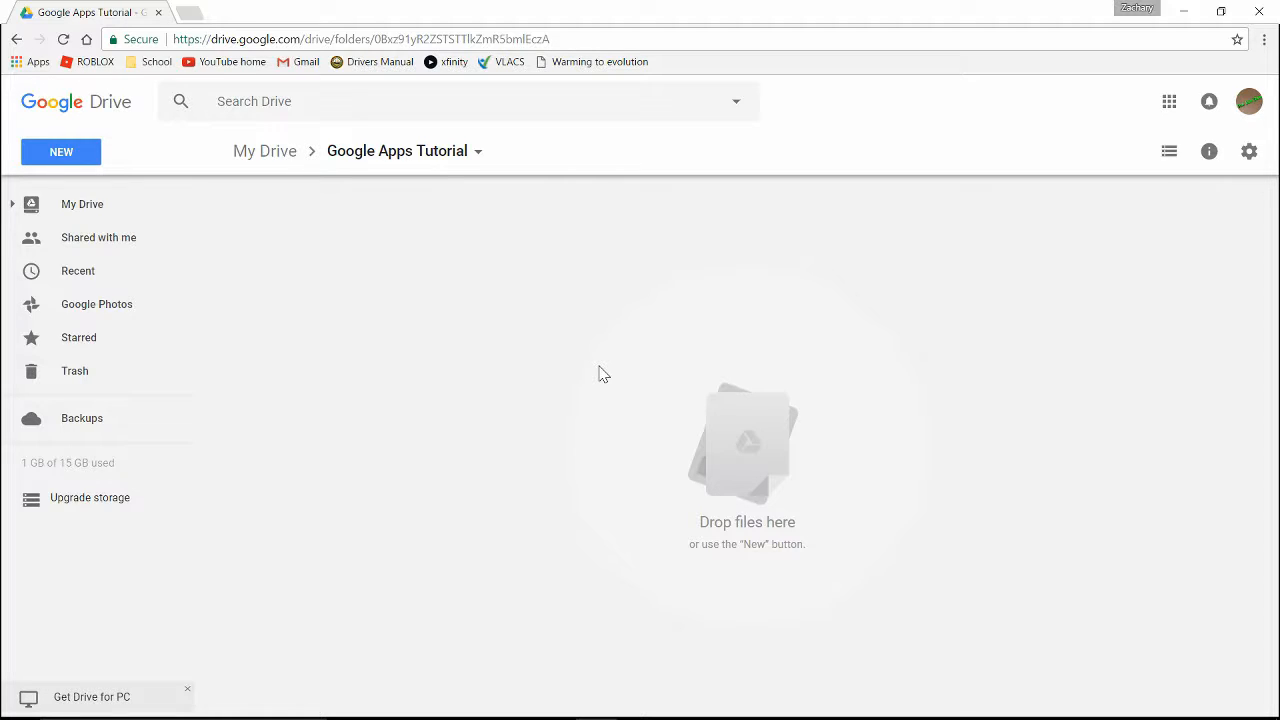
{"action": "left_click", "coordinate": [650, 708]}
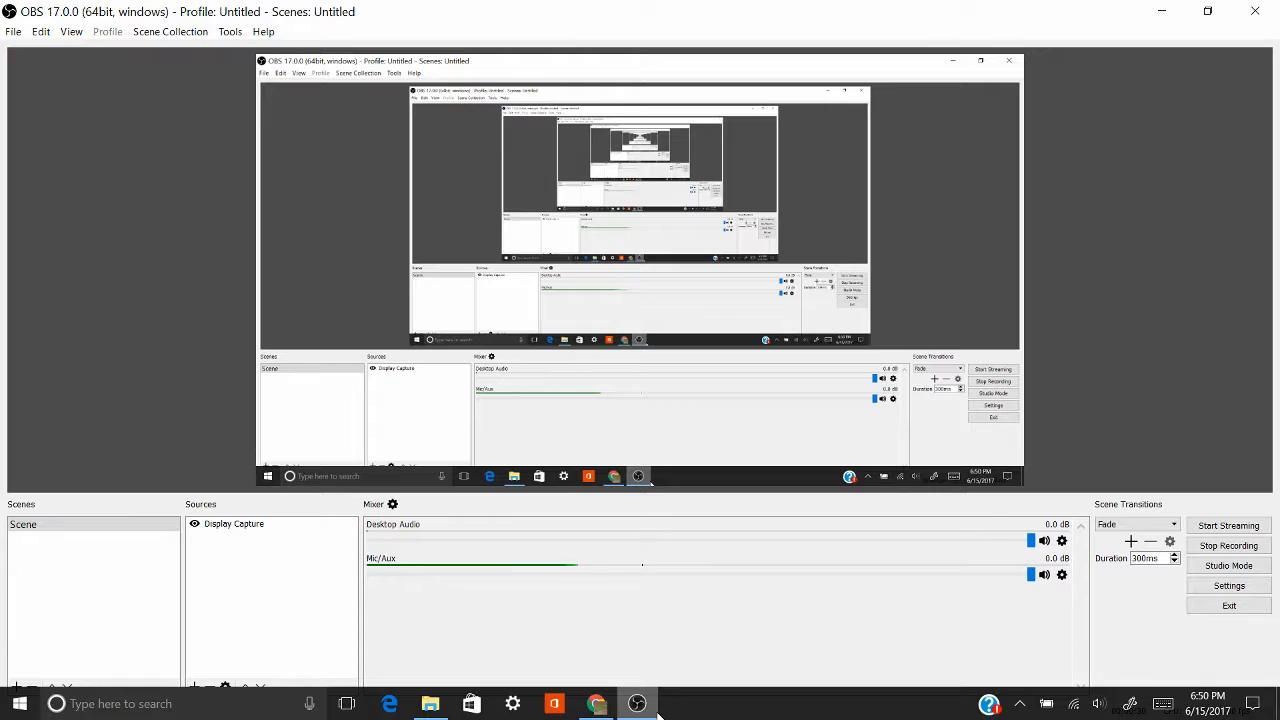
{"action": "left_click", "coordinate": [652, 709]}
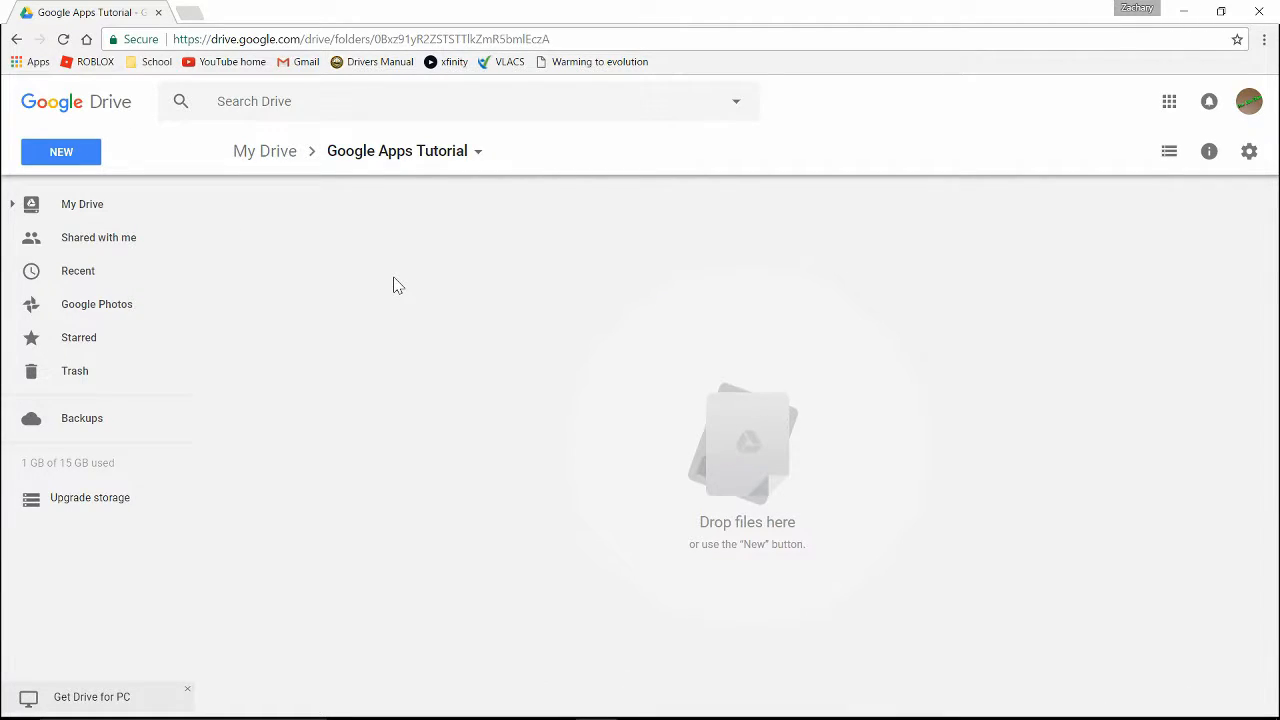
Look over the file types that can be created in the Google Apps Tutorial folder, including the additional ones
{"action": "left_click", "coordinate": [56, 152]}
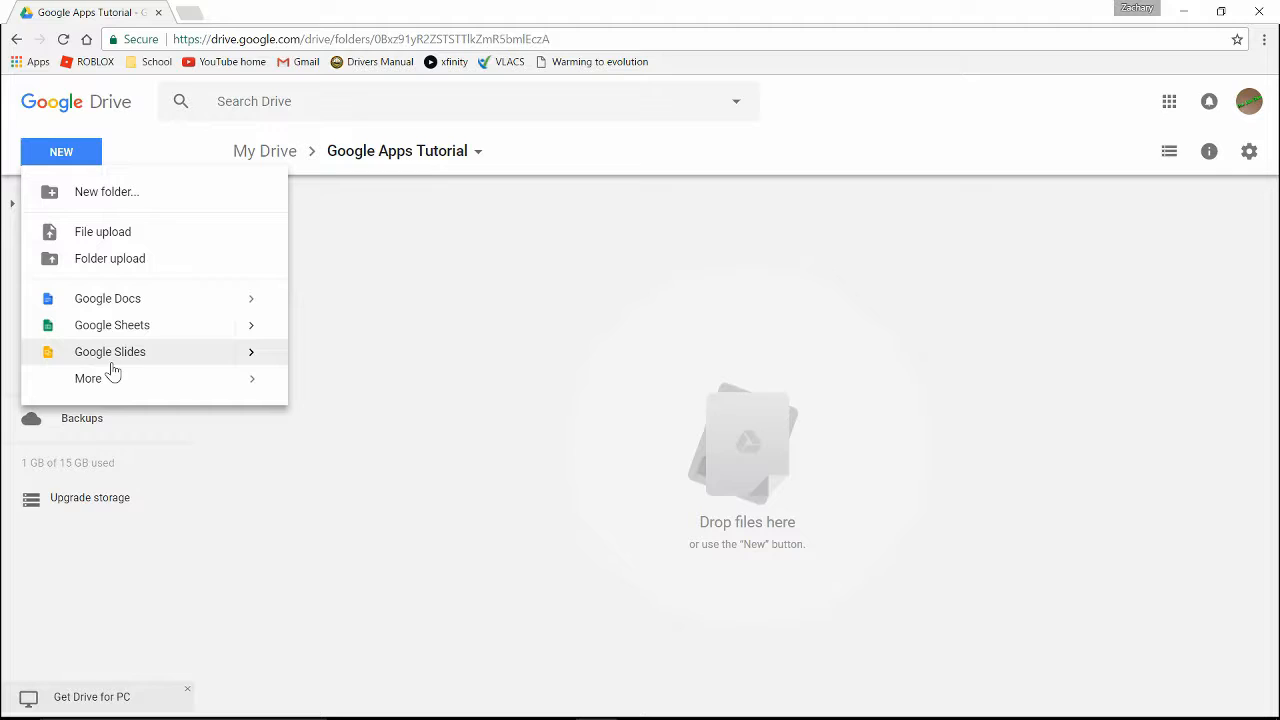
{"action": "mouse_move", "coordinate": [229, 388]}
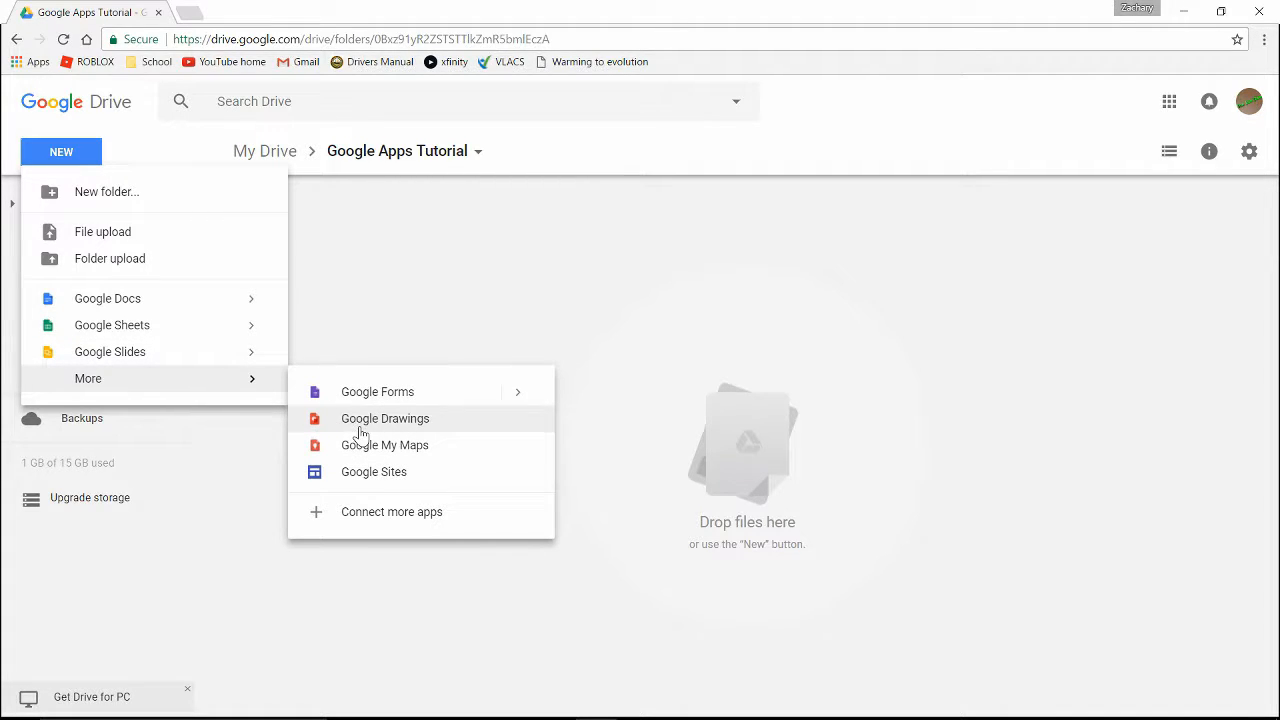
{"action": "left_click", "coordinate": [406, 272]}
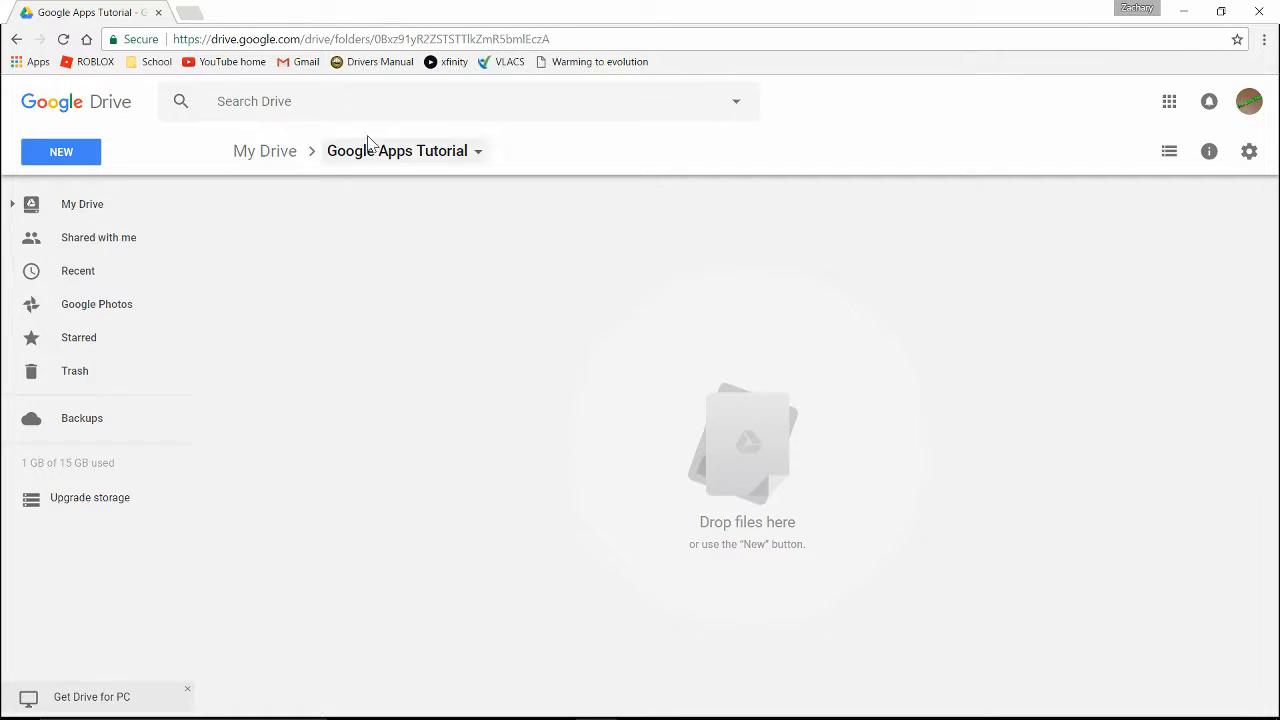
Go up to My Drive, reopen the Google Apps Tutorial folder and view the creation options for its empty area
{"action": "left_click", "coordinate": [285, 160]}
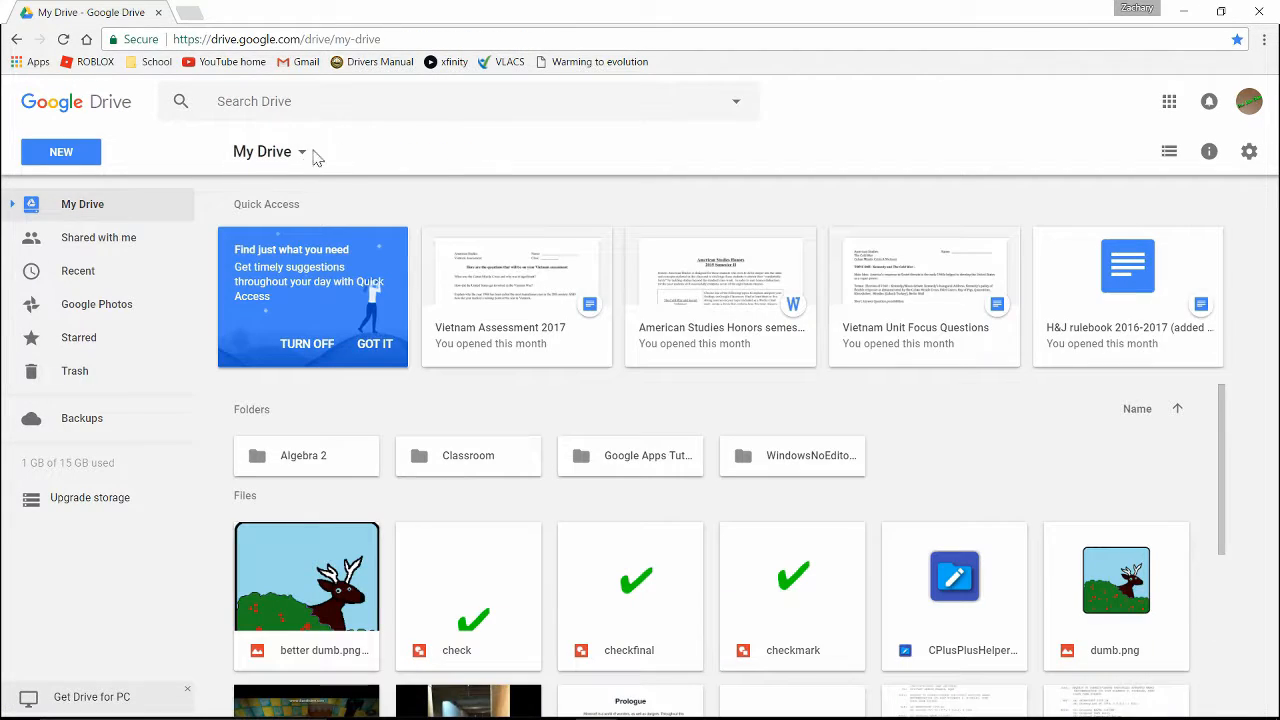
{"action": "double_click", "coordinate": [660, 459]}
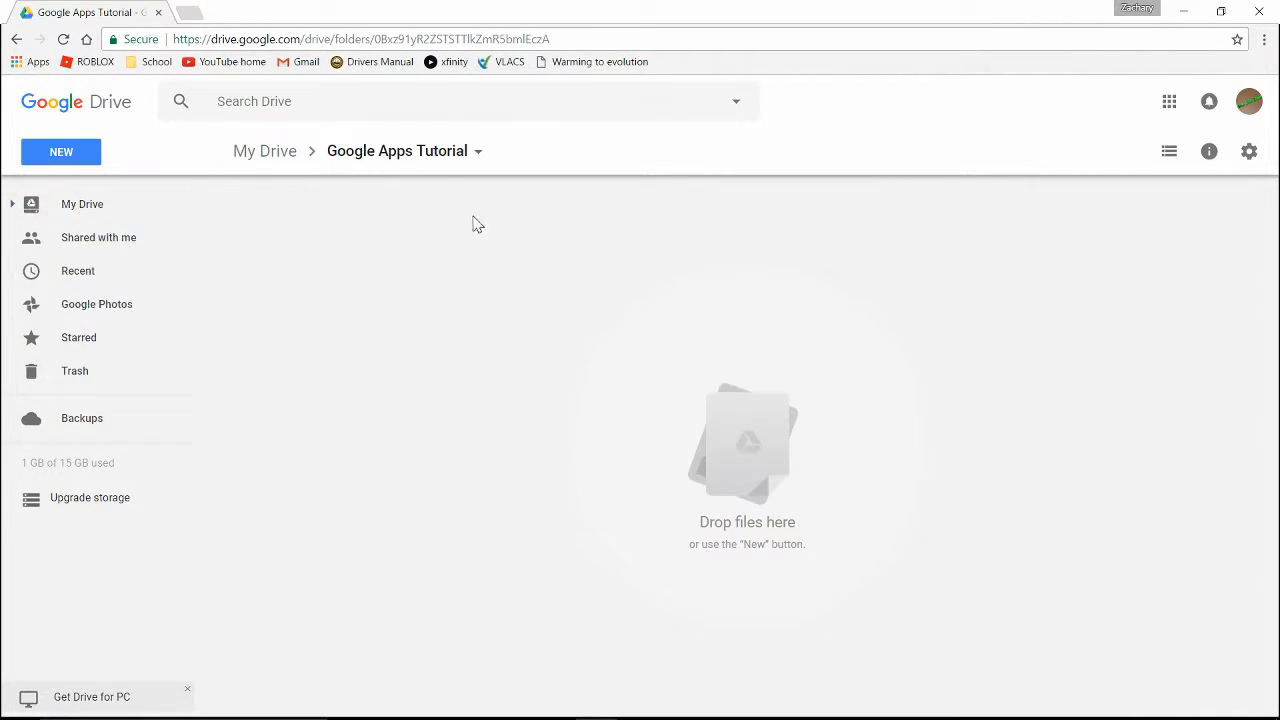
{"action": "right_click", "coordinate": [528, 382]}
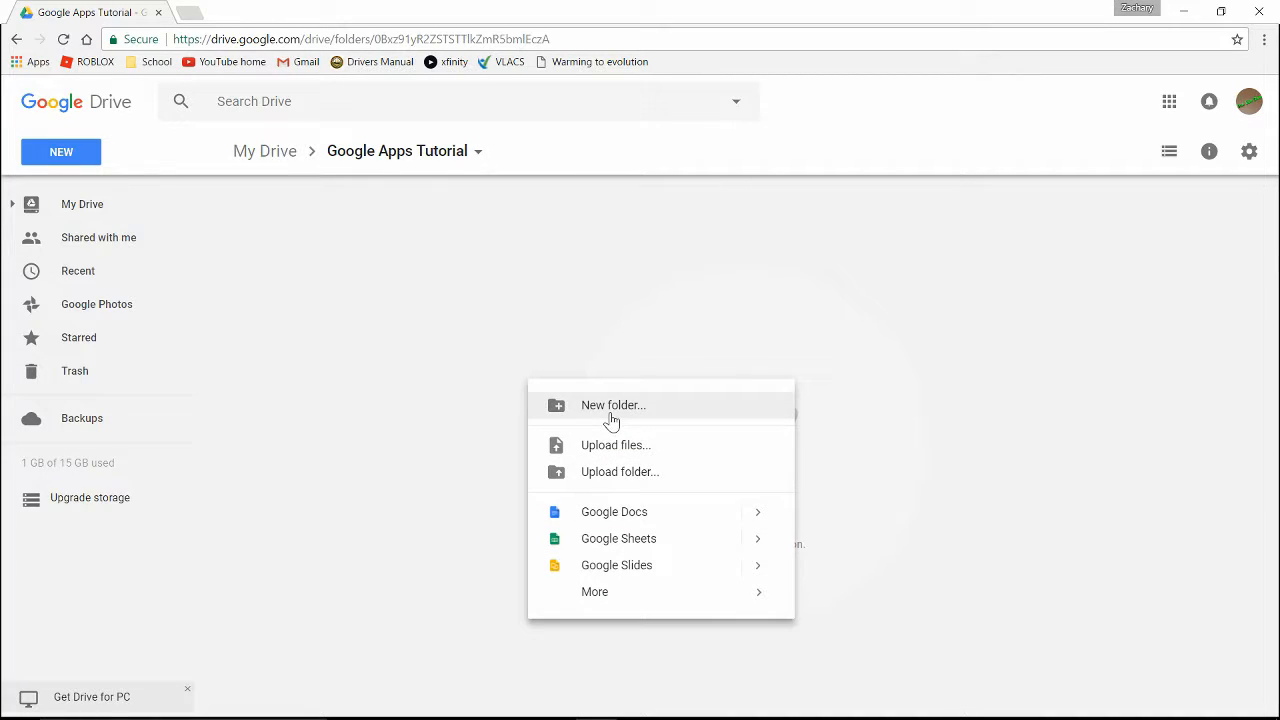
{"action": "left_click", "coordinate": [440, 363]}
Create a Google Docs document in the folder, dismiss the font notice and enter "This is a tutorial."
{"action": "left_click", "coordinate": [75, 150]}
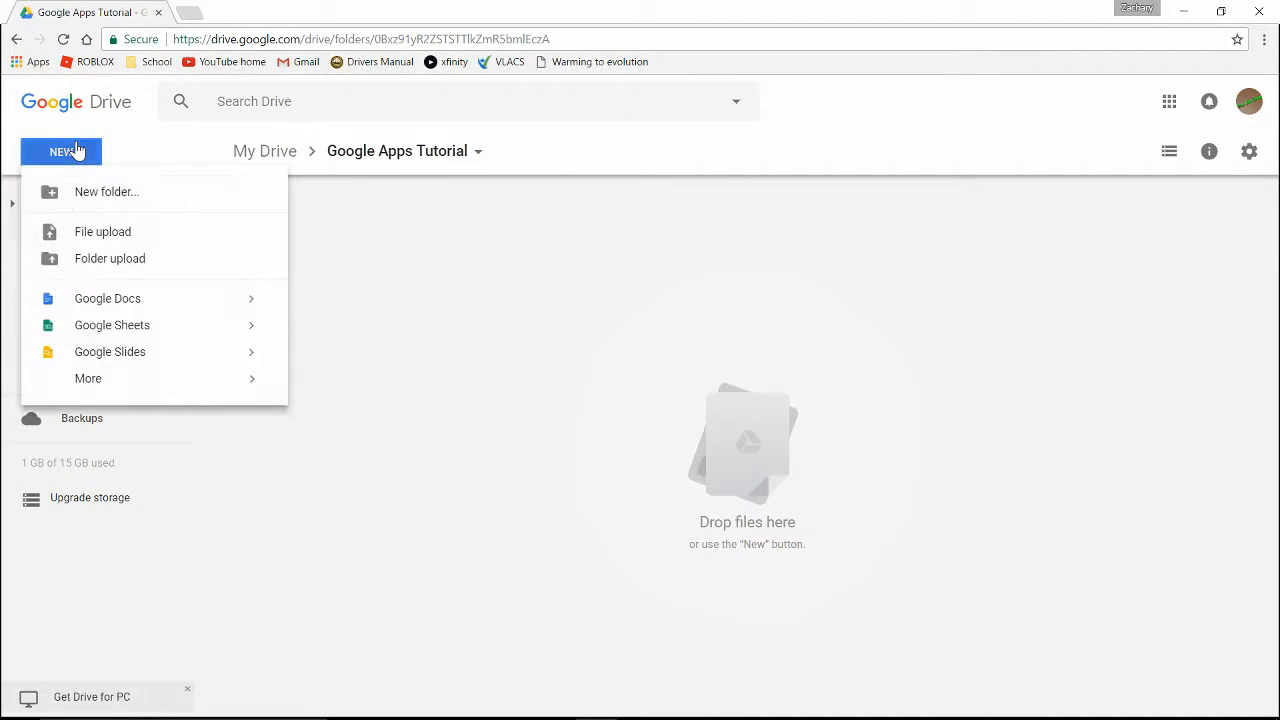
{"action": "left_click", "coordinate": [116, 304]}
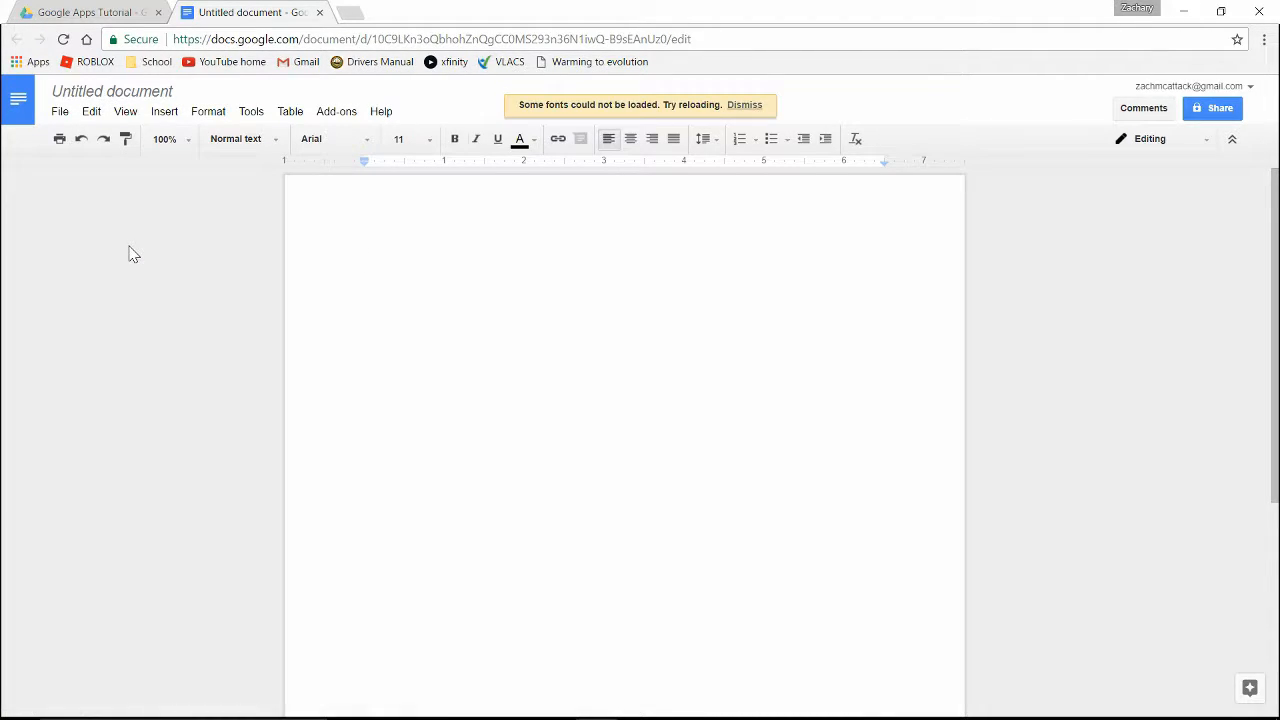
{"action": "left_click", "coordinate": [757, 115]}
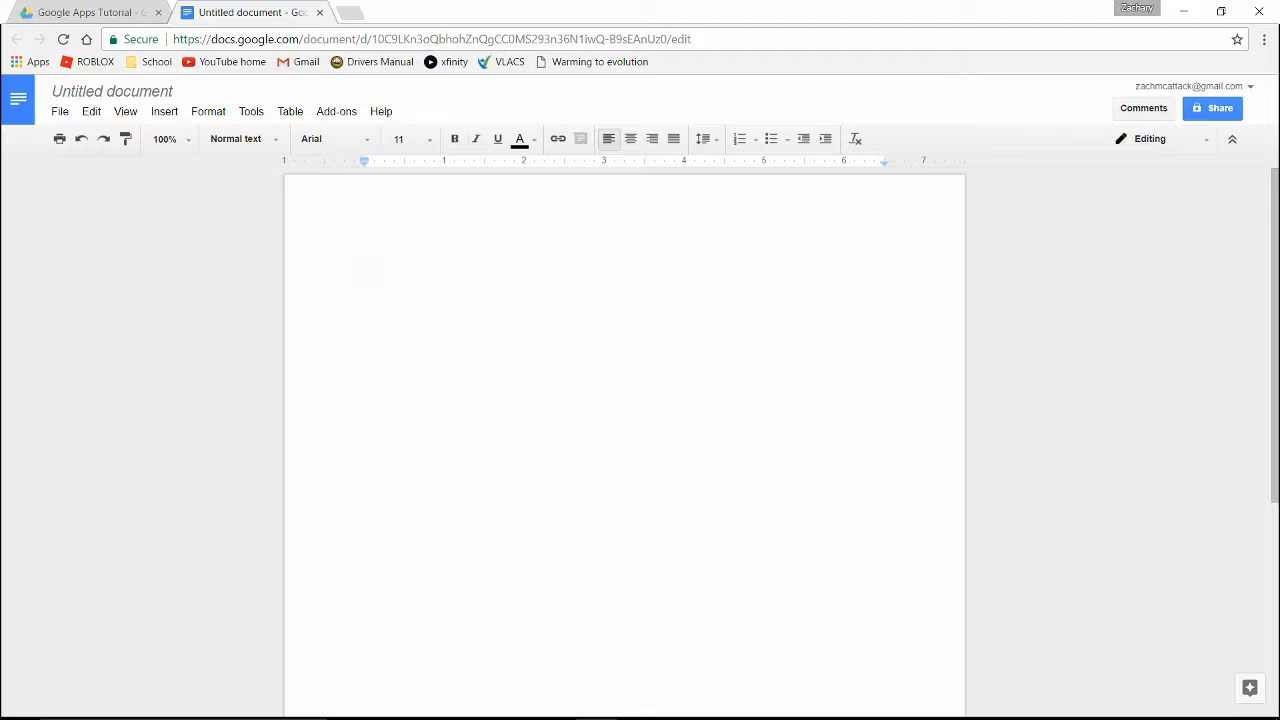
{"action": "type", "text": "This is a tutorial."}
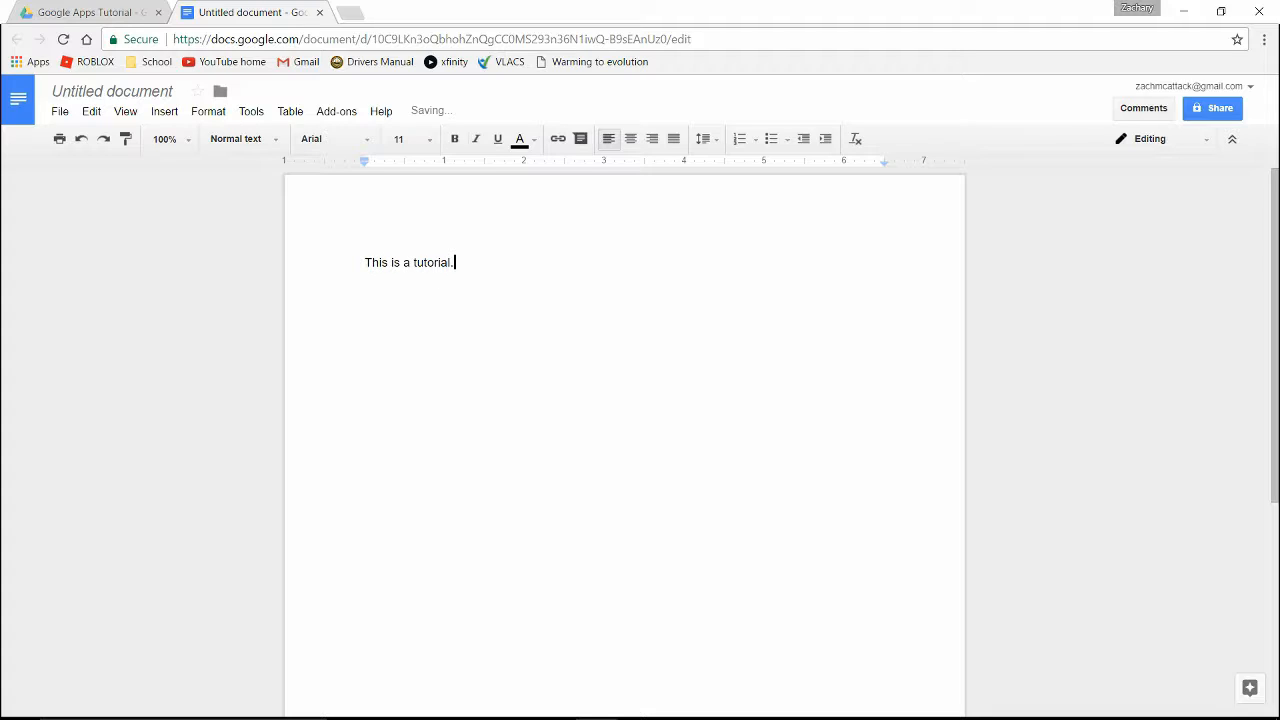
Rename the document as Drive Tutorial, check for it in the Drive folder and return to it
{"action": "left_click", "coordinate": [150, 91]}
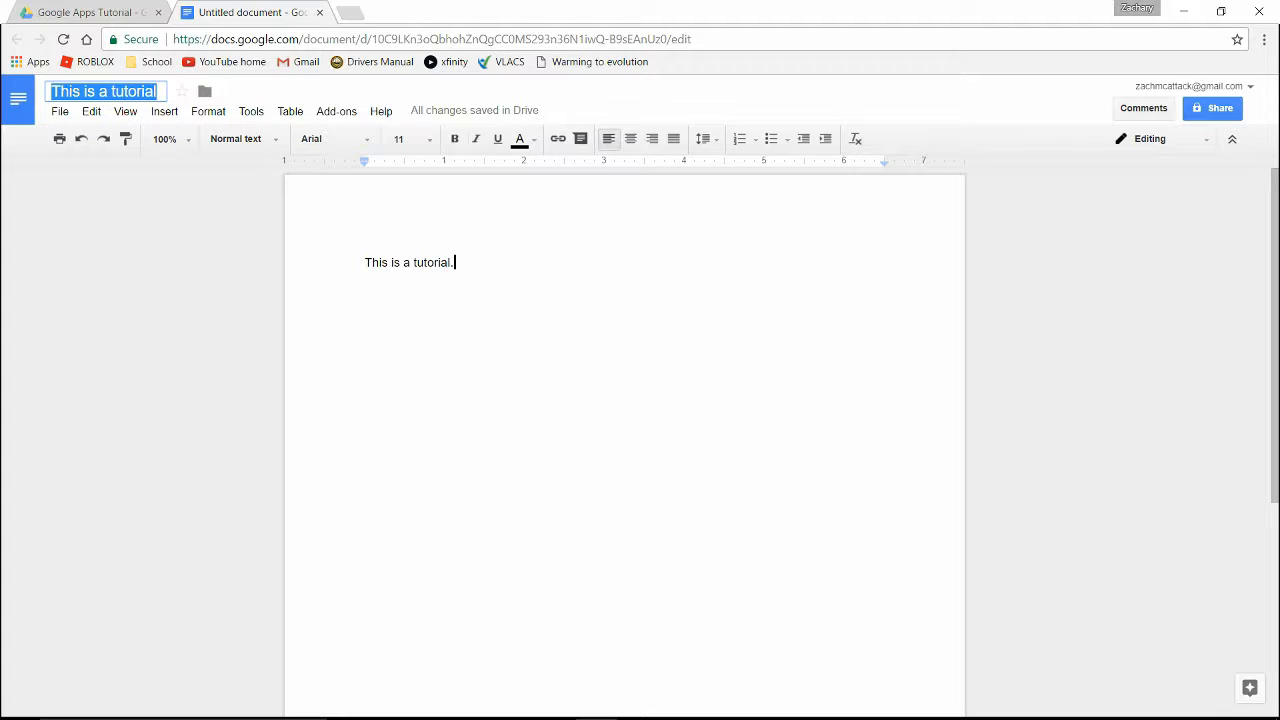
{"action": "type", "text": "Drive "}
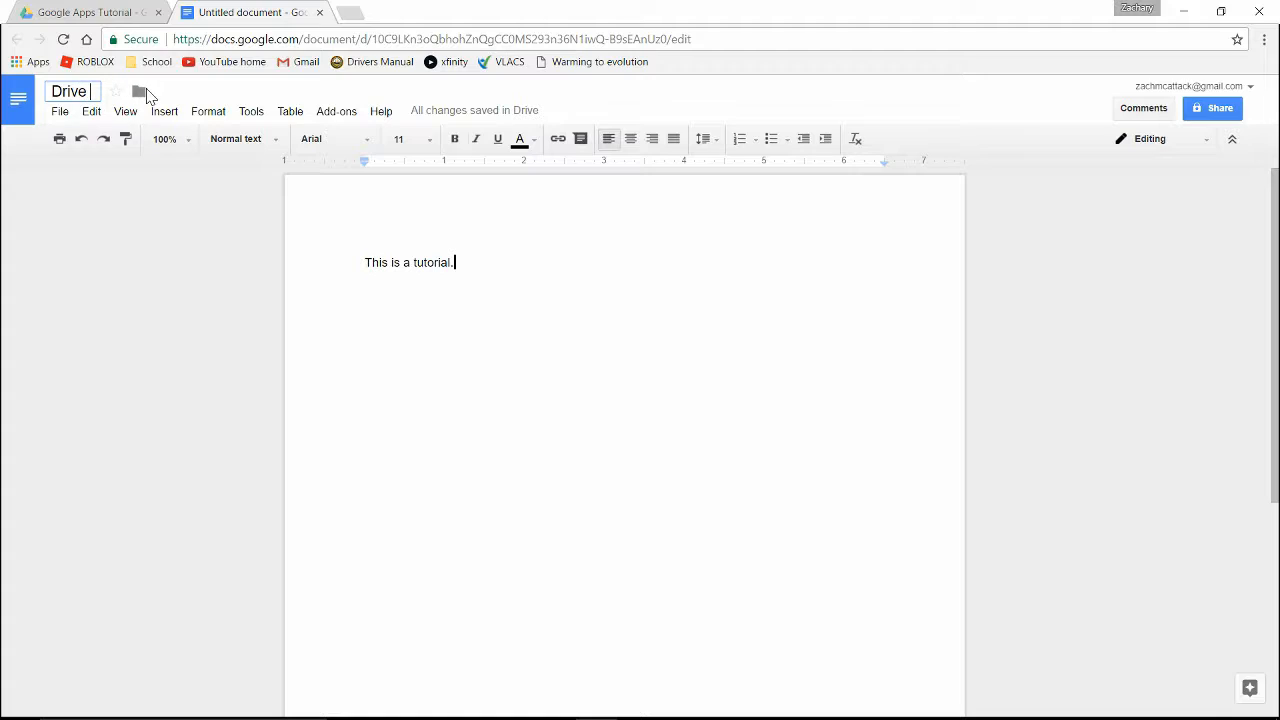
{"action": "type", "text": "Tutor"}
{"action": "key", "text": "Return"}
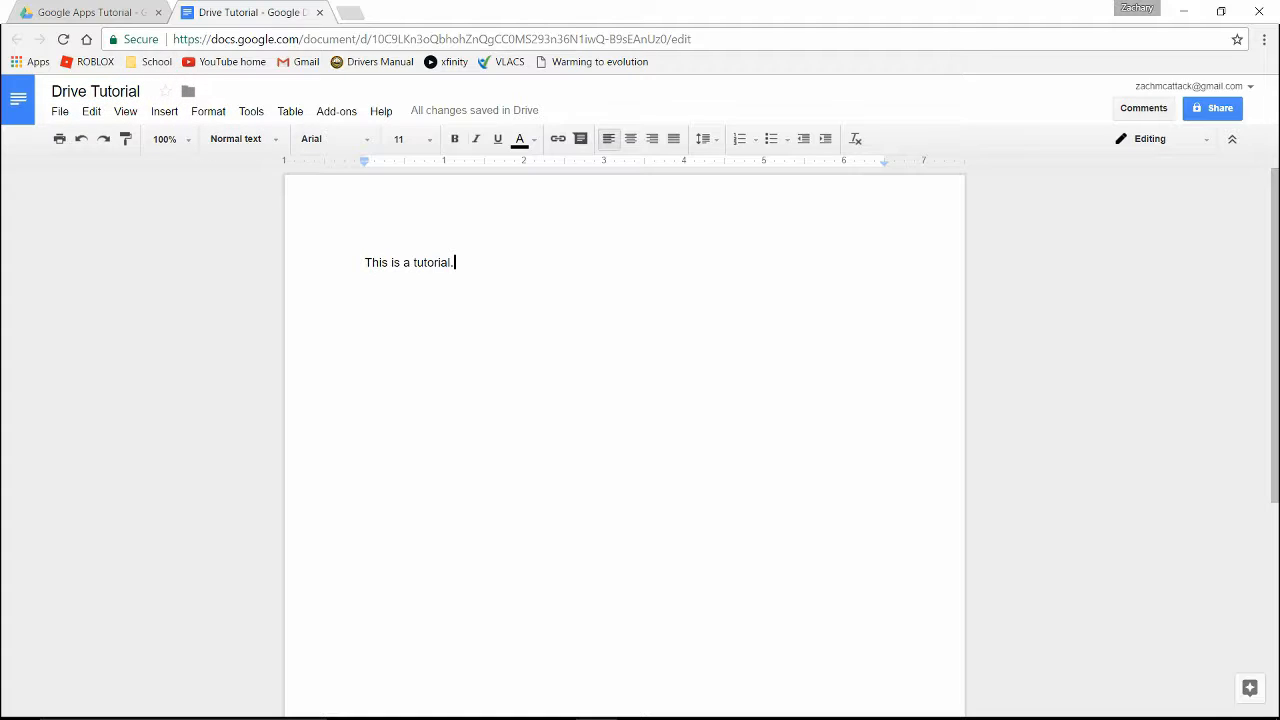
{"action": "left_click", "coordinate": [121, 20]}
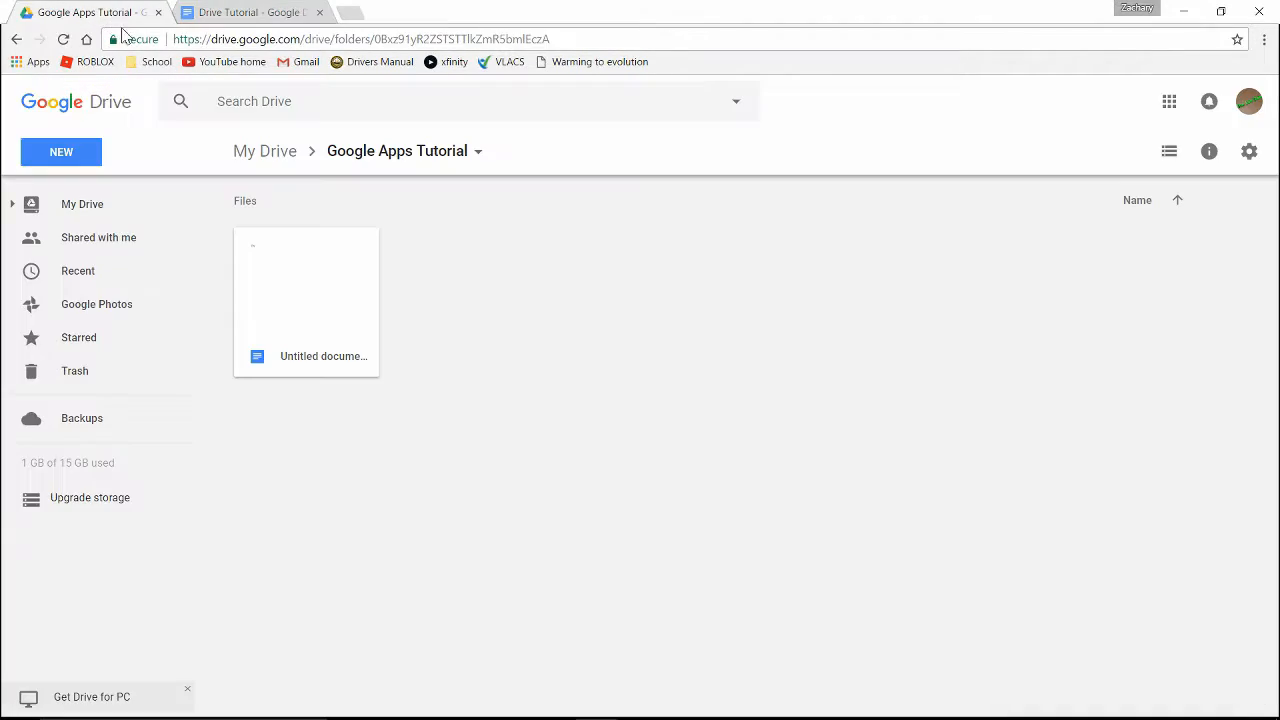
{"action": "left_click", "coordinate": [240, 12]}
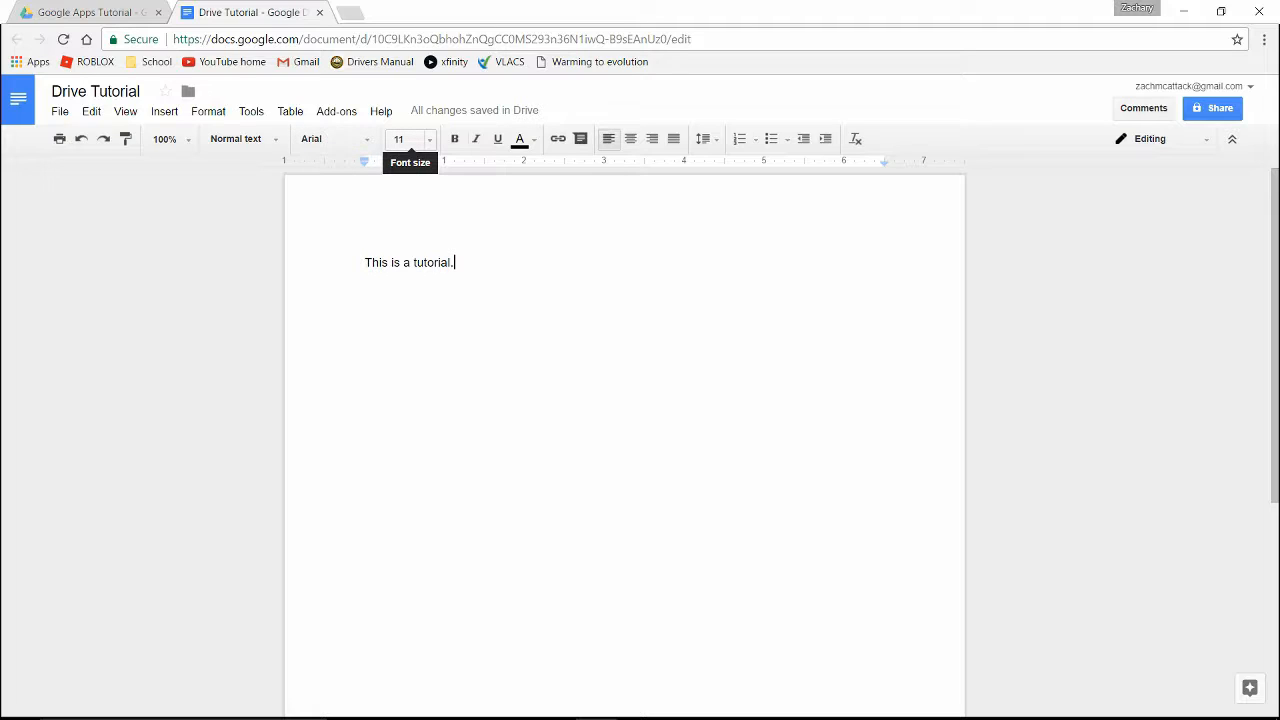
Try bold, underline and italic on the sentence "This is a tutorial." and return it to plain formatting
{"action": "left_click_drag", "start_coordinate": [455, 262], "coordinate": [364, 262]}
{"action": "left_click", "coordinate": [454, 138]}
{"action": "left_click", "coordinate": [454, 138]}
{"action": "left_click", "coordinate": [497, 138]}
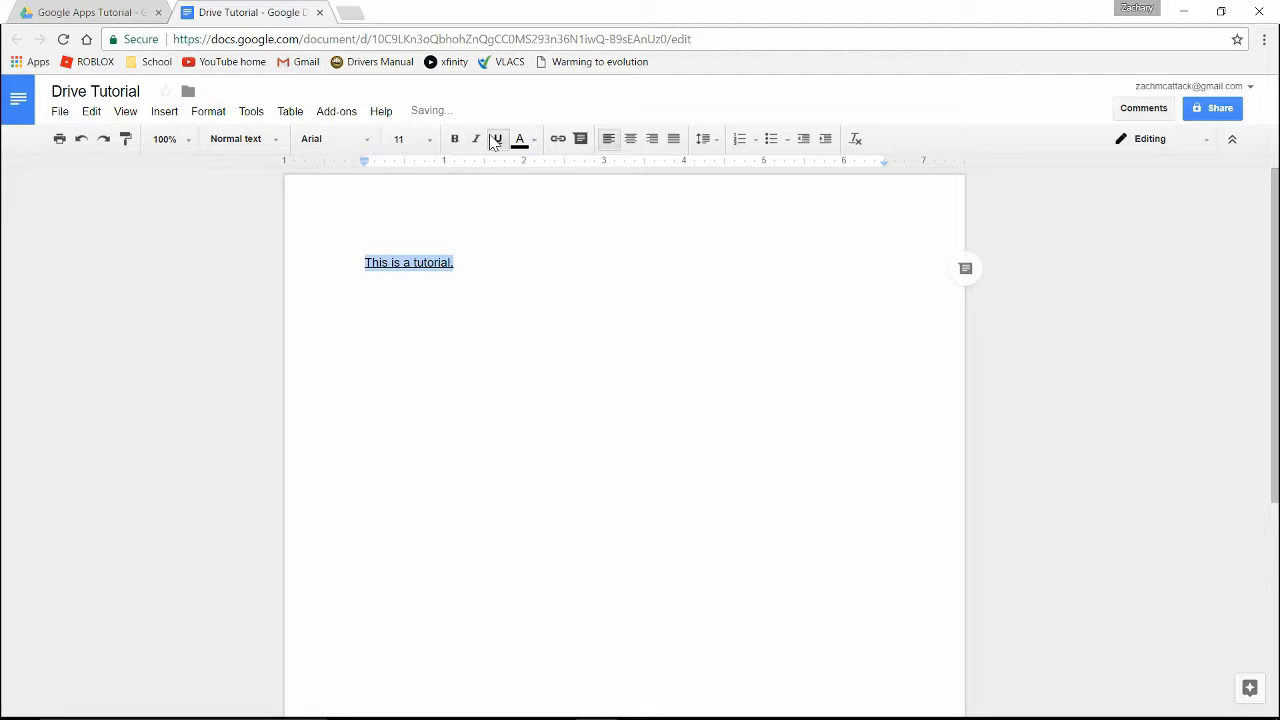
{"action": "left_click", "coordinate": [480, 141]}
{"action": "left_click", "coordinate": [497, 140]}
{"action": "left_click", "coordinate": [480, 141]}
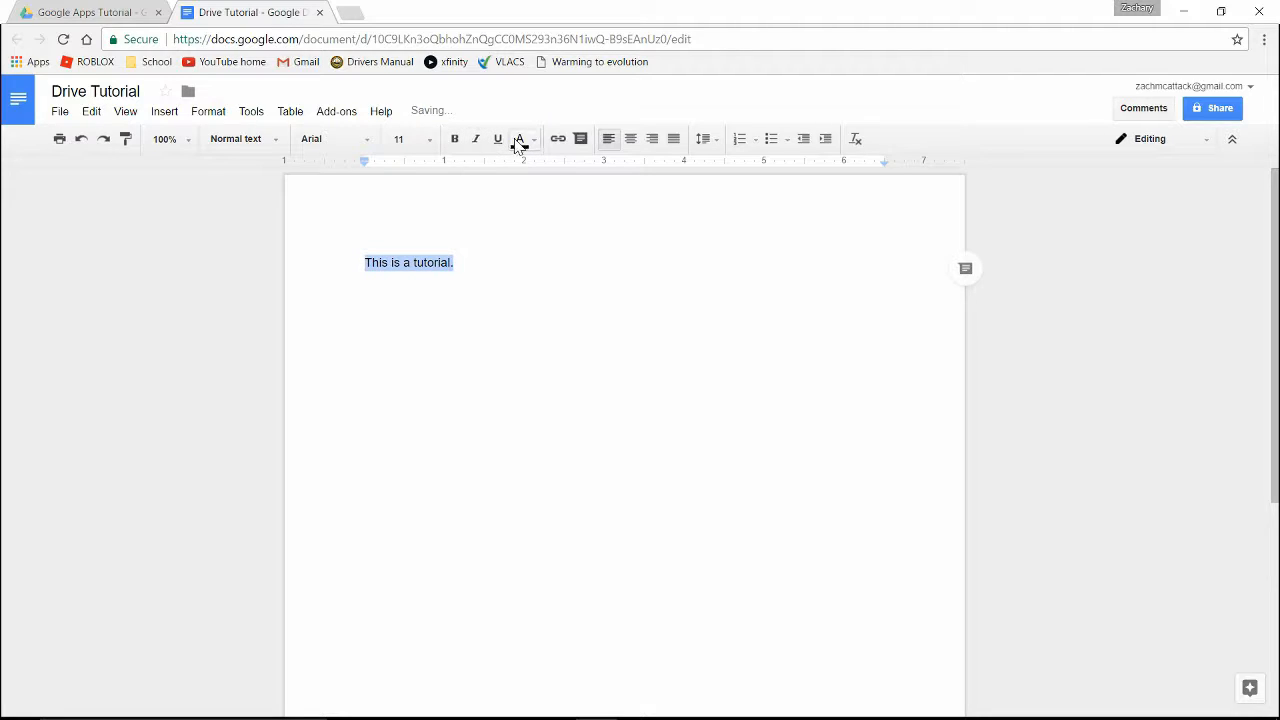
Try green as the text color of the selected sentence and return it to black
{"action": "left_click", "coordinate": [520, 142]}
{"action": "left_click", "coordinate": [586, 222]}
{"action": "left_click", "coordinate": [525, 142]}
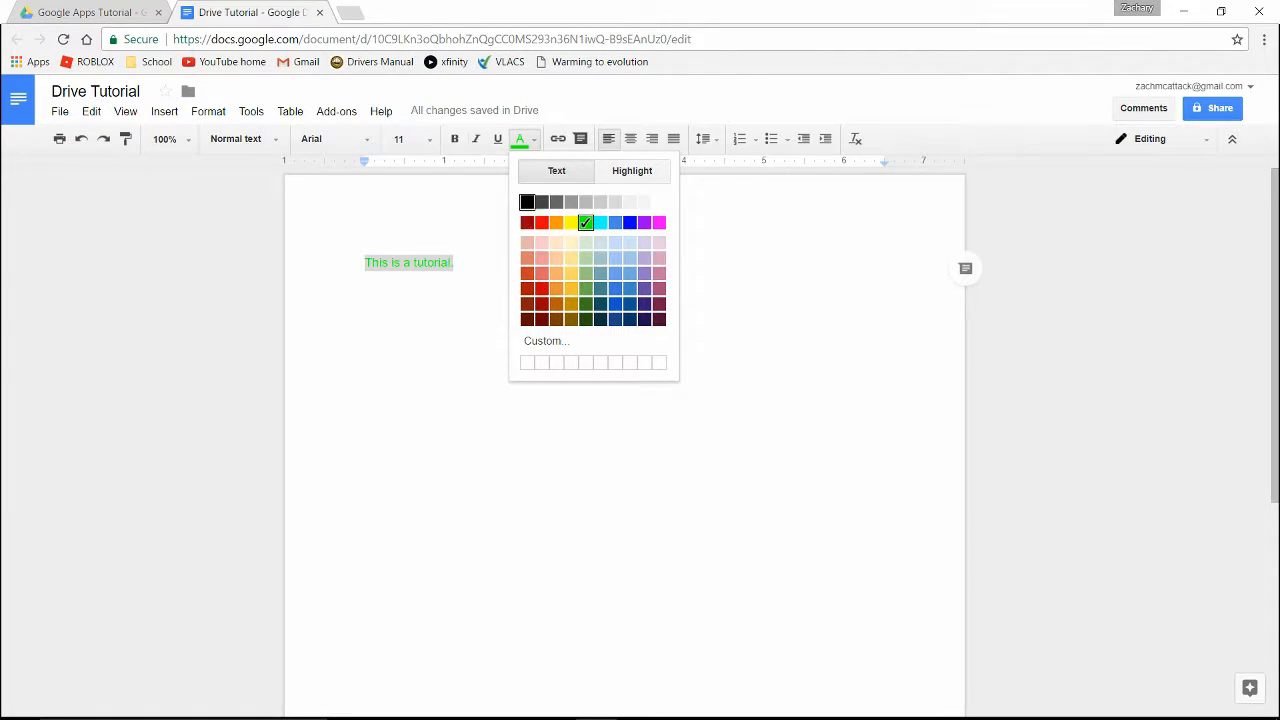
{"action": "left_click", "coordinate": [526, 203]}
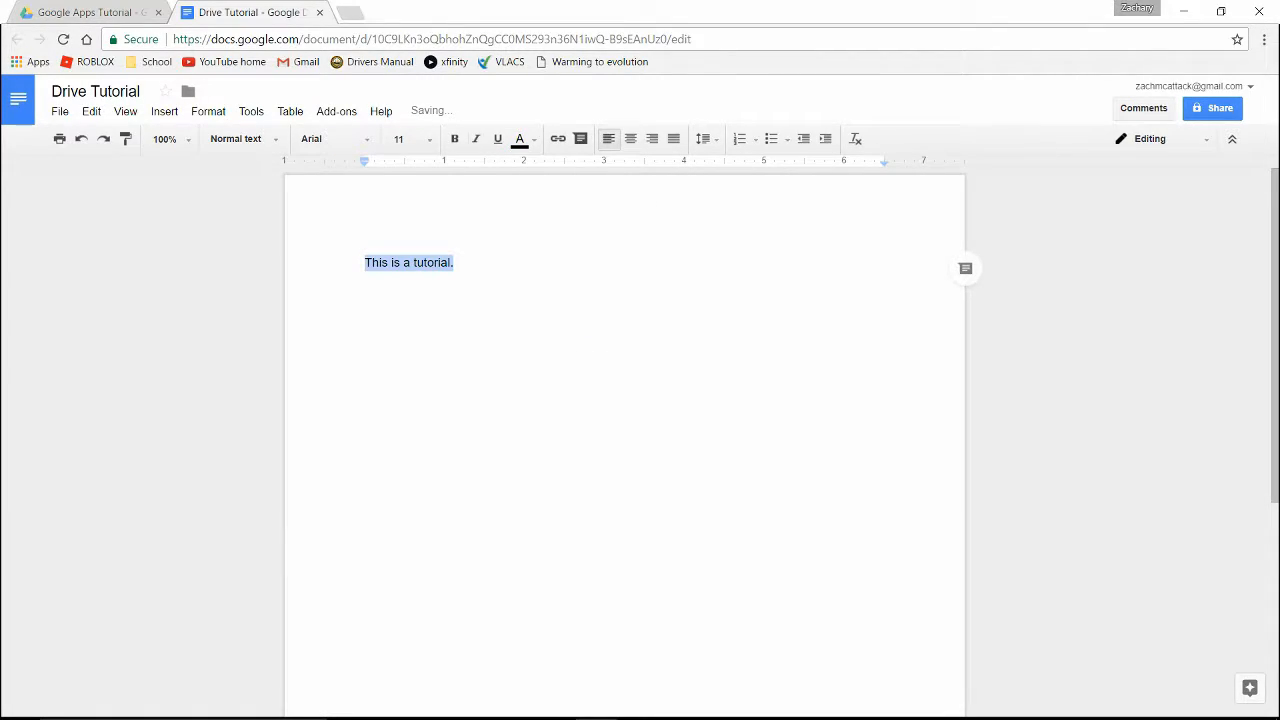
Try center, right and justified alignment on the sentence and return it to left alignment
{"action": "left_click", "coordinate": [631, 139]}
{"action": "left_click", "coordinate": [608, 139]}
{"action": "left_click", "coordinate": [652, 139]}
{"action": "left_click", "coordinate": [674, 139]}
{"action": "left_click", "coordinate": [608, 139]}
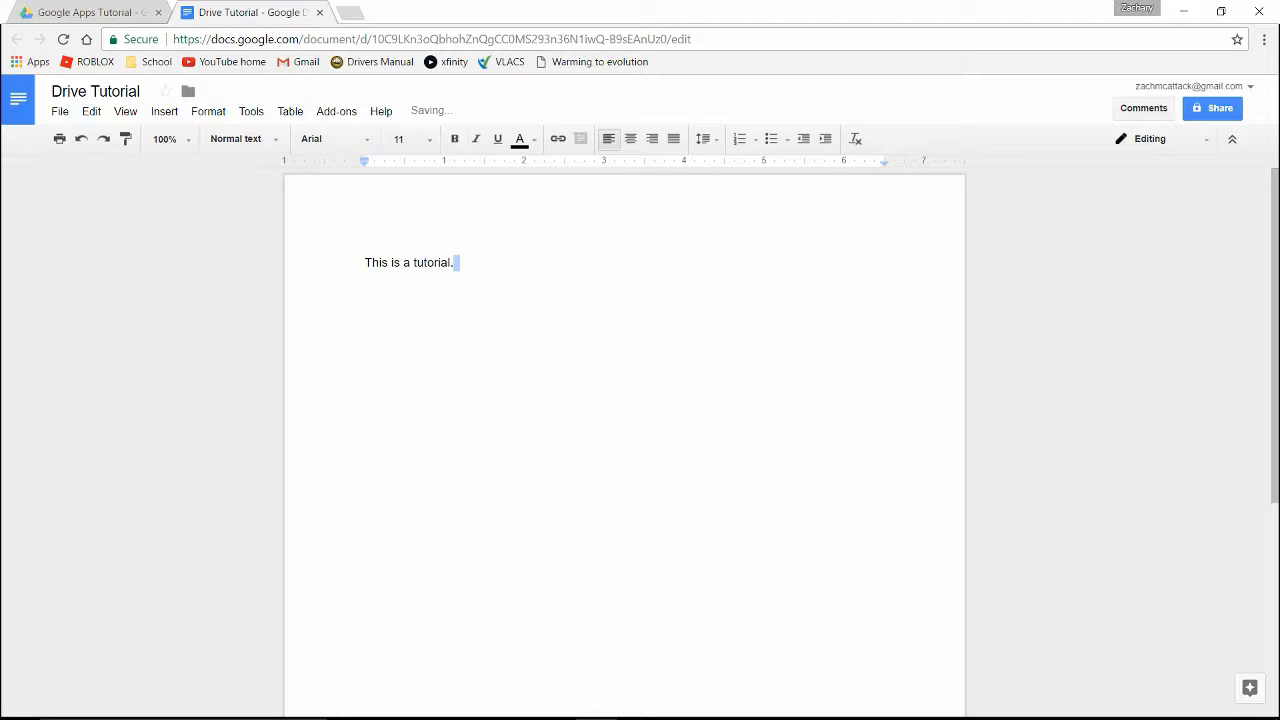
Append "fasf" to the sentence and add a second line reading "asdfasdfsdf"
{"action": "left_click", "coordinate": [456, 263]}
{"action": "type", "text": "fasf"}
{"action": "key", "text": "Return"}
{"action": "type", "text": "asdfasdfsdf"}
Set the line spacing of both lines of text to Double
{"action": "left_click", "coordinate": [716, 140]}
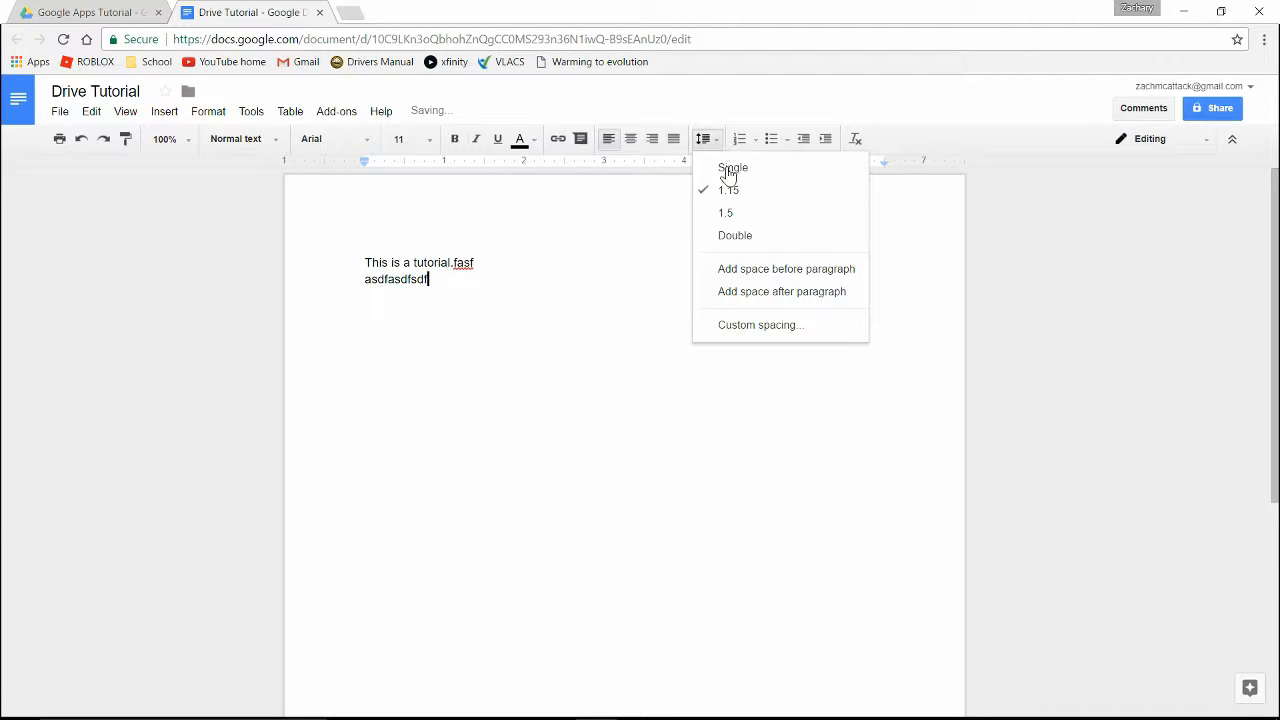
{"action": "left_click", "coordinate": [731, 234]}
{"action": "key", "text": "ctrl+a"}
{"action": "left_click", "coordinate": [703, 140]}
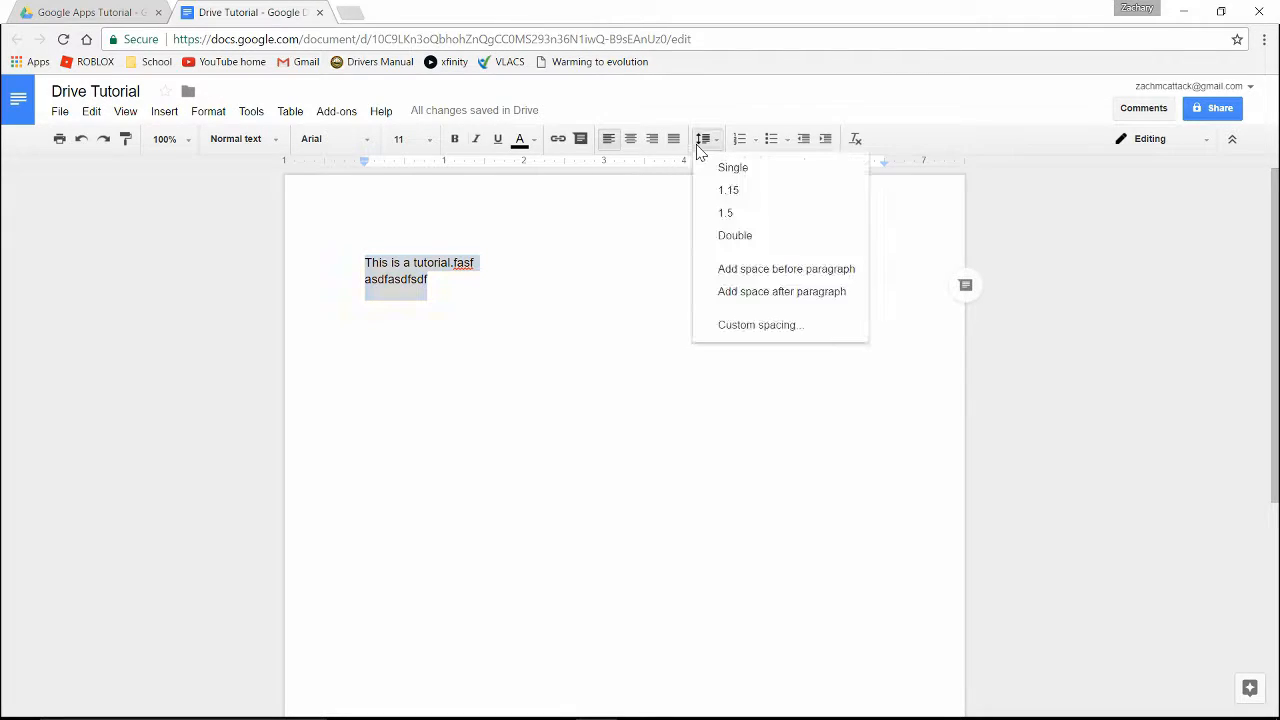
{"action": "left_click", "coordinate": [760, 233]}
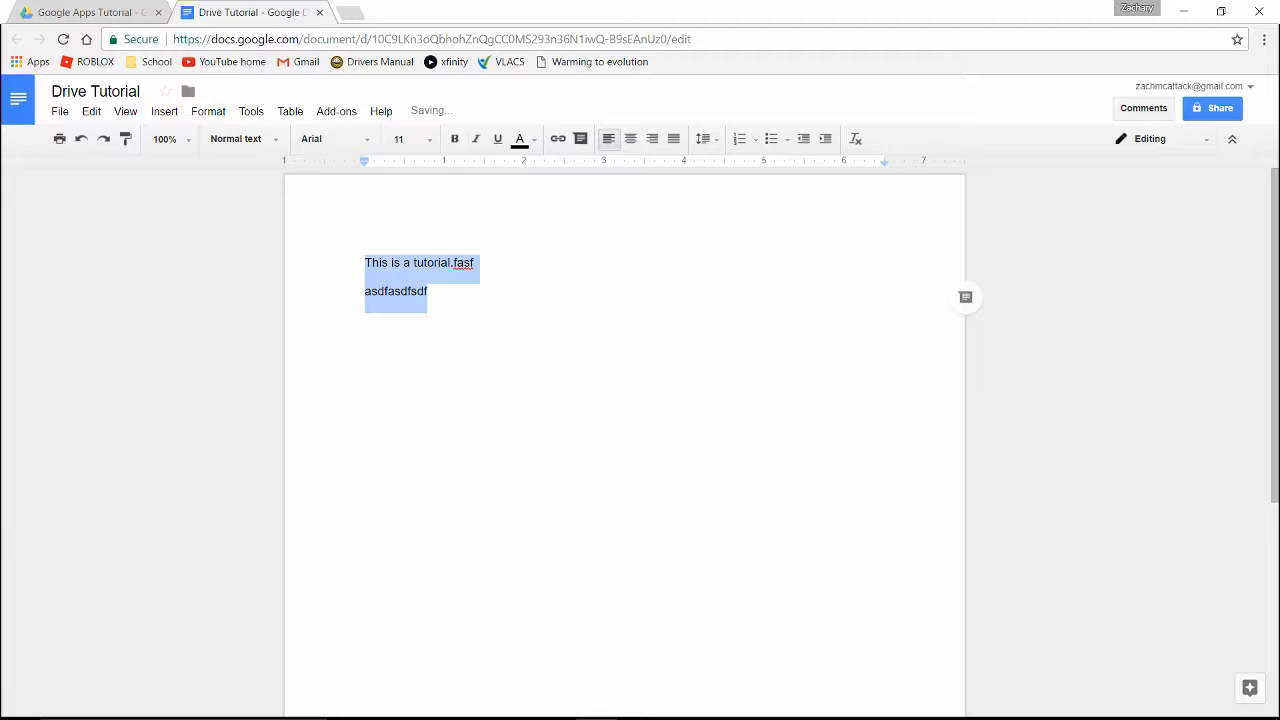
Try Single line spacing on both lines and return them to 1.15
{"action": "left_click", "coordinate": [703, 139]}
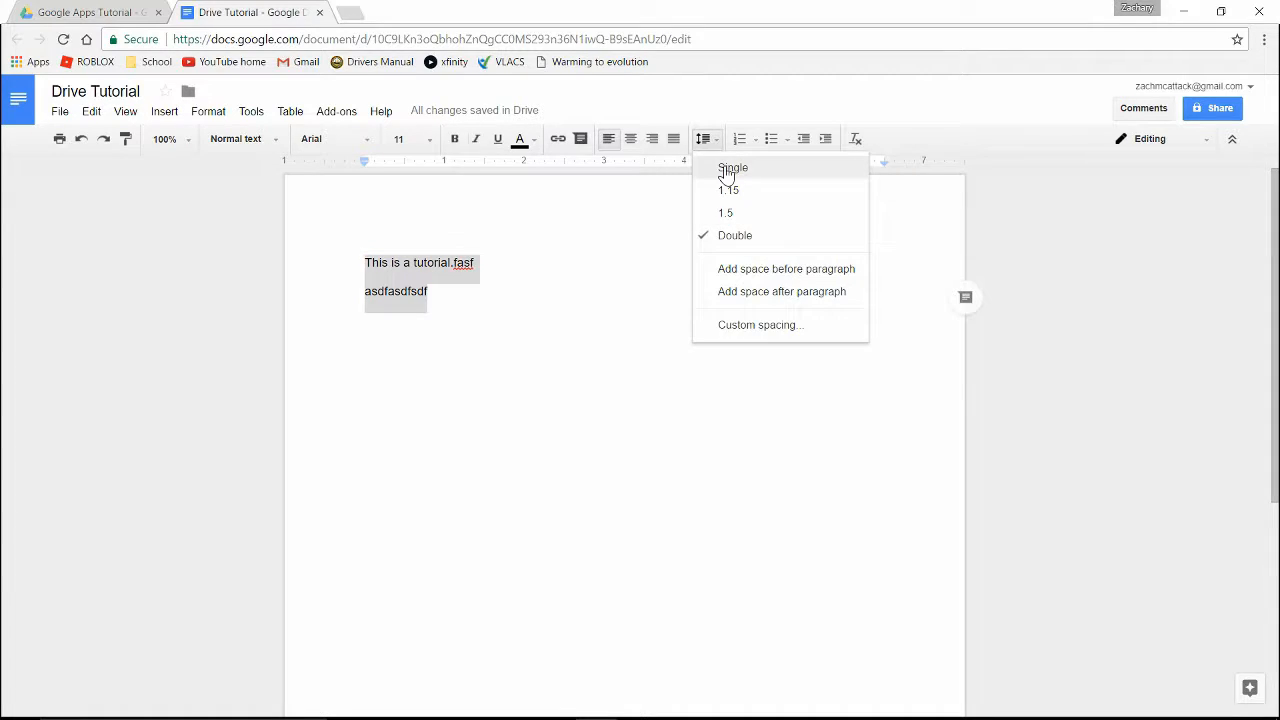
{"action": "left_click", "coordinate": [729, 167]}
{"action": "left_click", "coordinate": [704, 141]}
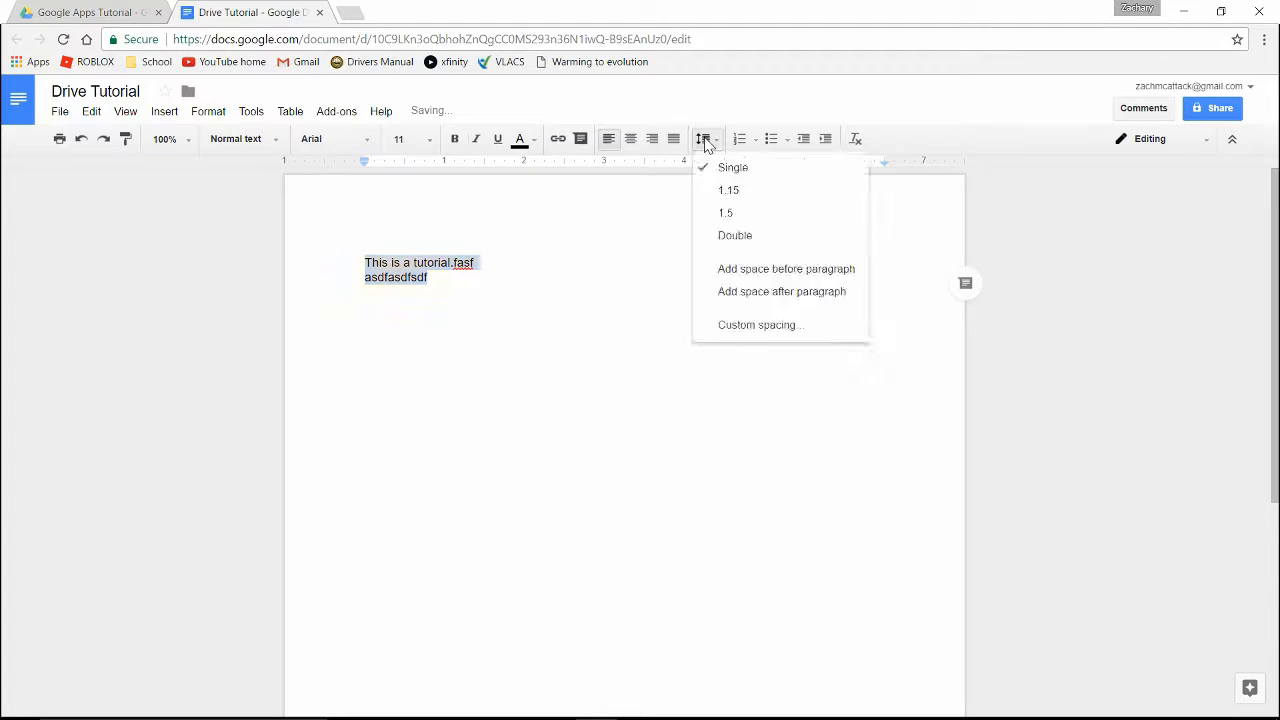
{"action": "left_click", "coordinate": [733, 192]}
{"action": "left_click", "coordinate": [428, 279]}
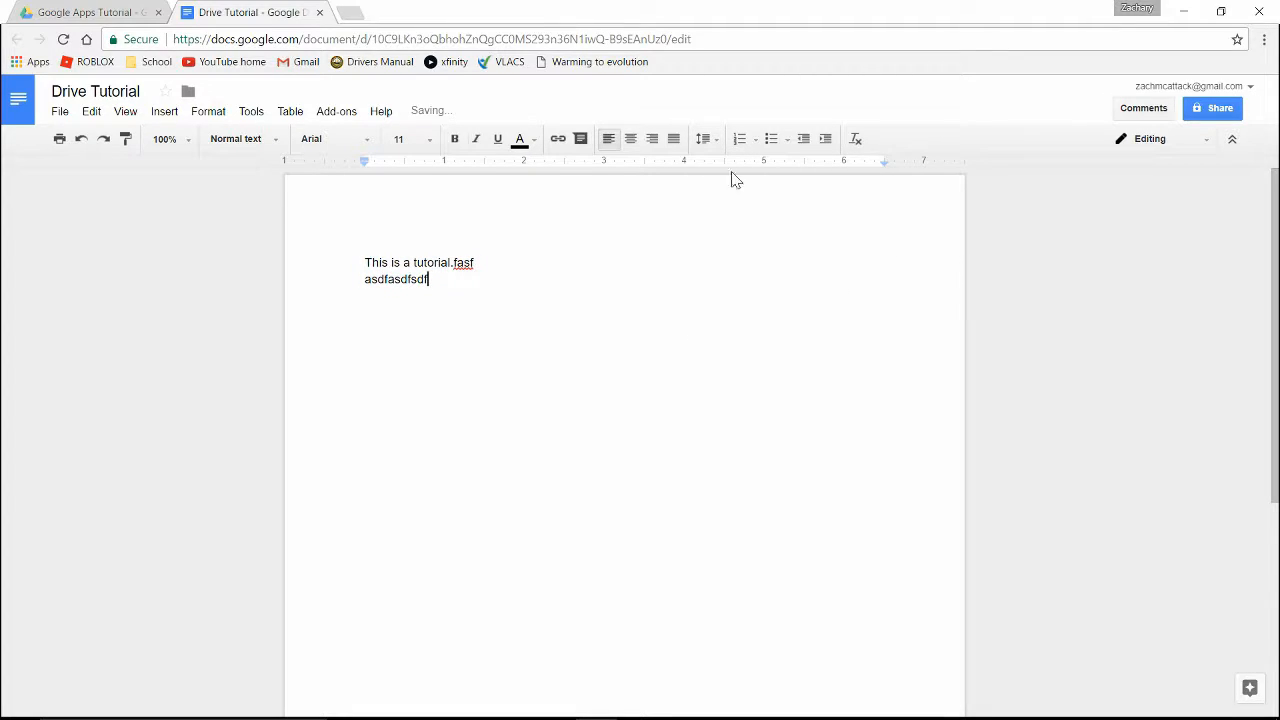
Delete all the text in the document
{"action": "key", "text": "BackSpace"}
{"action": "key", "text": "BackSpace"}
{"action": "key", "text": "BackSpace"}
{"action": "key", "text": "BackSpace"}
{"action": "key", "text": "BackSpace"}
{"action": "key", "text": "BackSpace"}
{"action": "key", "text": "BackSpace"}
{"action": "key", "text": "BackSpace"}
{"action": "key", "text": "BackSpace"}
{"action": "key", "text": "BackSpace"}
{"action": "key", "text": "BackSpace"}
{"action": "key", "text": "BackSpace"}
{"action": "key", "text": "BackSpace"}
{"action": "key", "text": "BackSpace"}
{"action": "key", "text": "BackSpace"}
{"action": "key", "text": "BackSpace"}
{"action": "key", "text": "BackSpace"}
{"action": "key", "text": "BackSpace"}
{"action": "key", "text": "BackSpace"}
{"action": "key", "text": "BackSpace"}
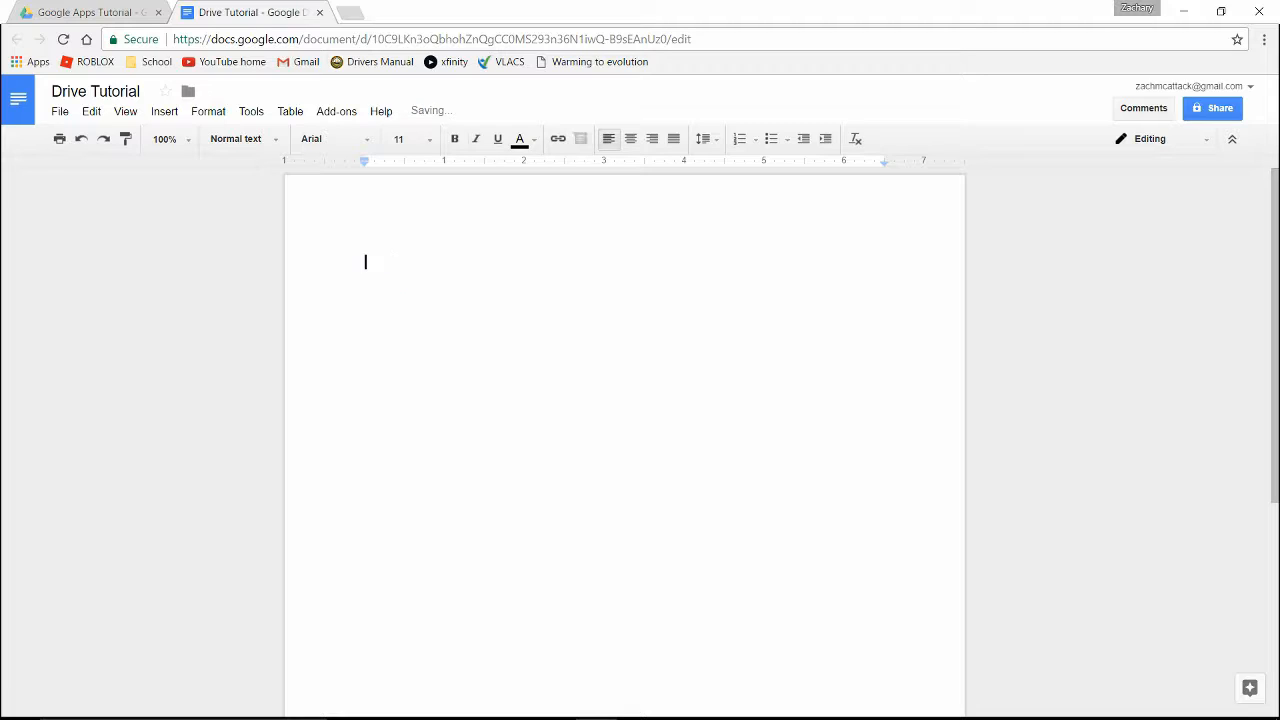
Start a numbered list with the items "Hi" and "Hello"
{"action": "left_click", "coordinate": [739, 140]}
{"action": "type", "text": "Hi"}
{"action": "key", "text": "Return"}
{"action": "type", "text": "hello"}
{"action": "key", "text": "Return"}
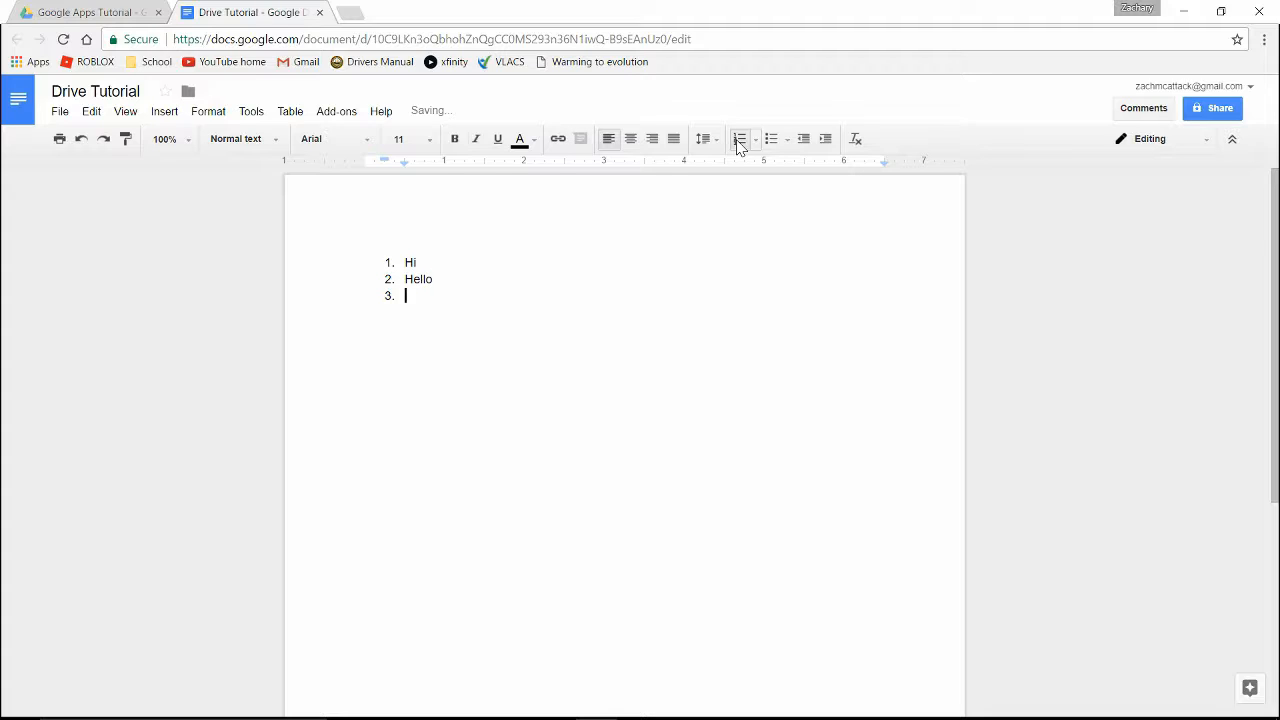
Undo the numbered list and its items
{"action": "key", "text": "ctrl+z"}
{"action": "key", "text": "ctrl+z"}
{"action": "key", "text": "ctrl+z"}
{"action": "key", "text": "ctrl+z"}
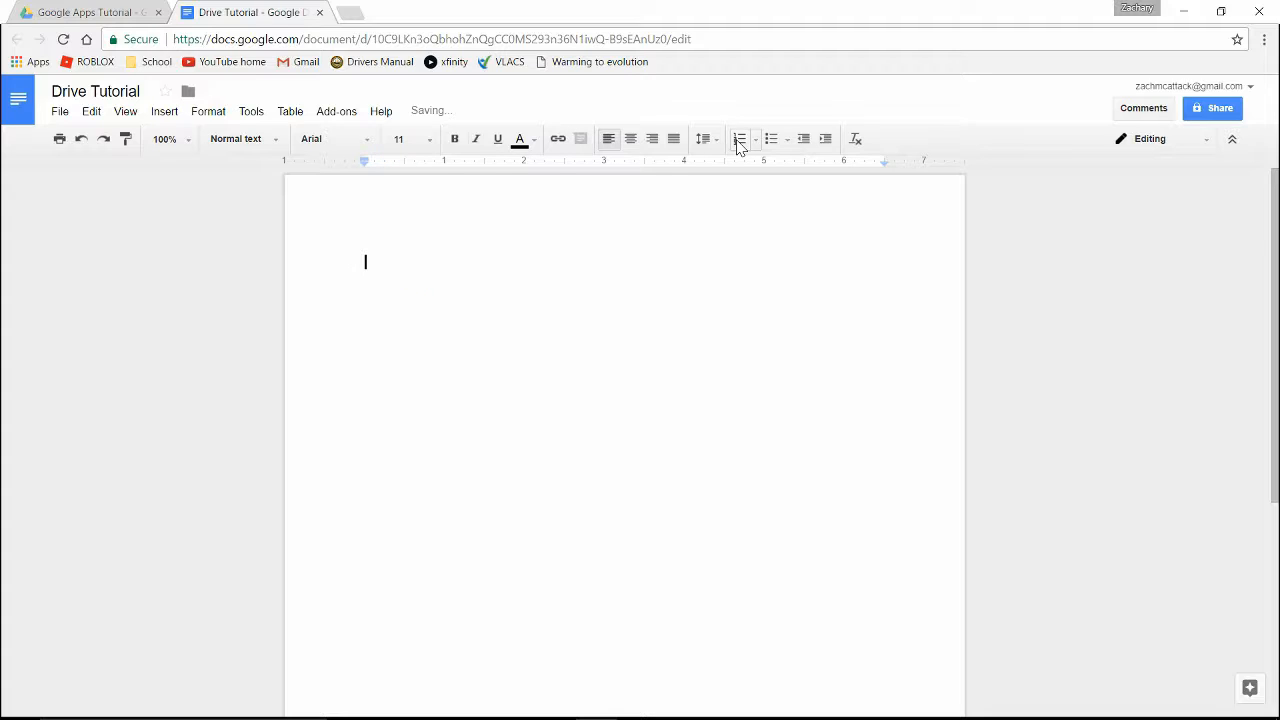
View the available bulleted list styles without applying one
{"action": "left_click", "coordinate": [788, 139]}
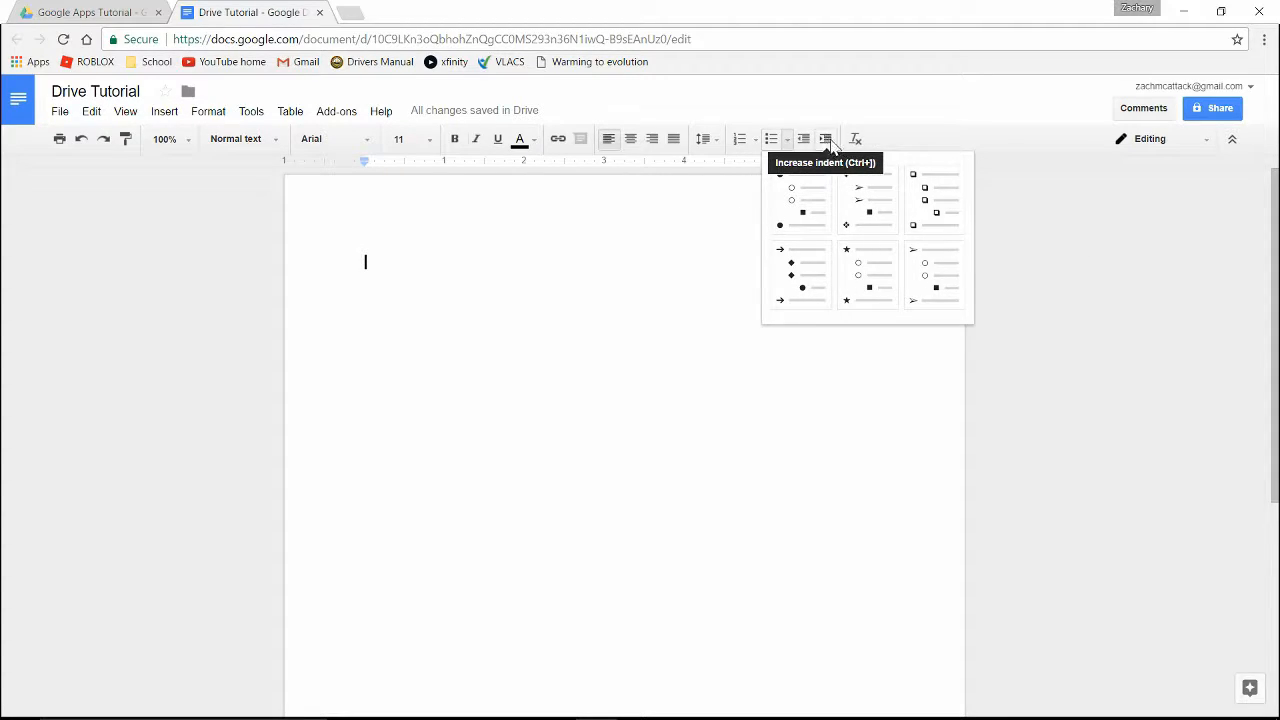
{"action": "left_click", "coordinate": [690, 320]}
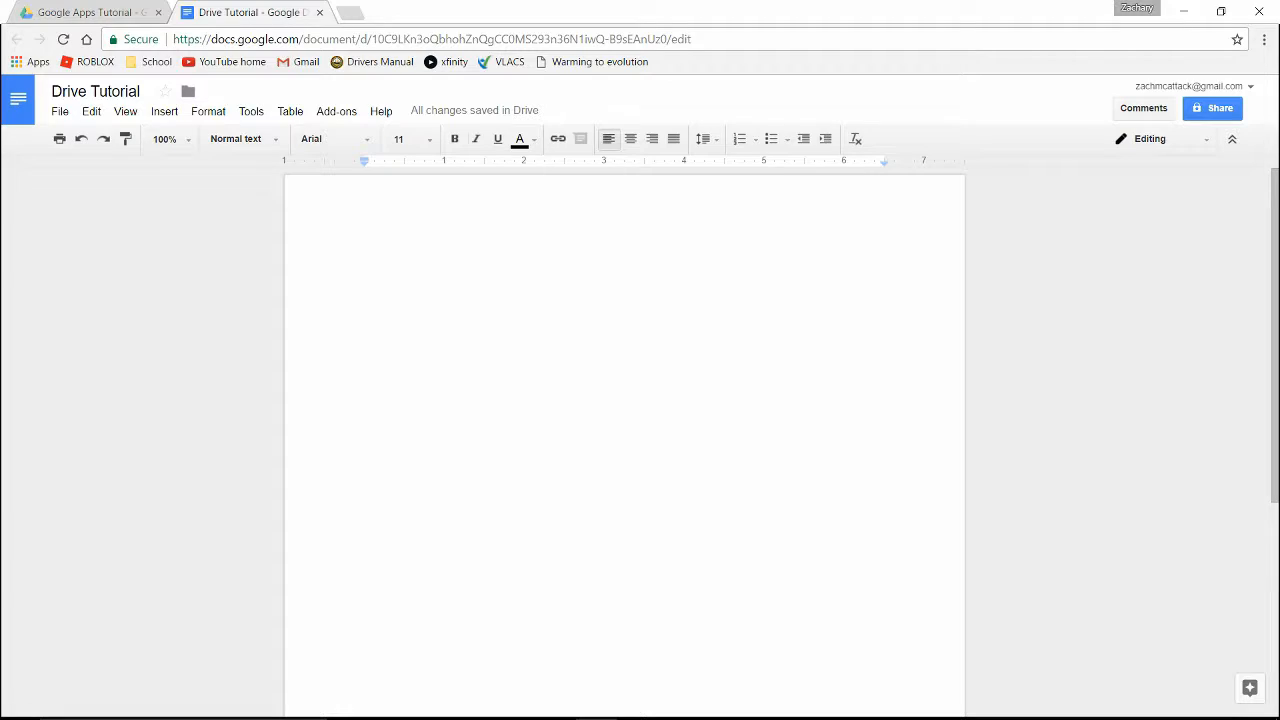
Insert a 4 x 3 table into the empty document
{"action": "left_click", "coordinate": [287, 117]}
{"action": "mouse_move", "coordinate": [294, 143]}
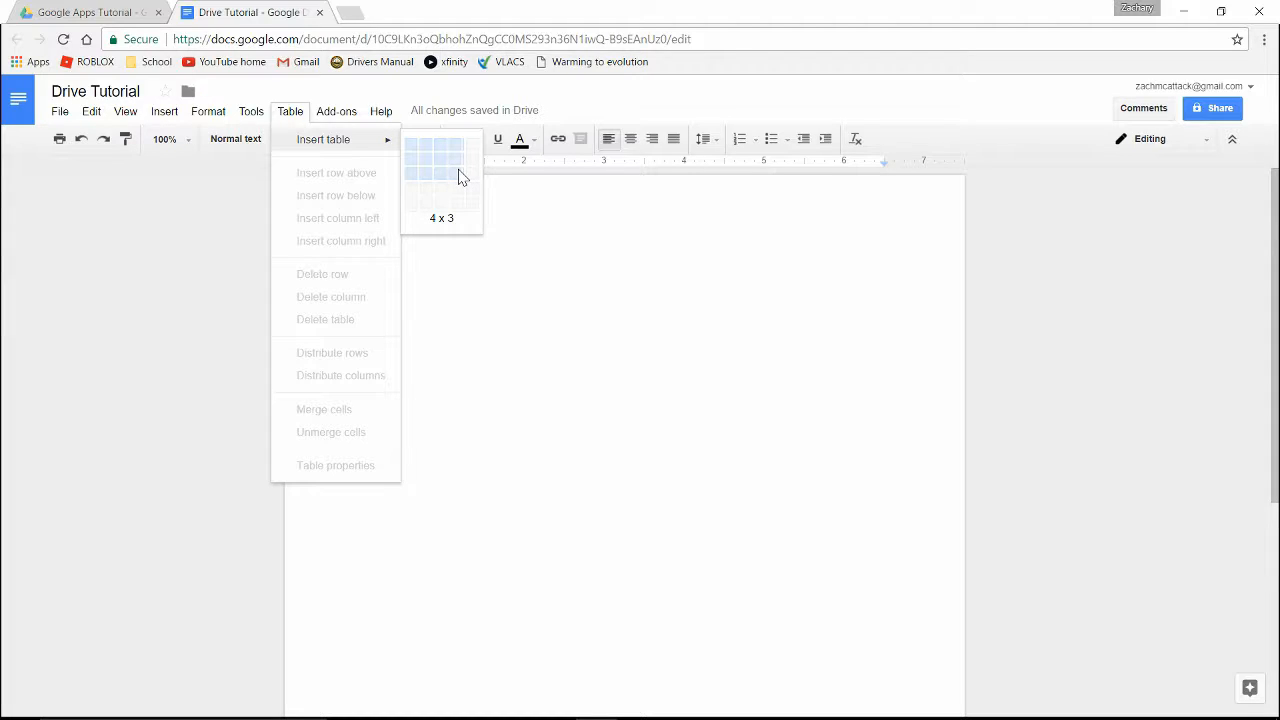
{"action": "left_click", "coordinate": [461, 177]}
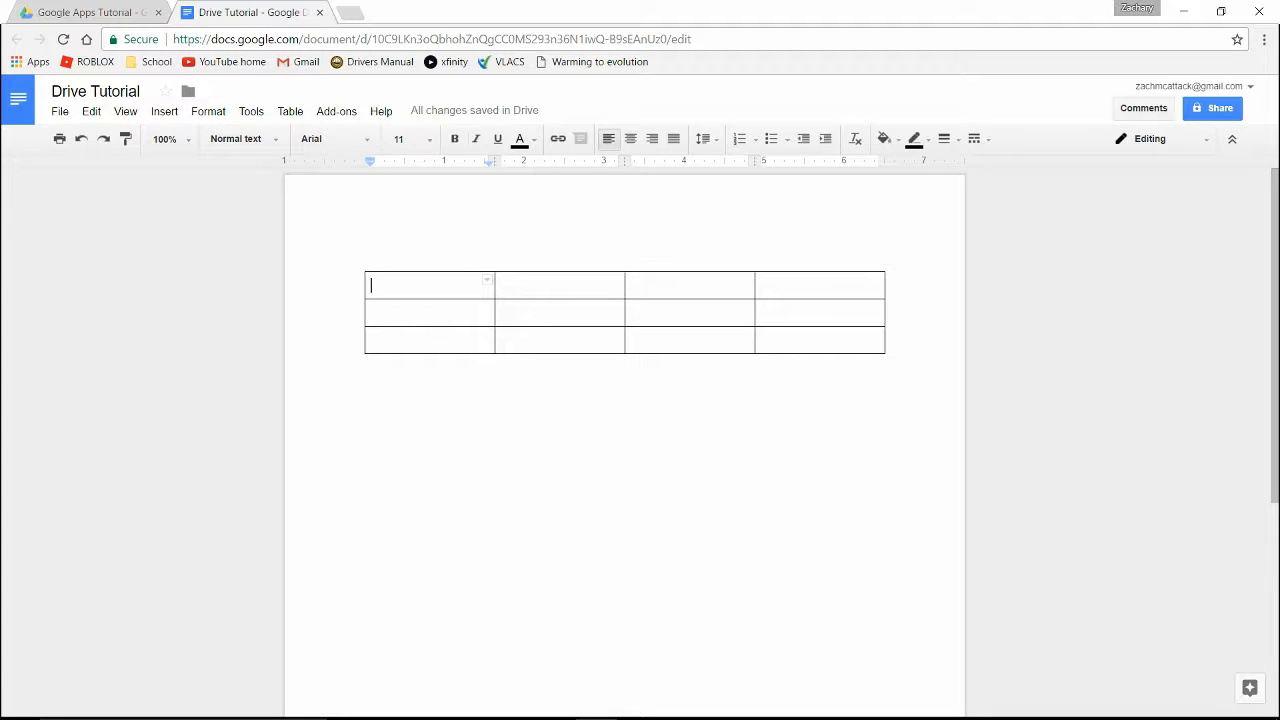
Delete the entire 4 x 3 table from the document
{"action": "left_click_drag", "start_coordinate": [826, 345], "coordinate": [370, 280]}
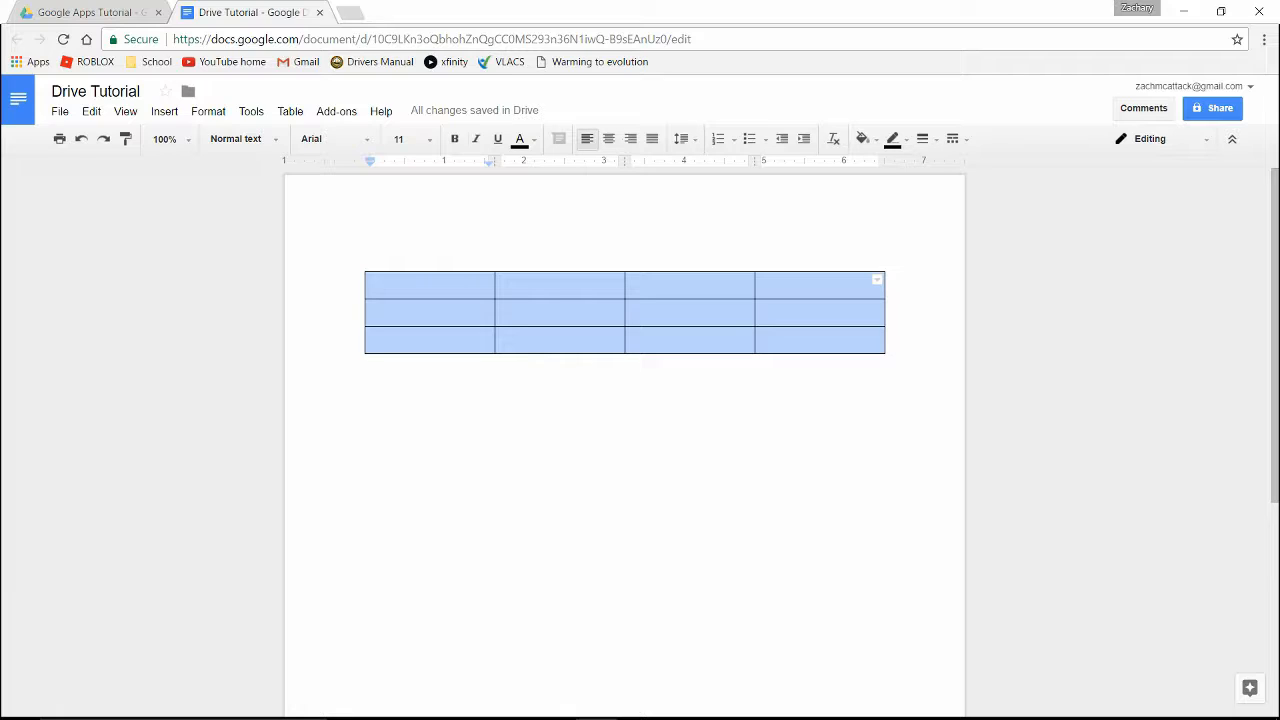
{"action": "key", "text": "BackSpace"}
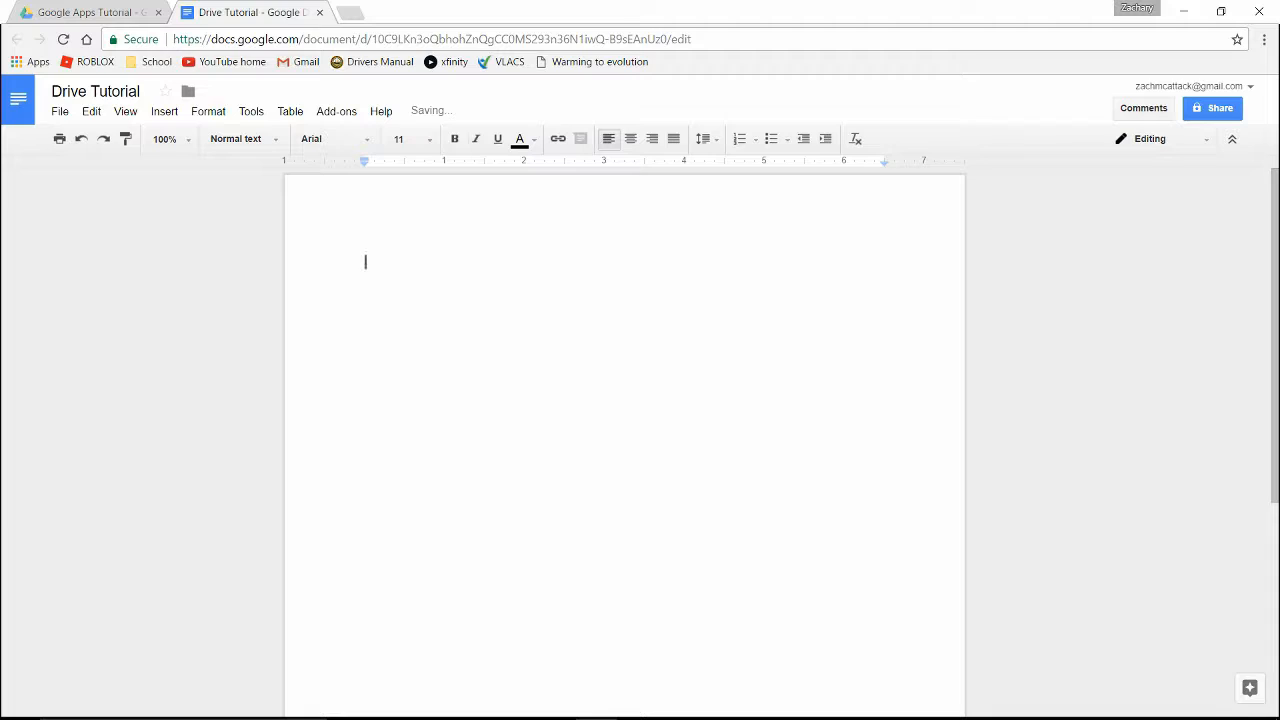
{"action": "left_click", "coordinate": [208, 114]}
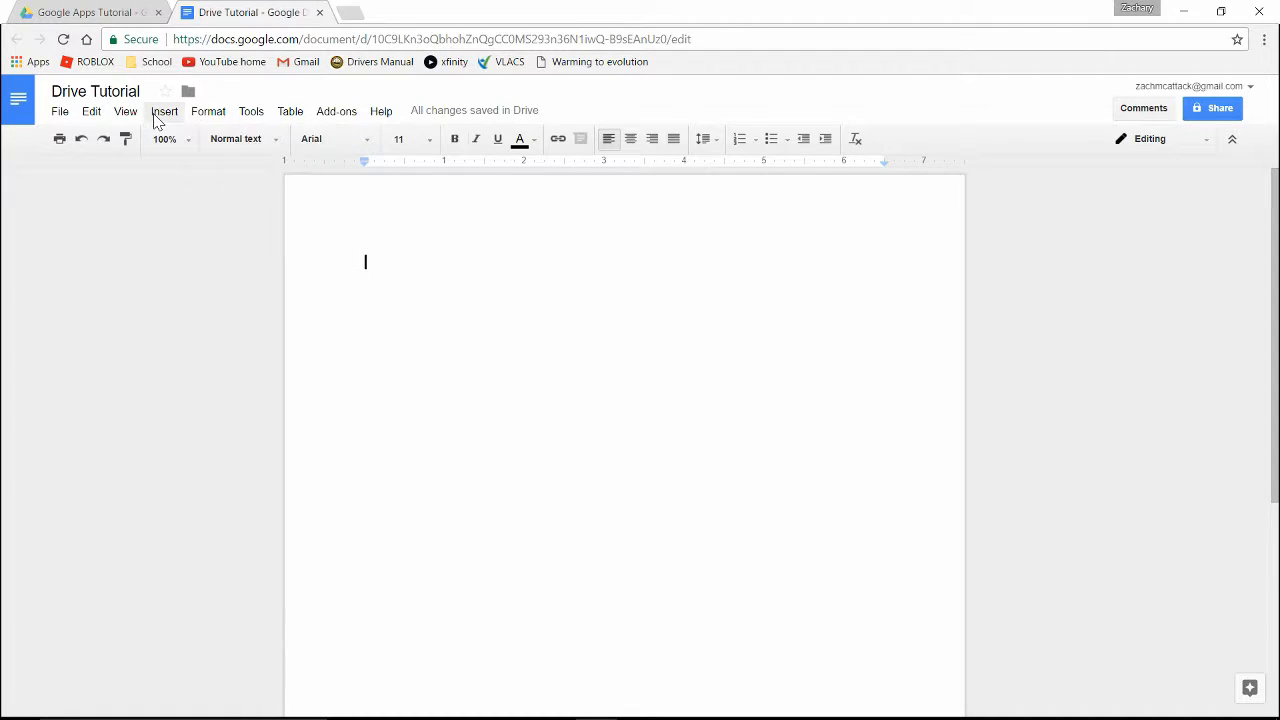
{"action": "left_click", "coordinate": [160, 114]}
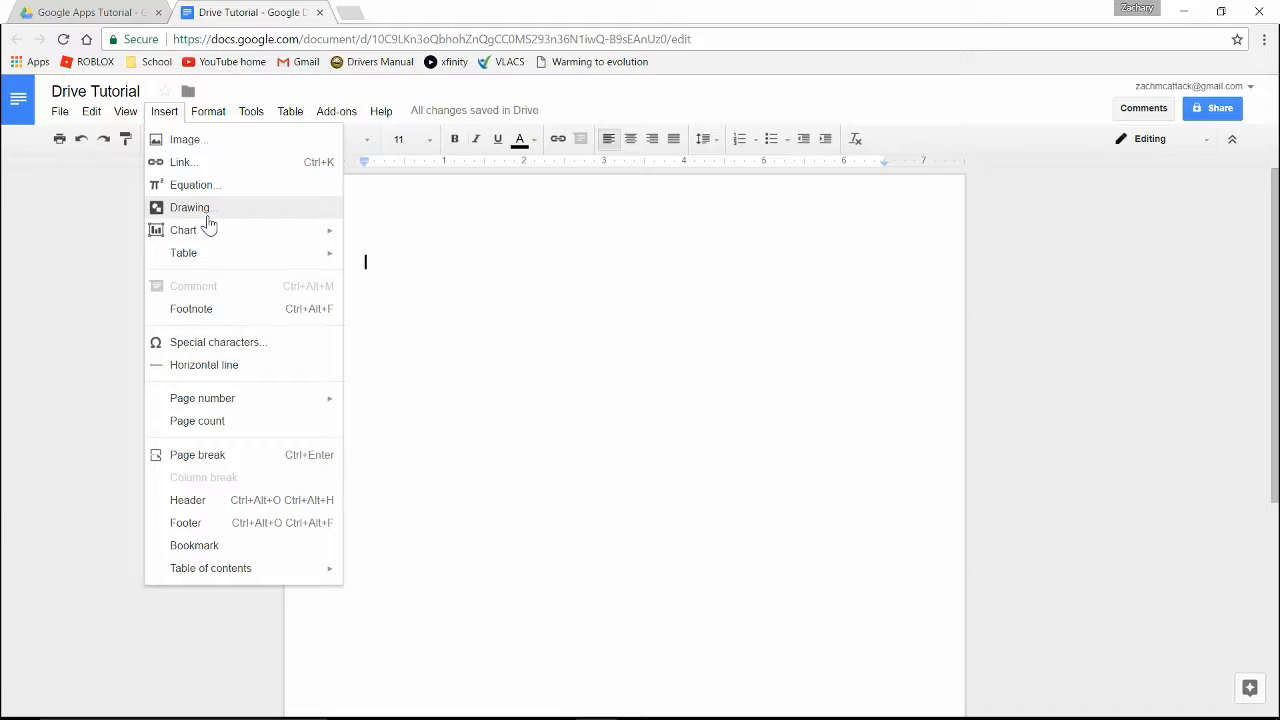
{"action": "mouse_move", "coordinate": [223, 240]}
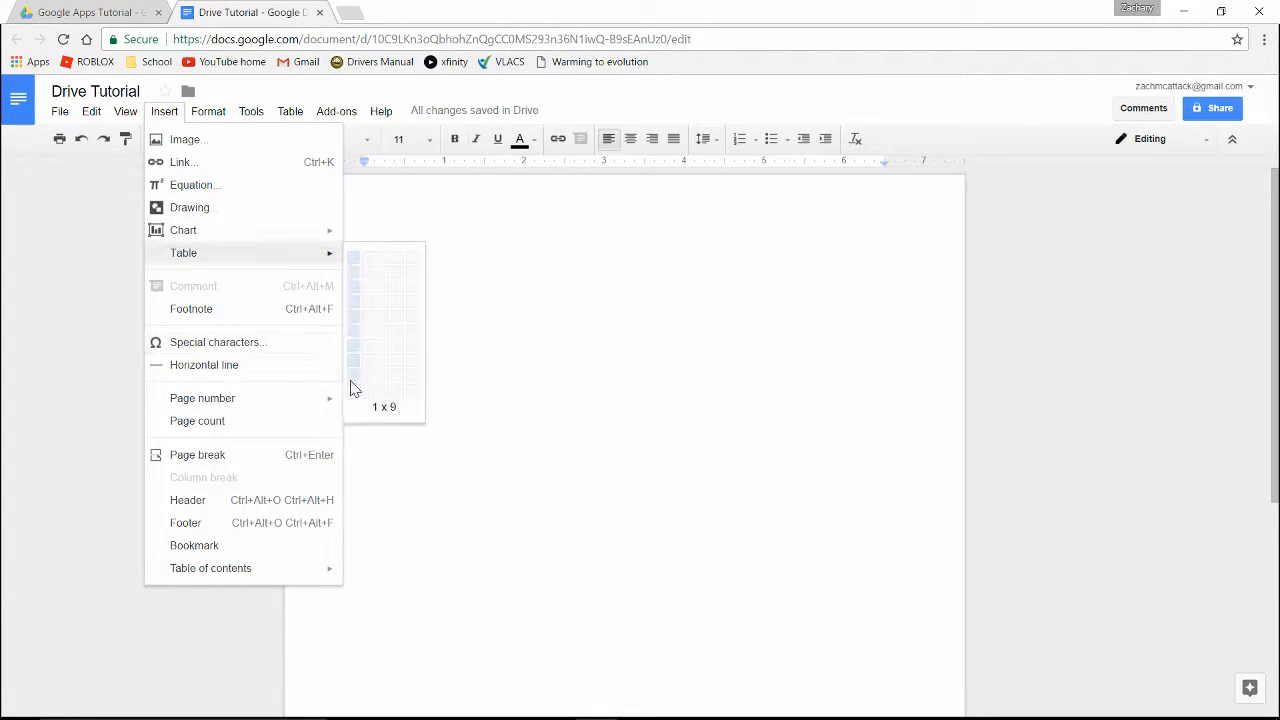
{"action": "left_click", "coordinate": [547, 485]}
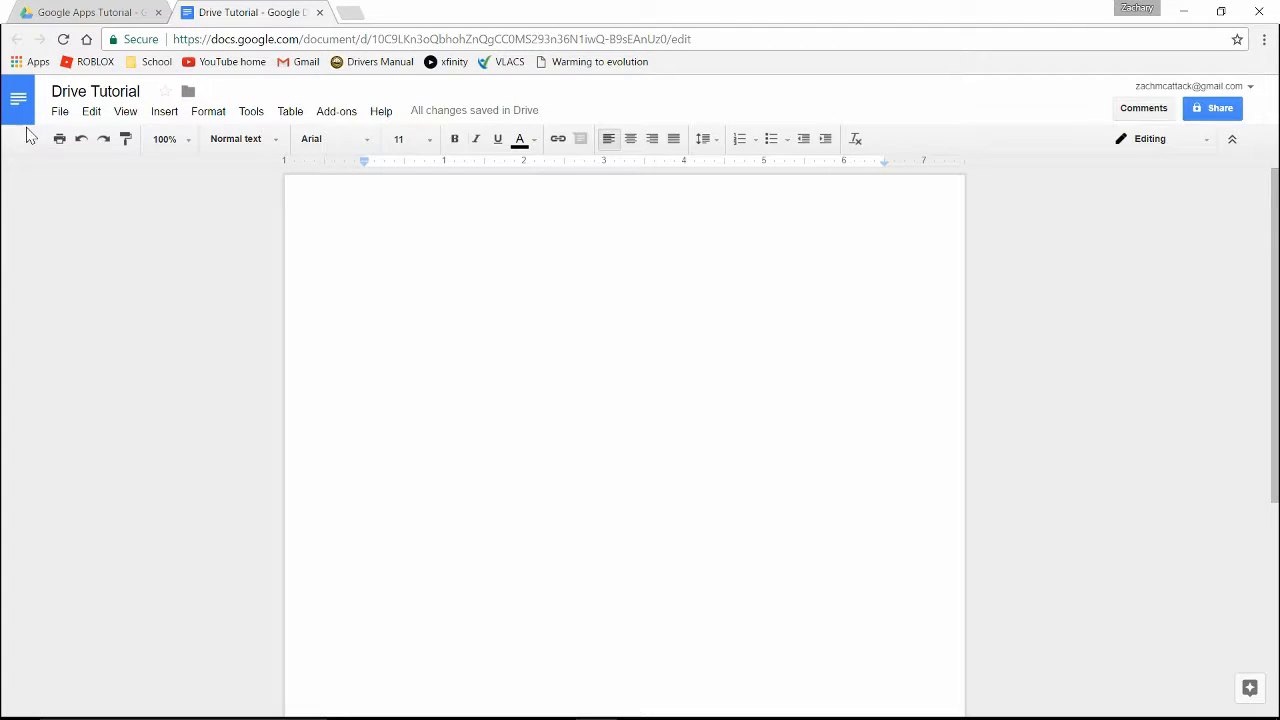
Enter the sentence "This is a tutorial." in the empty document
{"action": "type", "text": "This "}
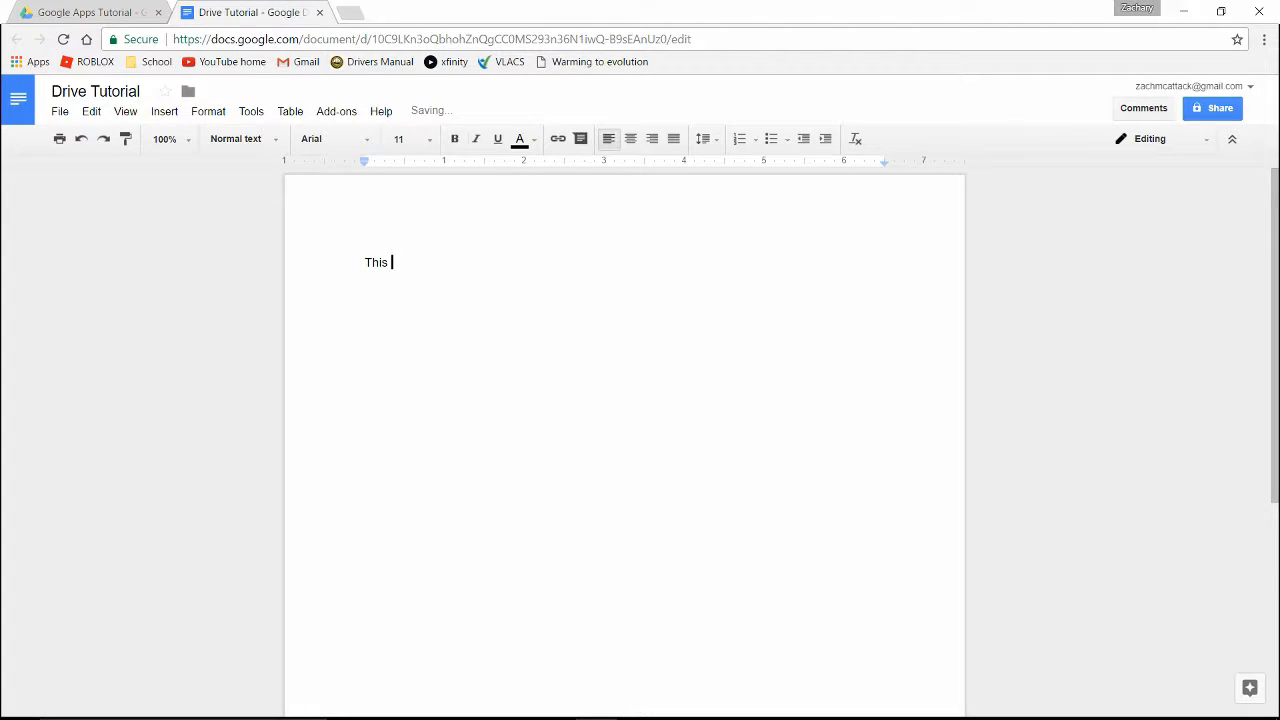
{"action": "type", "text": "is a tutorial."}
Open the print preview for the document and cancel it without printing
{"action": "left_click", "coordinate": [61, 113]}
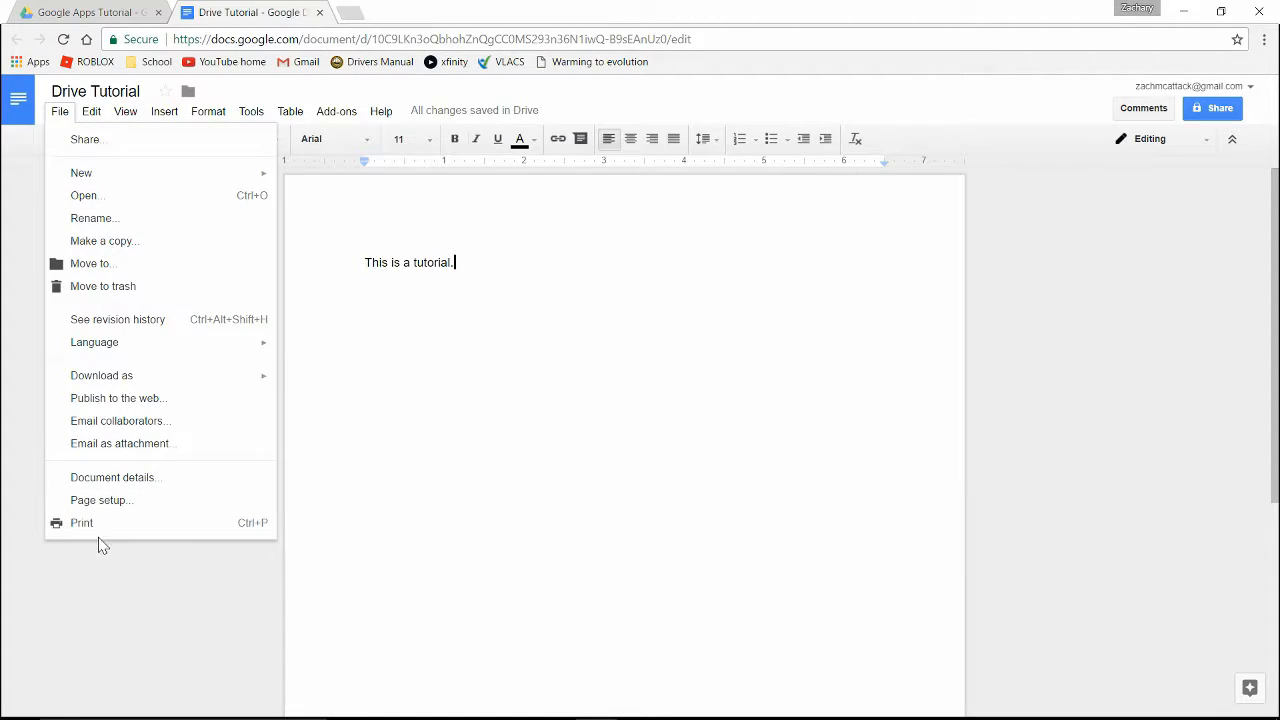
{"action": "left_click", "coordinate": [100, 563]}
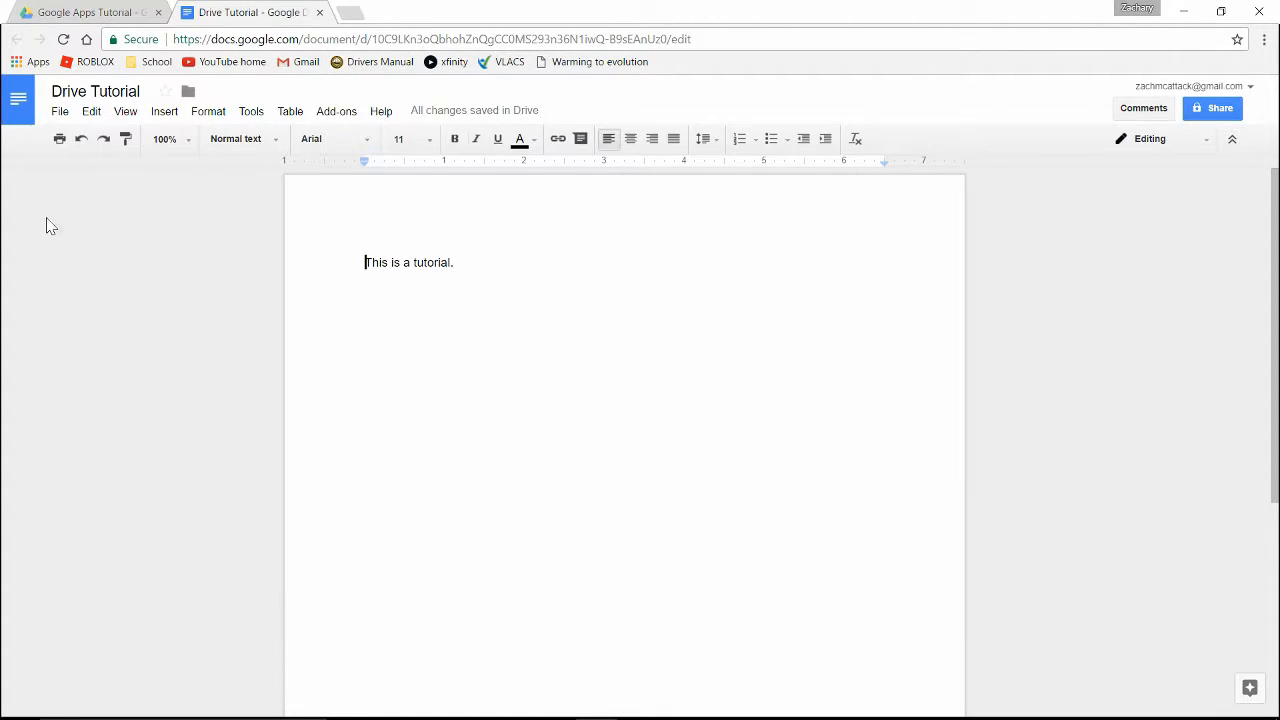
{"action": "left_click", "coordinate": [59, 140]}
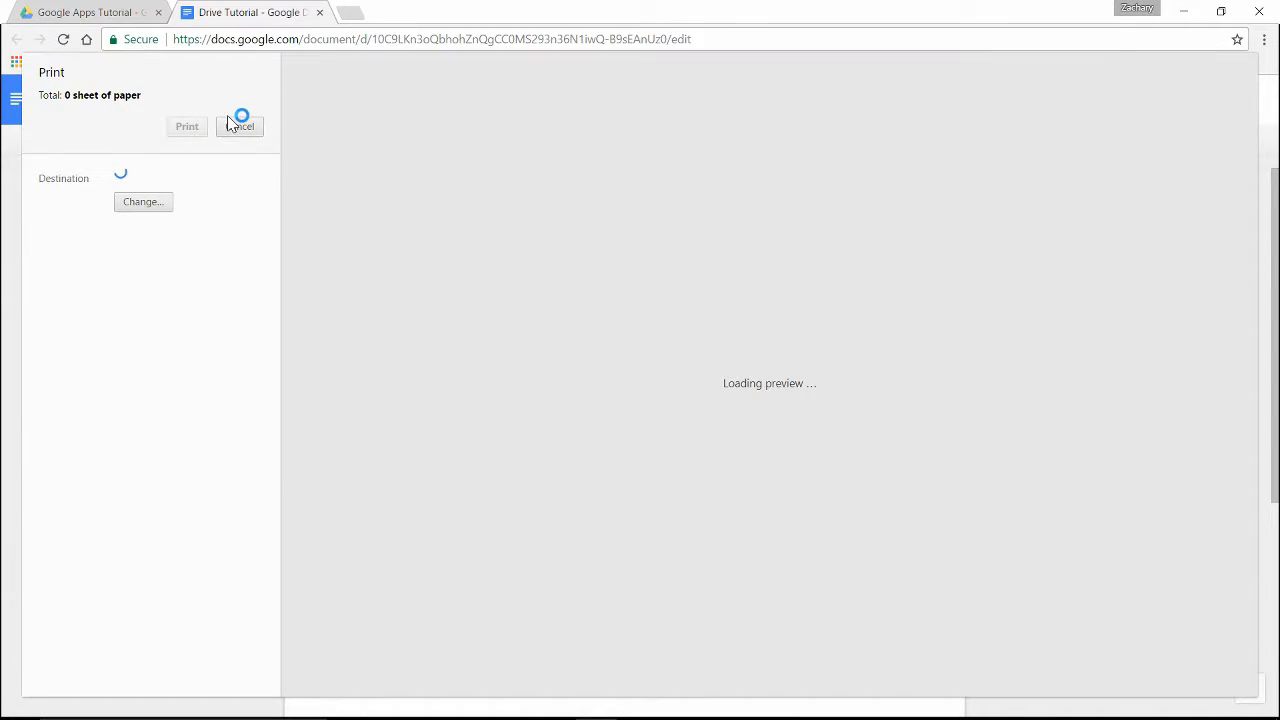
{"action": "left_click", "coordinate": [240, 127]}
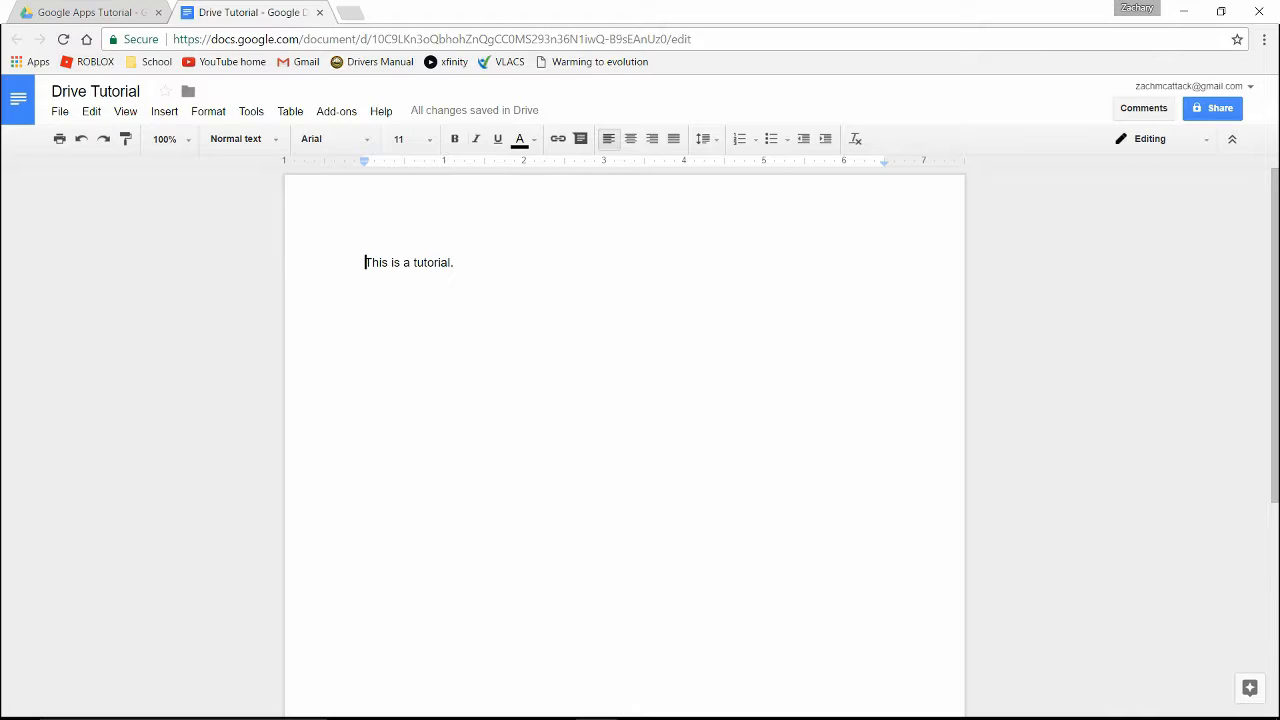
View the document's sharing options and close them without adding anyone
{"action": "left_click", "coordinate": [88, 10]}
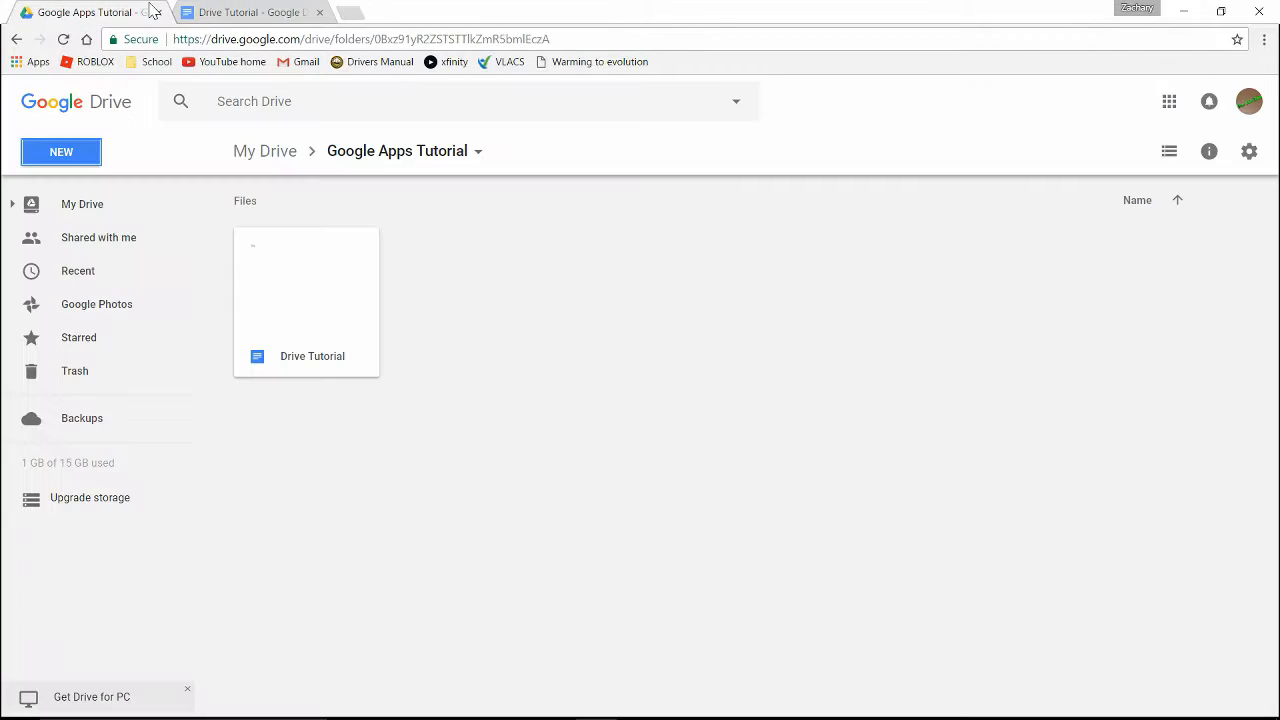
{"action": "left_click", "coordinate": [255, 12]}
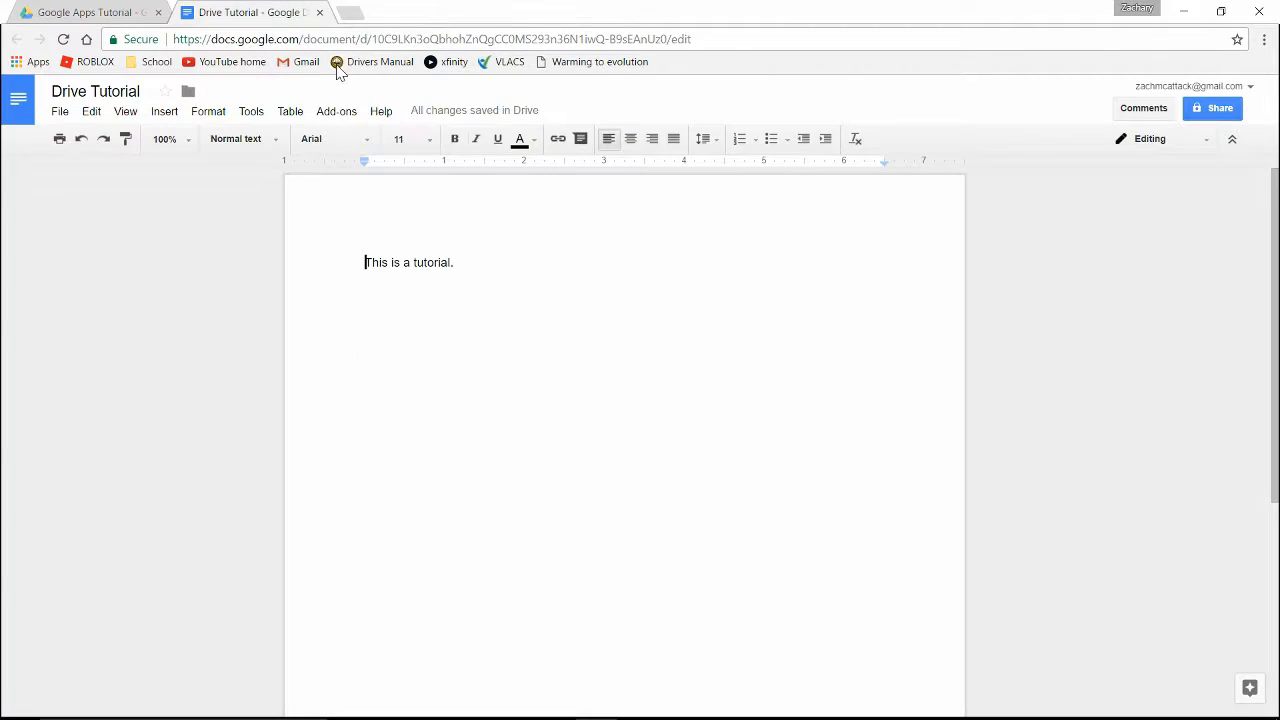
{"action": "left_click", "coordinate": [1211, 111]}
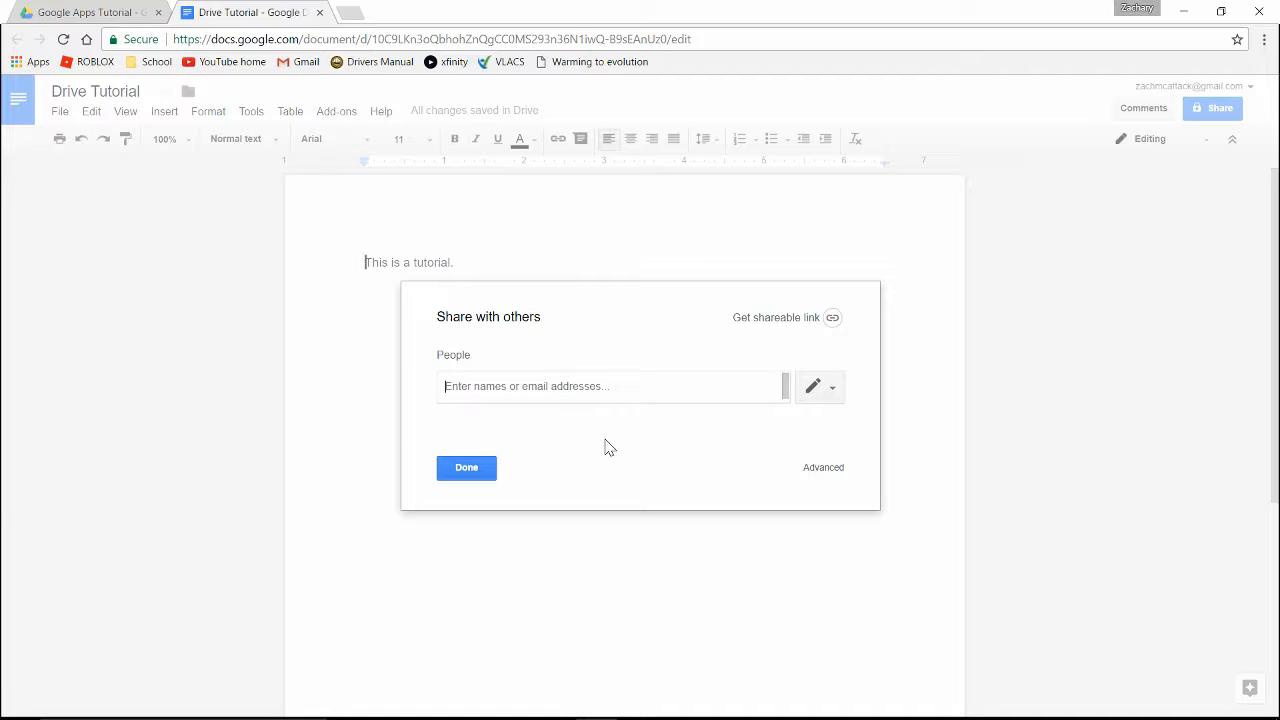
{"action": "left_click", "coordinate": [478, 472]}
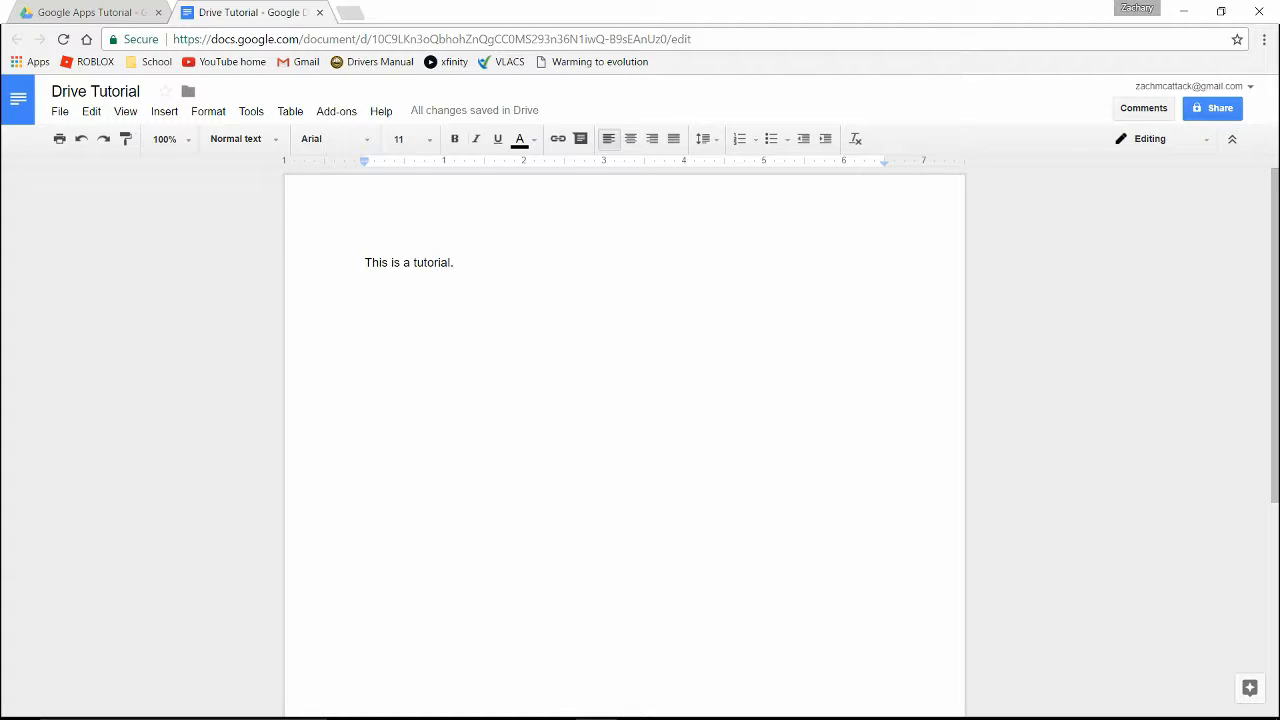
Add the comment "spelled wrong" to the word "tutorial." in the document and resolve it
{"action": "left_click_drag", "start_coordinate": [455, 262], "coordinate": [364, 262]}
{"action": "left_click", "coordinate": [509, 266]}
{"action": "left_click_drag", "start_coordinate": [454, 262], "coordinate": [414, 262]}
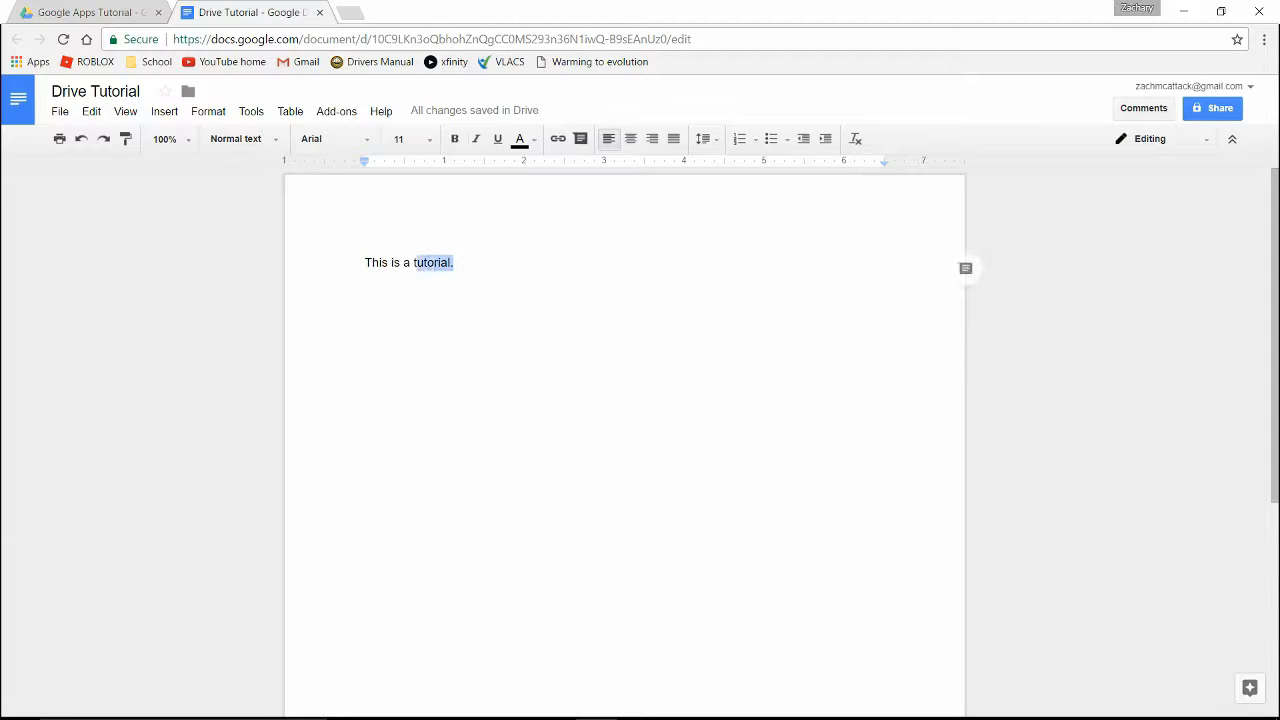
{"action": "left_click", "coordinate": [1137, 117]}
{"action": "left_click", "coordinate": [1195, 157]}
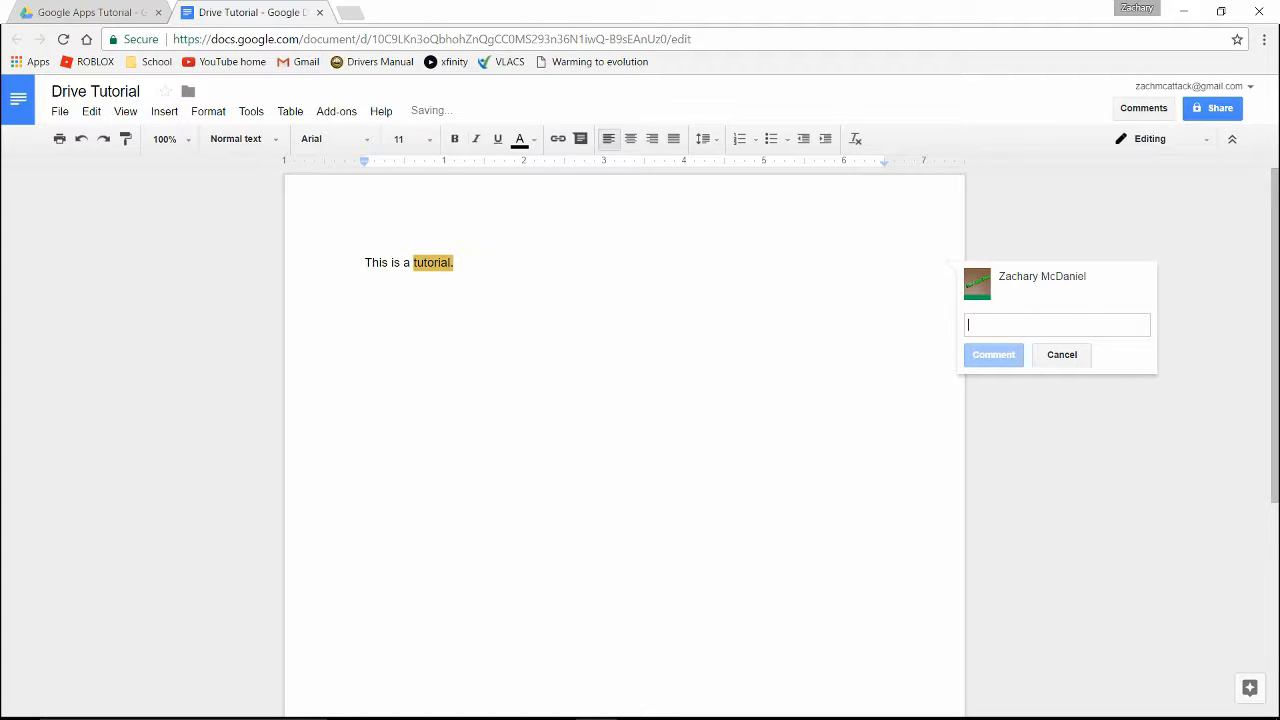
{"action": "type", "text": "spelled w"}
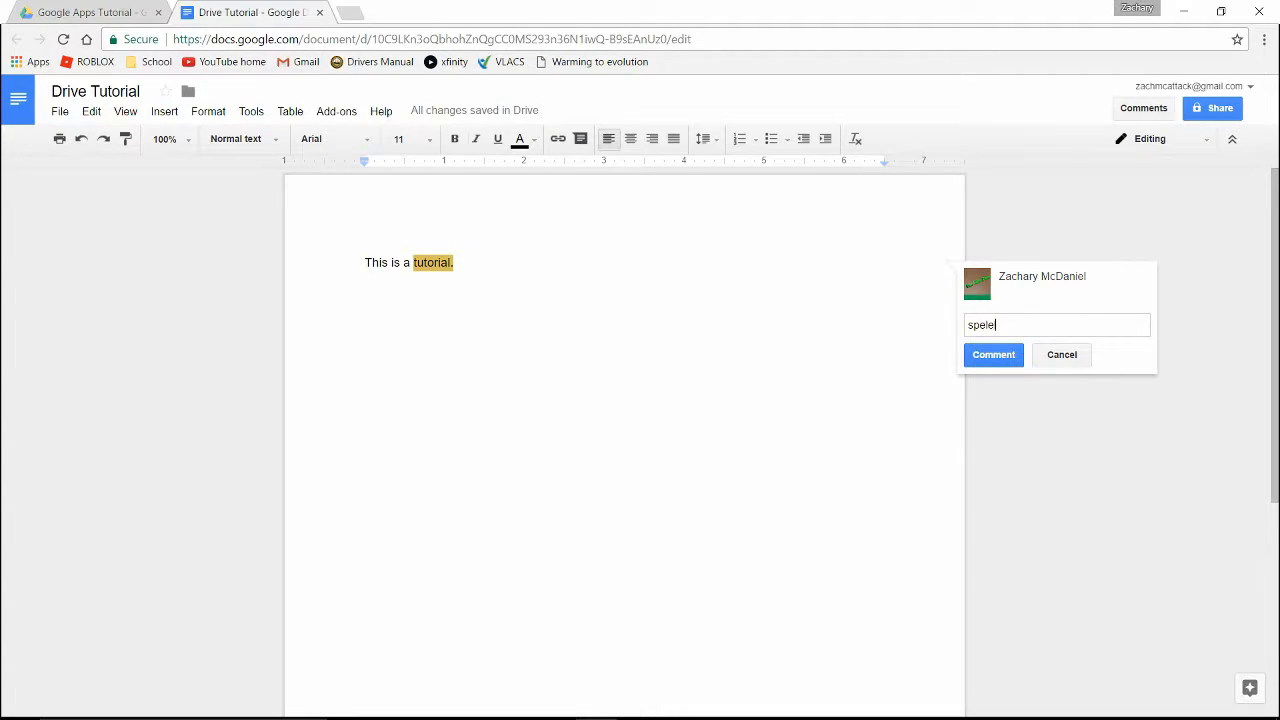
{"action": "type", "text": "rong"}
{"action": "left_click", "coordinate": [1003, 356]}
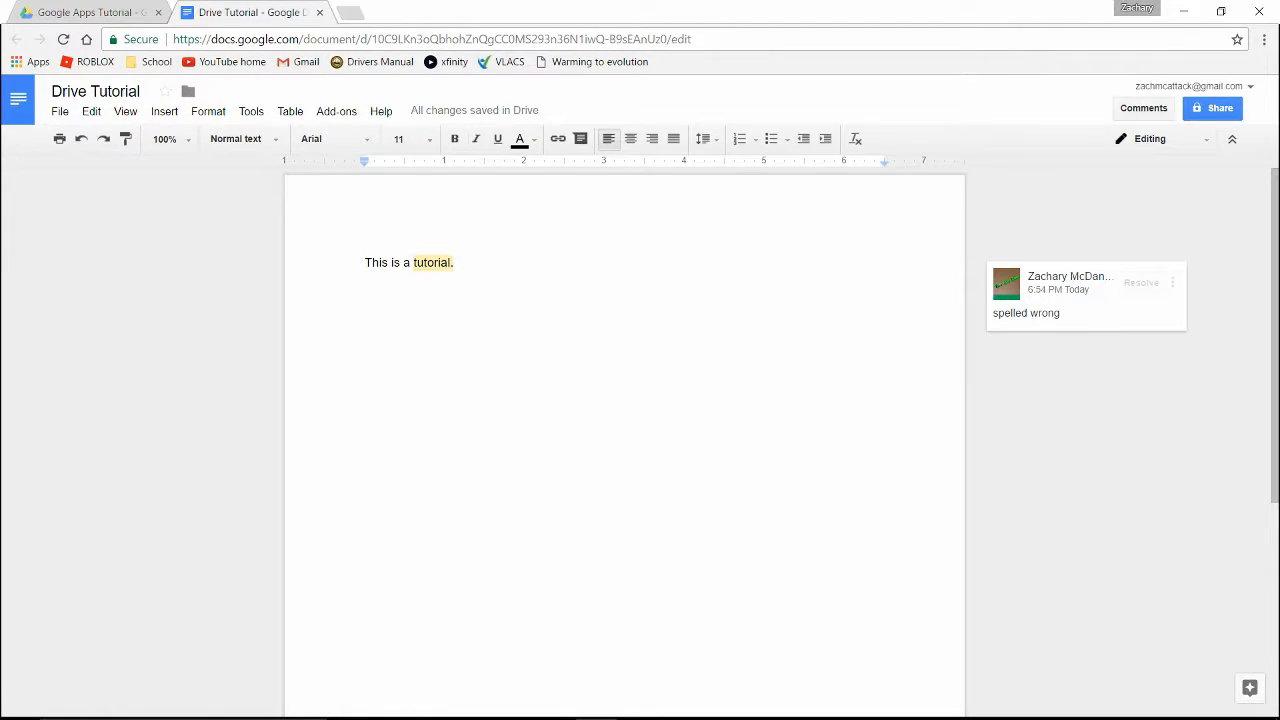
{"action": "left_click", "coordinate": [1141, 283]}
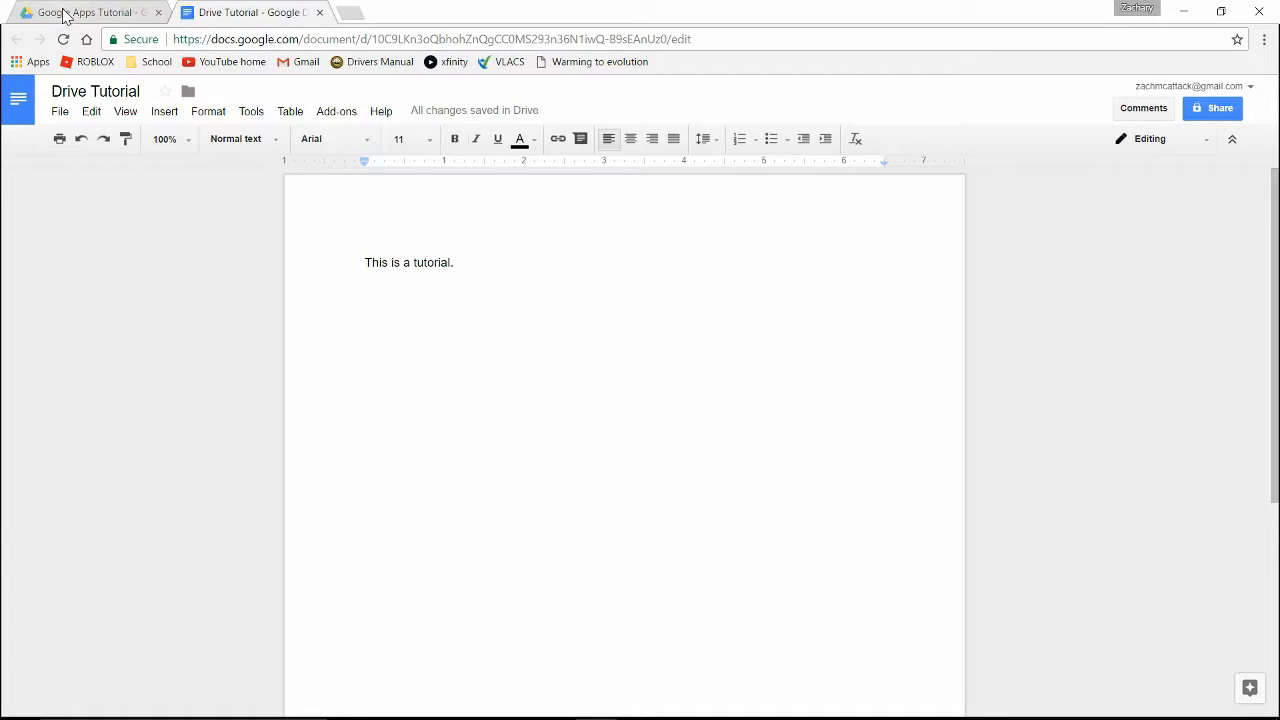
Close the document and create a Google Slides presentation named "Slide Tutorial" in the Google Apps Tutorial folder
{"action": "left_click", "coordinate": [320, 12]}
{"action": "left_click", "coordinate": [76, 158]}
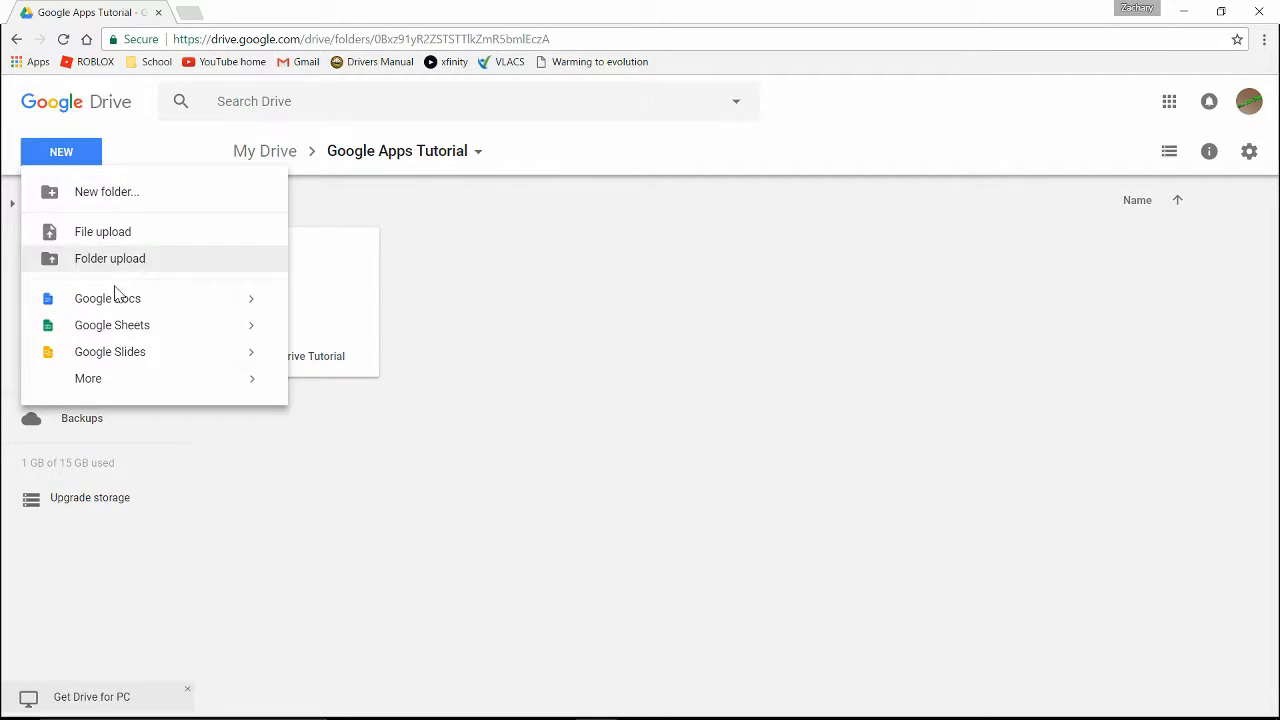
{"action": "left_click", "coordinate": [129, 358]}
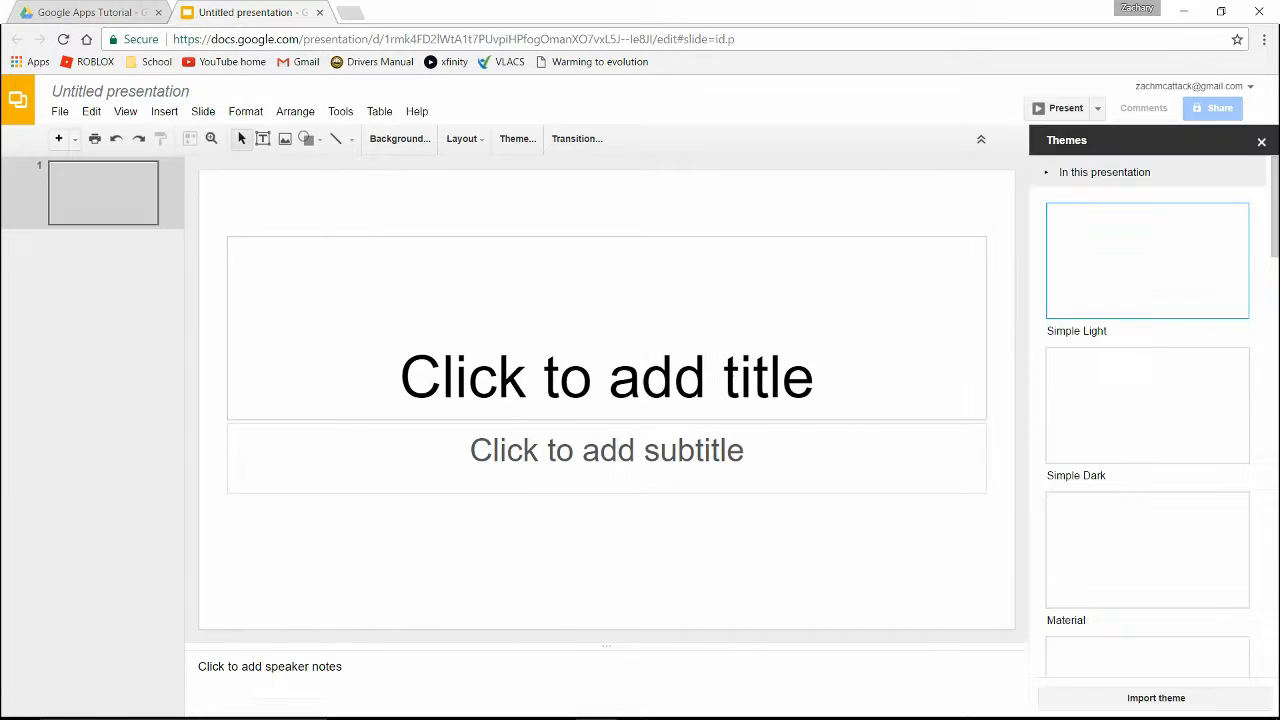
{"action": "left_click", "coordinate": [171, 91]}
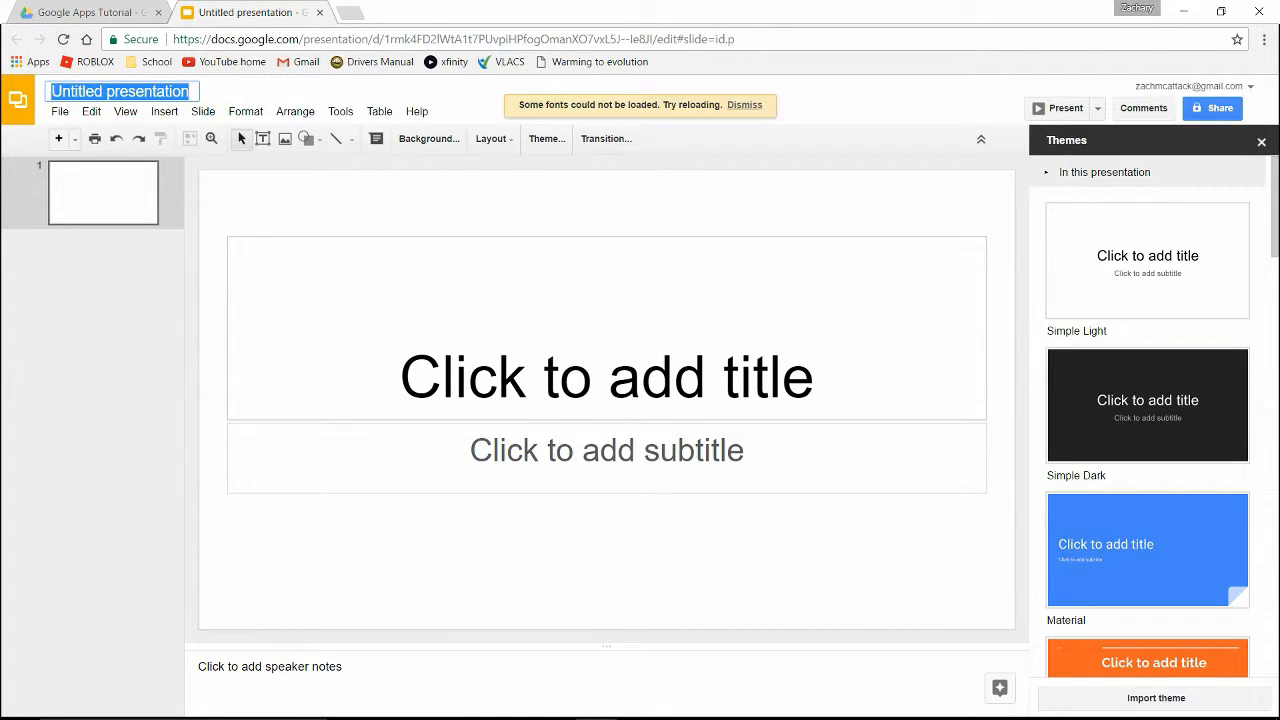
{"action": "type", "text": "Slide Tu"}
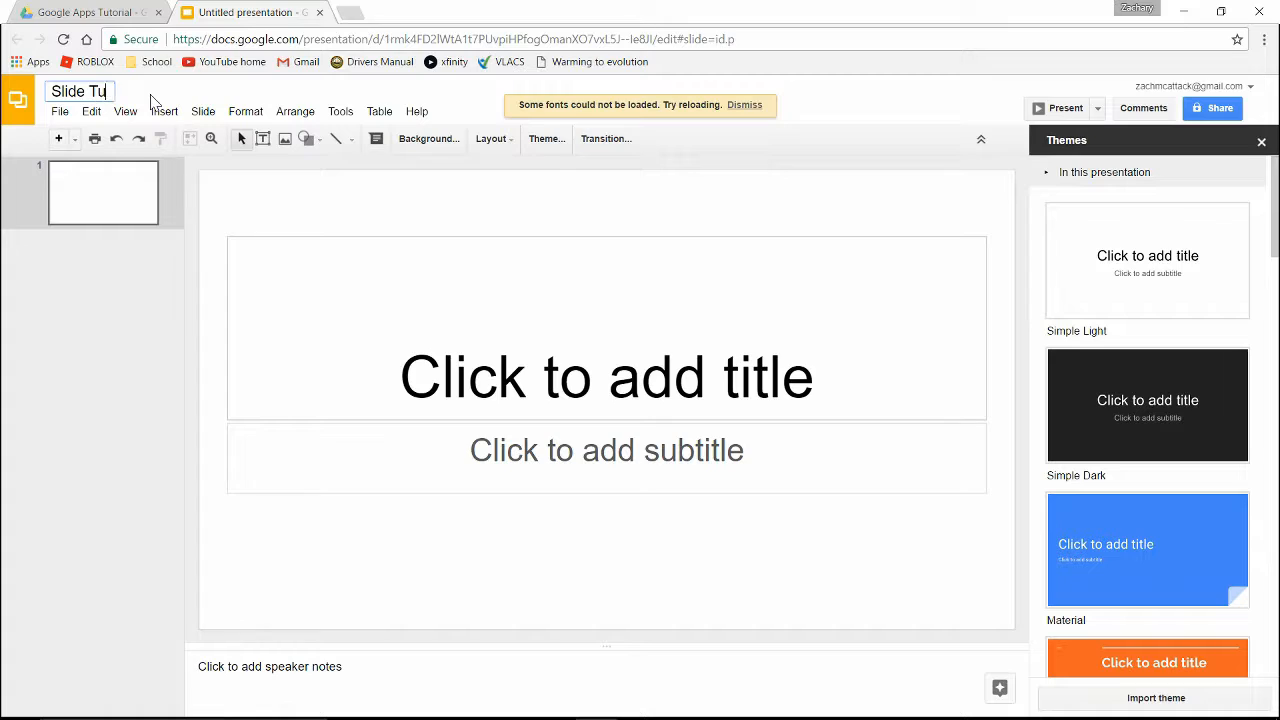
{"action": "type", "text": "torial"}
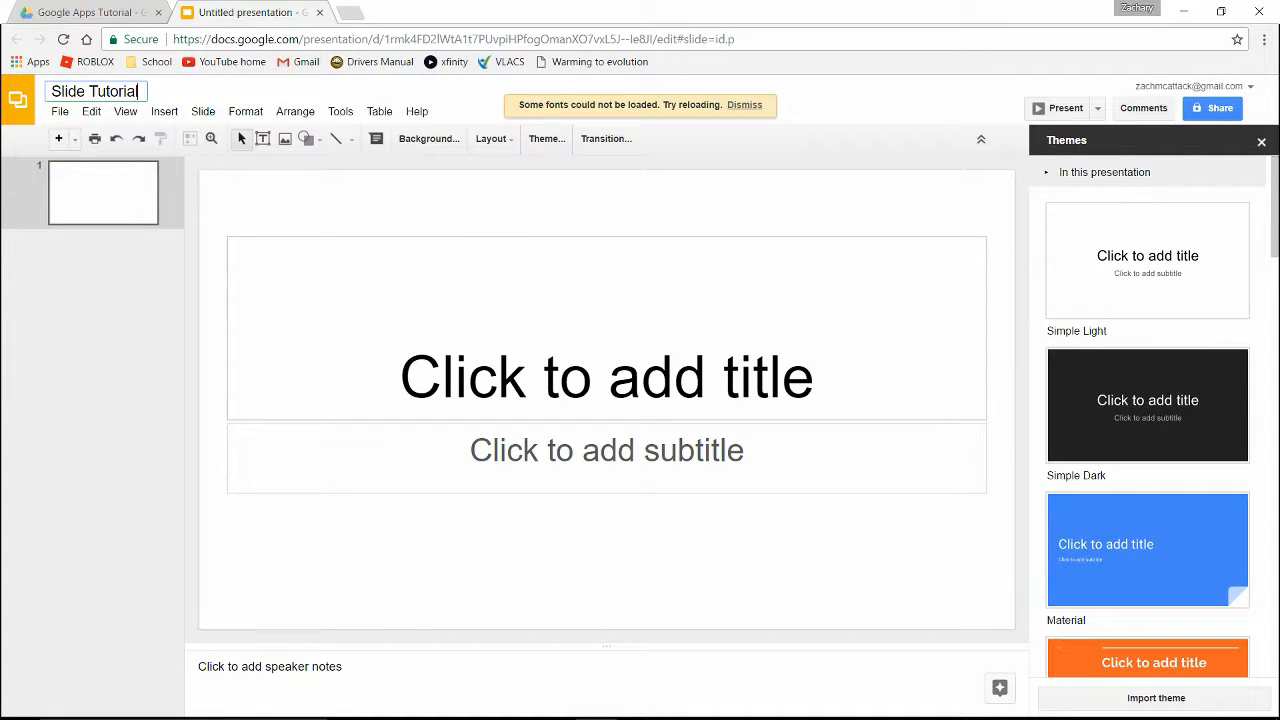
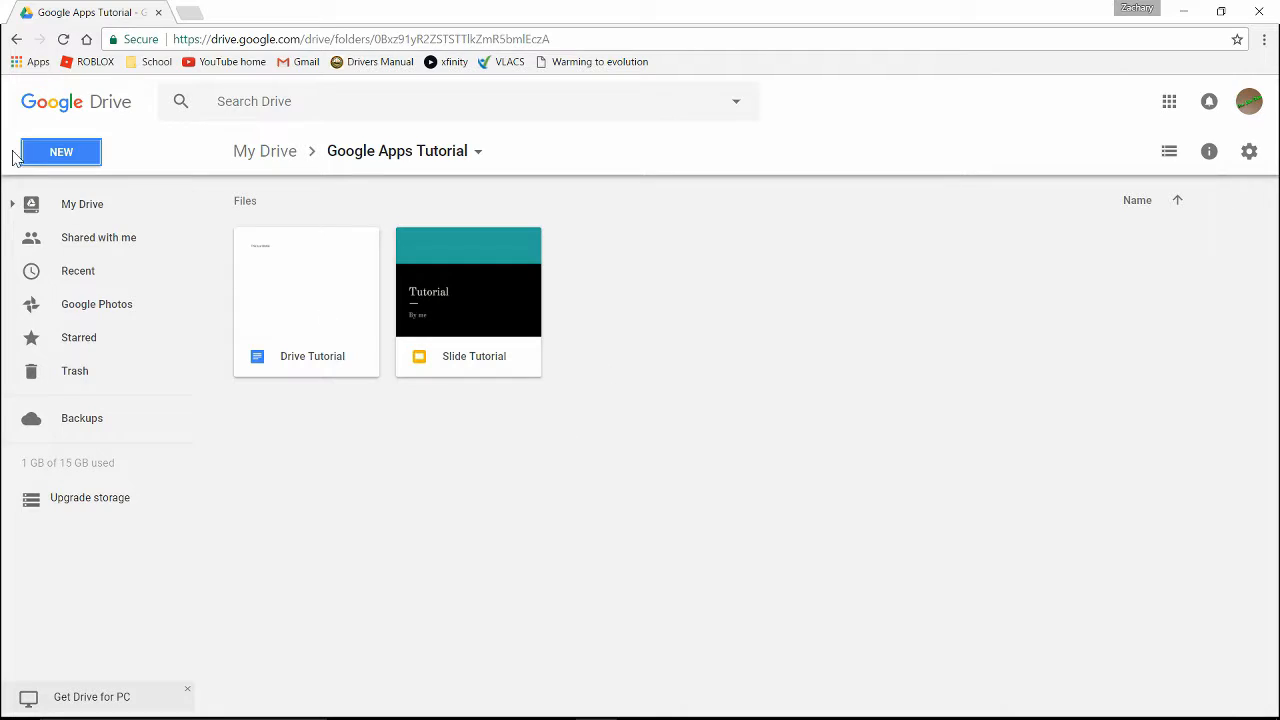
Create a Google Sheets spreadsheet named "Tutorial Sheet" in the Google Apps Tutorial folder
{"action": "left_click", "coordinate": [75, 158]}
{"action": "left_click", "coordinate": [126, 332]}
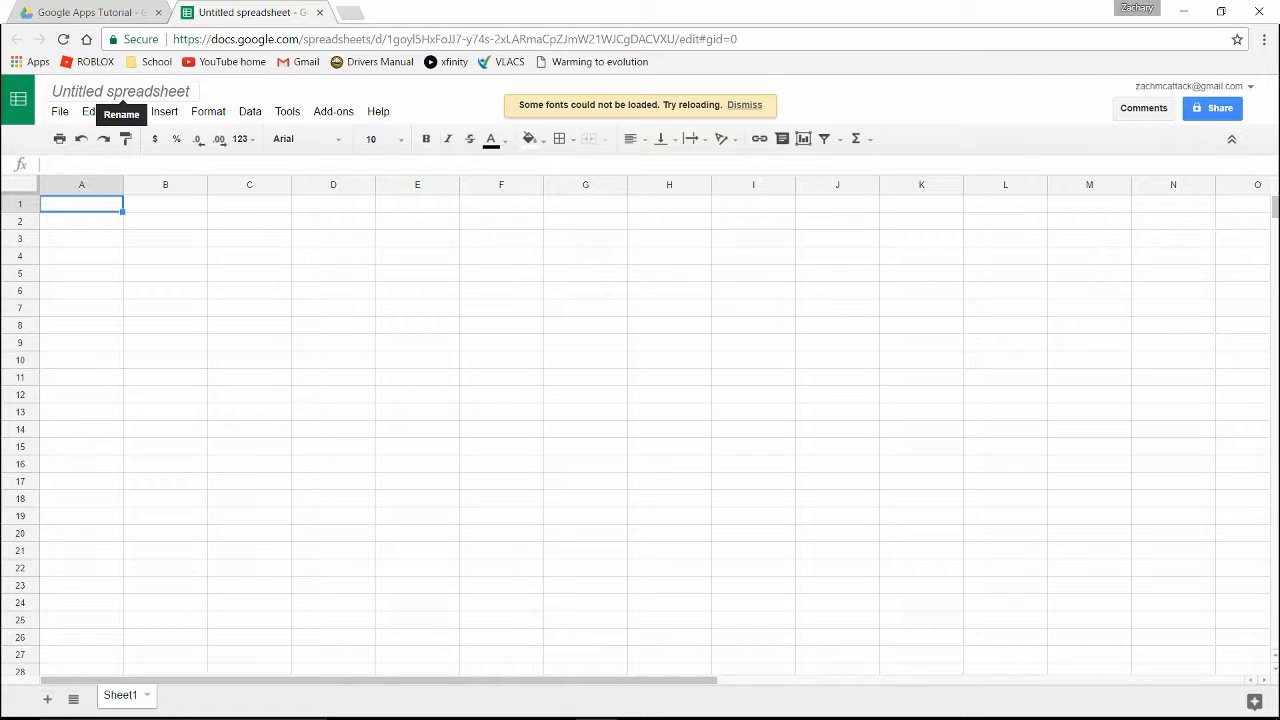
{"action": "left_click", "coordinate": [121, 92]}
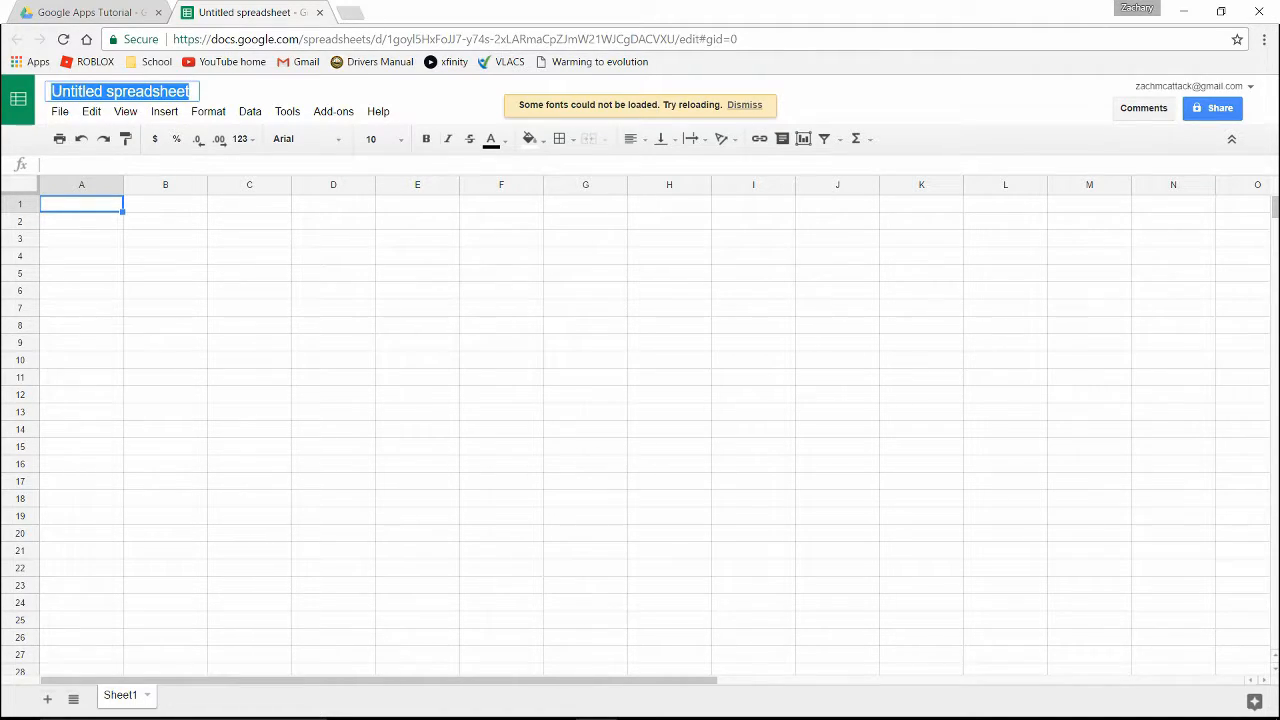
{"action": "type", "text": "Tutor"}
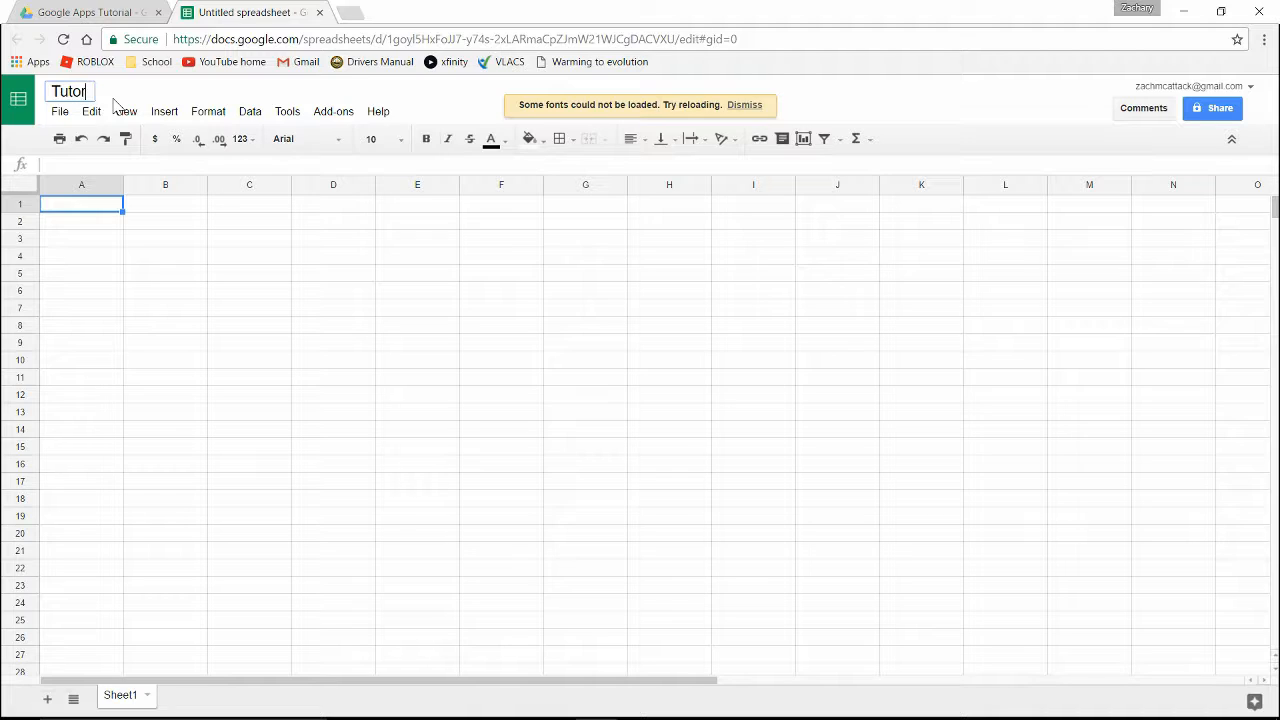
{"action": "type", "text": "ial Sheet"}
Enter the numbers 1, 2 and 3 in cells A1 to A3
{"action": "left_click", "coordinate": [82, 207]}
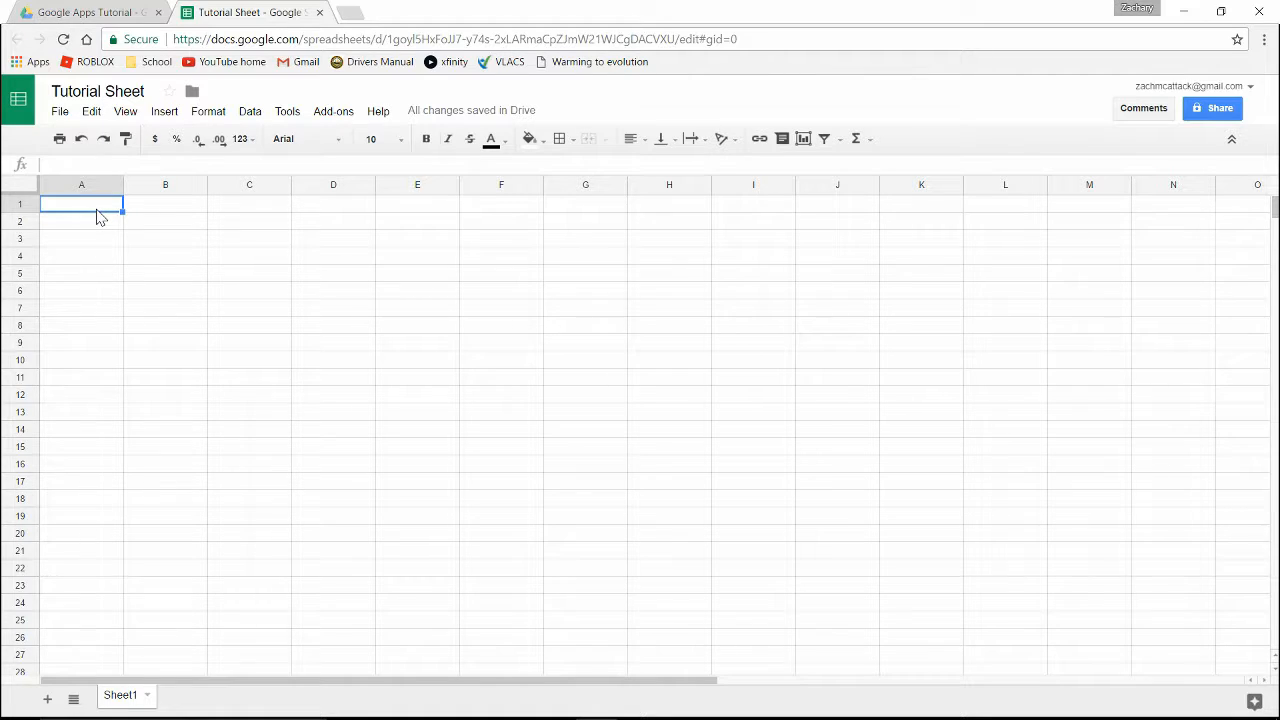
{"action": "type", "text": "1"}
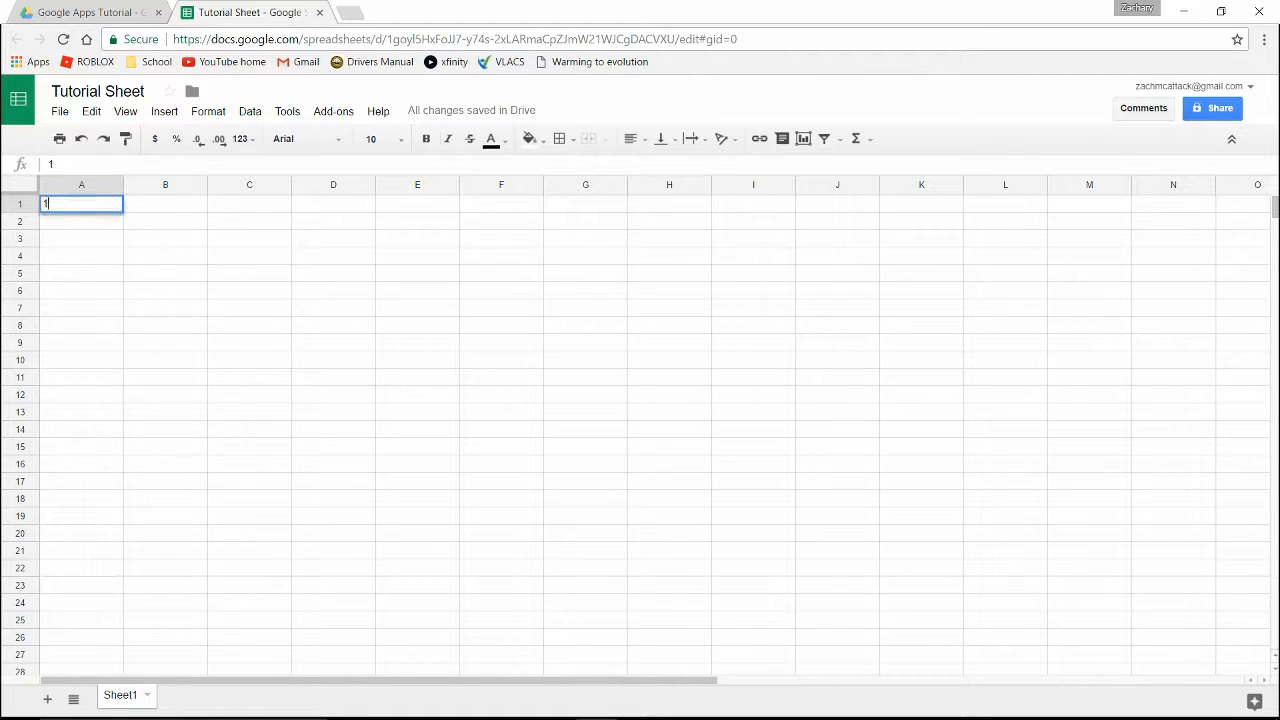
{"action": "left_click", "coordinate": [91, 228]}
{"action": "type", "text": "2"}
{"action": "left_click", "coordinate": [88, 241]}
{"action": "type", "text": "3"}
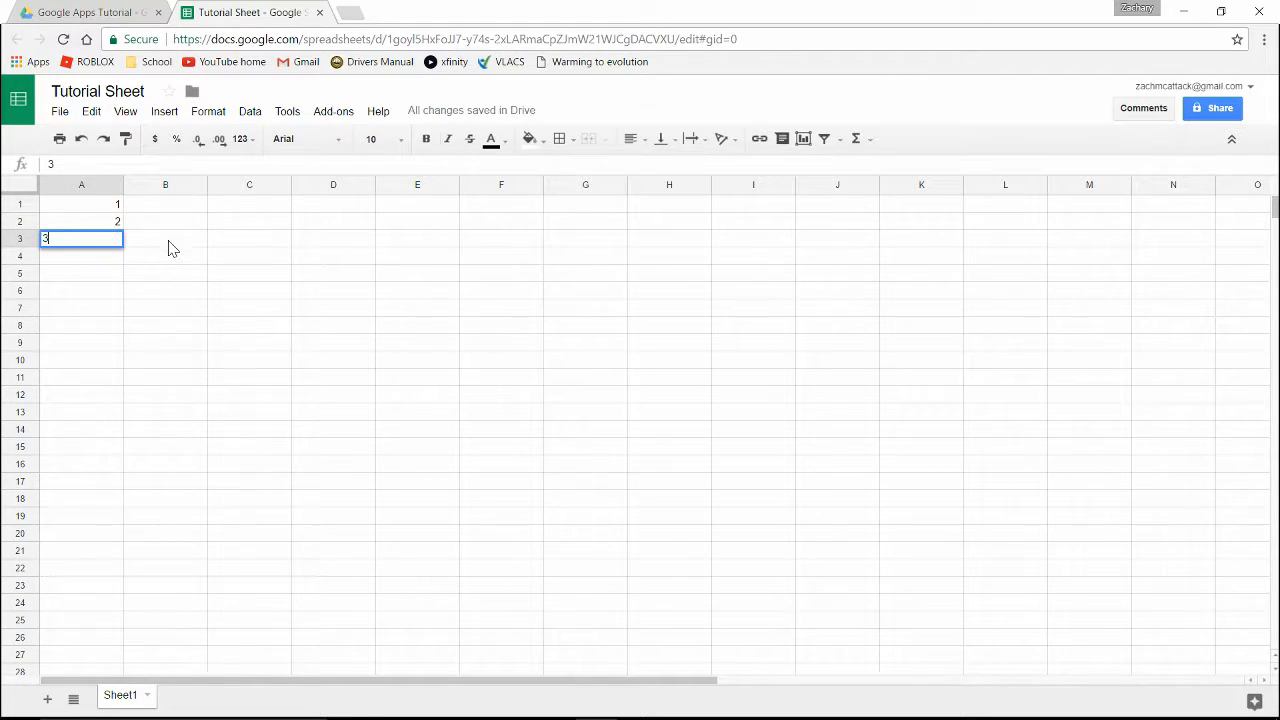
{"action": "left_click", "coordinate": [166, 245]}
Enter the numbers 45, 56 and 76 in cells B1 to B3
{"action": "left_click", "coordinate": [171, 206]}
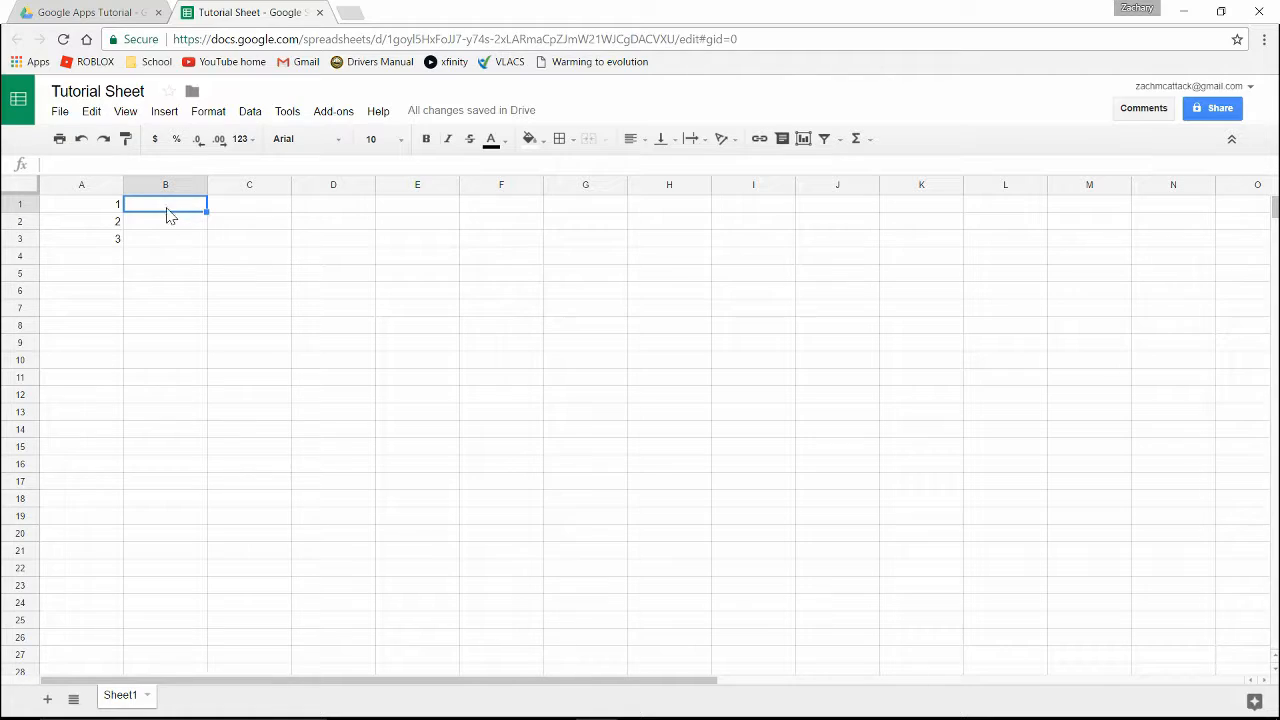
{"action": "type", "text": "45"}
{"action": "key", "text": "Return"}
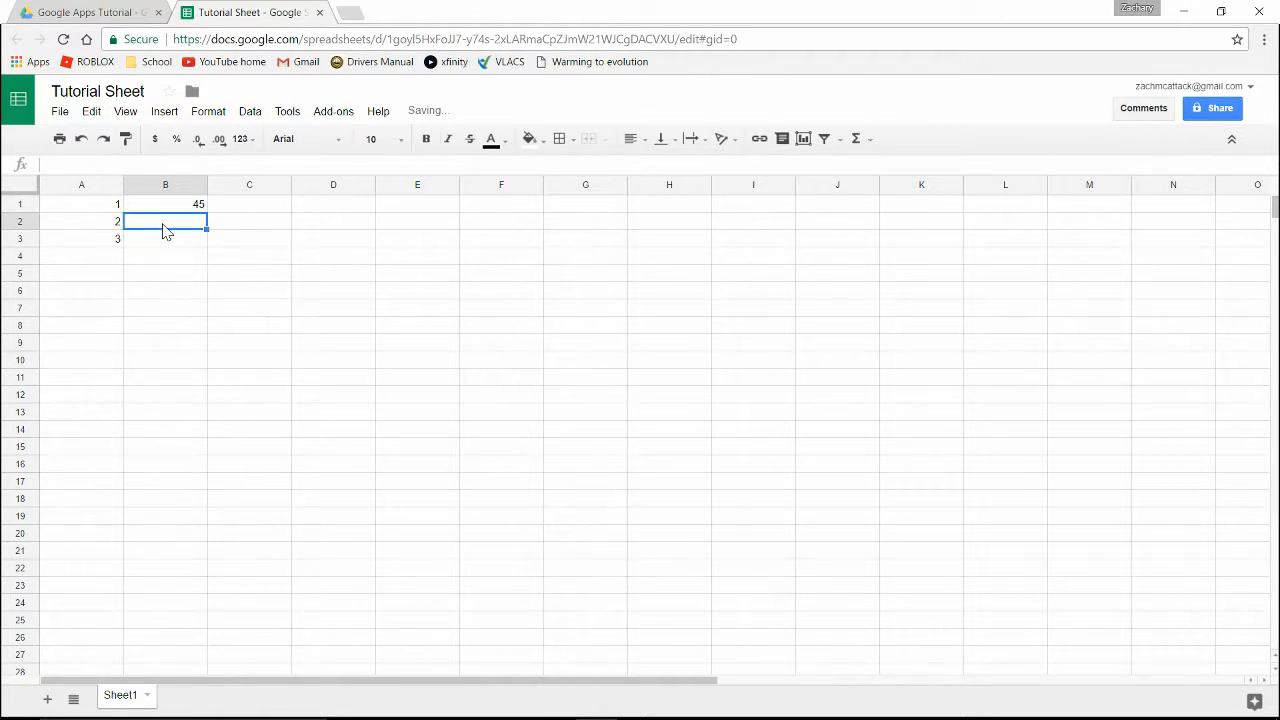
{"action": "type", "text": "56"}
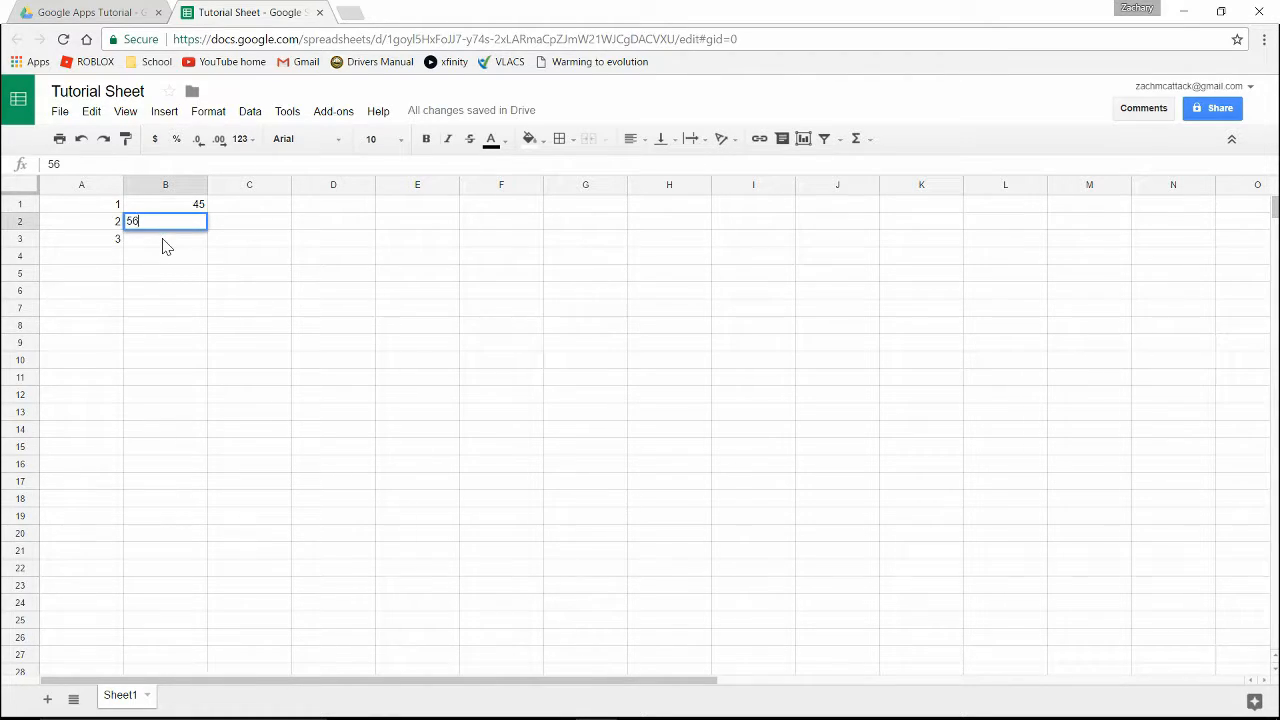
{"action": "left_click", "coordinate": [165, 245]}
{"action": "type", "text": "76"}
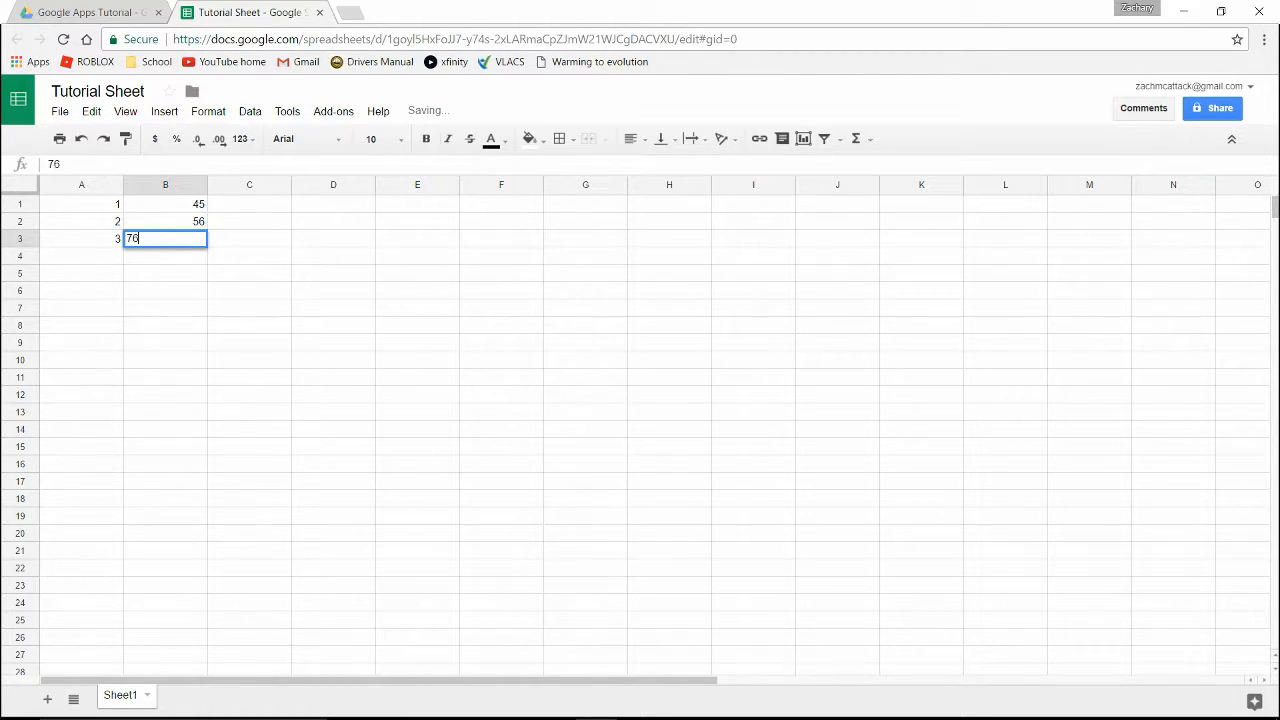
{"action": "left_click", "coordinate": [226, 242]}
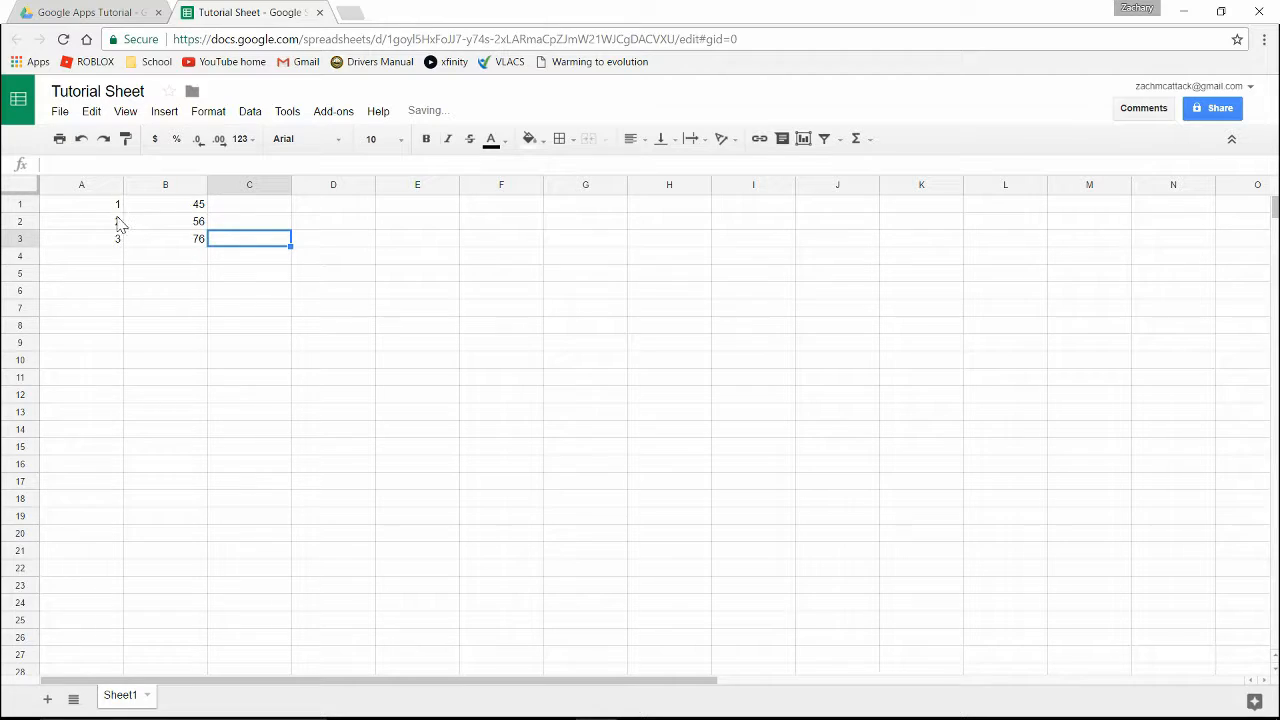
Insert a column chart of the data in A1:B3 and examine its bars
{"action": "left_click_drag", "start_coordinate": [190, 241], "coordinate": [114, 209]}
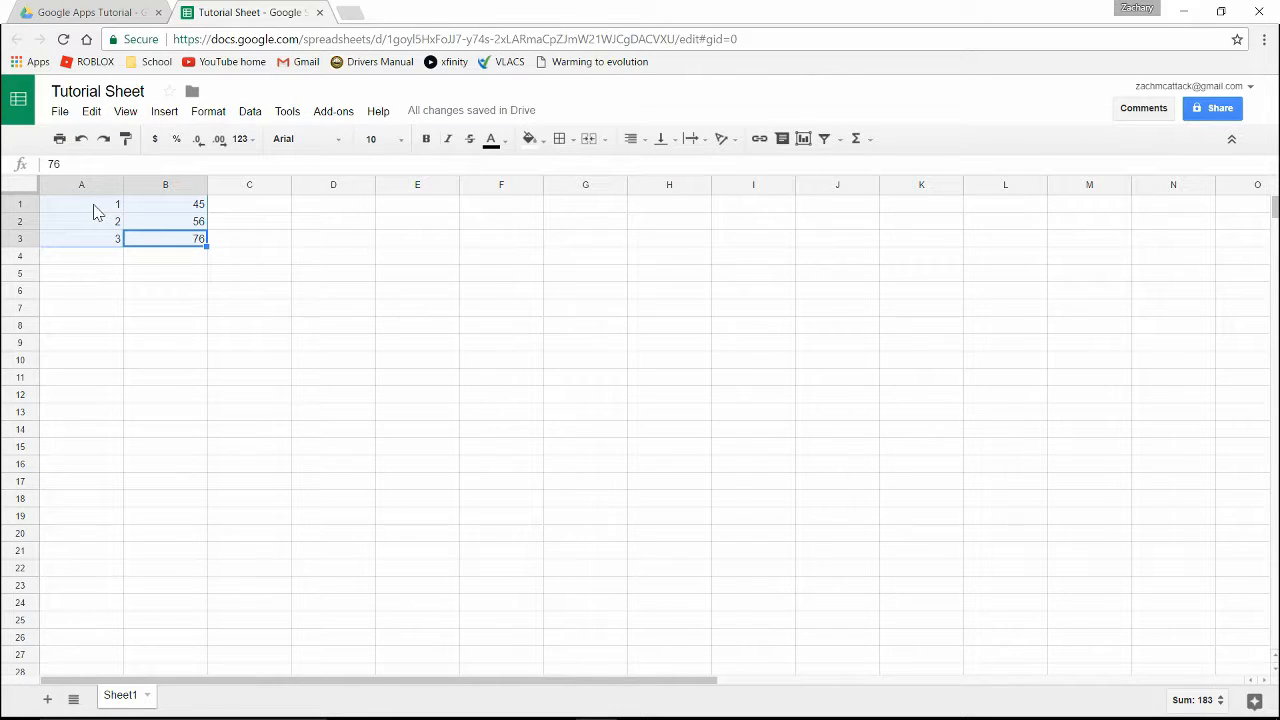
{"action": "left_click", "coordinate": [804, 140]}
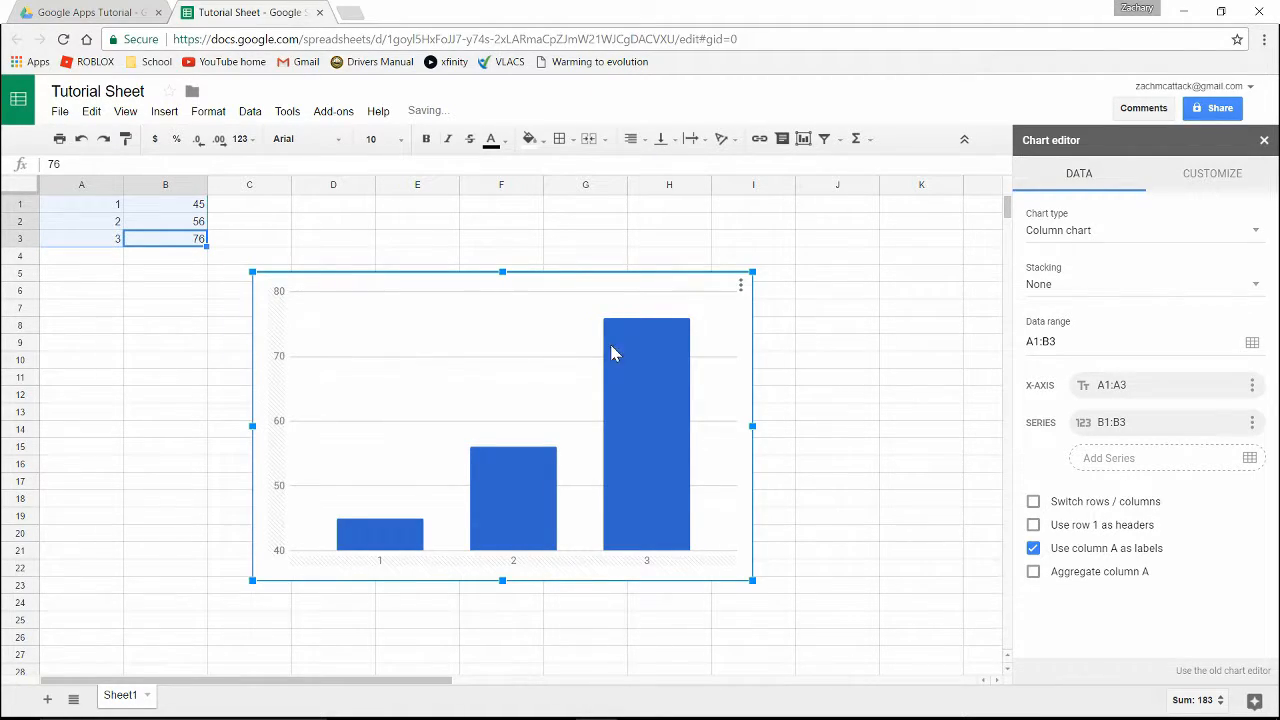
{"action": "left_click", "coordinate": [405, 460]}
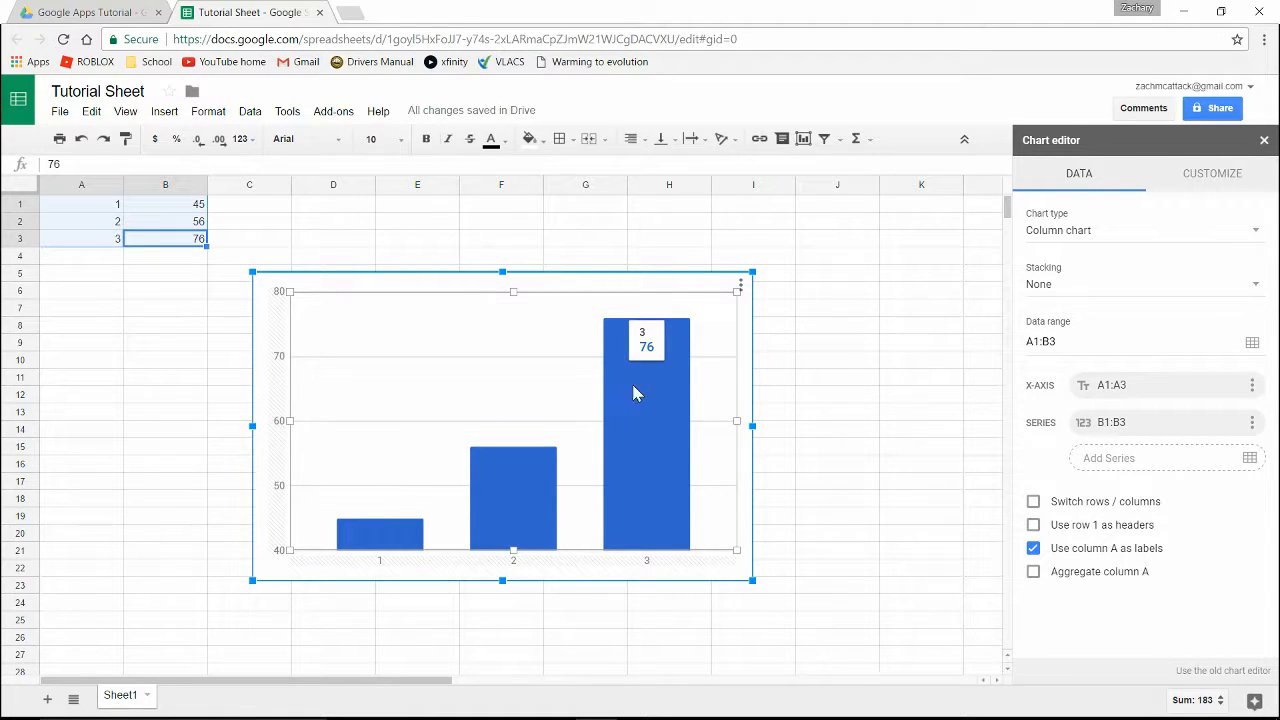
{"action": "mouse_move", "coordinate": [372, 555]}
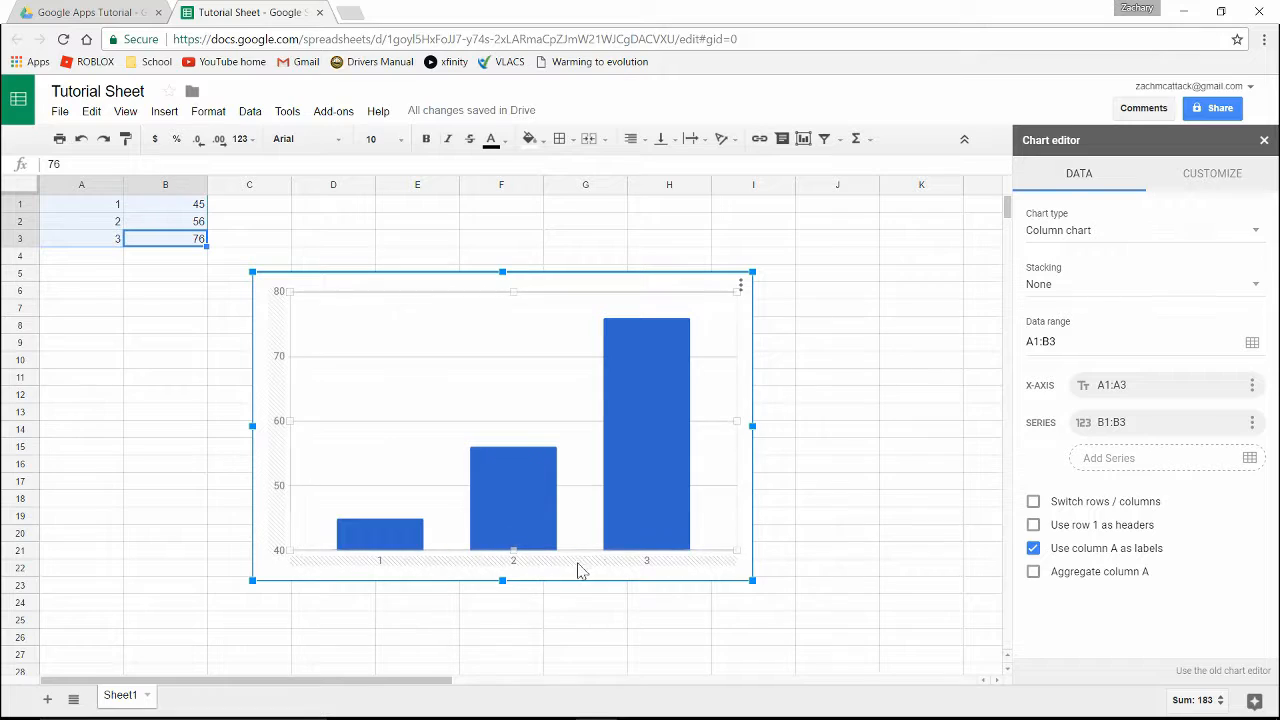
{"action": "mouse_move", "coordinate": [632, 337]}
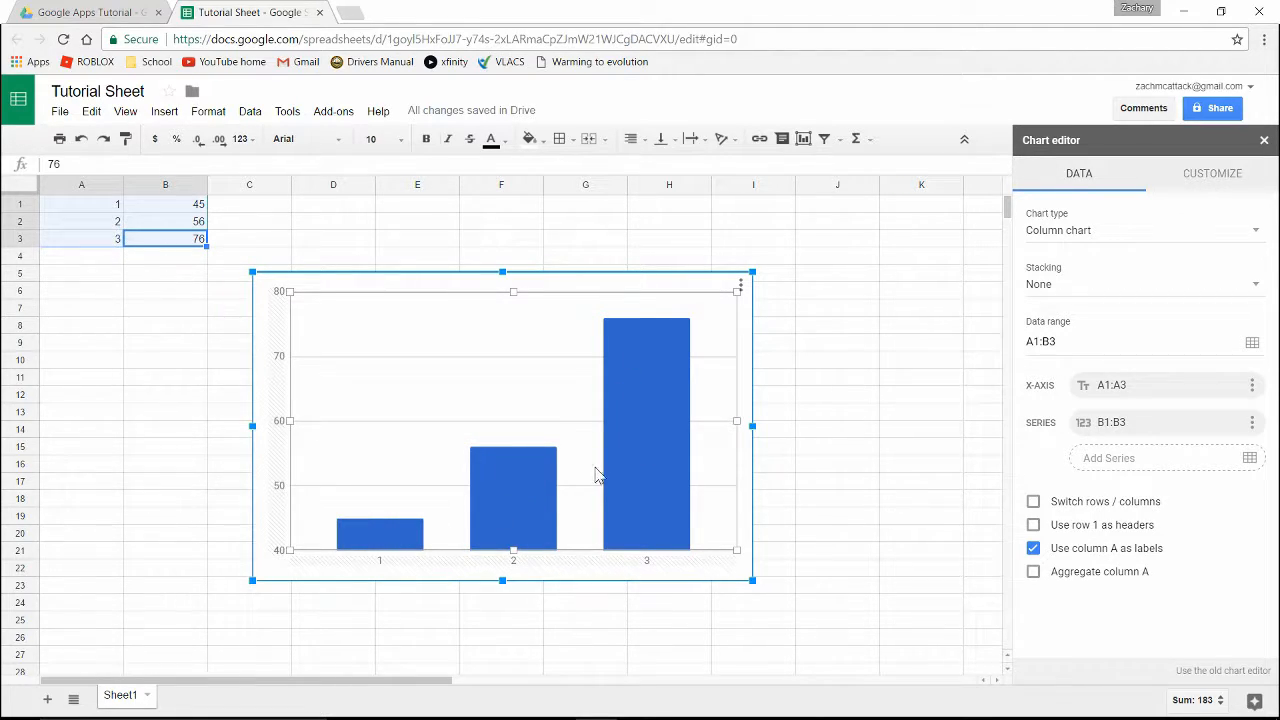
{"action": "mouse_move", "coordinate": [630, 399]}
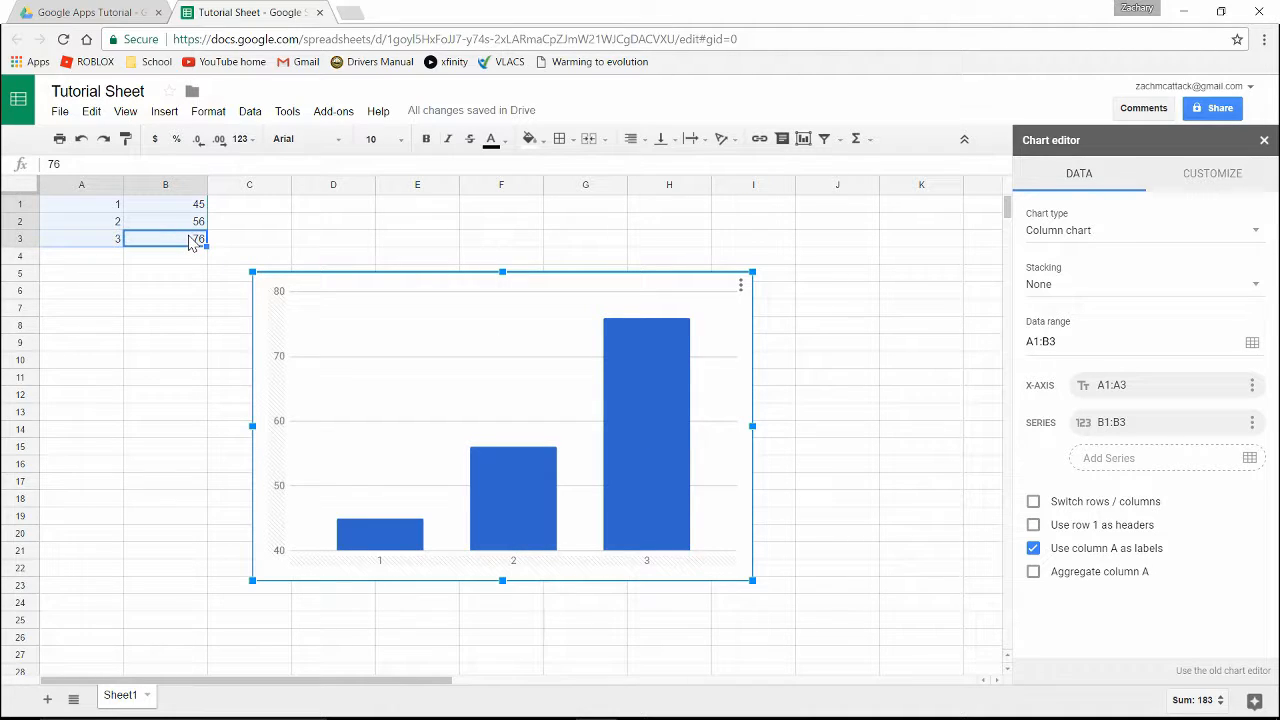
{"action": "left_click", "coordinate": [1183, 178]}
{"action": "left_click", "coordinate": [1250, 214]}
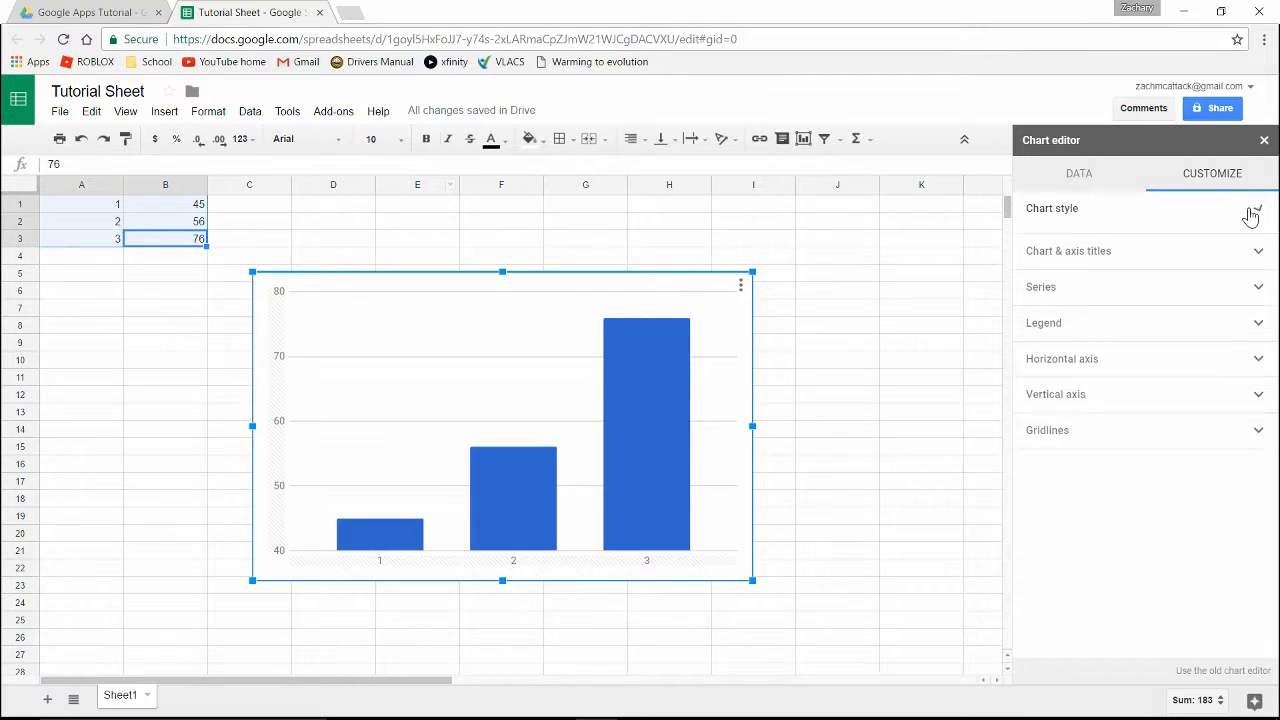
{"action": "left_click", "coordinate": [1250, 214]}
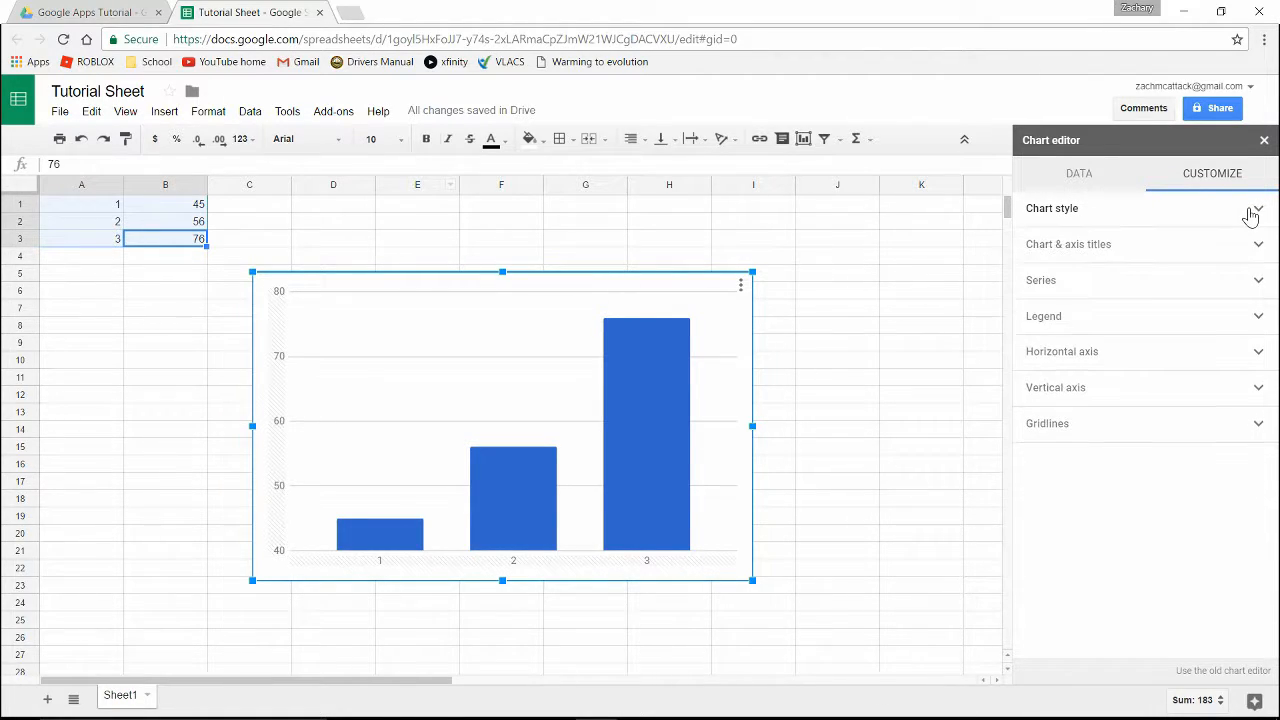
{"action": "left_click", "coordinate": [1097, 177]}
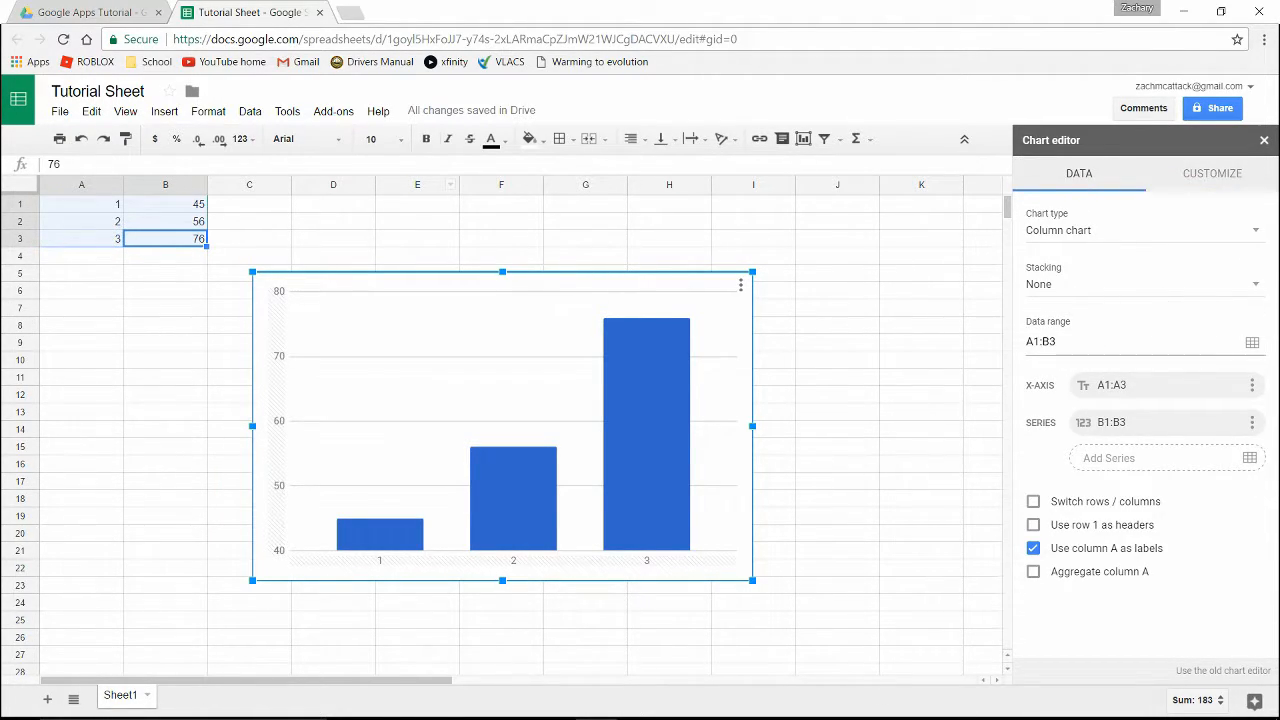
Try the line chart and the 3D pie chart as the chart's type
{"action": "left_click", "coordinate": [1080, 234]}
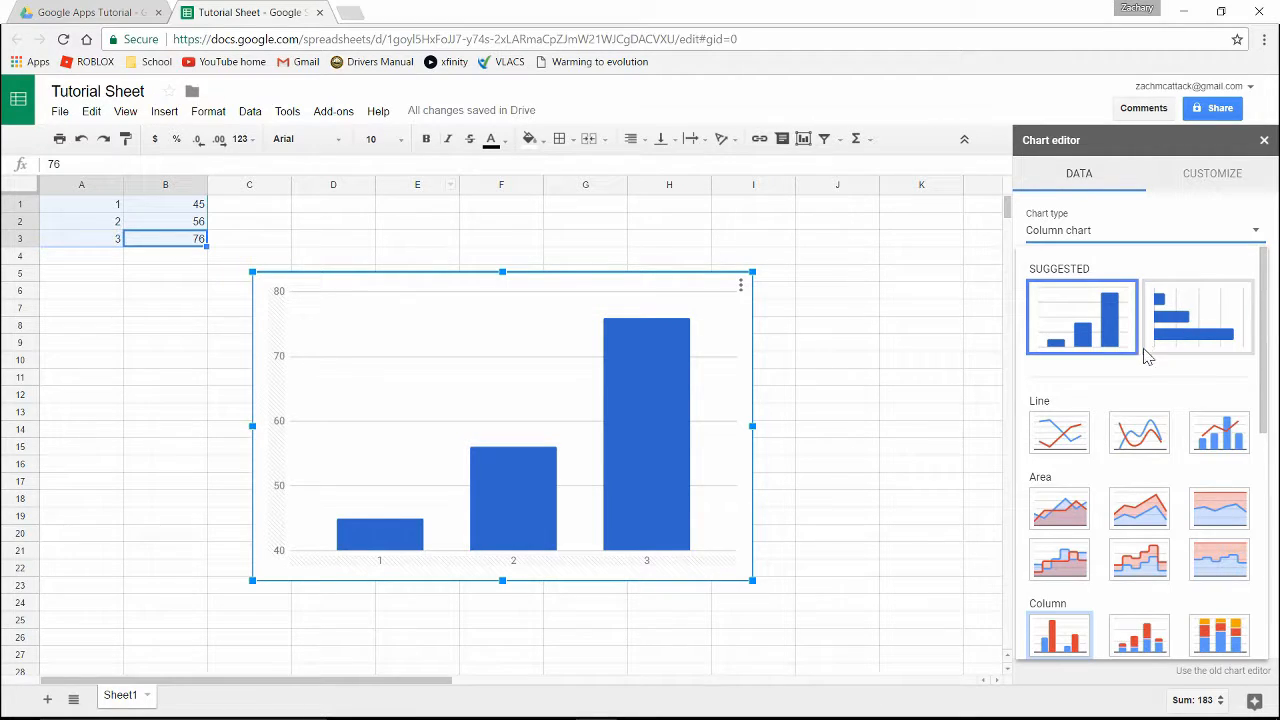
{"action": "scroll", "coordinate": [1100, 340], "scroll_direction": "down", "scroll_amount": 1}
{"action": "left_click", "coordinate": [1070, 357]}
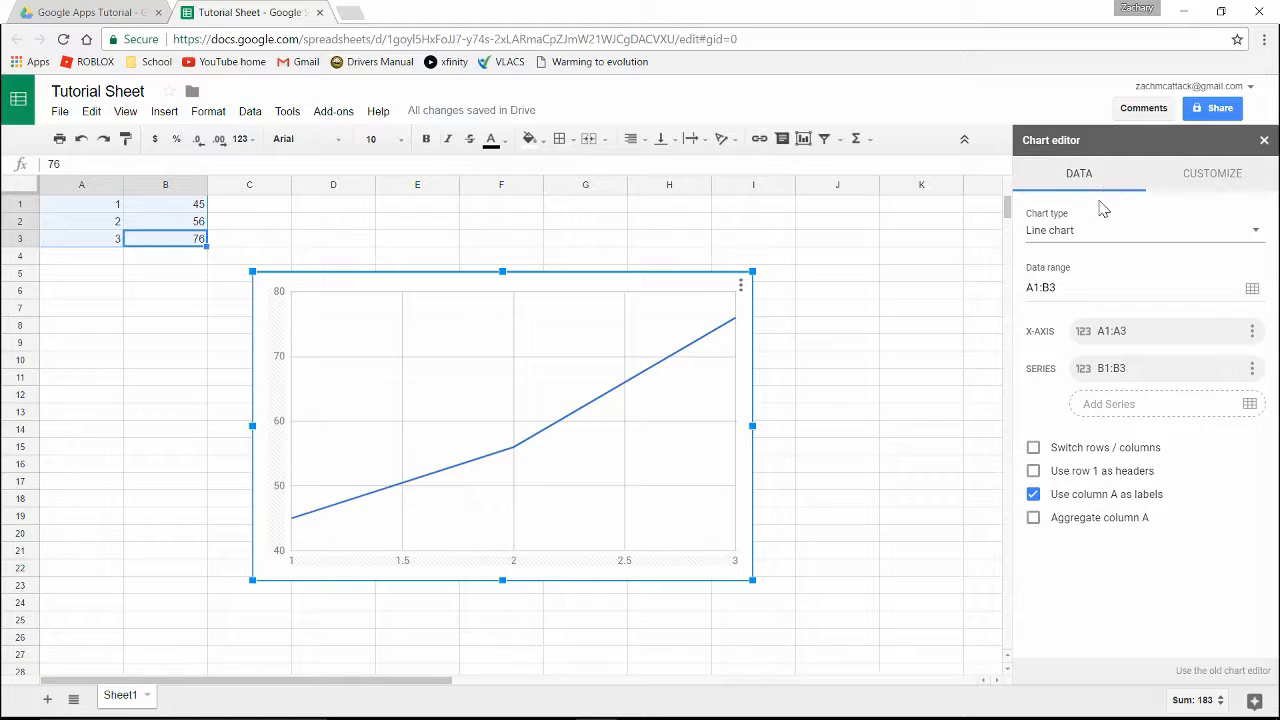
{"action": "left_click", "coordinate": [1103, 231]}
{"action": "scroll", "coordinate": [1160, 530], "scroll_direction": "down", "scroll_amount": 5}
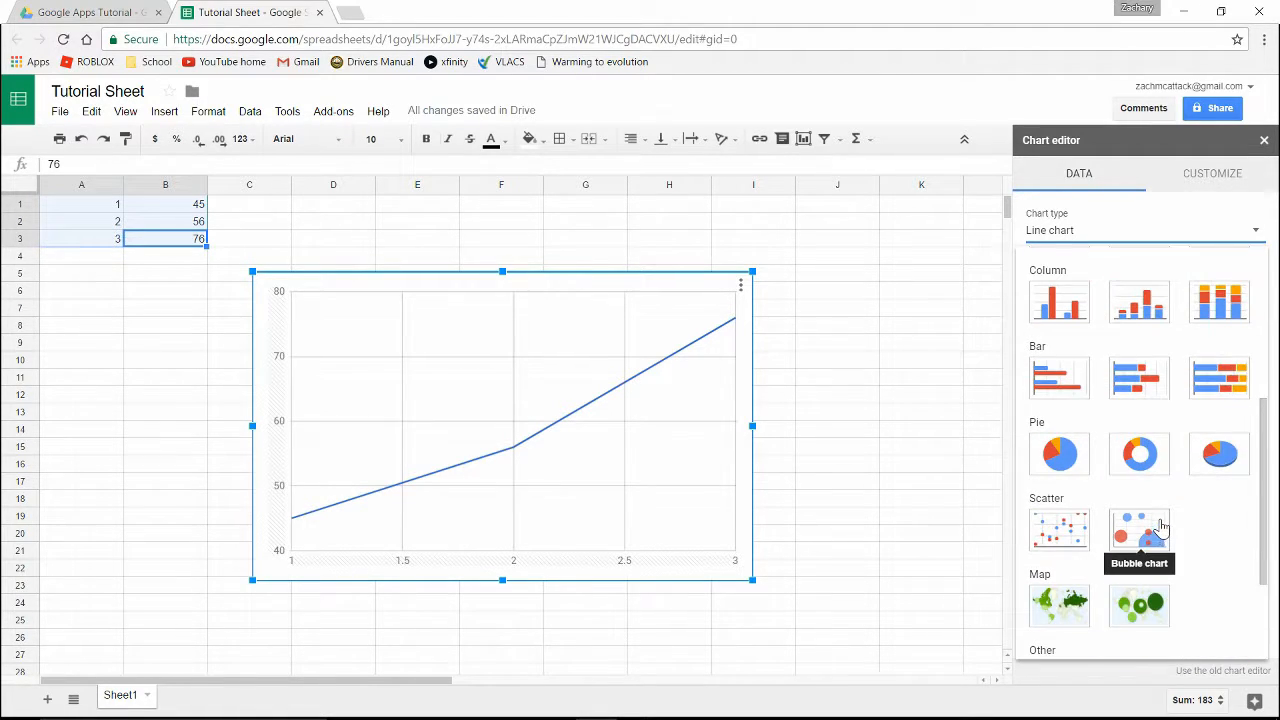
{"action": "left_click", "coordinate": [1213, 292]}
Change the chart's type to a scatter chart
{"action": "left_click", "coordinate": [1120, 238]}
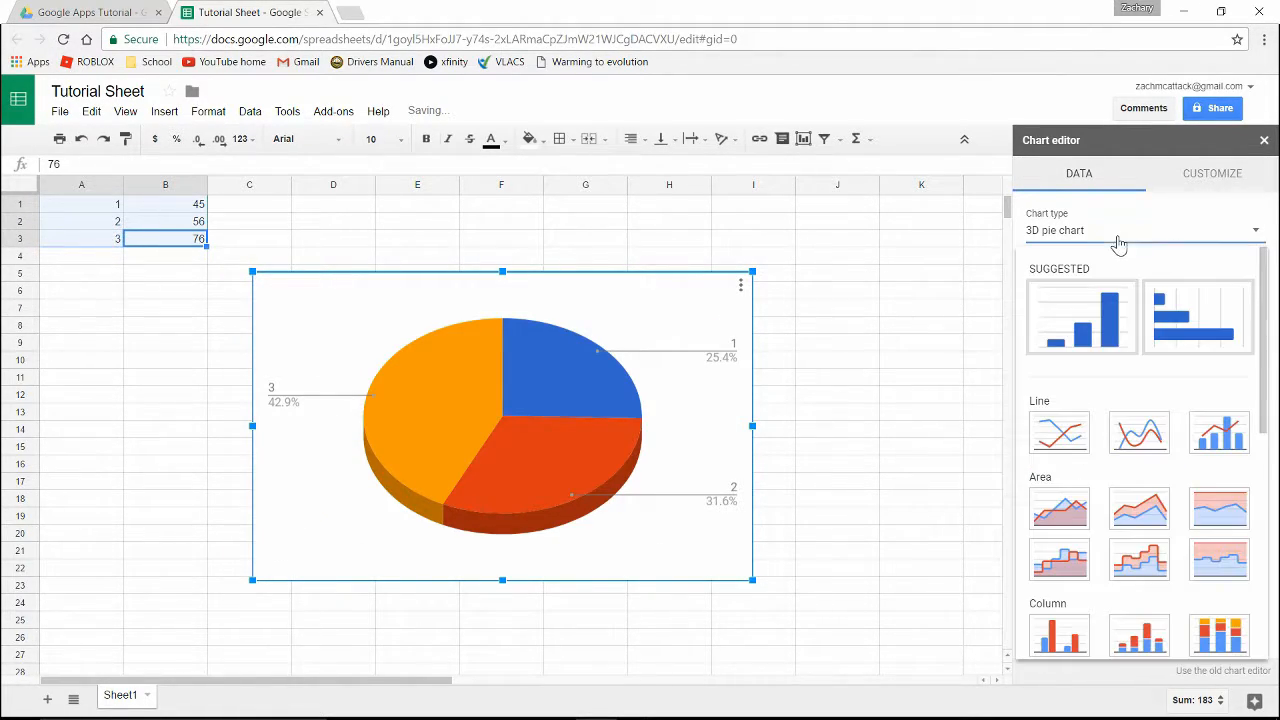
{"action": "scroll", "coordinate": [1047, 460], "scroll_direction": "down", "scroll_amount": 3}
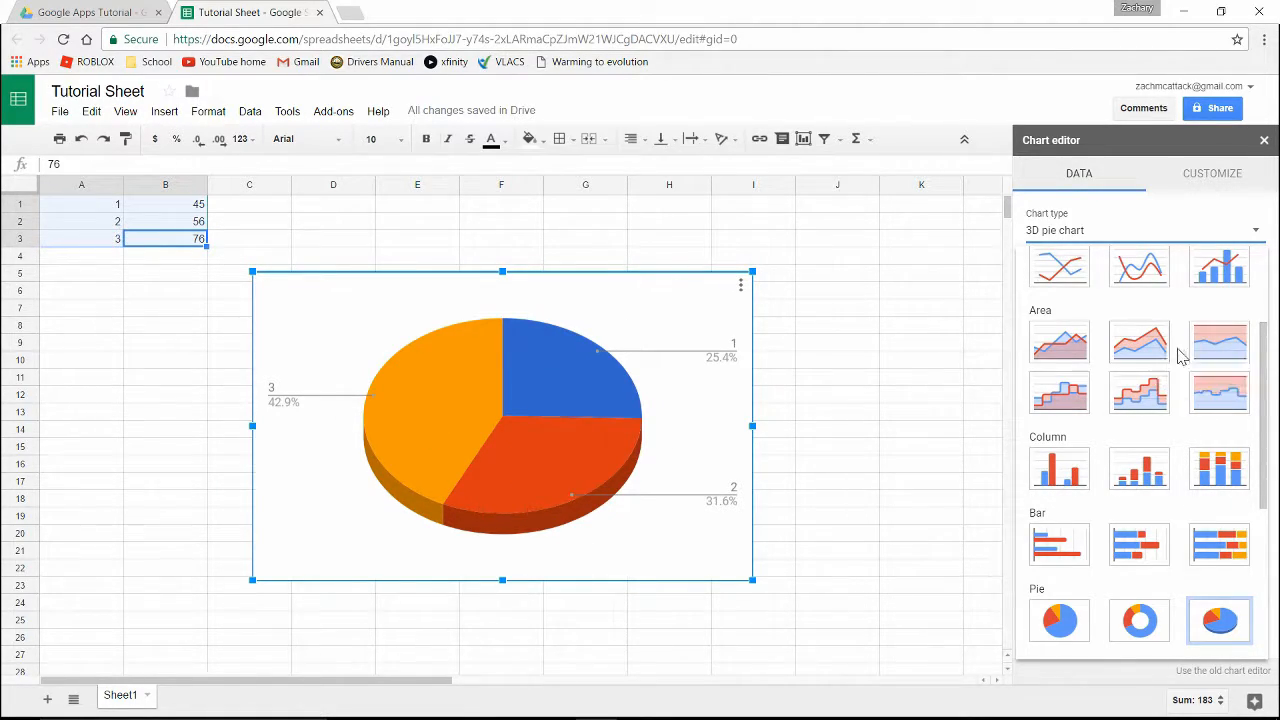
{"action": "scroll", "coordinate": [1178, 370], "scroll_direction": "down", "scroll_amount": 3}
{"action": "scroll", "coordinate": [1162, 508], "scroll_direction": "down", "scroll_amount": 3}
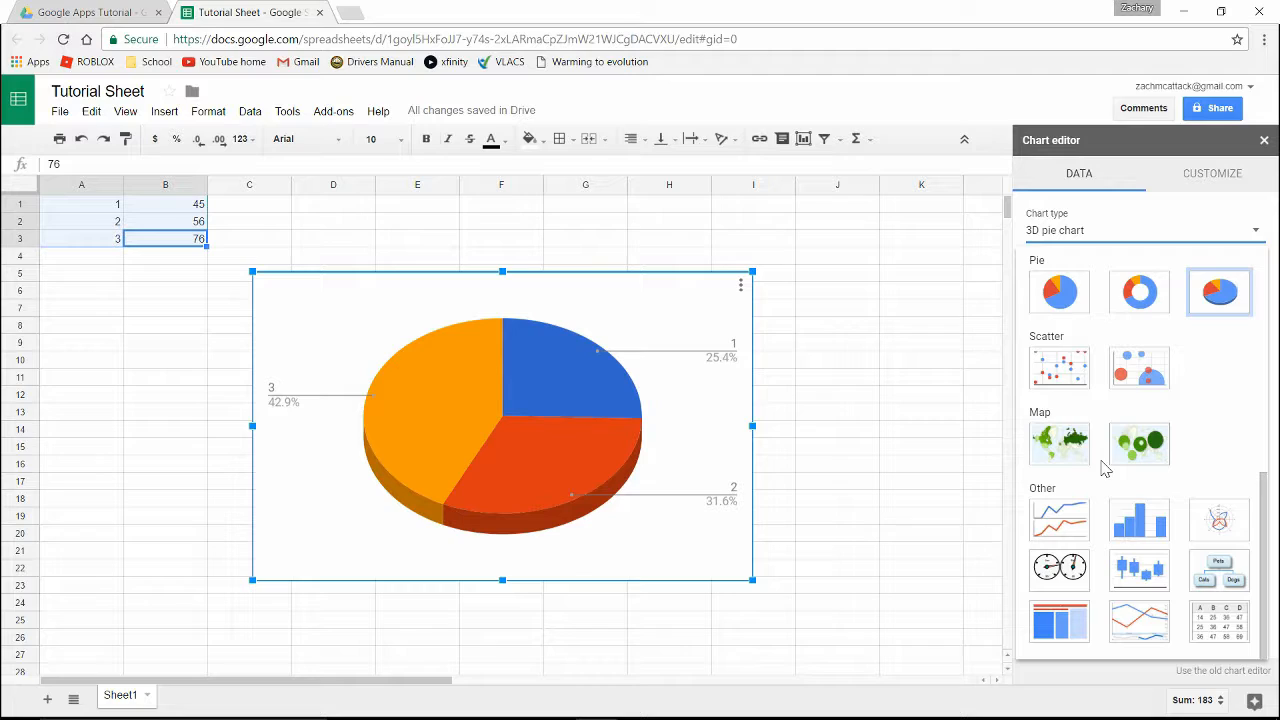
{"action": "left_click", "coordinate": [1060, 372]}
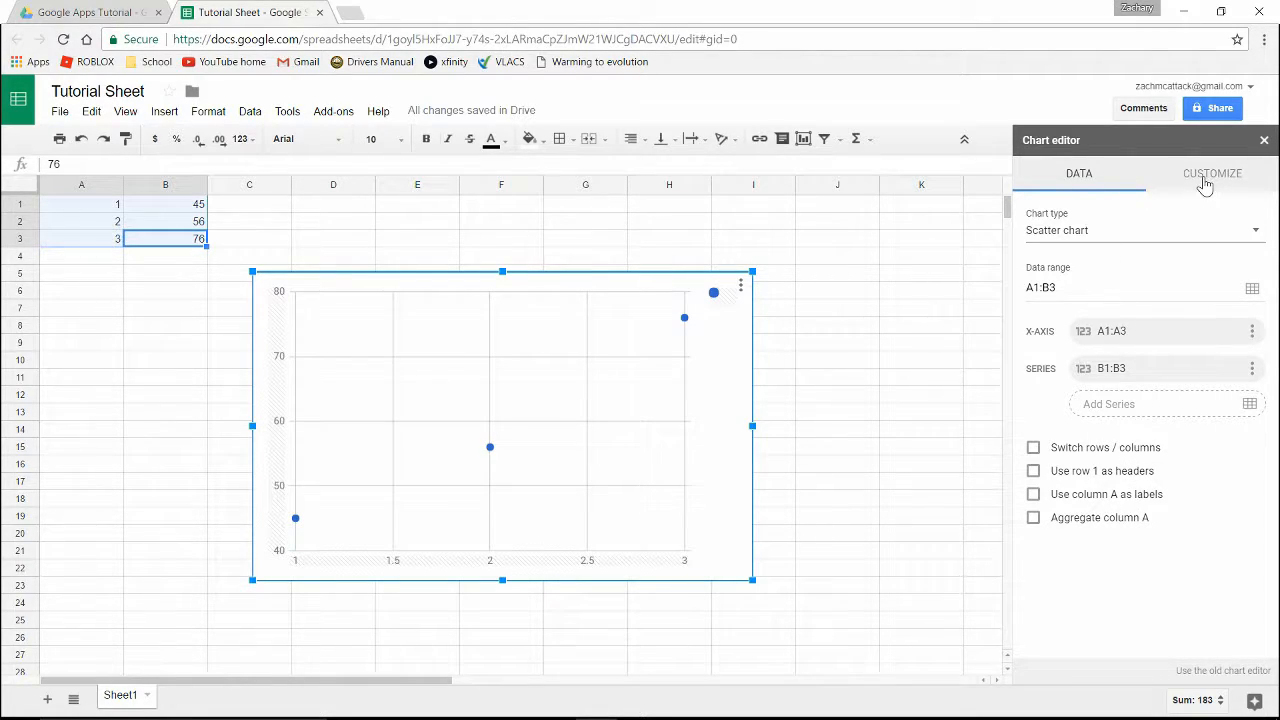
Try a red background color on the scatter chart and set it back to white
{"action": "left_click", "coordinate": [1205, 180]}
{"action": "left_click", "coordinate": [1214, 216]}
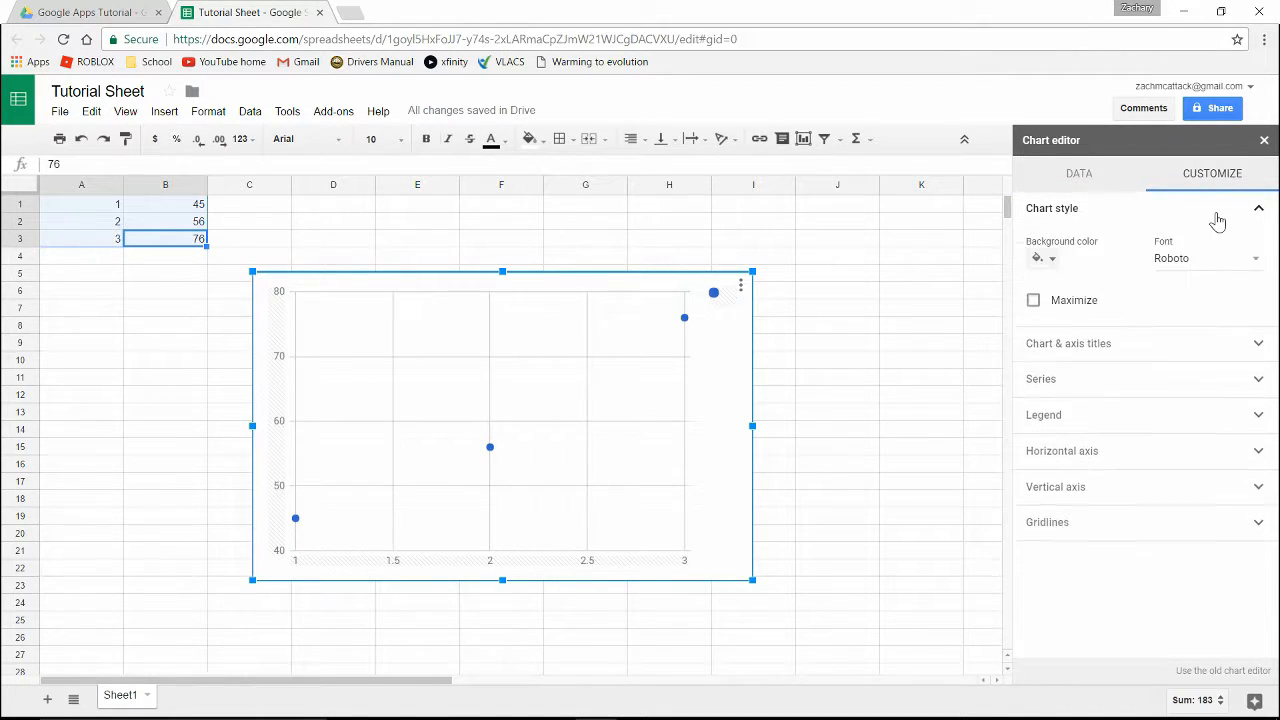
{"action": "left_click", "coordinate": [1048, 262]}
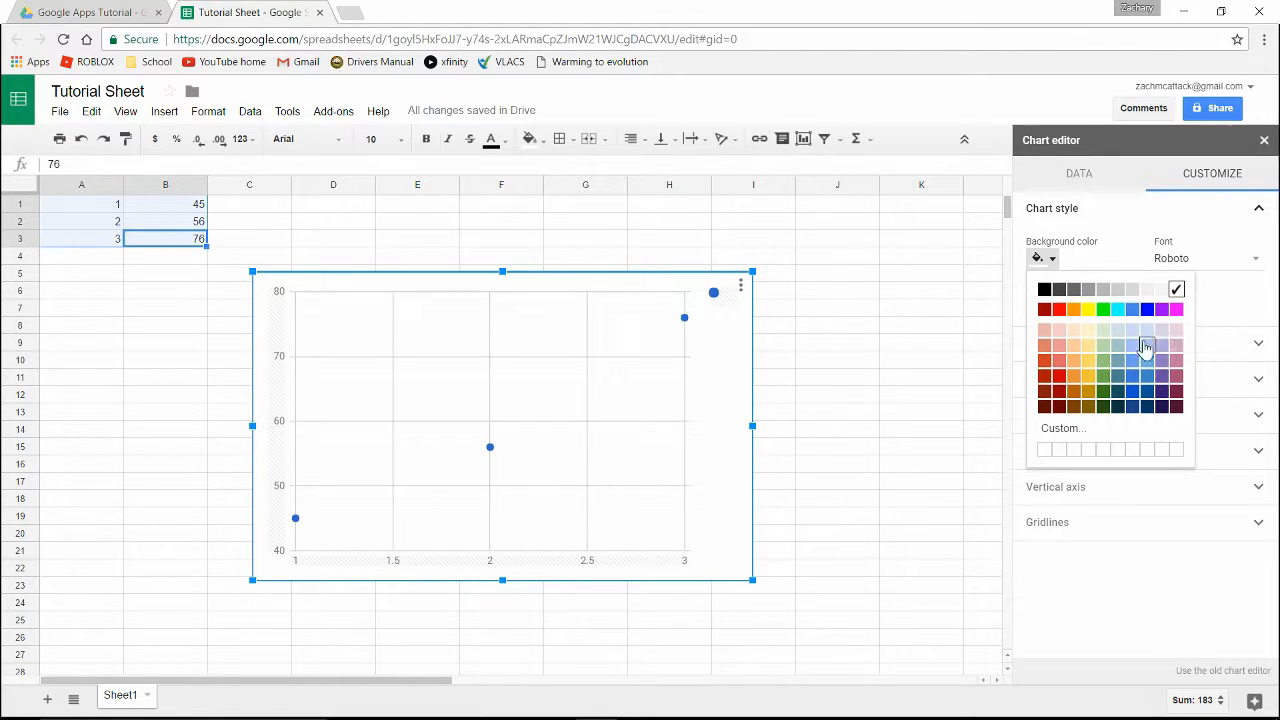
{"action": "left_click", "coordinate": [1060, 316]}
{"action": "left_click", "coordinate": [1042, 258]}
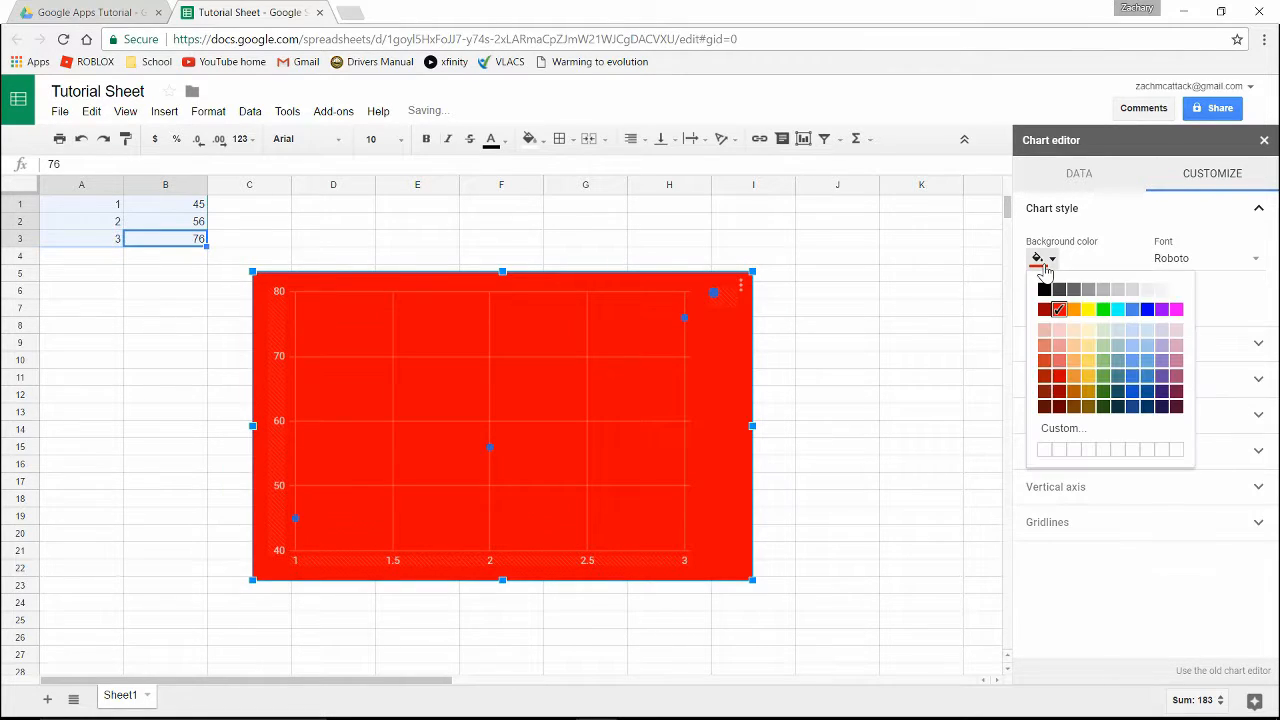
{"action": "left_click", "coordinate": [1183, 302]}
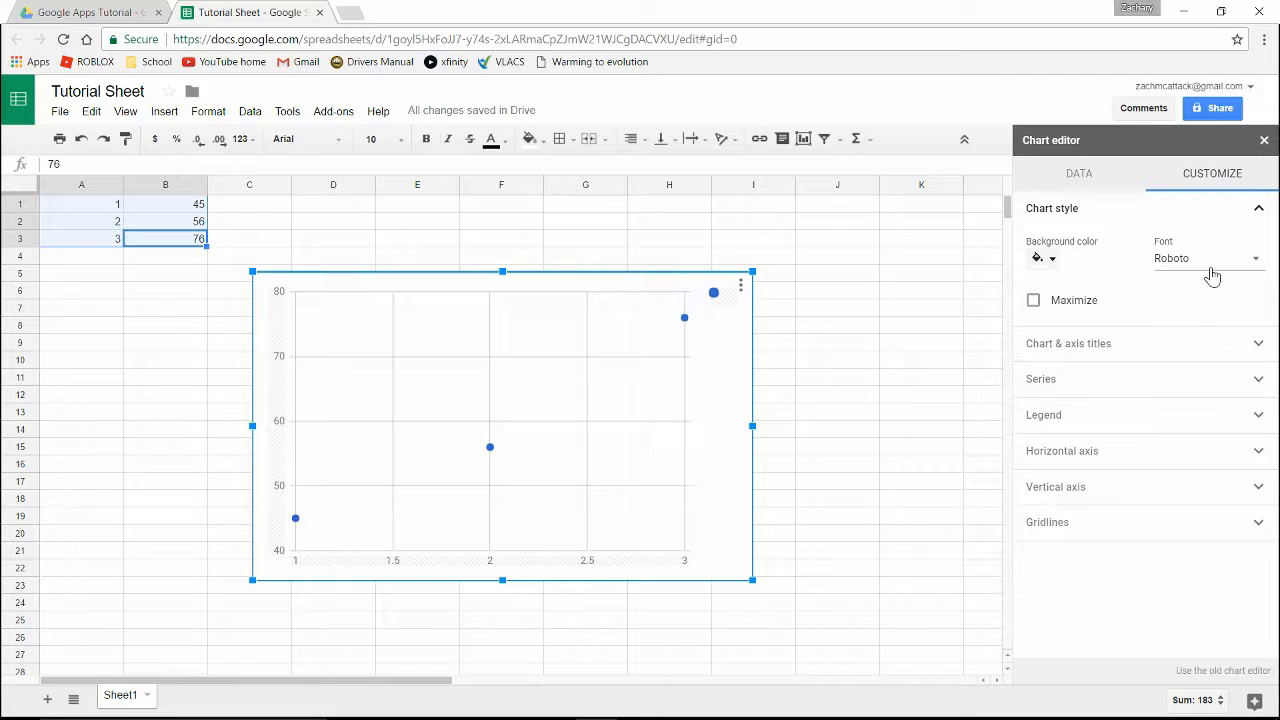
Set the font of the scatter chart to Wide
{"action": "left_click", "coordinate": [1210, 266]}
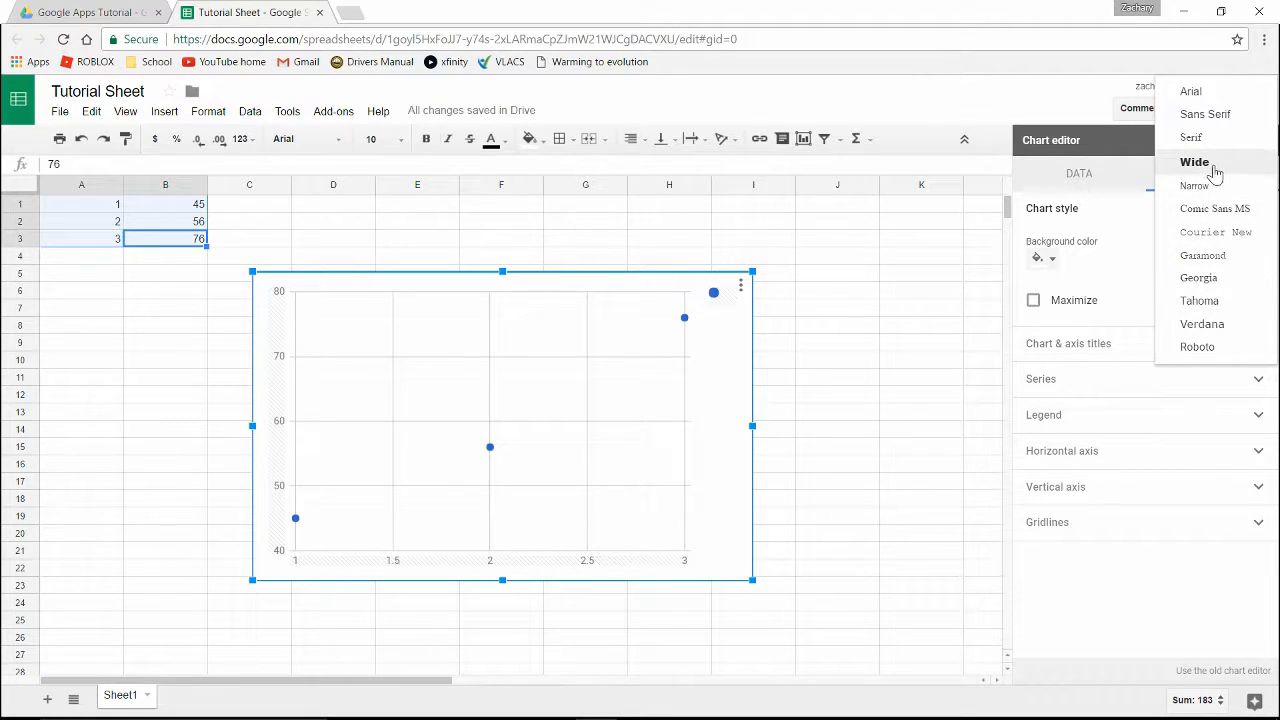
{"action": "left_click", "coordinate": [1214, 168]}
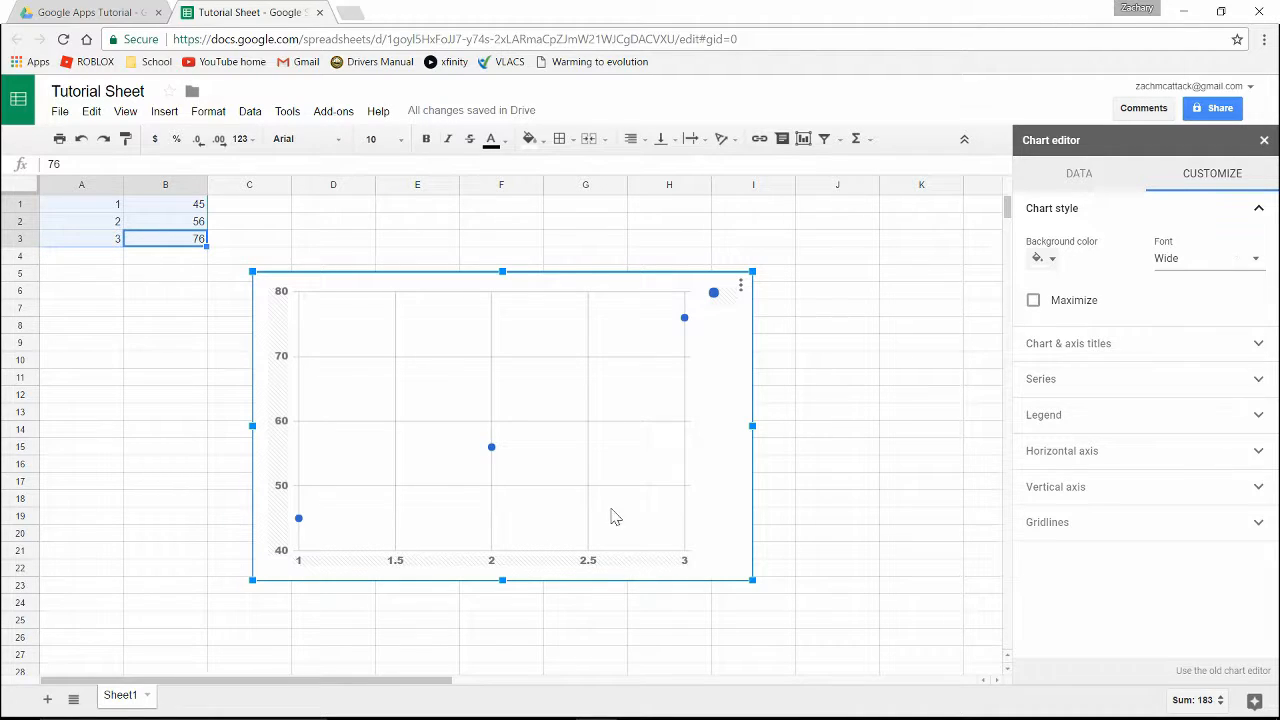
Toggle the chart's Maximize option on and off to try out its effect
{"action": "left_click", "coordinate": [1033, 301]}
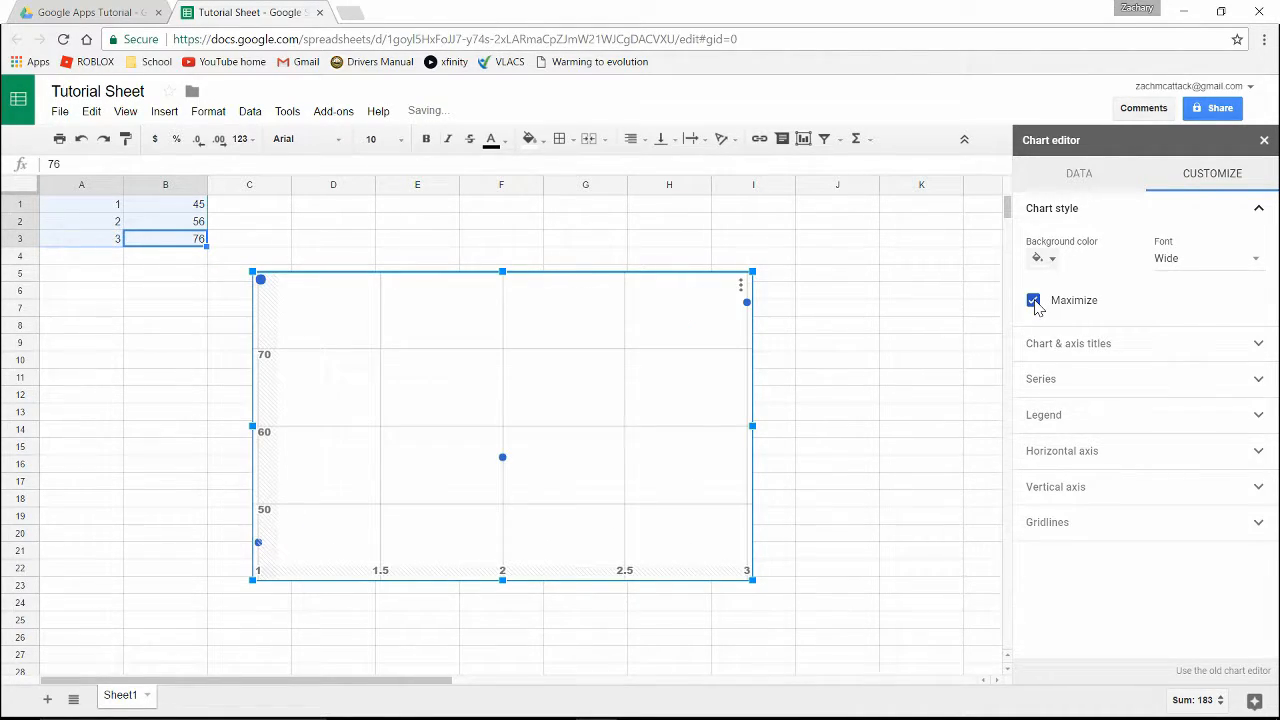
{"action": "left_click", "coordinate": [1036, 308]}
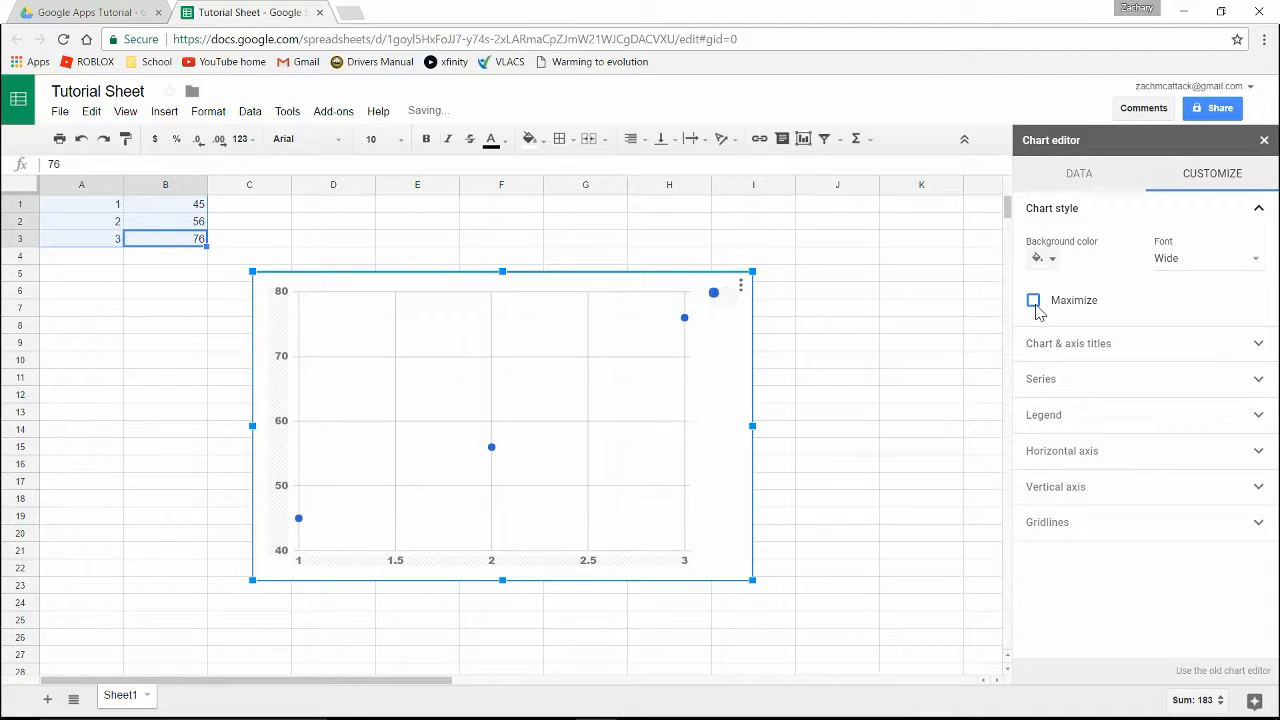
{"action": "left_click", "coordinate": [1037, 312]}
{"action": "left_click", "coordinate": [1037, 312]}
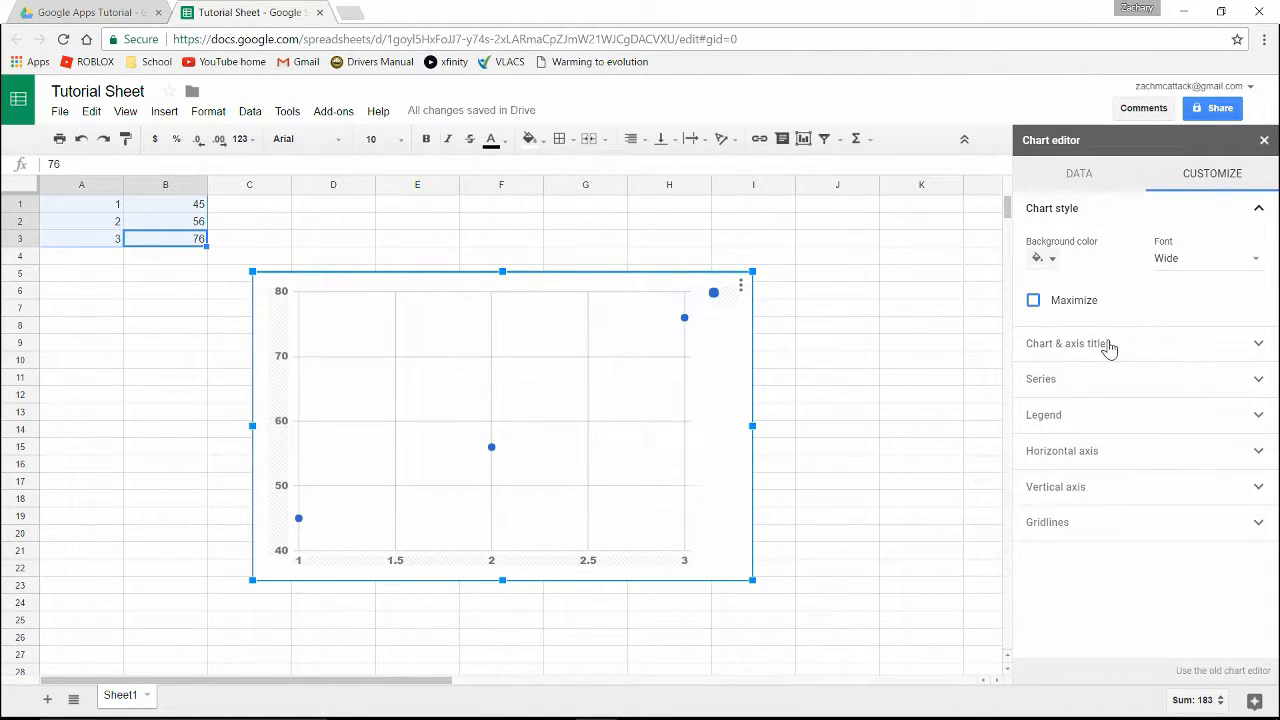
Give the scatter chart the title "Distance marble traveled"
{"action": "left_click", "coordinate": [1109, 345]}
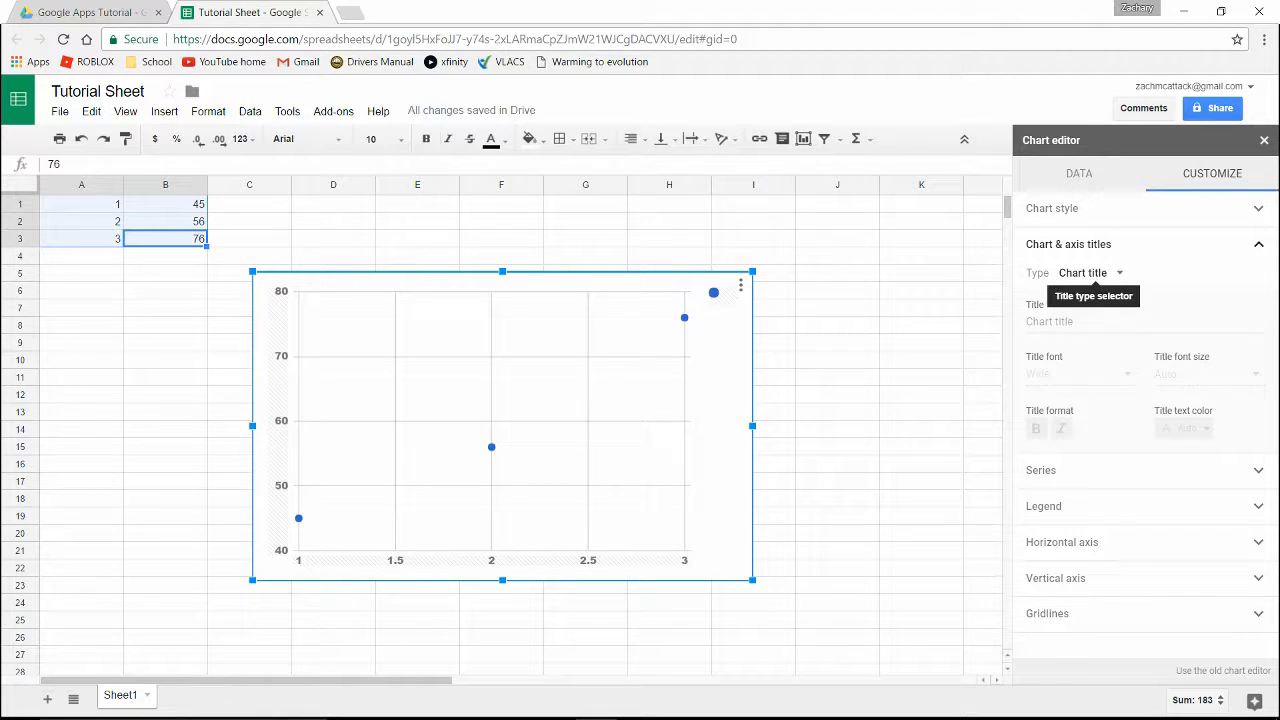
{"action": "left_click", "coordinate": [1081, 274]}
{"action": "left_click", "coordinate": [1081, 277]}
{"action": "left_click", "coordinate": [1080, 321]}
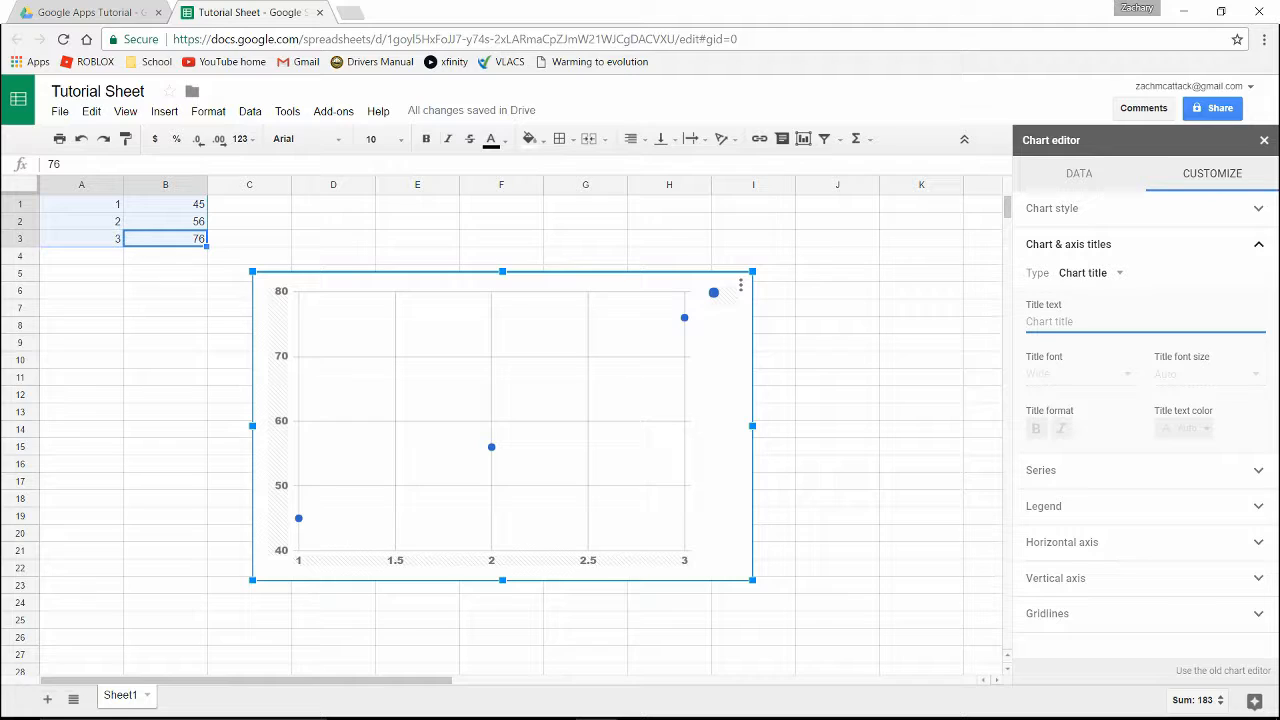
{"action": "type", "text": "Distance"}
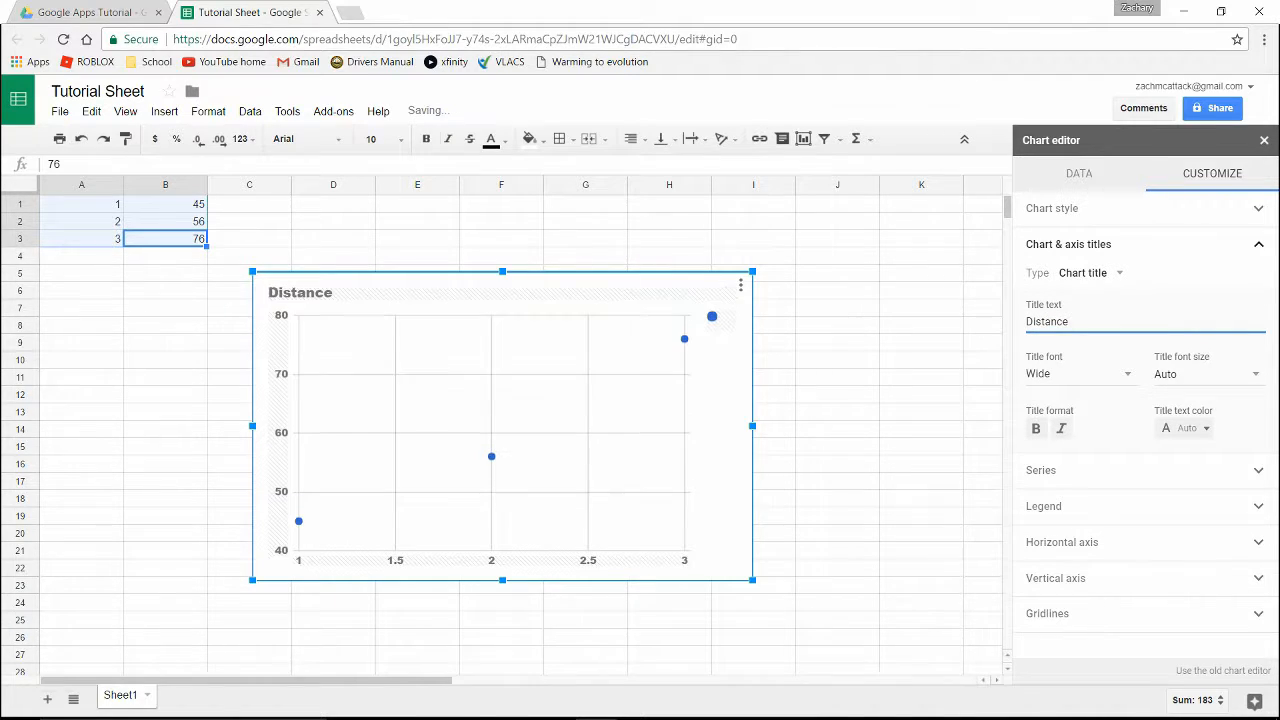
{"action": "type", "text": "traveled"}
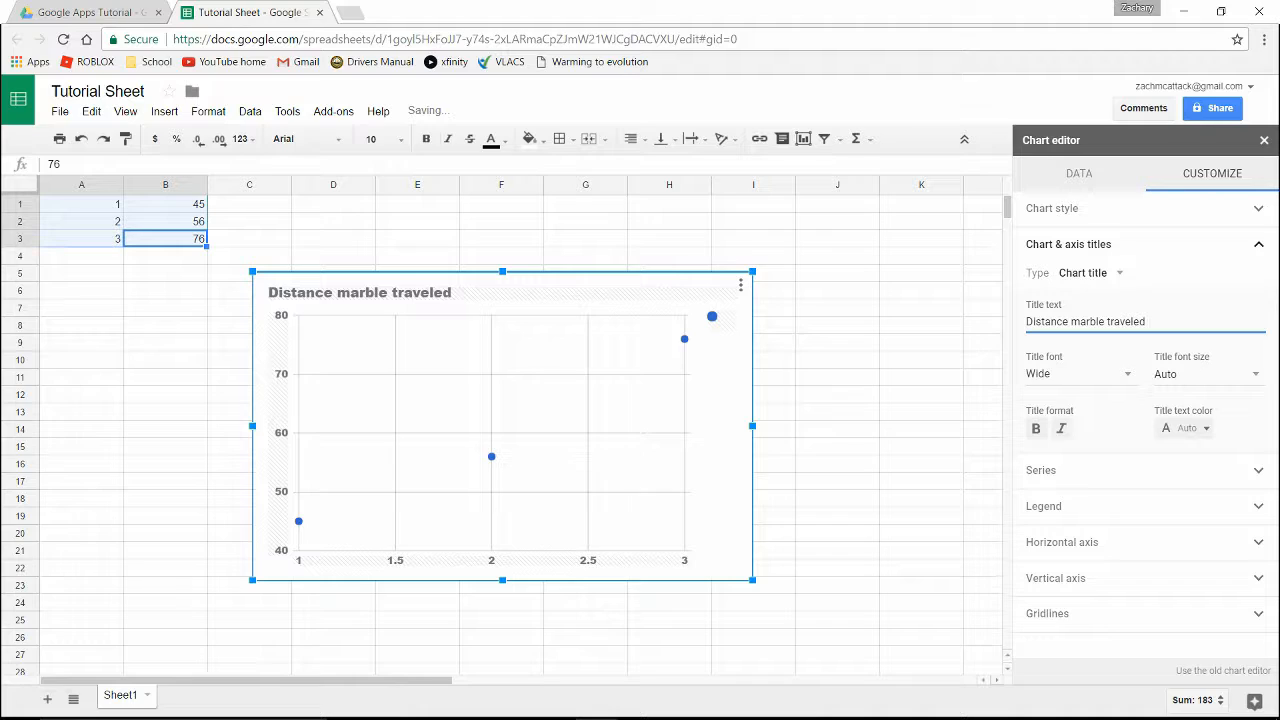
{"action": "left_click", "coordinate": [1130, 346]}
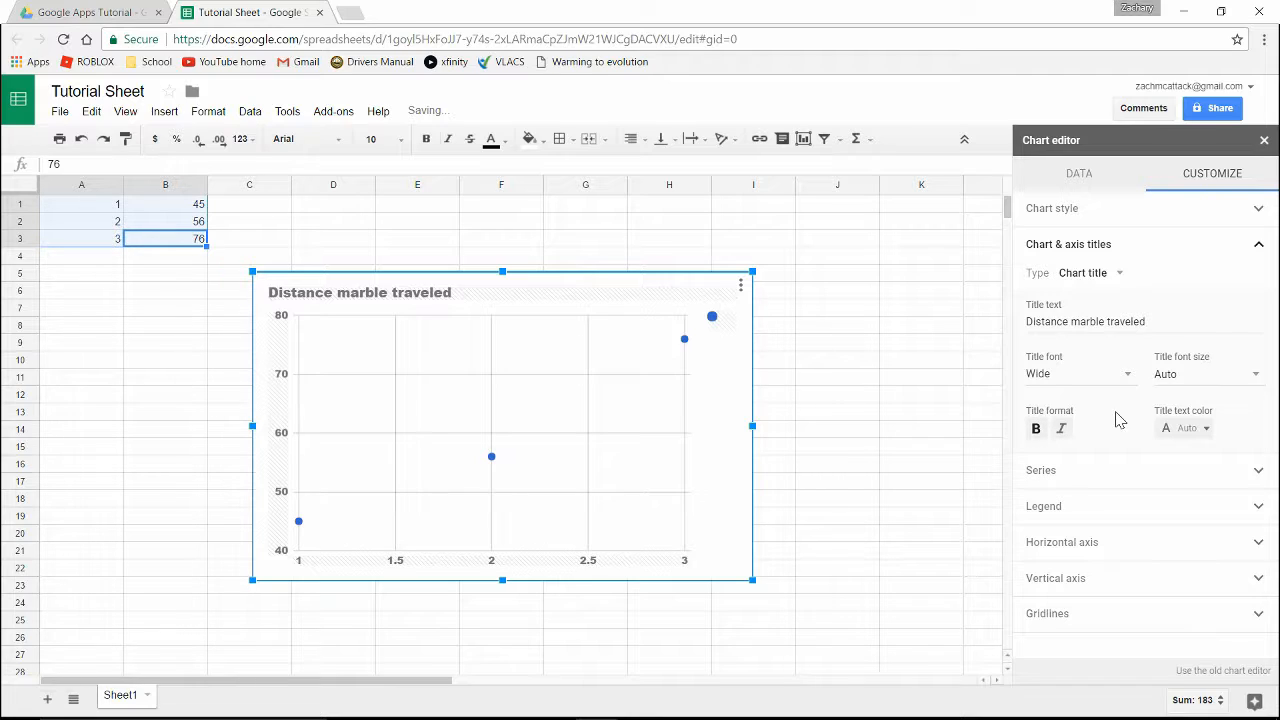
Try out the italic and bold formats on the chart title
{"action": "left_click", "coordinate": [1060, 428]}
{"action": "left_click", "coordinate": [1055, 430]}
{"action": "left_click", "coordinate": [1037, 430]}
Add the horizontal axis title "Trials" to the scatter chart
{"action": "left_click", "coordinate": [1098, 273]}
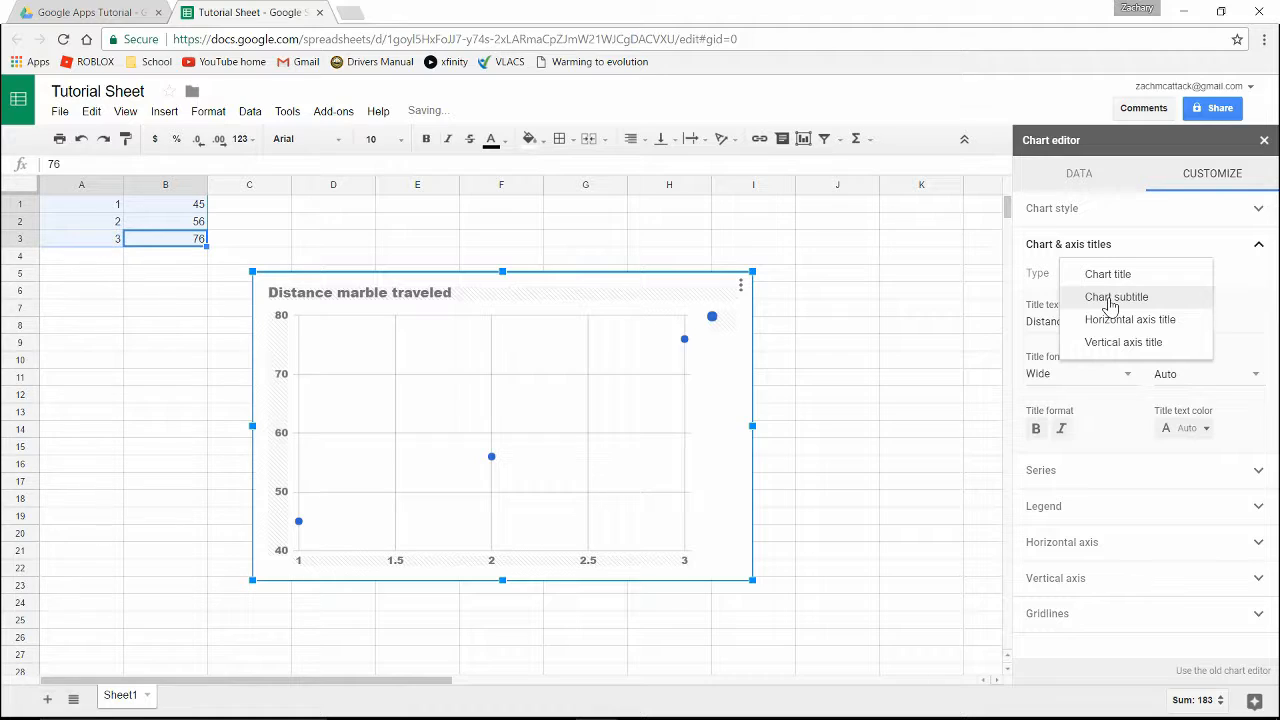
{"action": "left_click", "coordinate": [1130, 319]}
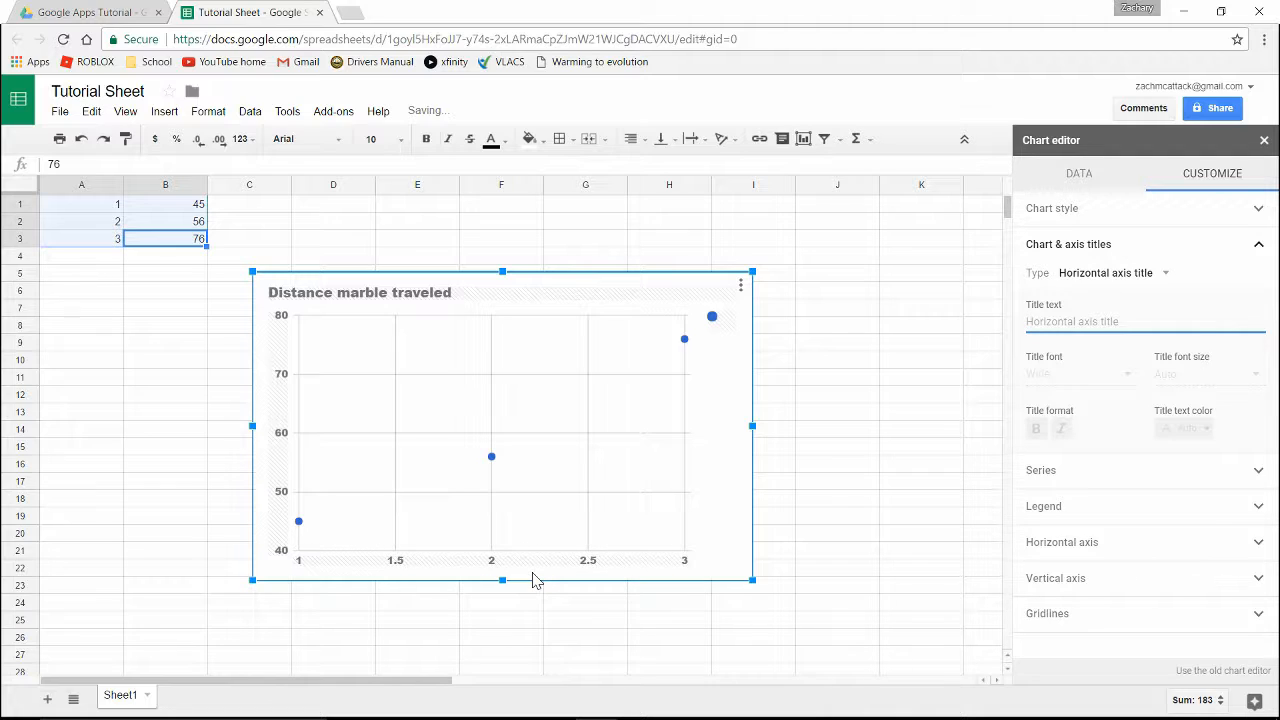
{"action": "type", "text": "Trials"}
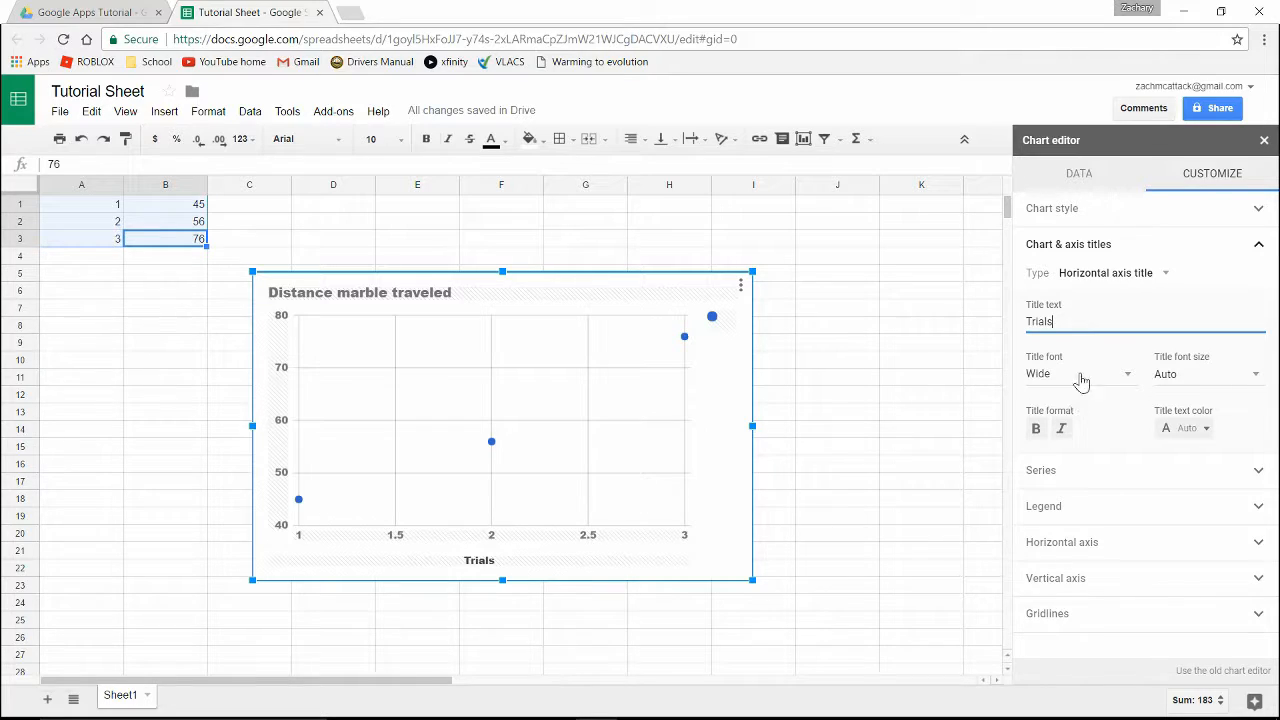
Add the vertical axis title "Distance (cm)" to the scatter chart
{"action": "left_click", "coordinate": [1088, 273]}
{"action": "left_click", "coordinate": [1111, 294]}
{"action": "left_click", "coordinate": [1115, 316]}
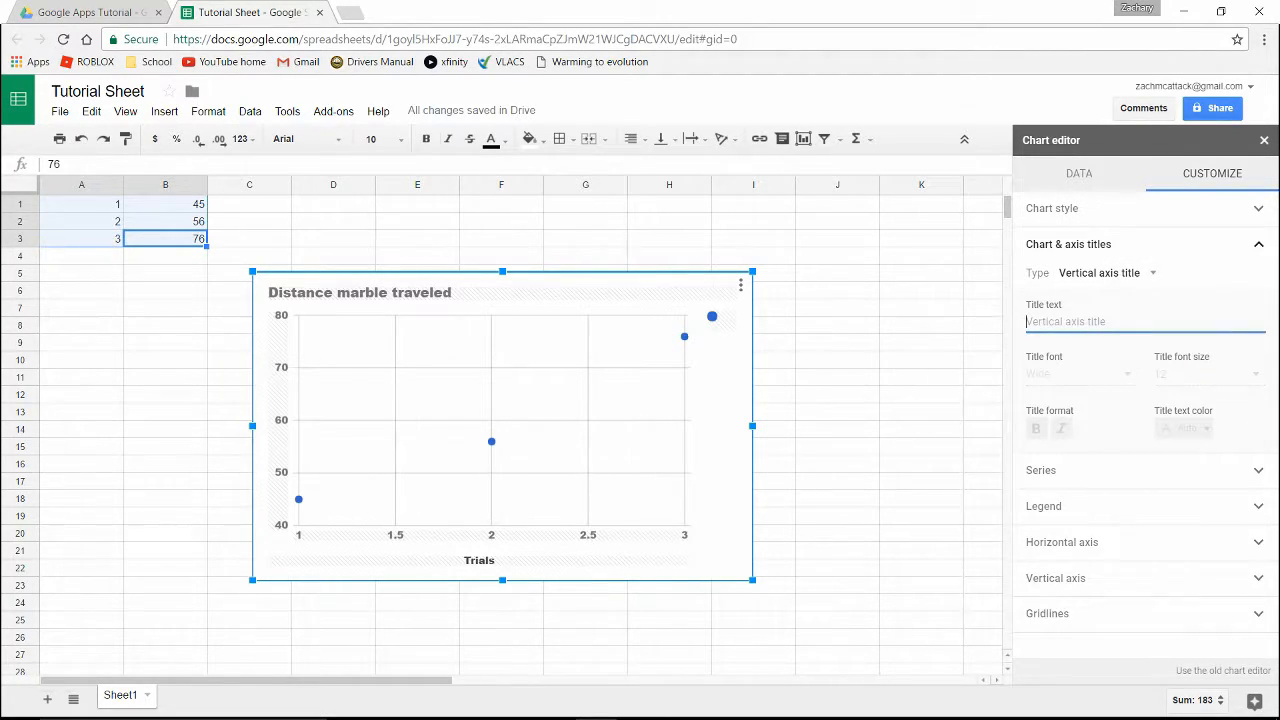
{"action": "type", "text": "Distance (cm"}
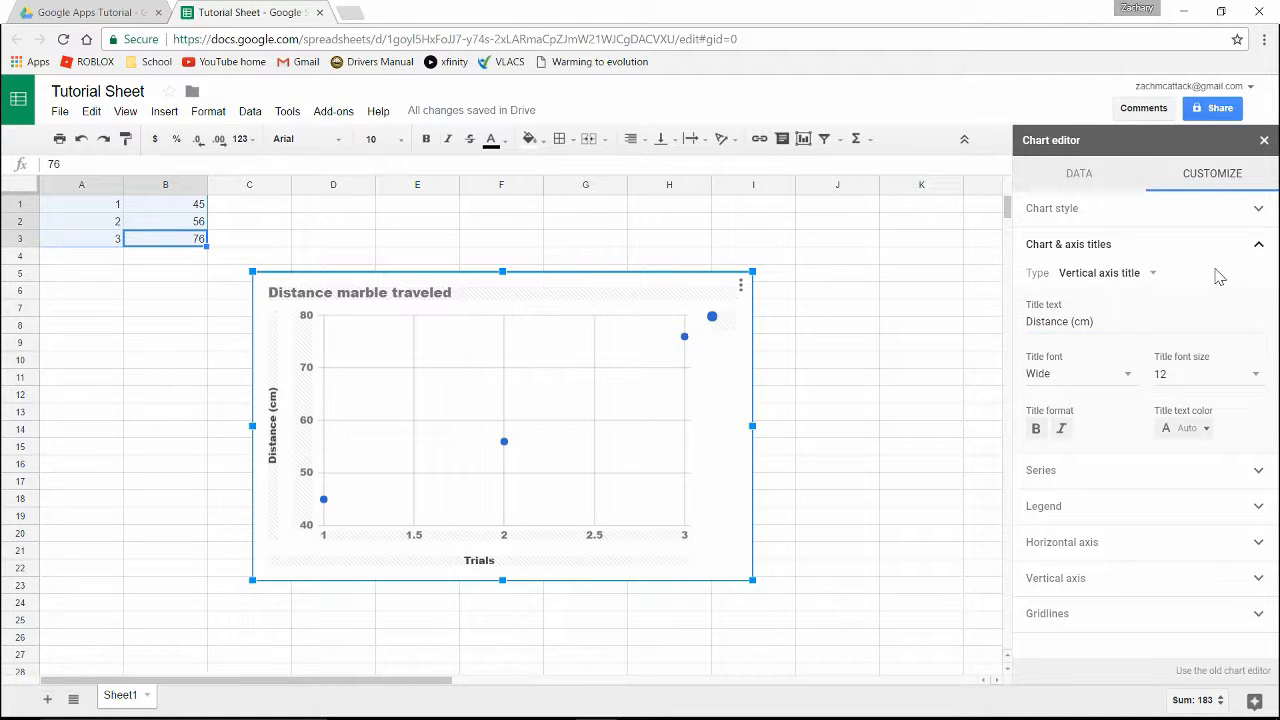
Change the color of Data series 1 in the scatter chart to red
{"action": "left_click", "coordinate": [1231, 251]}
{"action": "left_click", "coordinate": [1185, 287]}
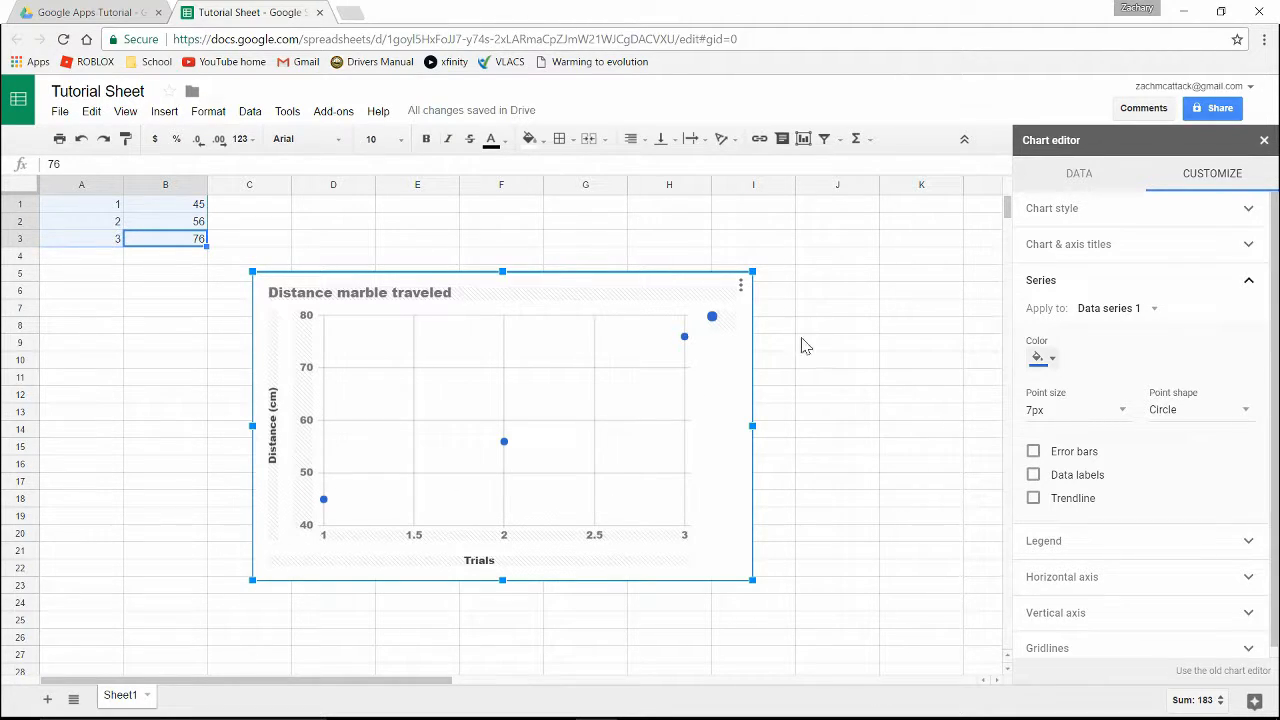
{"action": "left_click", "coordinate": [1045, 358]}
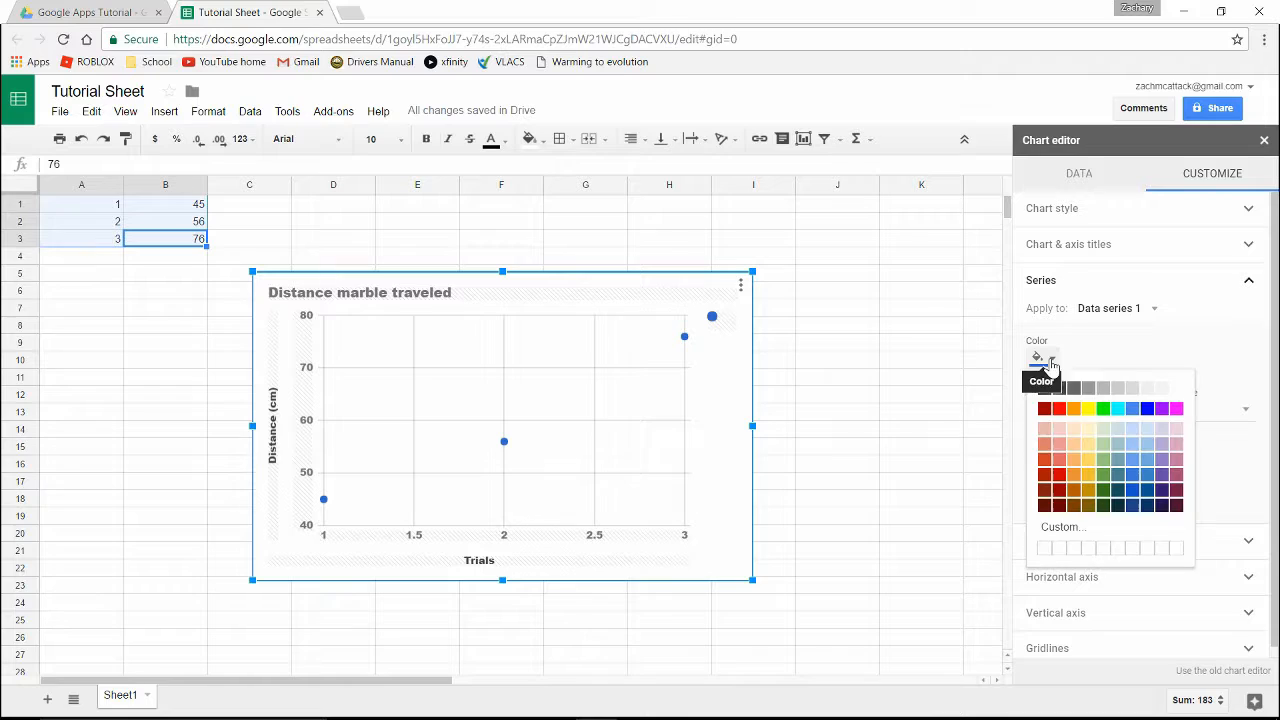
{"action": "left_click", "coordinate": [1062, 412]}
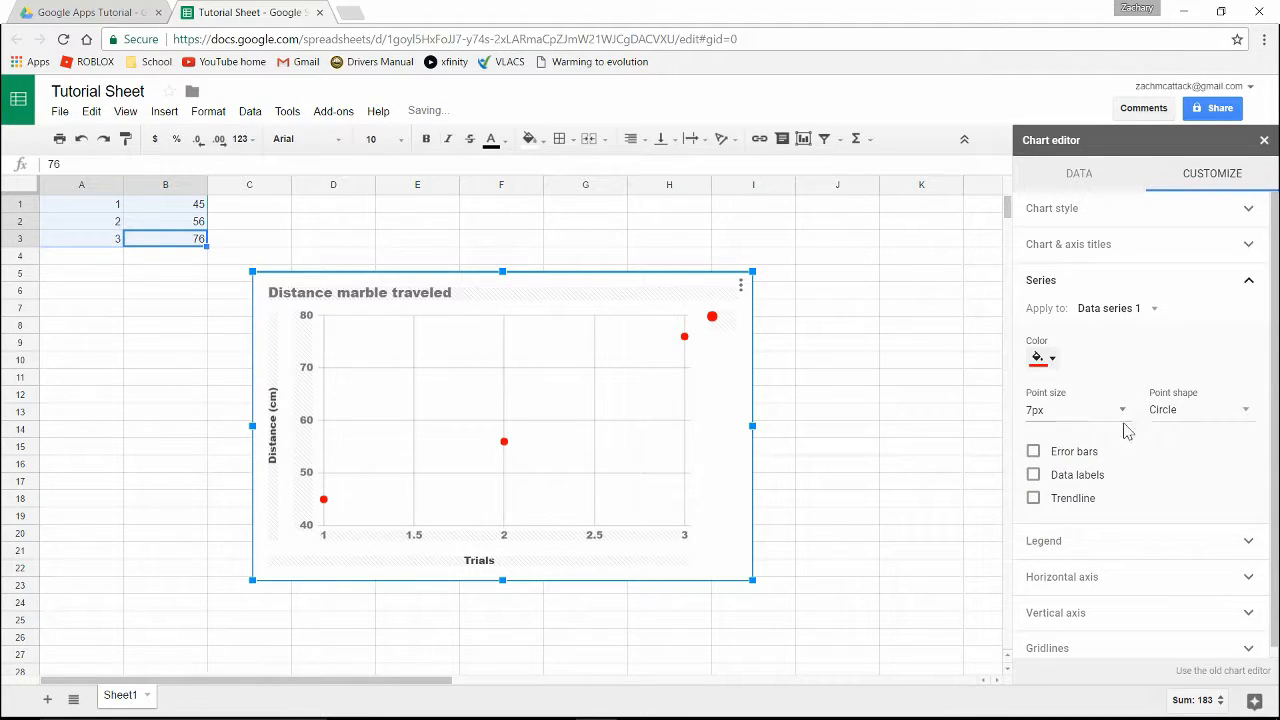
Try out error bars and data labels on the data series, switching each off again
{"action": "left_click", "coordinate": [1058, 453]}
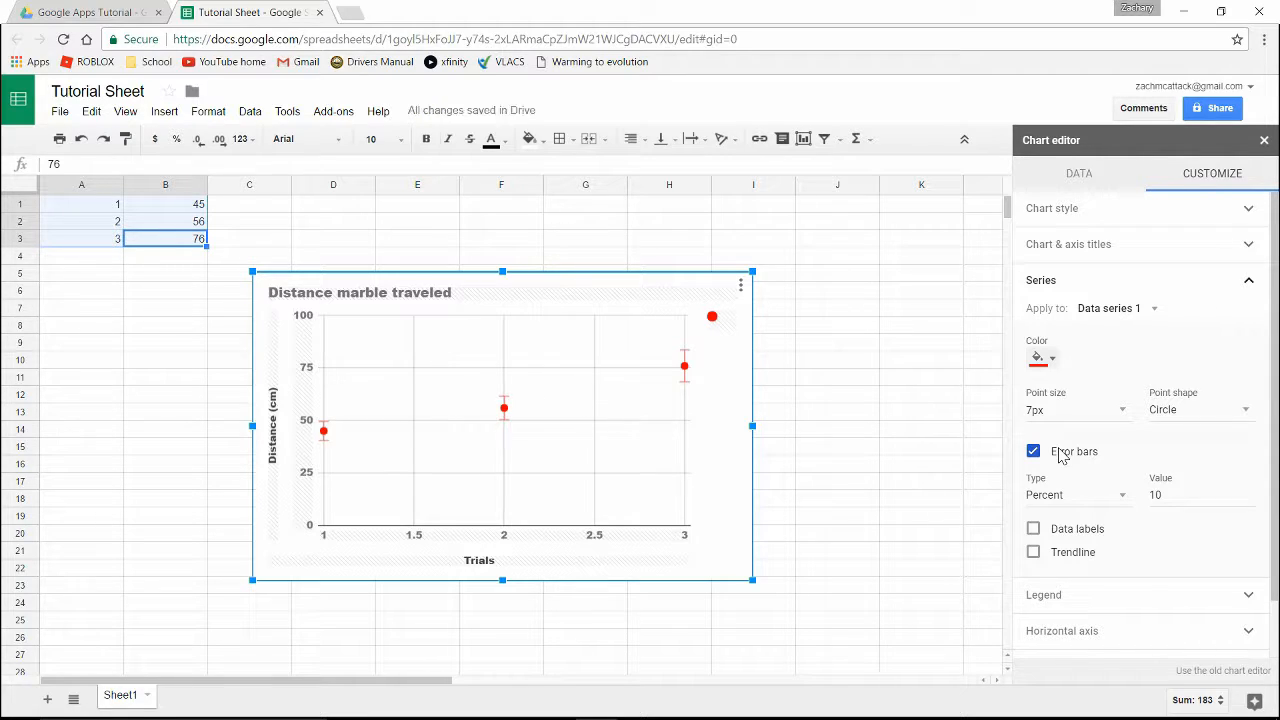
{"action": "left_click", "coordinate": [1062, 456]}
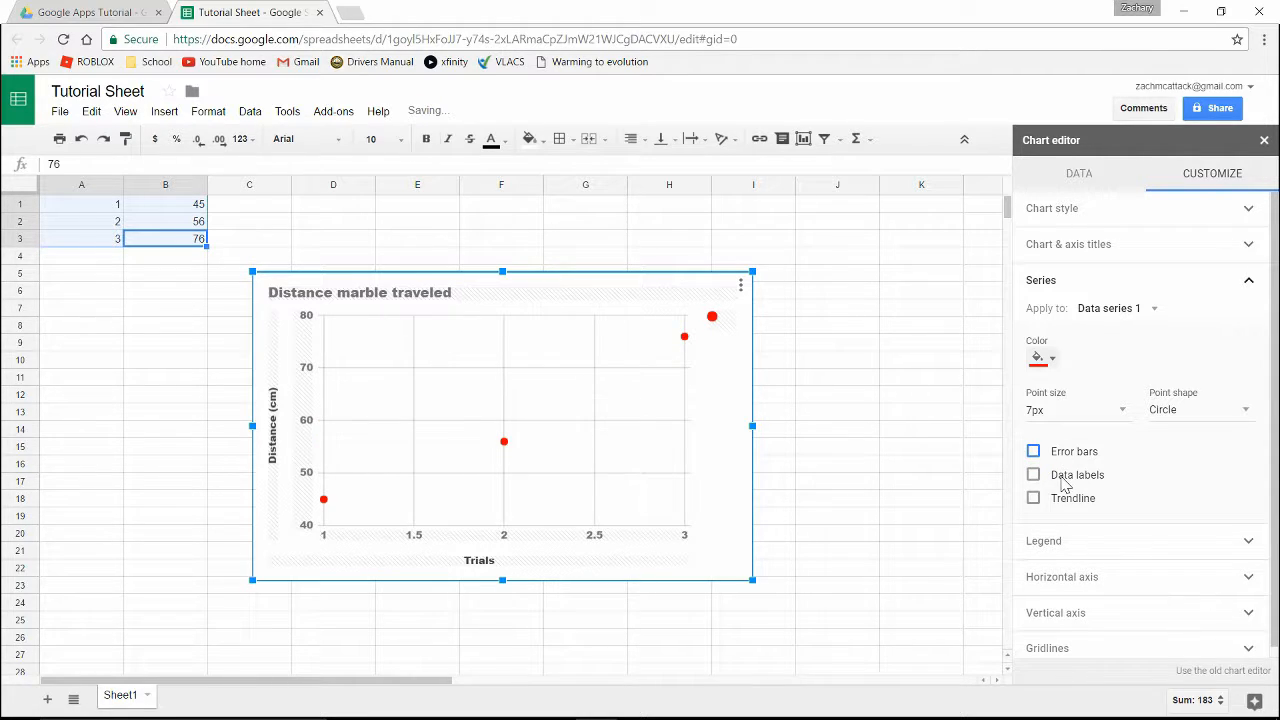
{"action": "left_click", "coordinate": [1064, 482]}
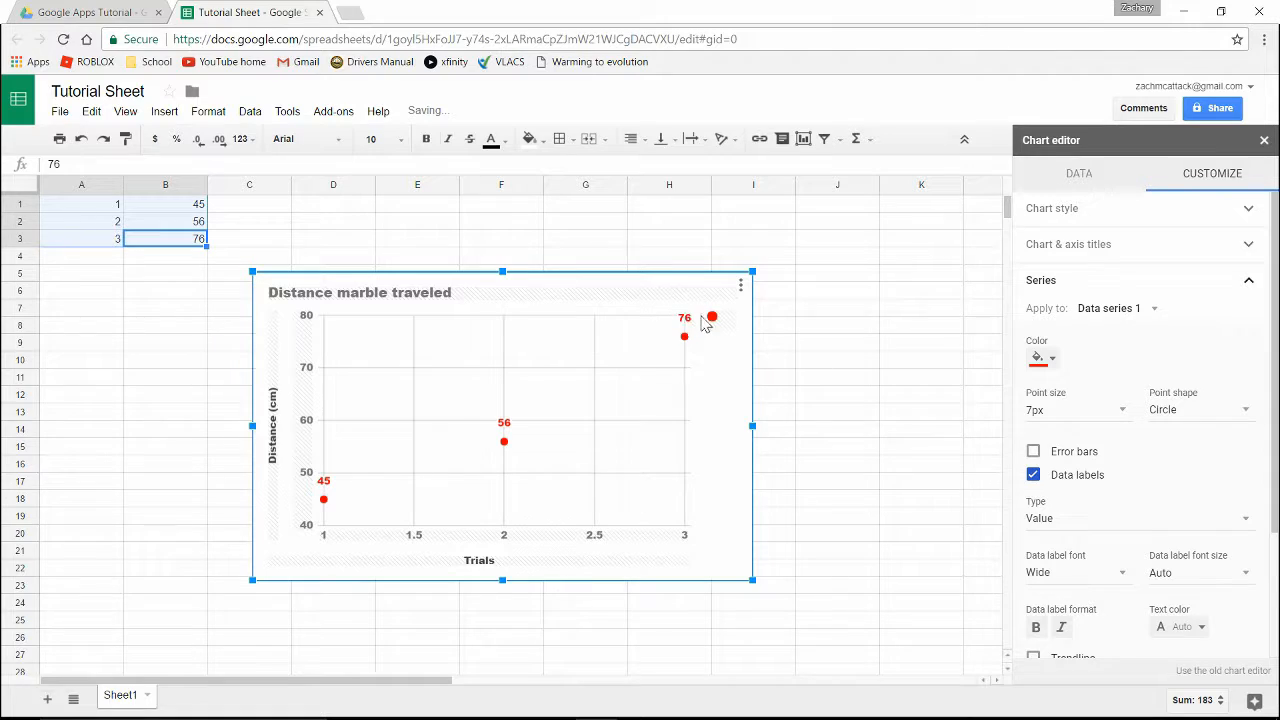
{"action": "left_click", "coordinate": [1035, 477]}
{"action": "mouse_move", "coordinate": [690, 350]}
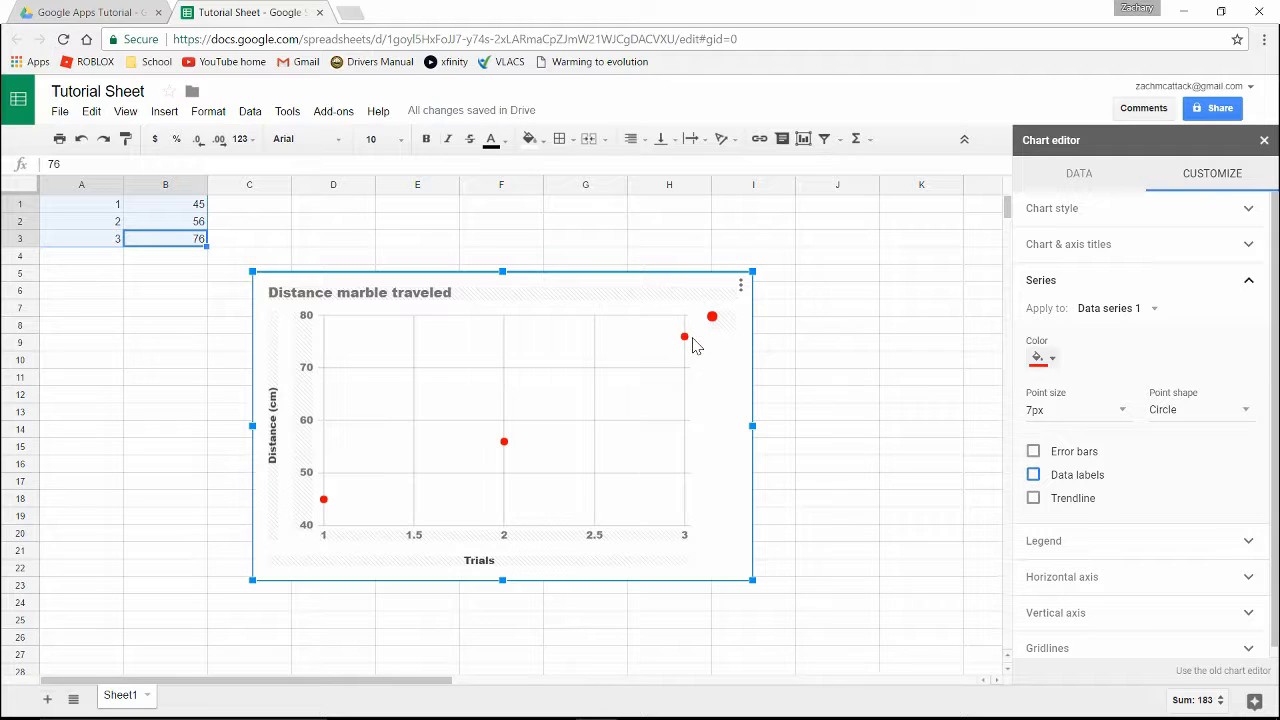
{"action": "left_click", "coordinate": [1034, 479]}
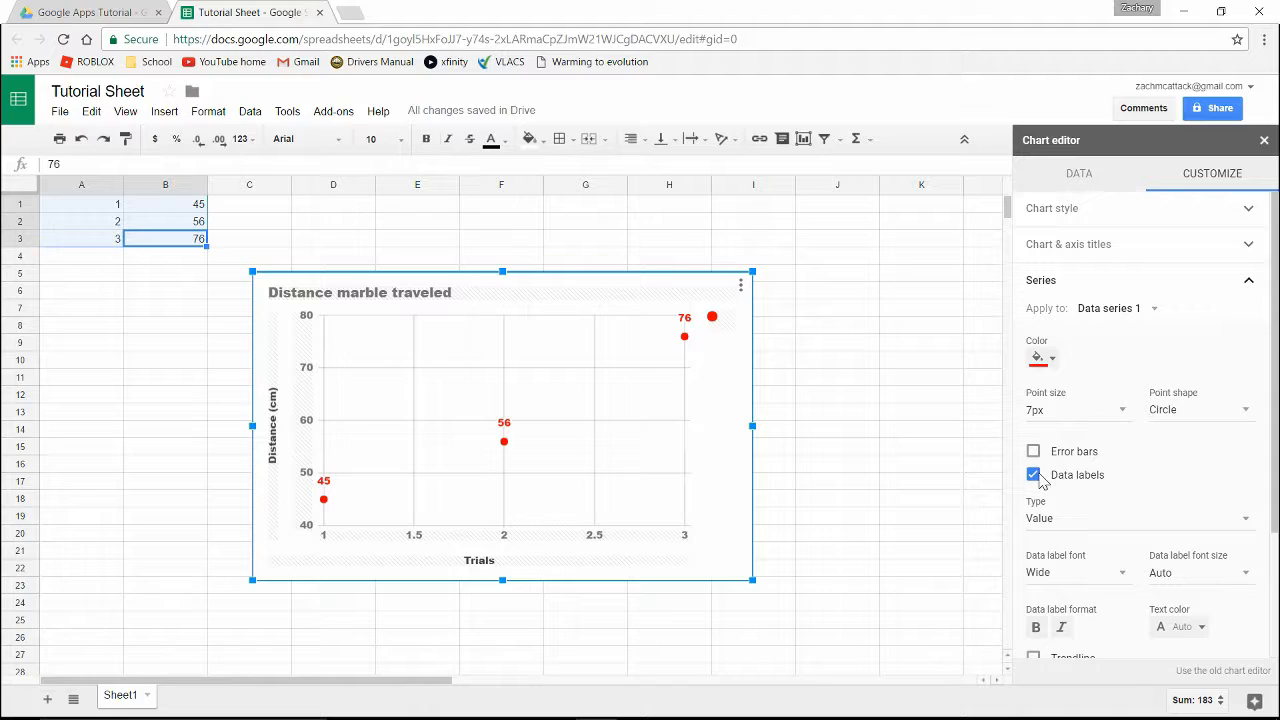
{"action": "left_click", "coordinate": [1068, 488]}
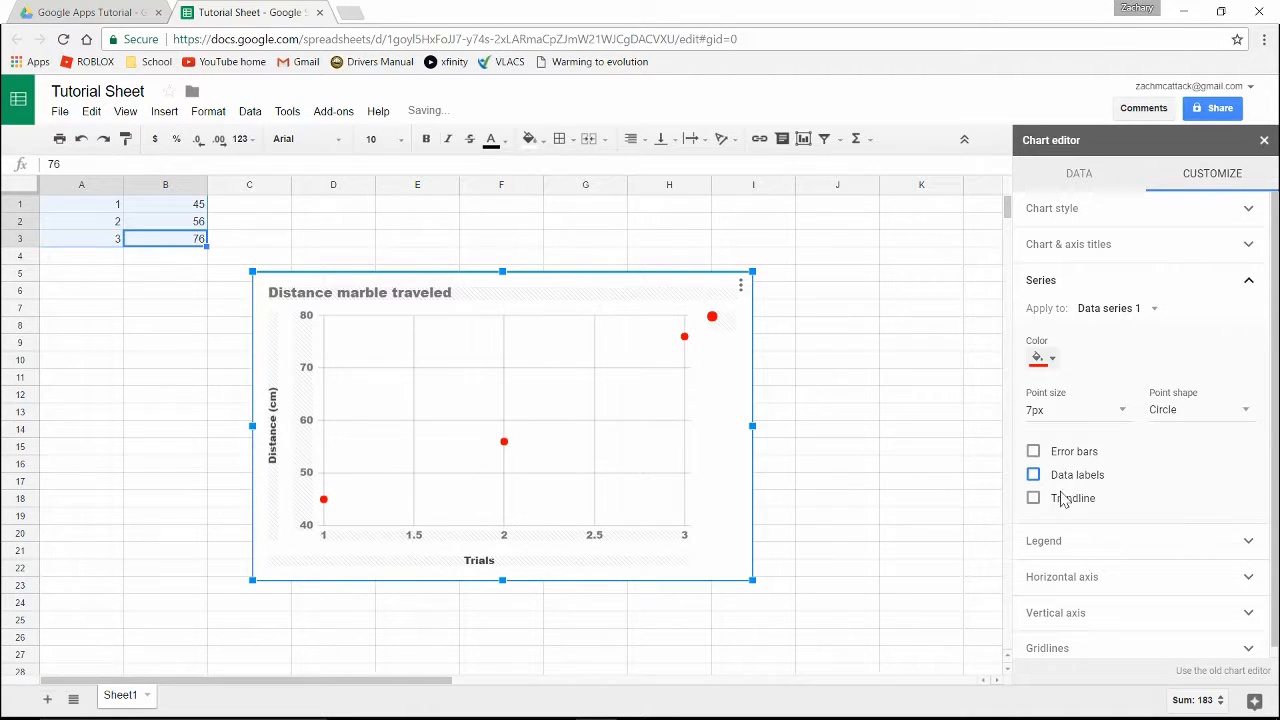
Add a linear trendline to the data series
{"action": "left_click", "coordinate": [1064, 507]}
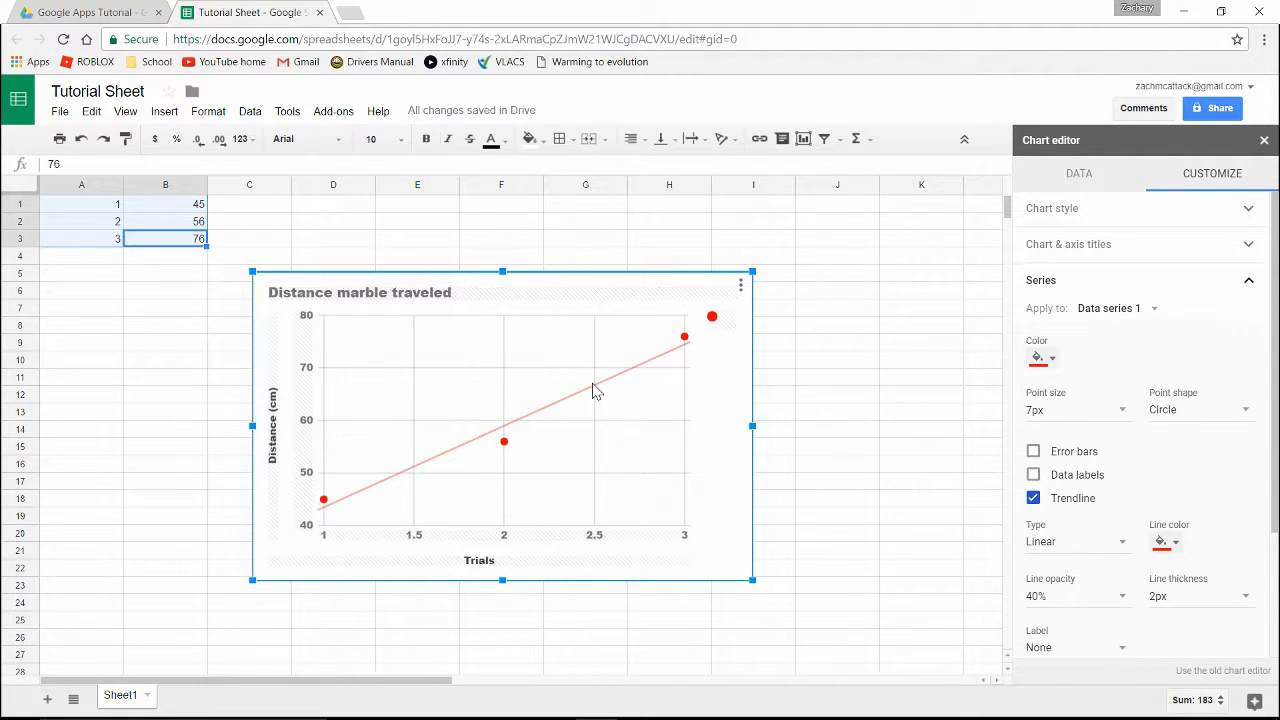
{"action": "scroll", "coordinate": [1080, 515], "scroll_direction": "down", "scroll_amount": 2}
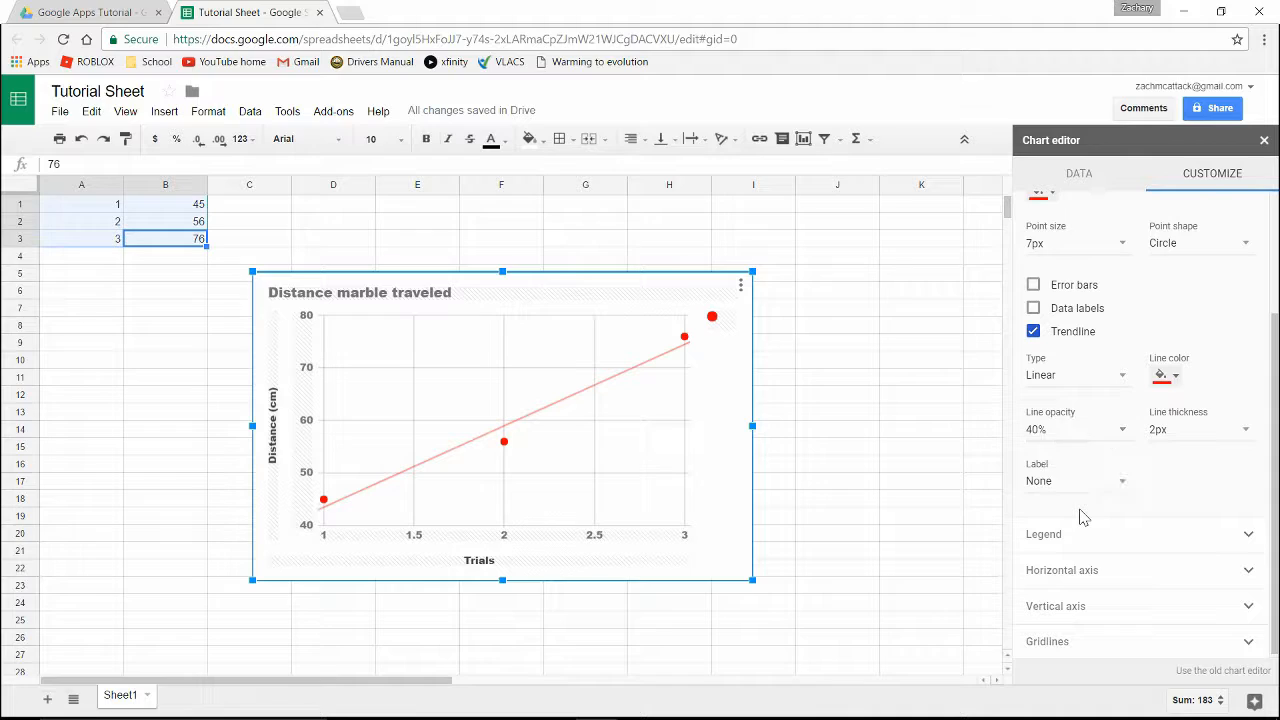
Change the point shape of the data series to Square
{"action": "scroll", "coordinate": [1088, 562], "scroll_direction": "up", "scroll_amount": 1}
{"action": "left_click", "coordinate": [1185, 327]}
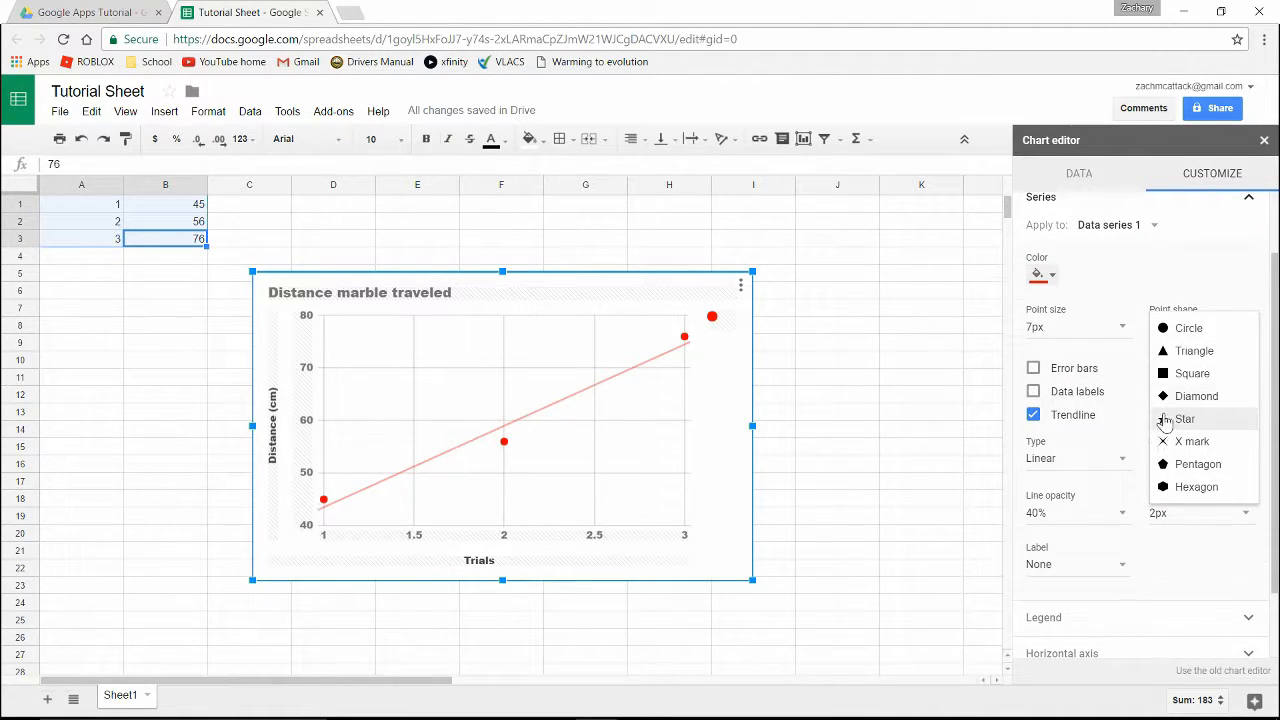
{"action": "left_click", "coordinate": [1207, 376]}
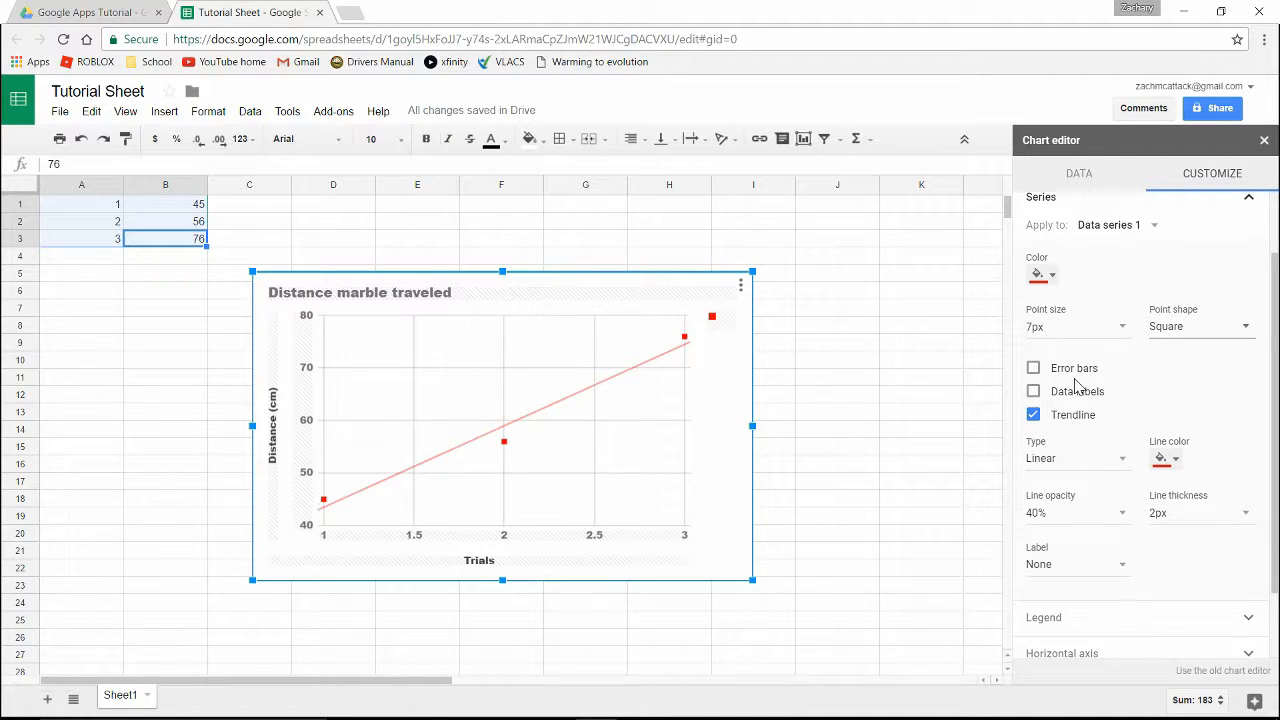
Set the trendline's line opacity to 100%
{"action": "scroll", "coordinate": [1155, 350], "scroll_direction": "down", "scroll_amount": 1}
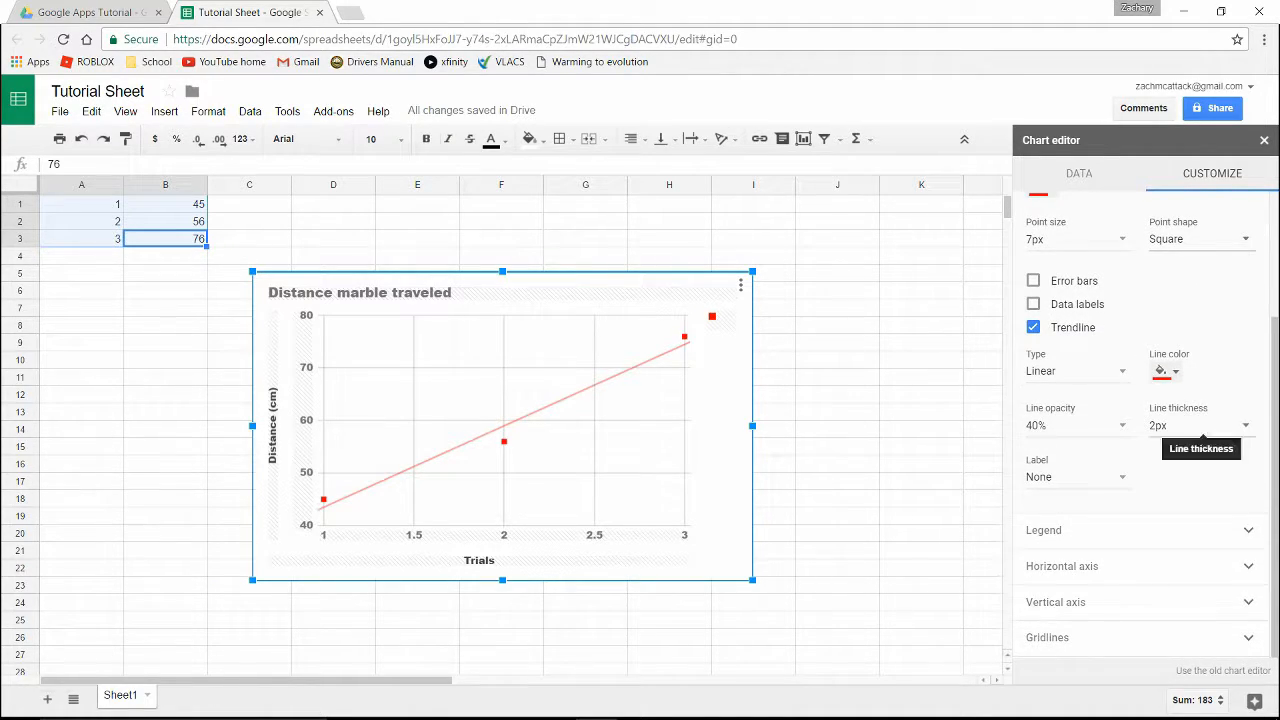
{"action": "left_click", "coordinate": [1122, 428]}
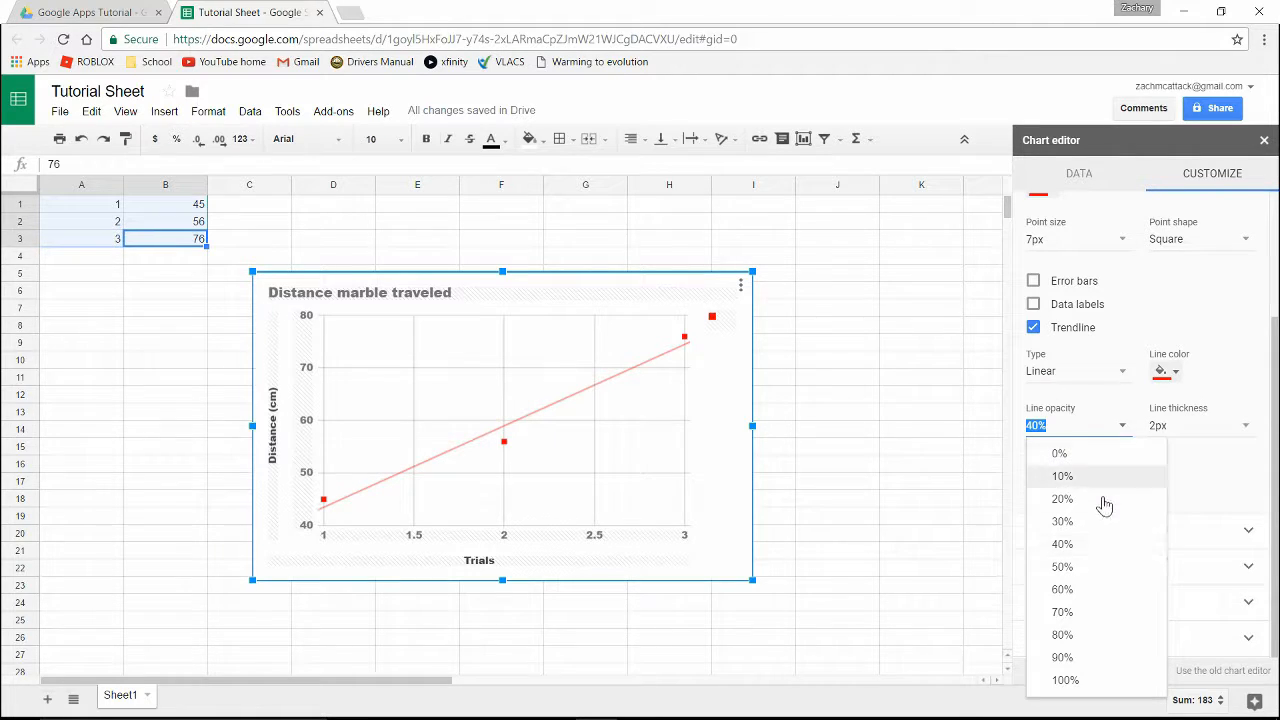
{"action": "left_click", "coordinate": [1066, 677]}
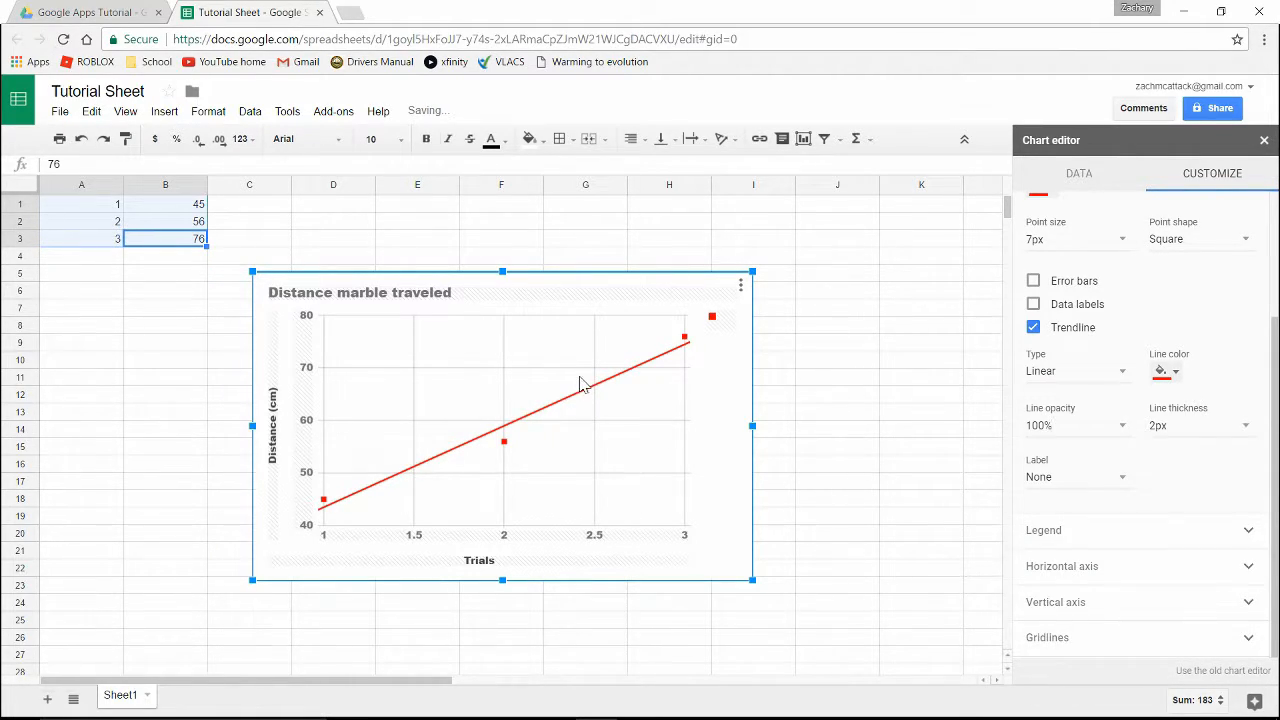
Look through the chart legend's position and font size options, keeping the position at Right
{"action": "left_click", "coordinate": [1080, 535]}
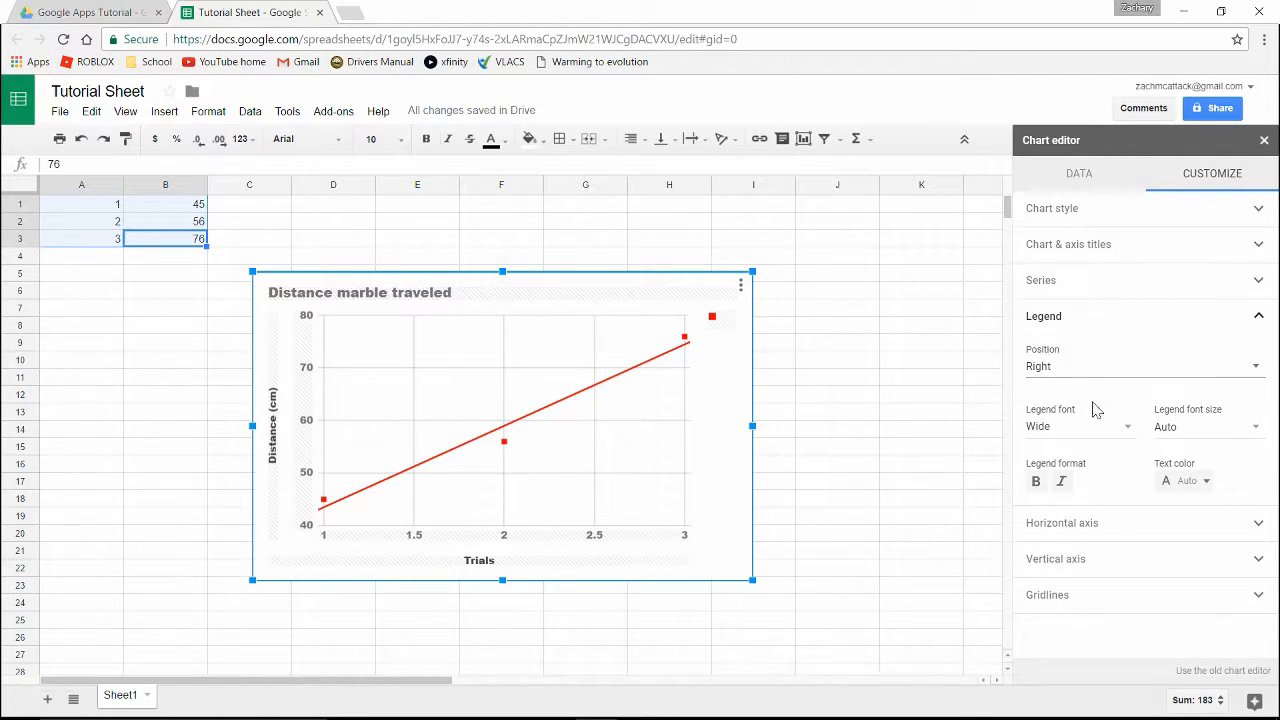
{"action": "left_click", "coordinate": [1100, 368]}
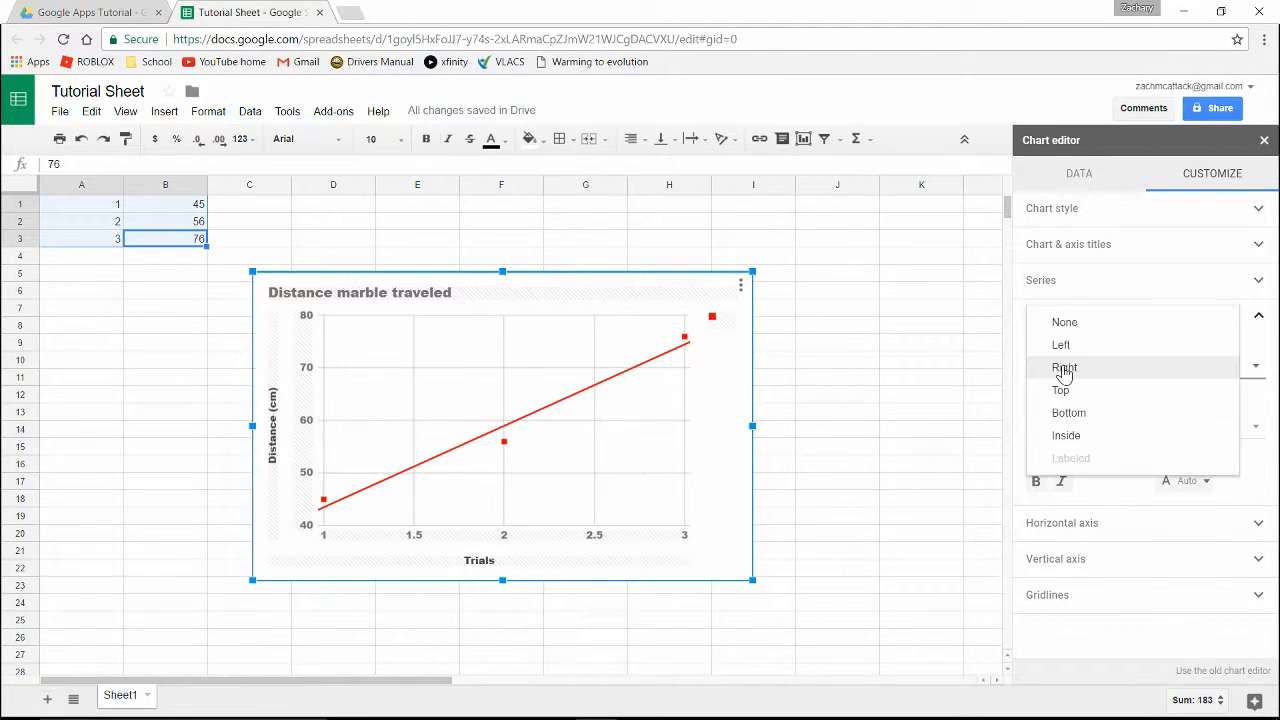
{"action": "left_click", "coordinate": [1077, 370]}
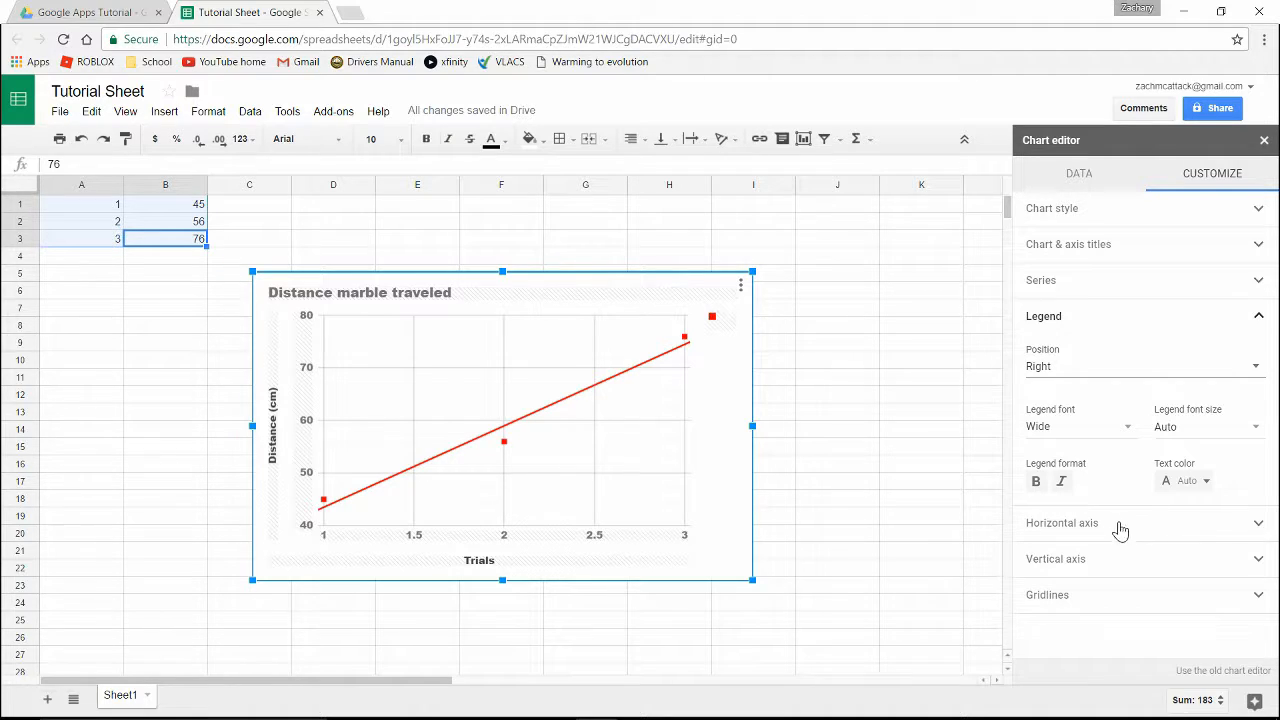
{"action": "left_click", "coordinate": [1200, 427]}
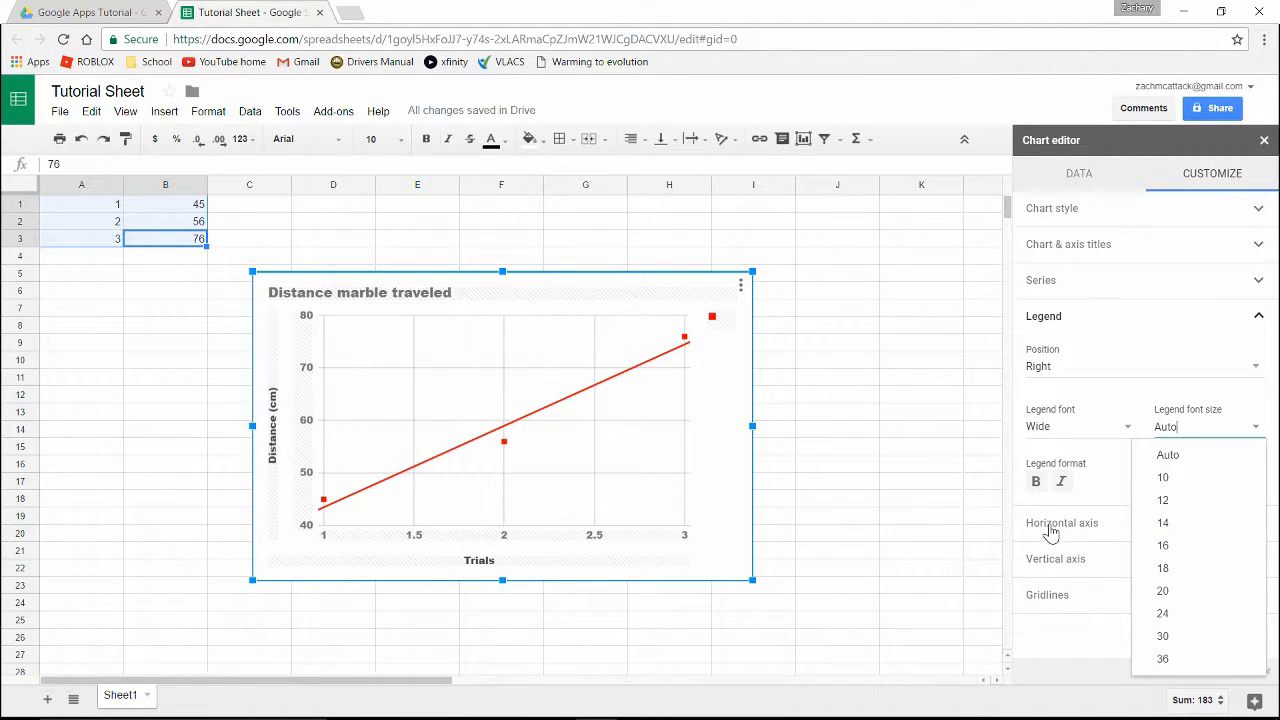
{"action": "left_click", "coordinate": [1052, 523]}
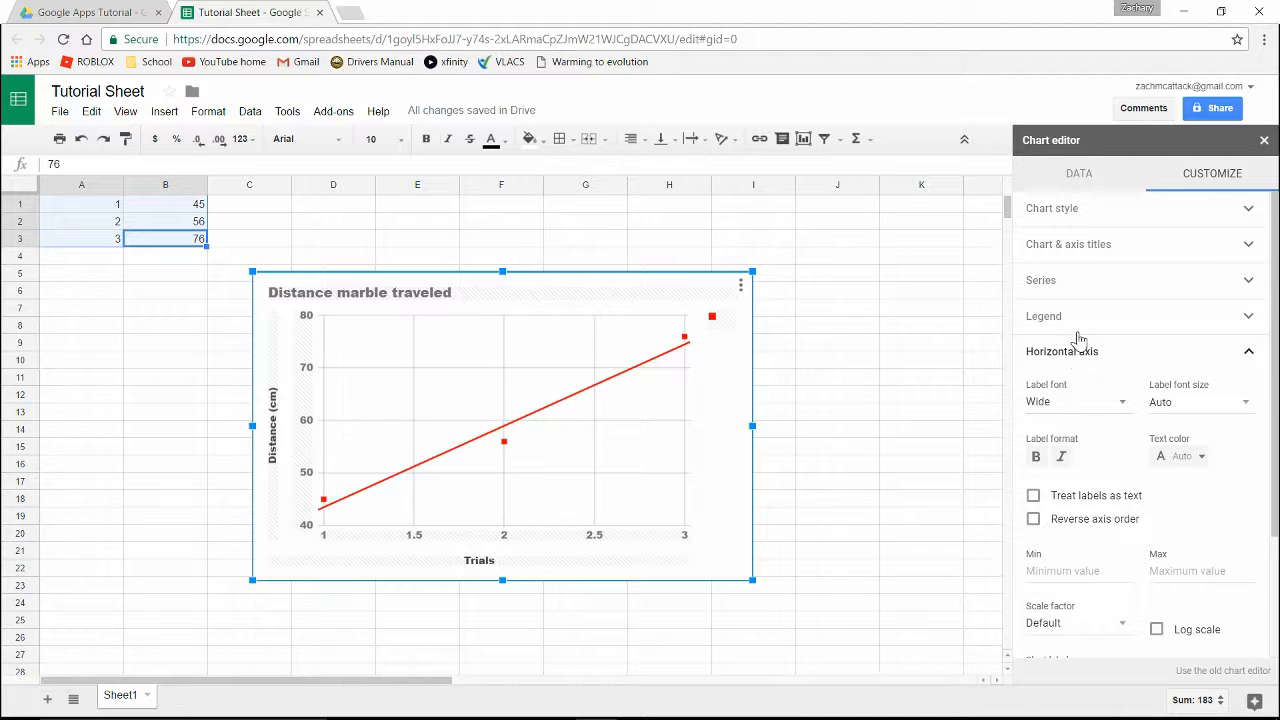
{"action": "left_click", "coordinate": [1078, 326]}
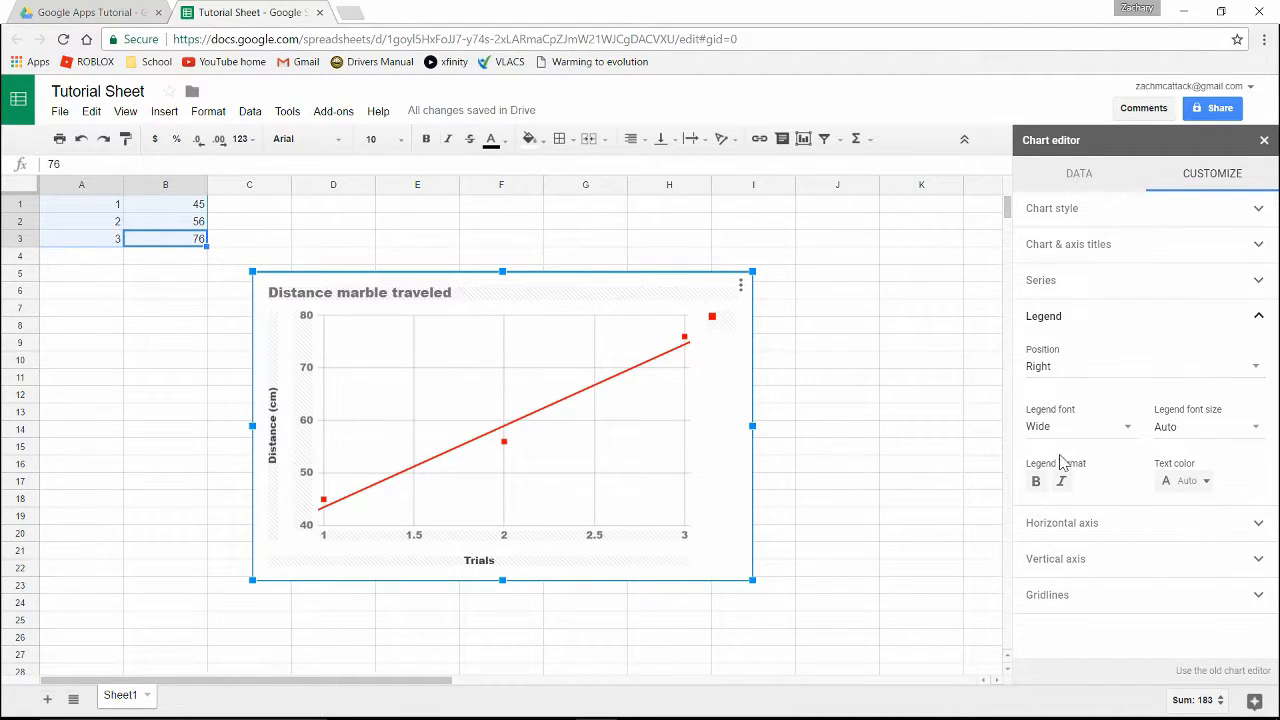
Try treating the horizontal axis labels as text, switch it off again and review the other horizontal axis settings
{"action": "left_click", "coordinate": [1085, 523]}
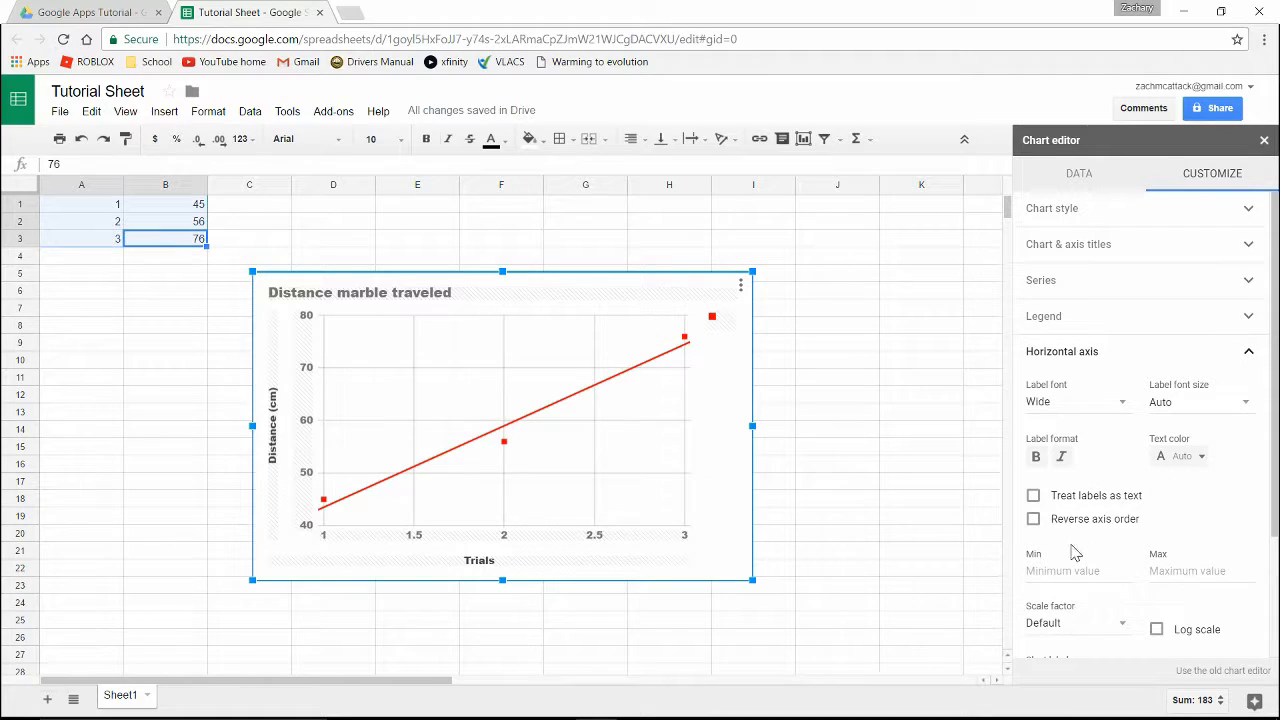
{"action": "left_click", "coordinate": [1085, 505]}
{"action": "left_click", "coordinate": [1085, 505]}
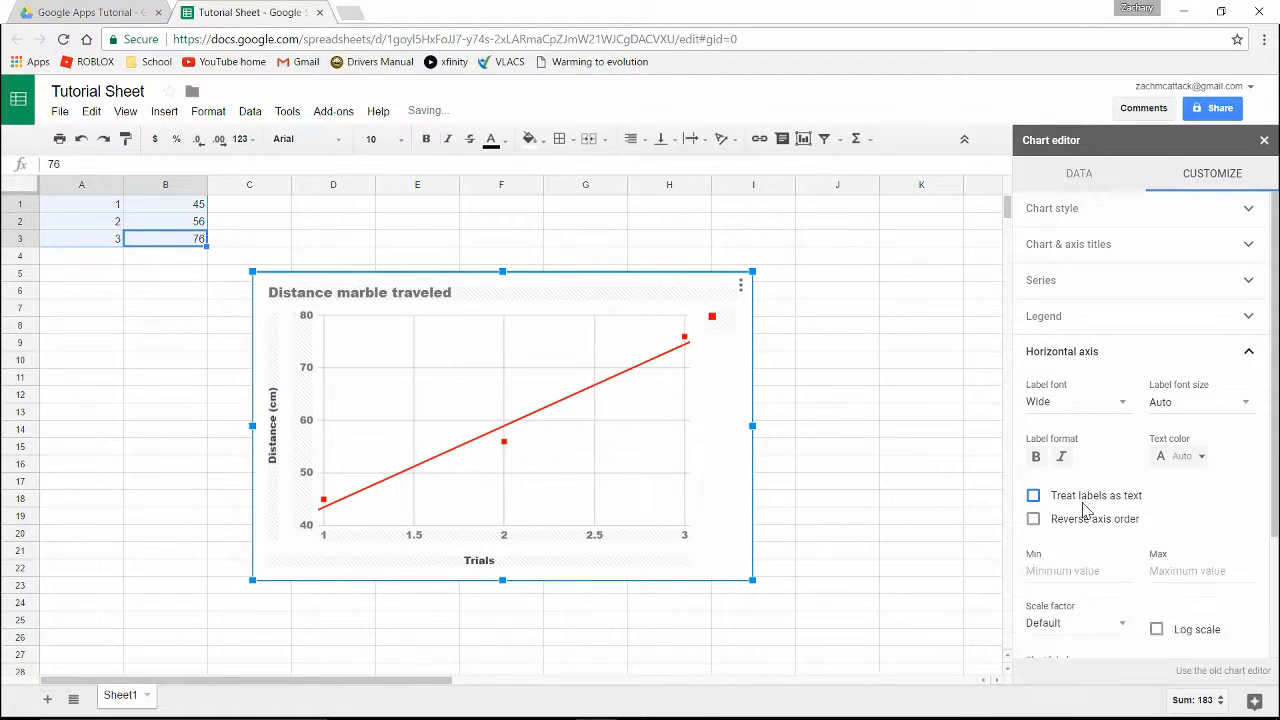
{"action": "scroll", "coordinate": [1151, 434], "scroll_direction": "down", "scroll_amount": 1}
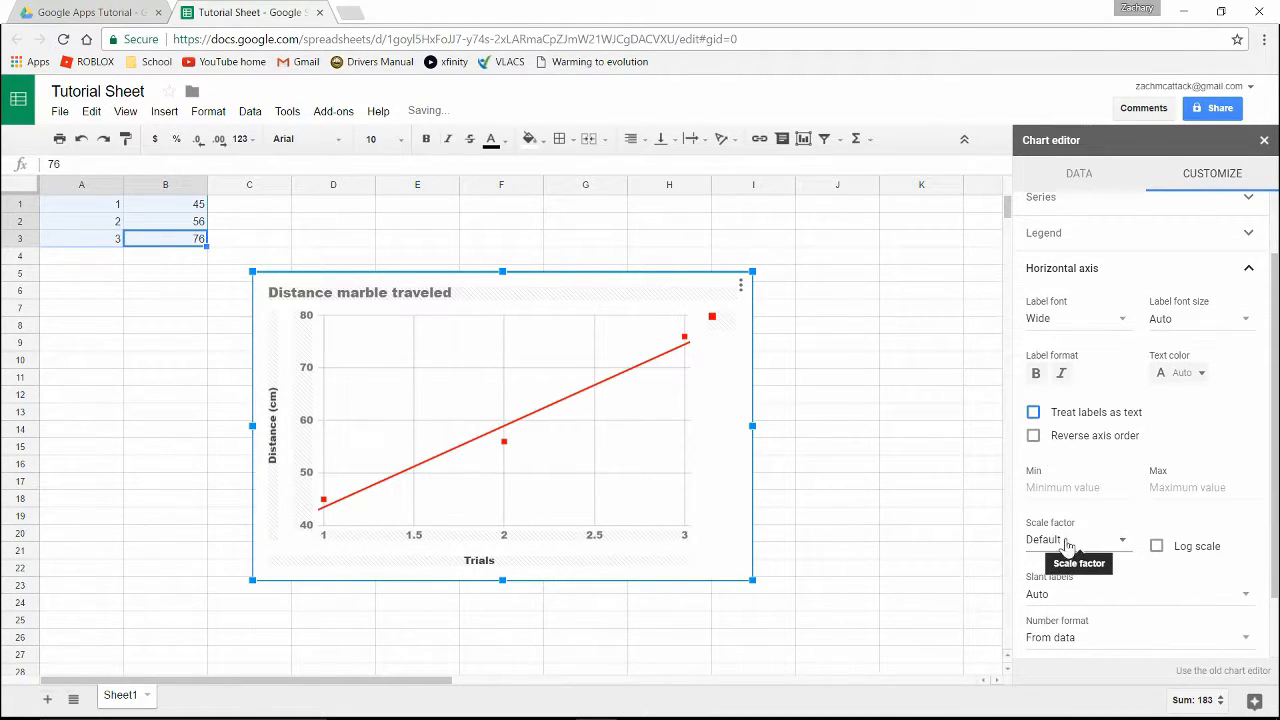
{"action": "scroll", "coordinate": [1066, 635], "scroll_direction": "down", "scroll_amount": 1}
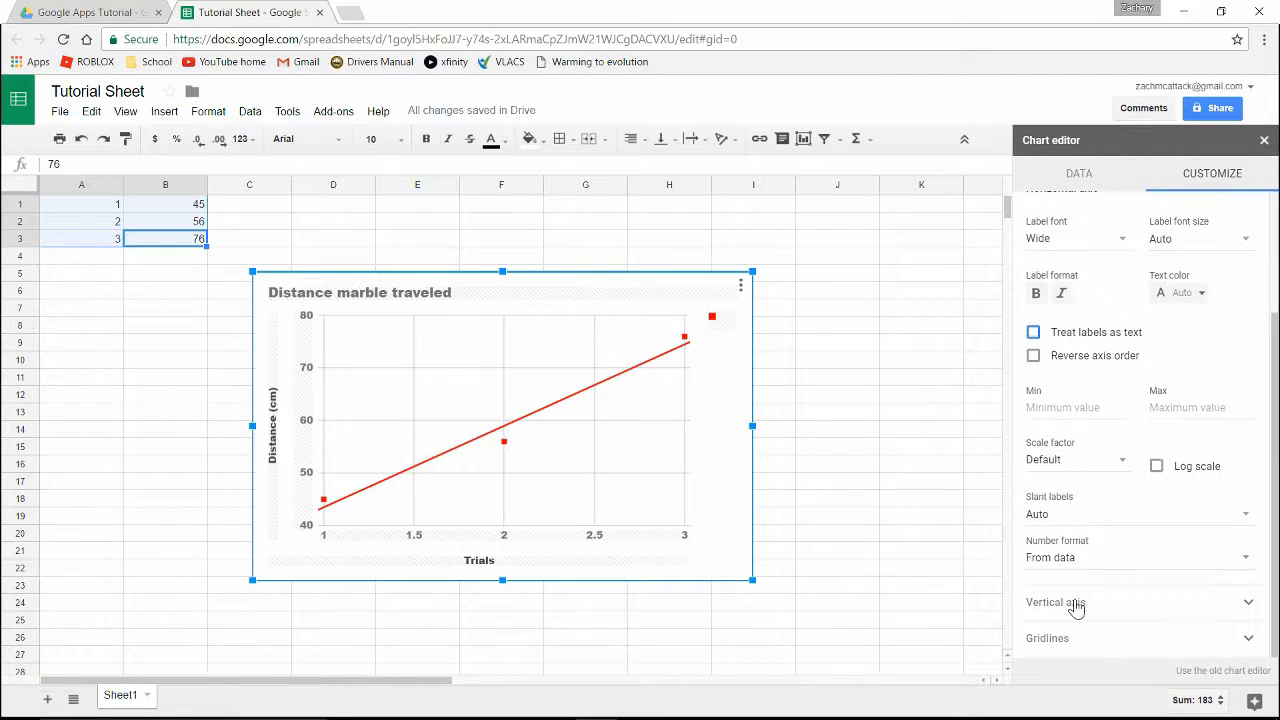
Toggle the log scale of the vertical axis to compare its effect, leaving it switched on
{"action": "left_click", "coordinate": [1086, 606]}
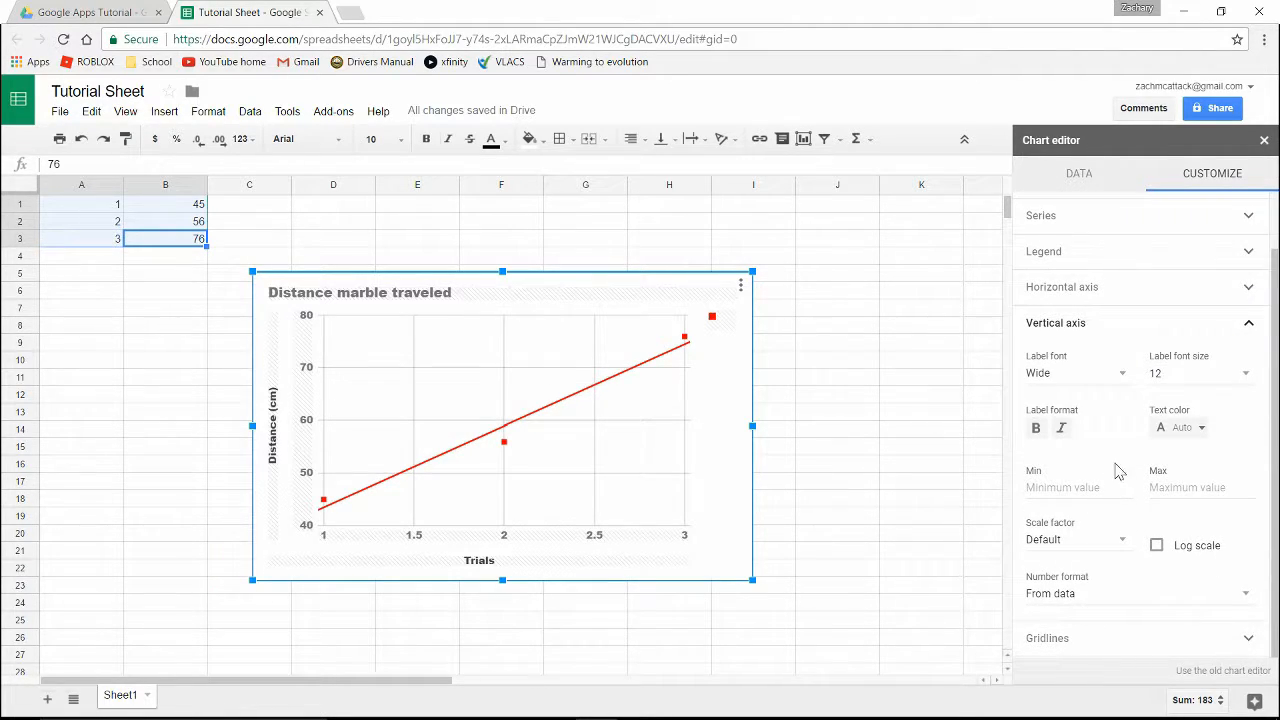
{"action": "left_click", "coordinate": [1157, 546]}
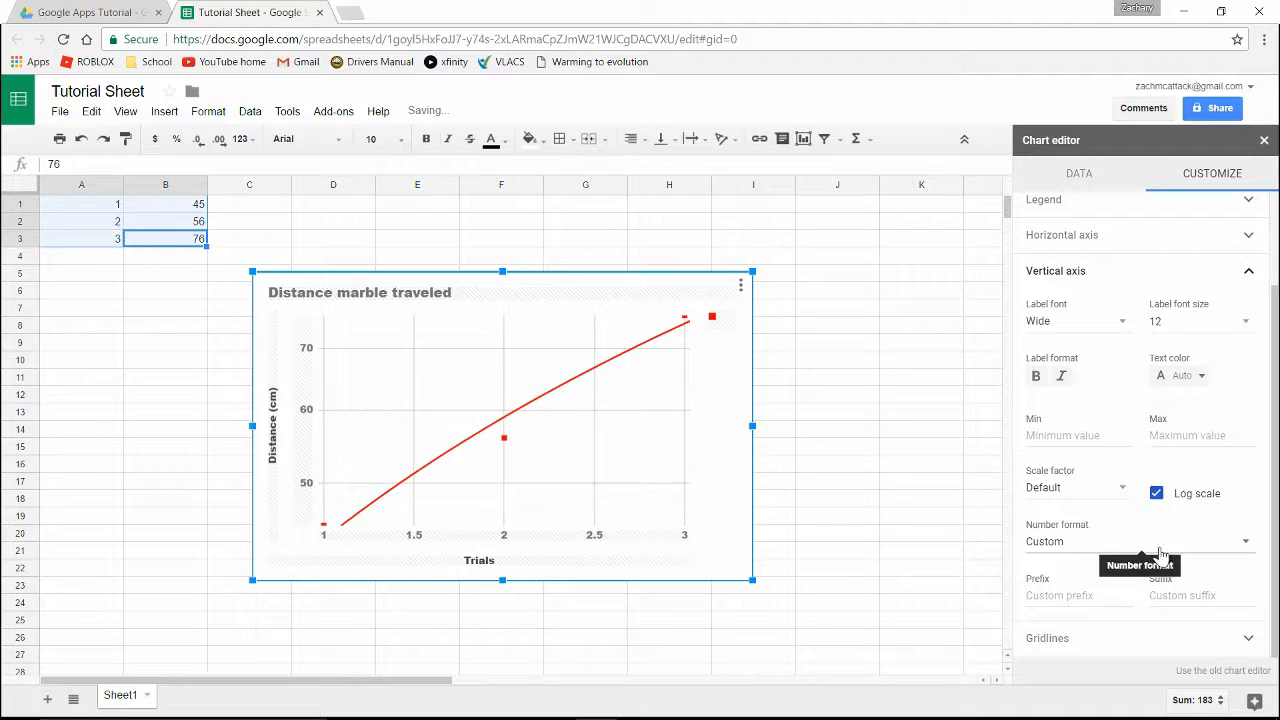
{"action": "left_click", "coordinate": [1157, 493]}
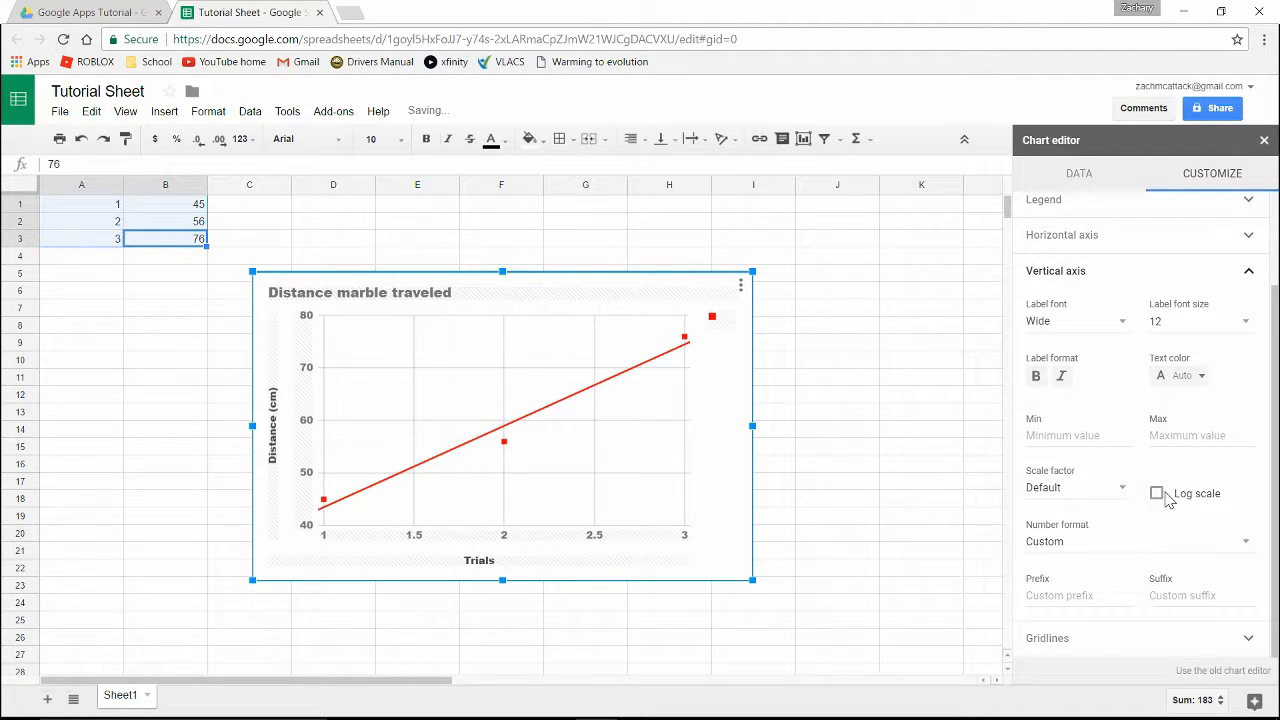
{"action": "left_click", "coordinate": [1160, 496]}
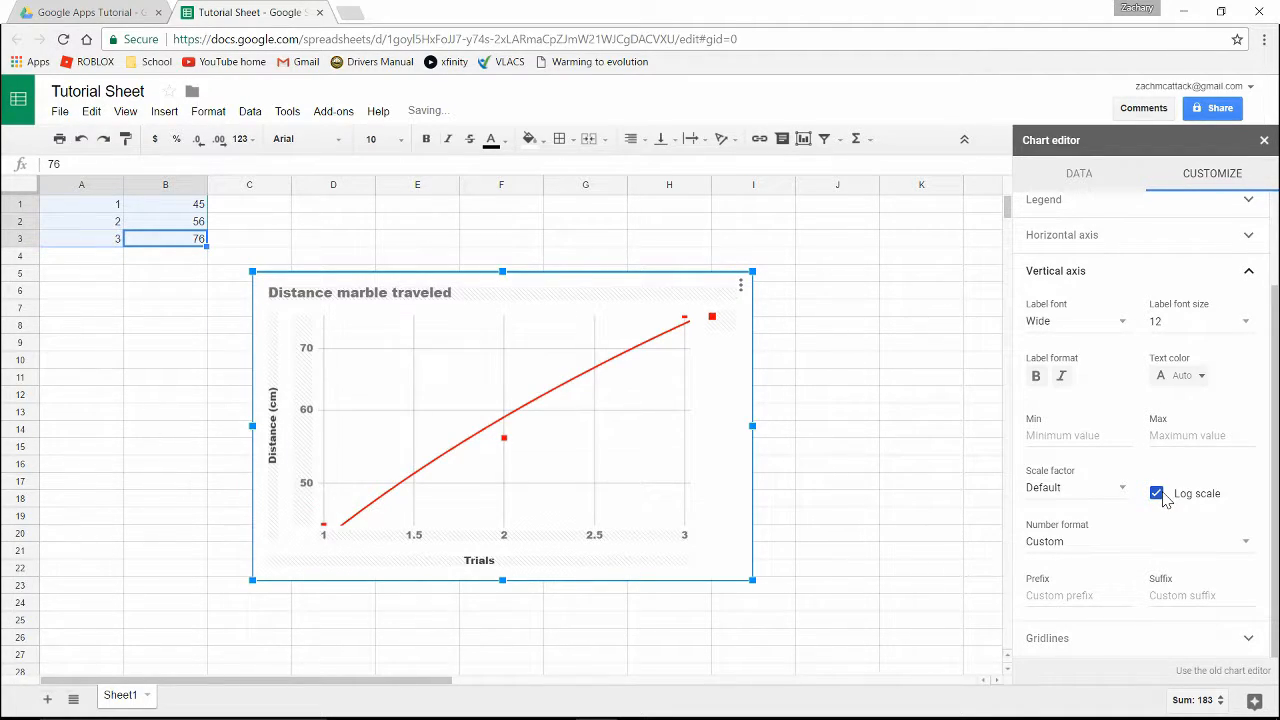
Switch off the vertical axis log scale and set the horizontal axis major gridline count to 10
{"action": "left_click", "coordinate": [1160, 495]}
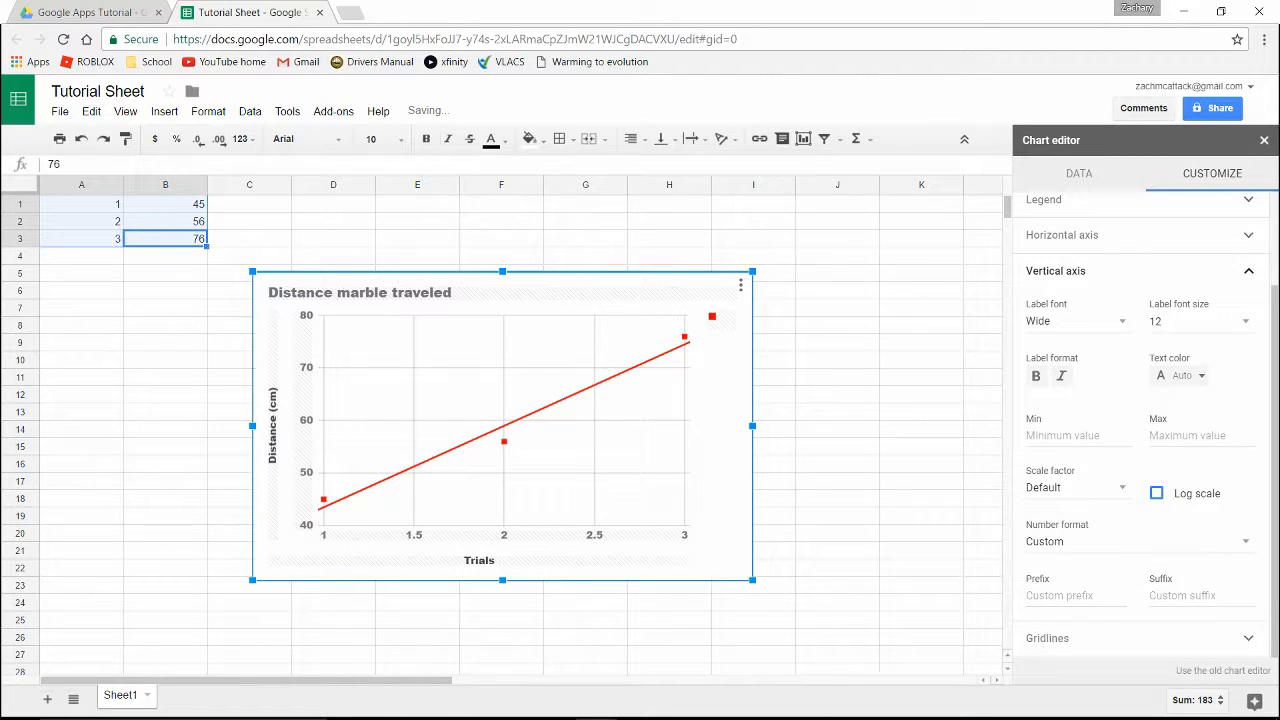
{"action": "left_click", "coordinate": [1079, 642]}
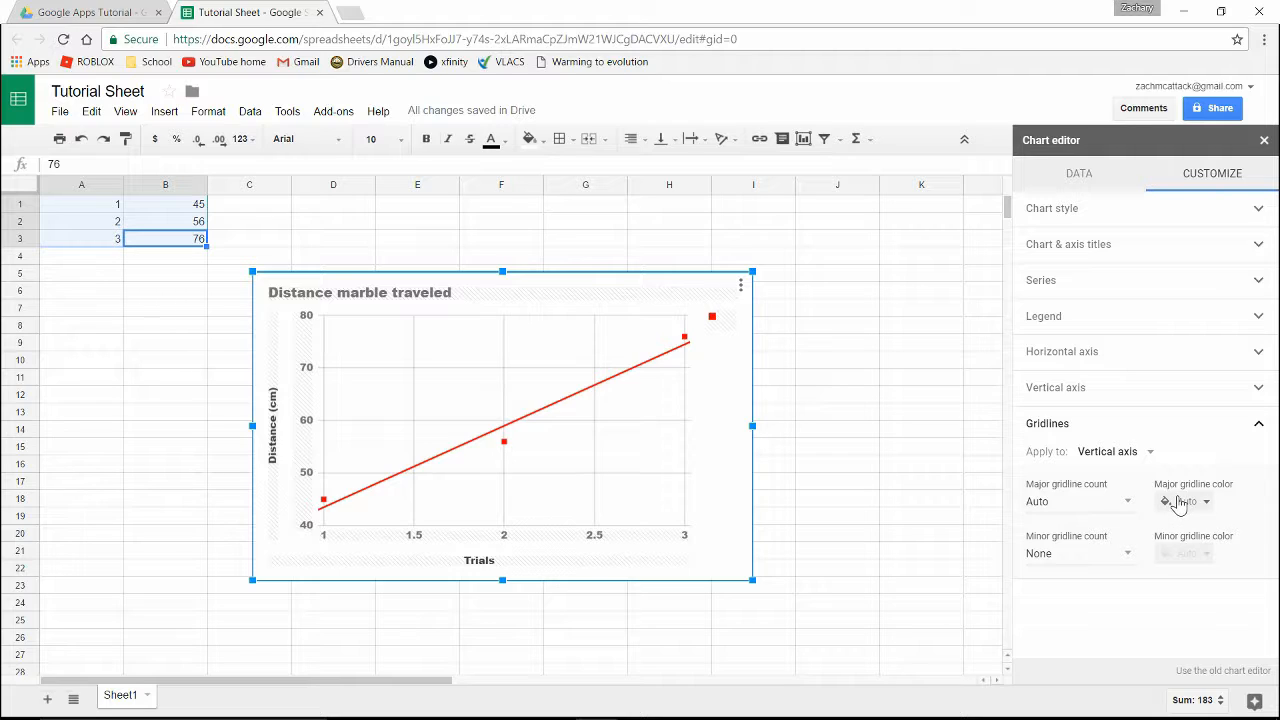
{"action": "left_click", "coordinate": [1104, 452]}
{"action": "left_click", "coordinate": [1108, 432]}
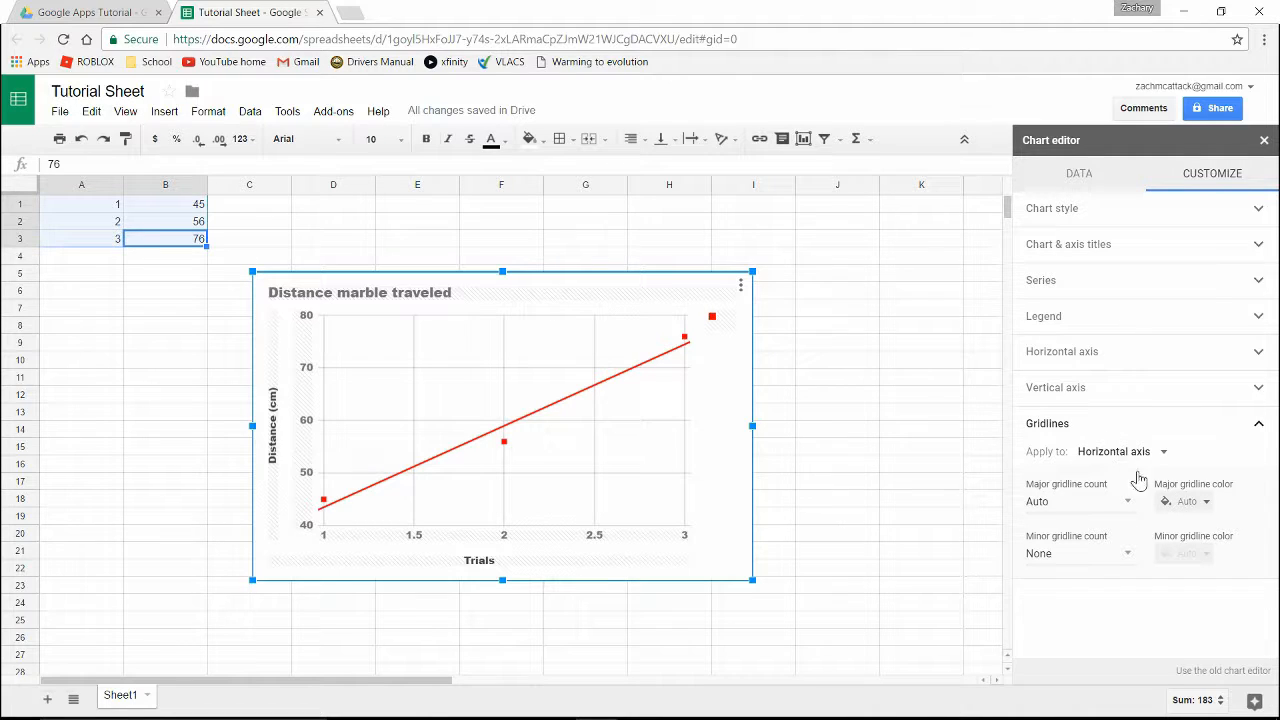
{"action": "left_click", "coordinate": [1182, 505]}
{"action": "left_click", "coordinate": [1078, 501]}
{"action": "left_click", "coordinate": [1078, 501]}
{"action": "left_click", "coordinate": [1062, 474]}
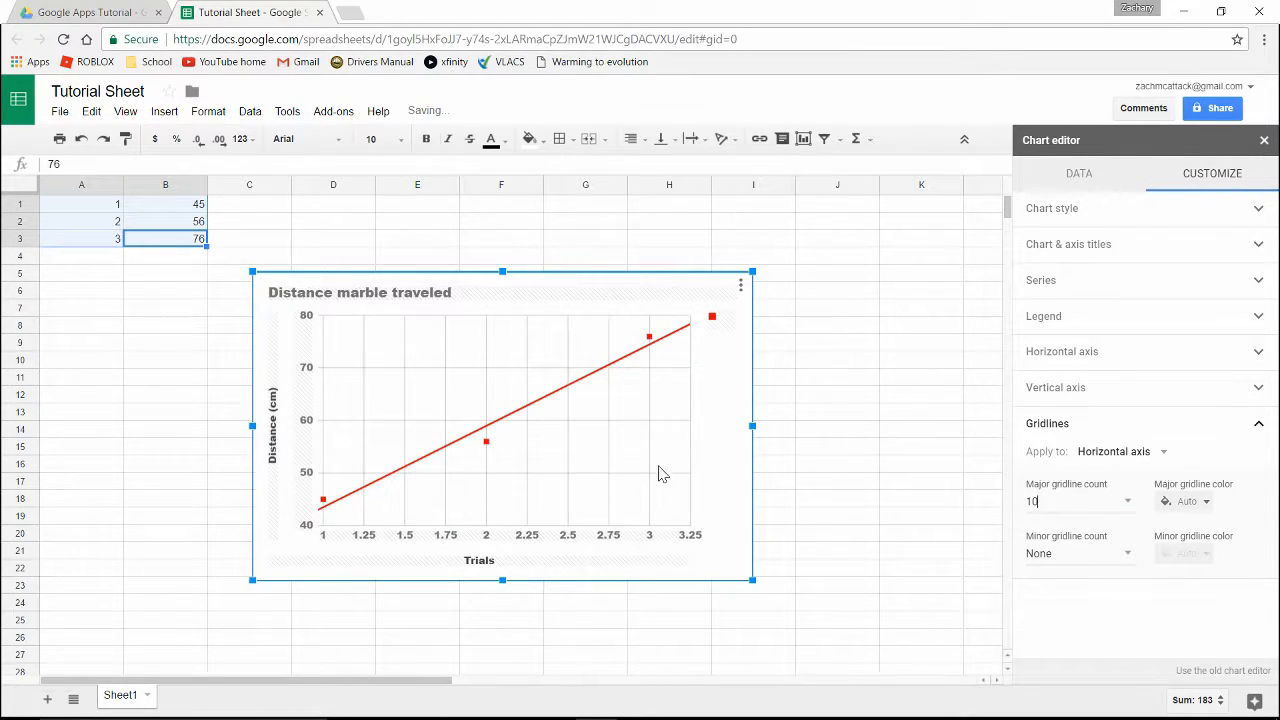
Set the major gridline count of the vertical axis to 10
{"action": "left_click", "coordinate": [1090, 452]}
{"action": "left_click", "coordinate": [1108, 480]}
{"action": "left_click", "coordinate": [1070, 501]}
{"action": "left_click", "coordinate": [1058, 473]}
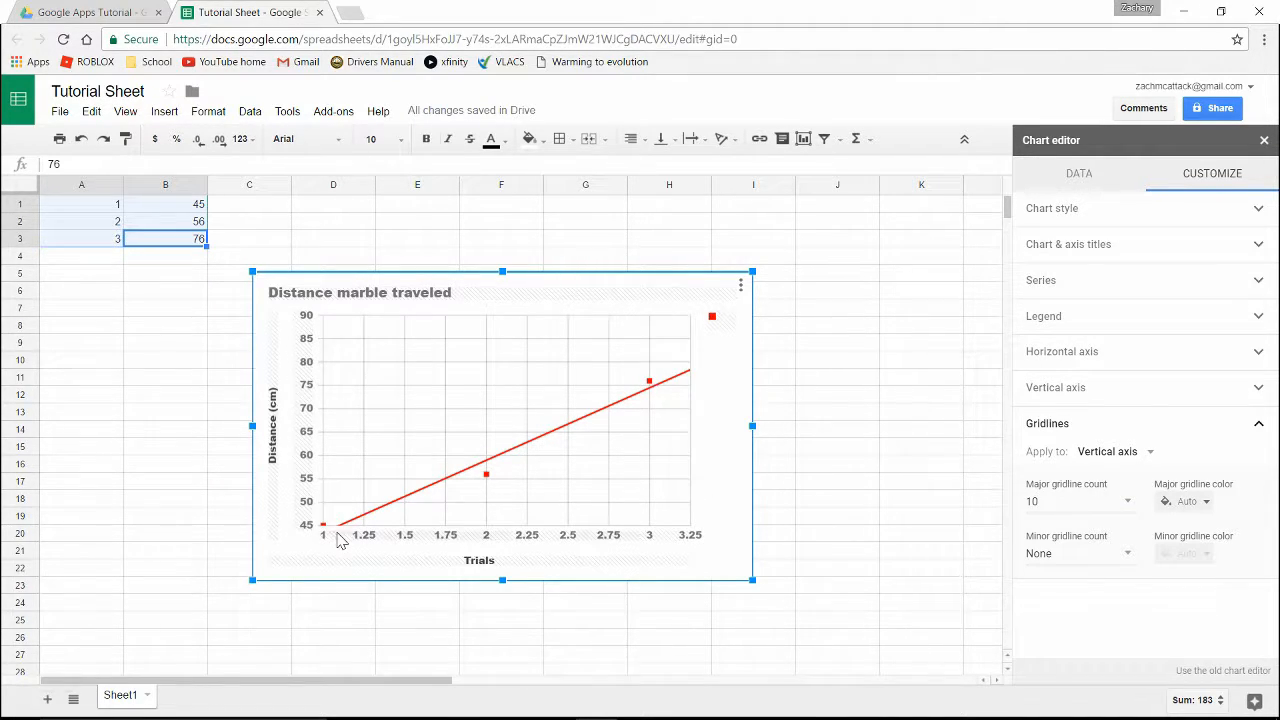
Set the minor gridline count of the vertical axis to 2, keeping the minor gridline color on Auto
{"action": "left_click", "coordinate": [1126, 558]}
{"action": "left_click", "coordinate": [1126, 560]}
{"action": "left_click", "coordinate": [1126, 560]}
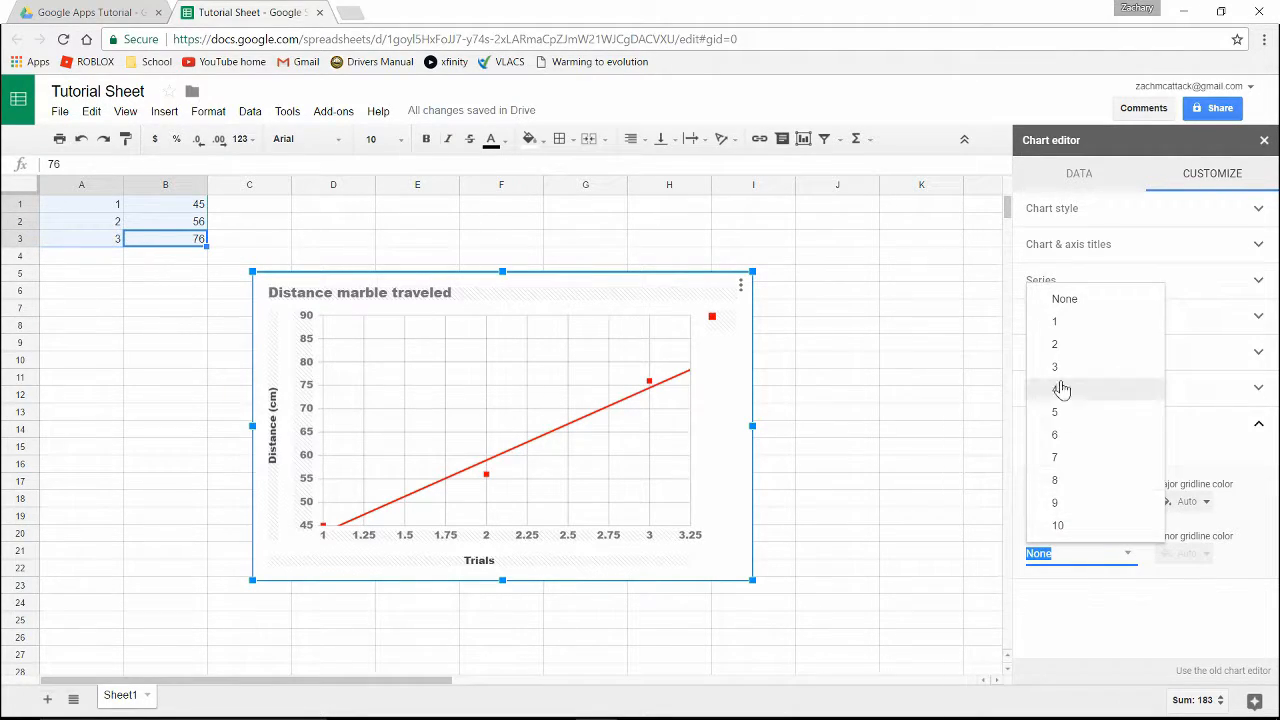
{"action": "left_click", "coordinate": [1056, 344]}
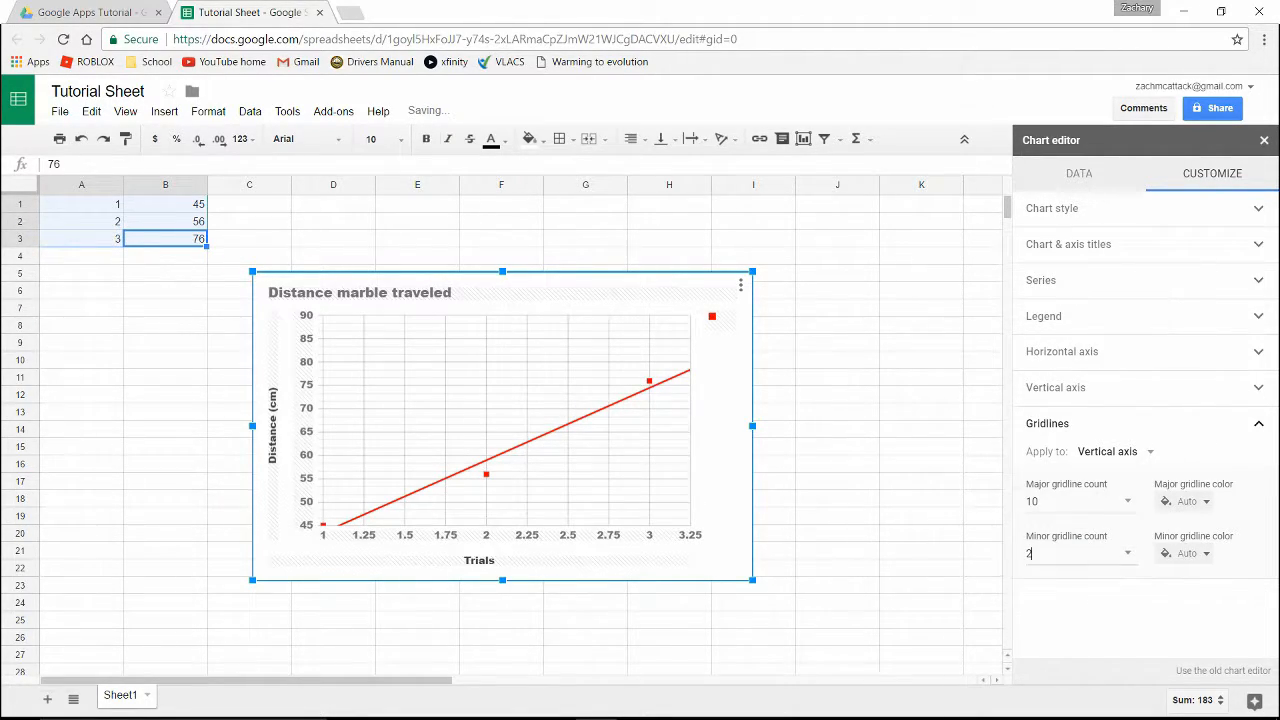
{"action": "left_click", "coordinate": [1190, 554]}
{"action": "left_click", "coordinate": [1196, 554]}
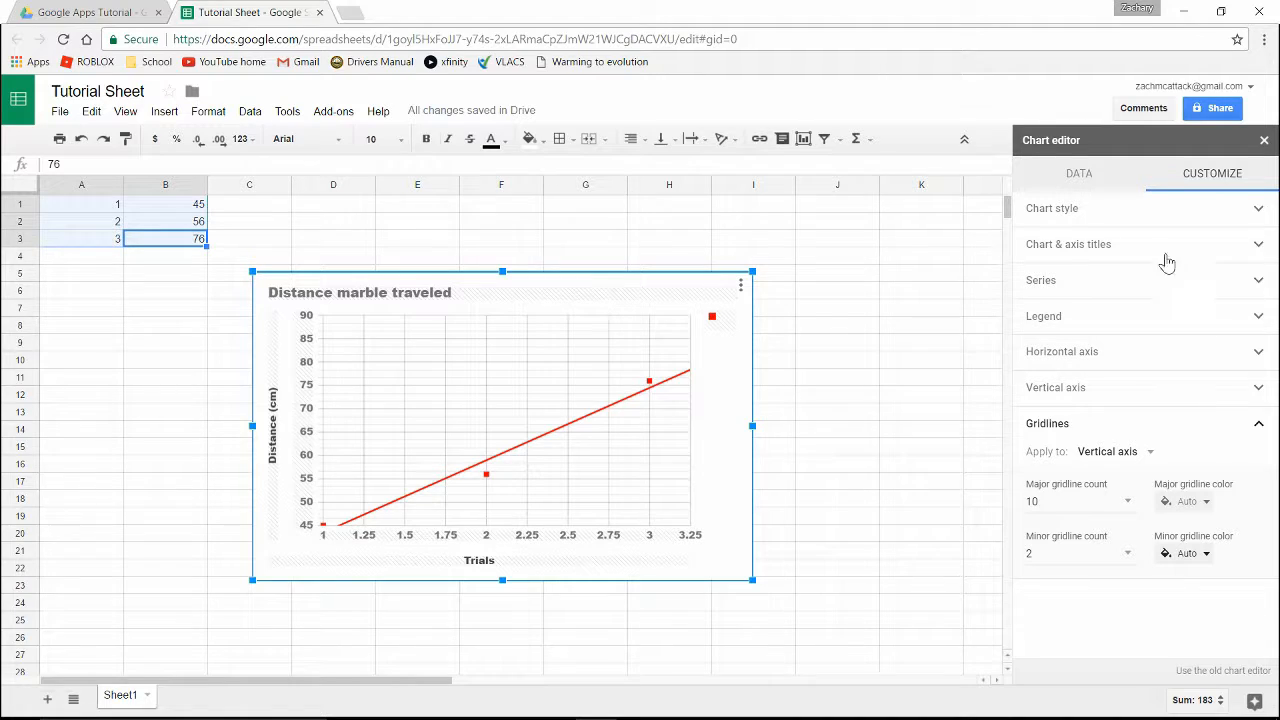
Review the chart style and series settings, including the trendline options, and leave the chart editor
{"action": "left_click", "coordinate": [1143, 213]}
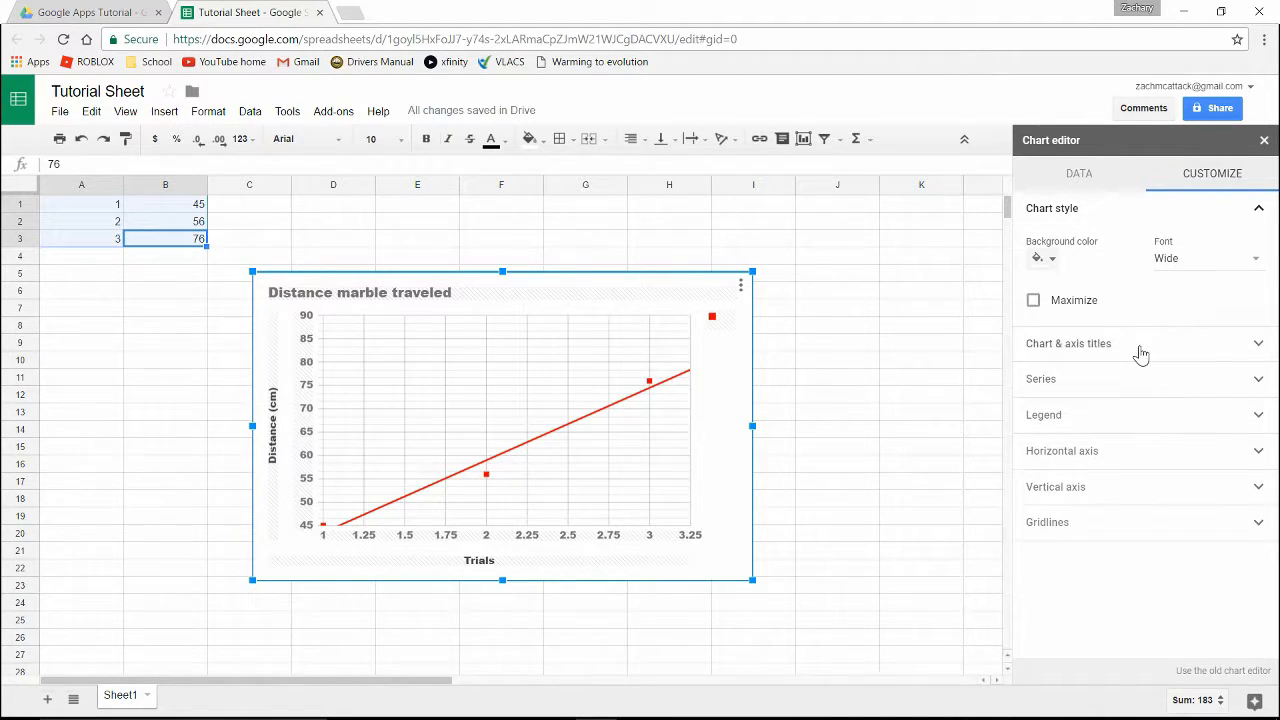
{"action": "left_click", "coordinate": [1140, 350]}
{"action": "left_click", "coordinate": [1140, 485]}
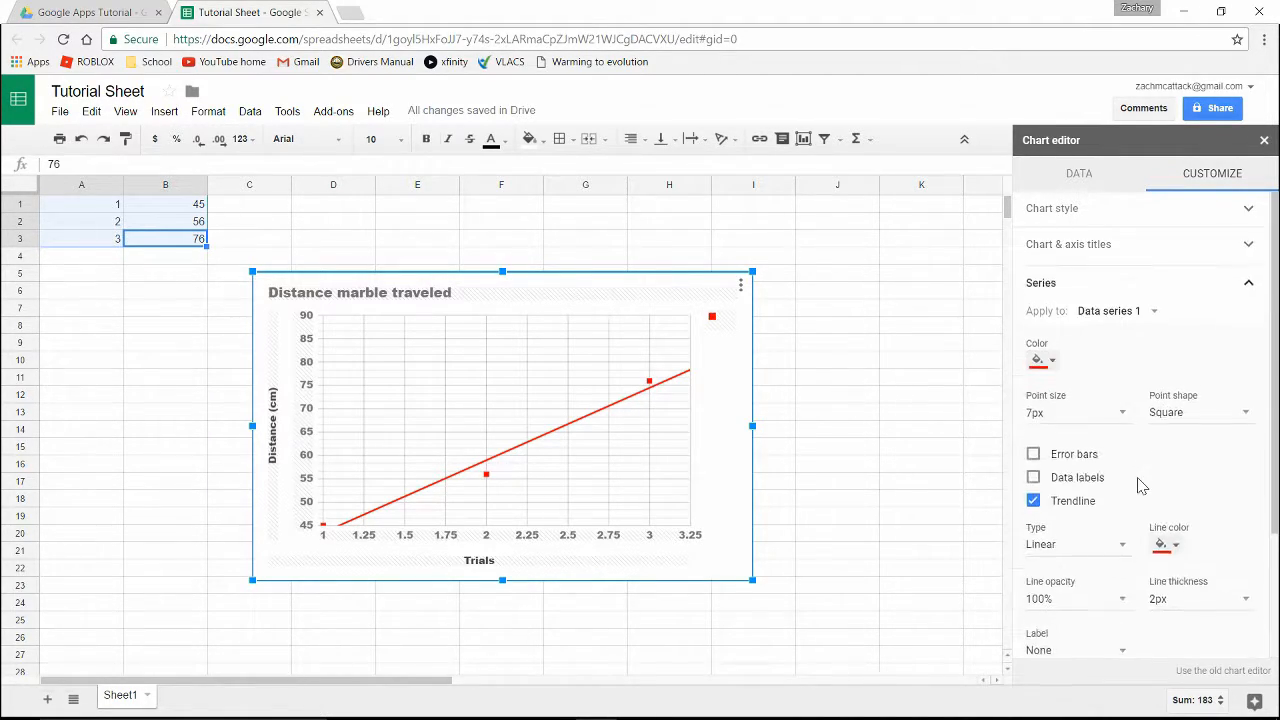
{"action": "scroll", "coordinate": [1132, 530], "scroll_direction": "down", "scroll_amount": 4}
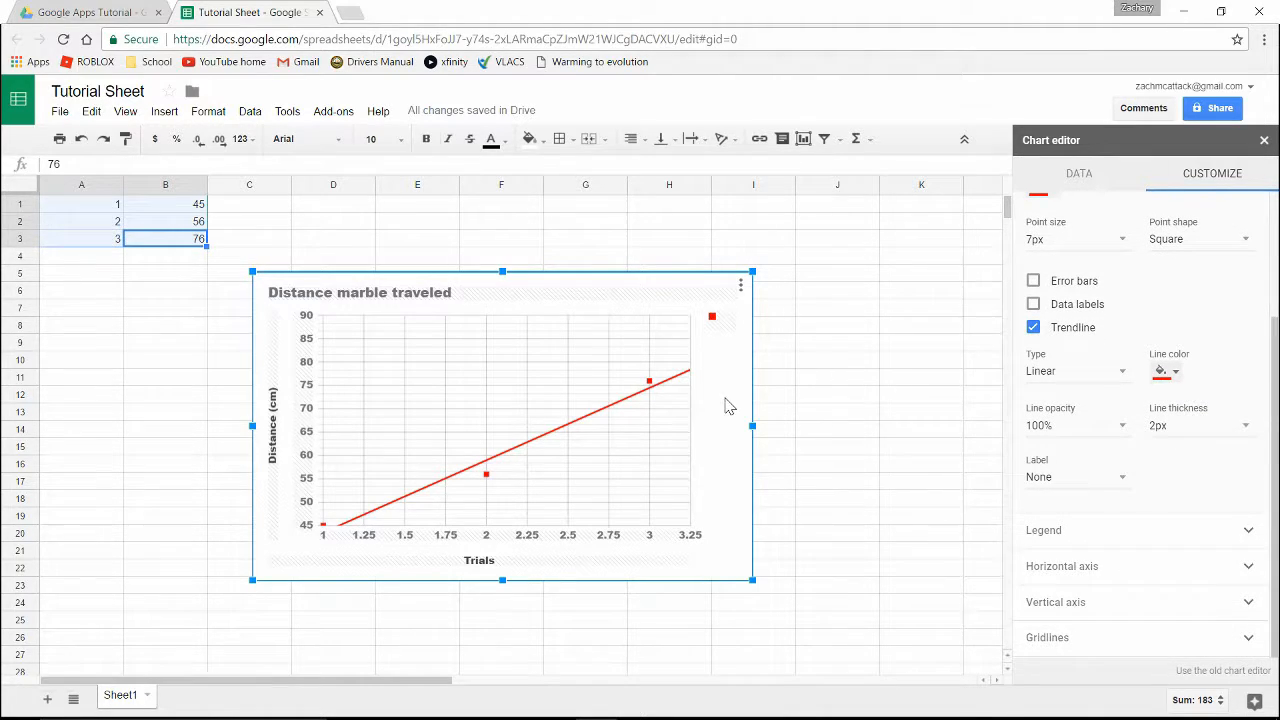
{"action": "left_click", "coordinate": [845, 342]}
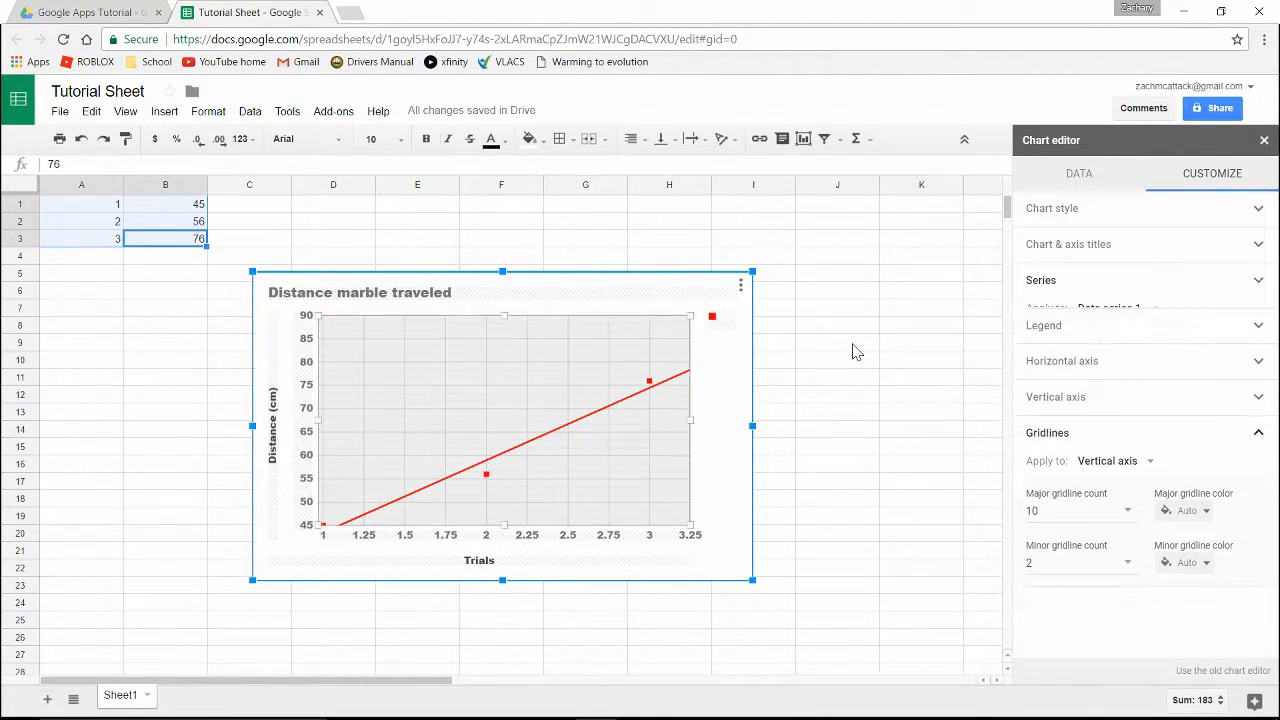
Move the chart to just below the data in columns A and B, starting at row 4
{"action": "left_click", "coordinate": [645, 366]}
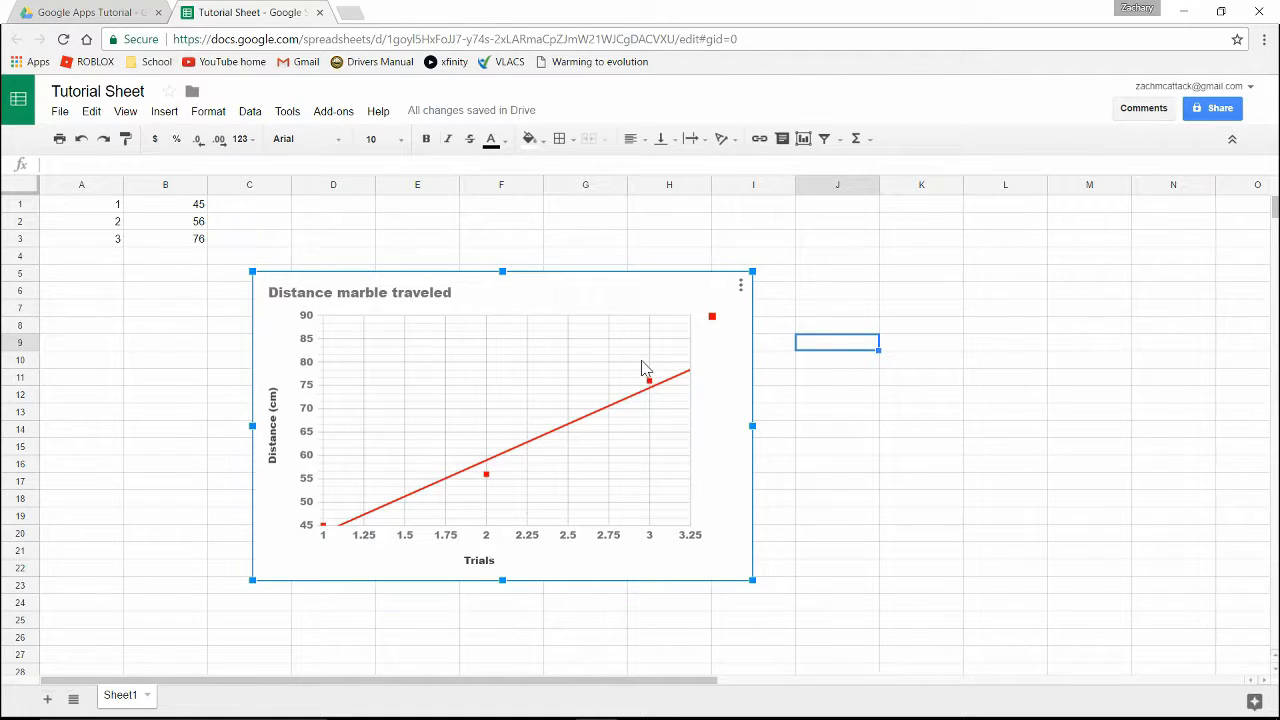
{"action": "left_click_drag", "start_coordinate": [590, 377], "coordinate": [397, 358]}
{"action": "left_click", "coordinate": [256, 248]}
Look through the chart's editing options and copy the Distance marble traveled chart
{"action": "left_click", "coordinate": [266, 303]}
{"action": "right_click", "coordinate": [269, 310]}
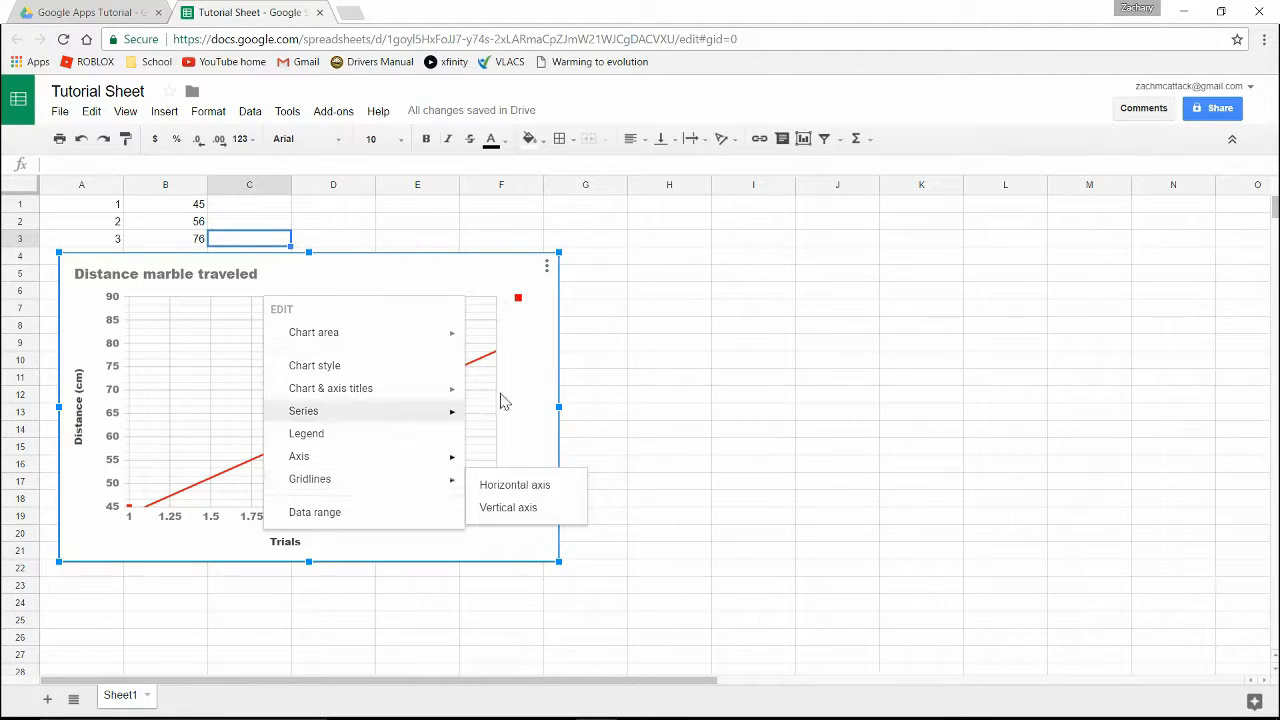
{"action": "left_click", "coordinate": [612, 380]}
{"action": "right_click", "coordinate": [325, 401]}
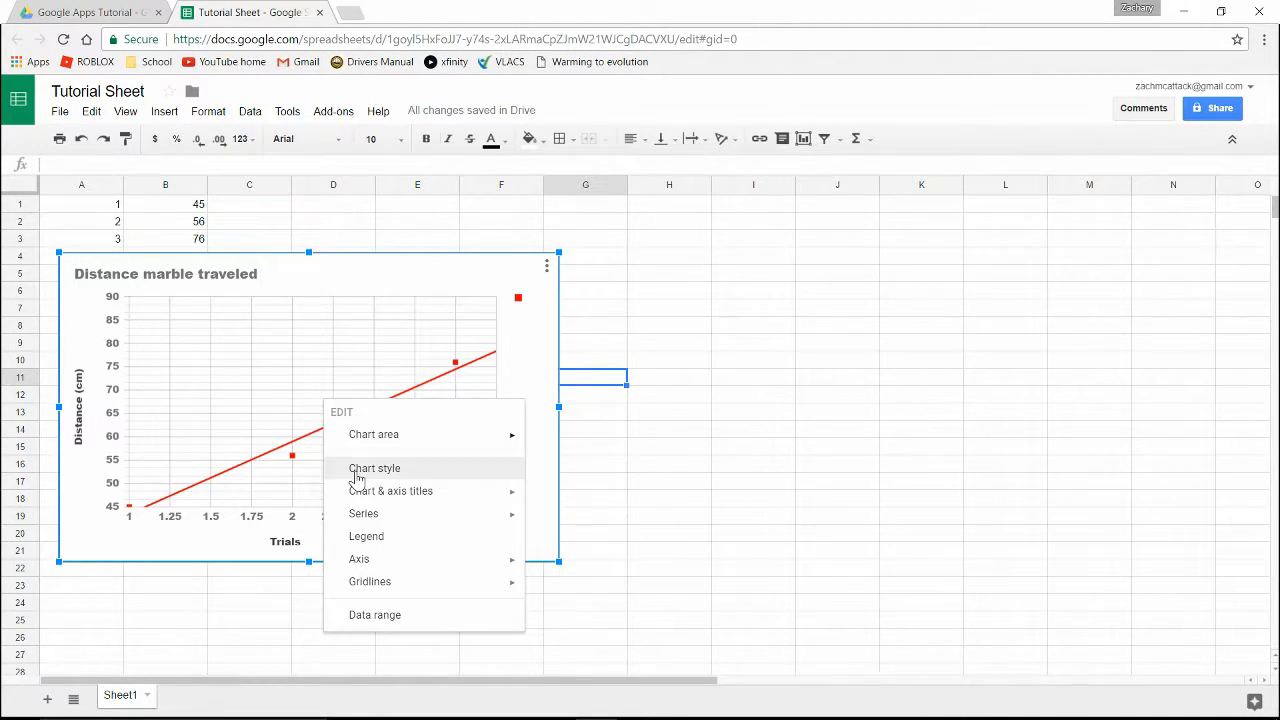
{"action": "double_click", "coordinate": [242, 450]}
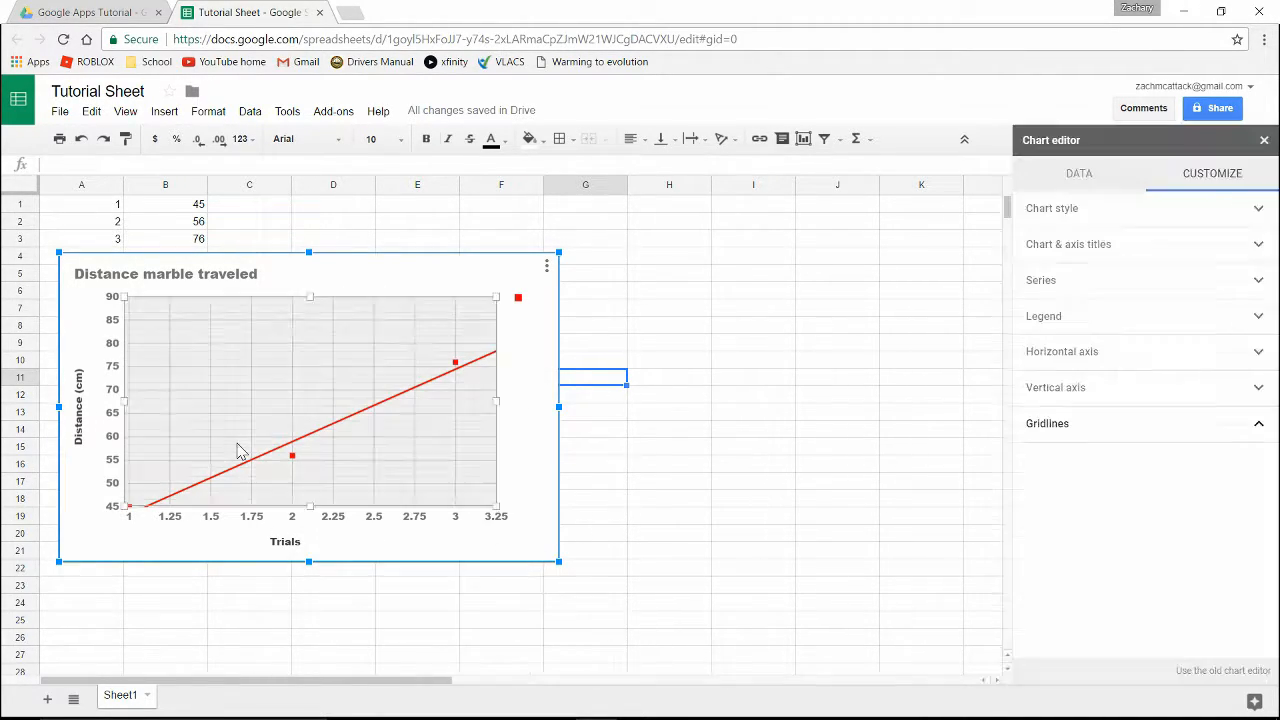
{"action": "left_click", "coordinate": [520, 465]}
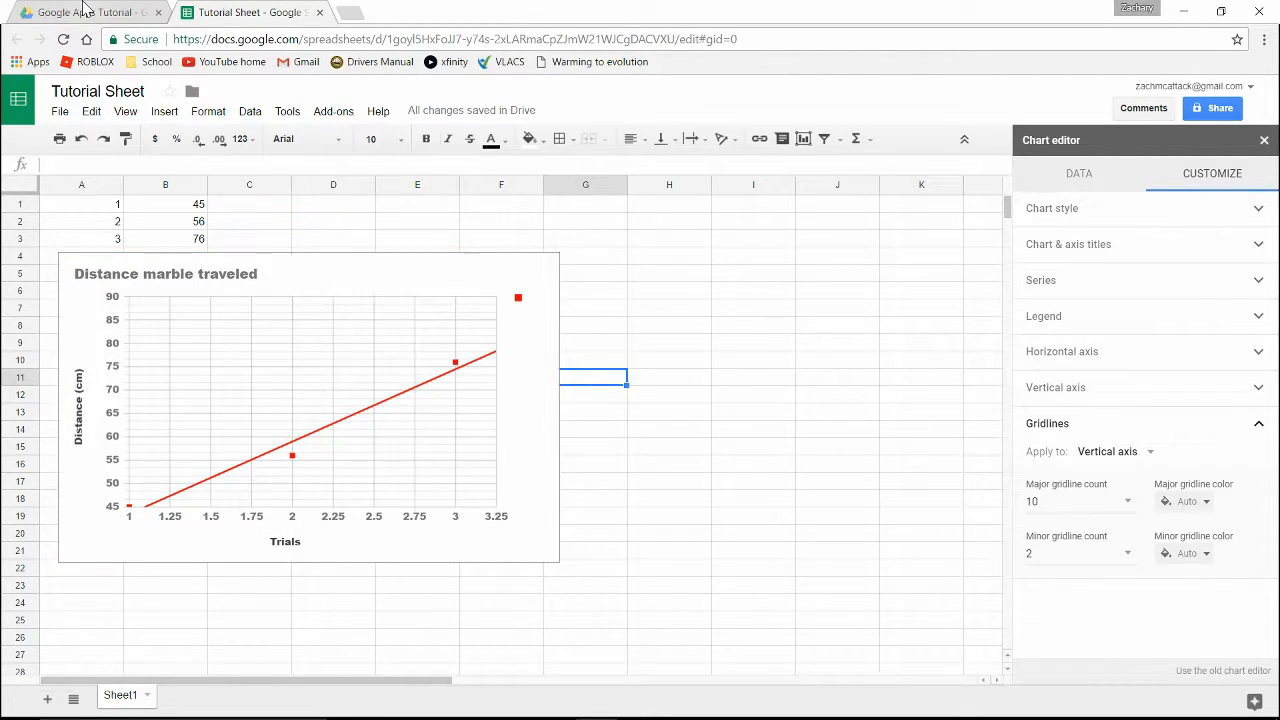
Open the Drive Tutorial document from Google Drive and paste the copied chart above the text
{"action": "left_click", "coordinate": [88, 12]}
{"action": "double_click", "coordinate": [285, 318]}
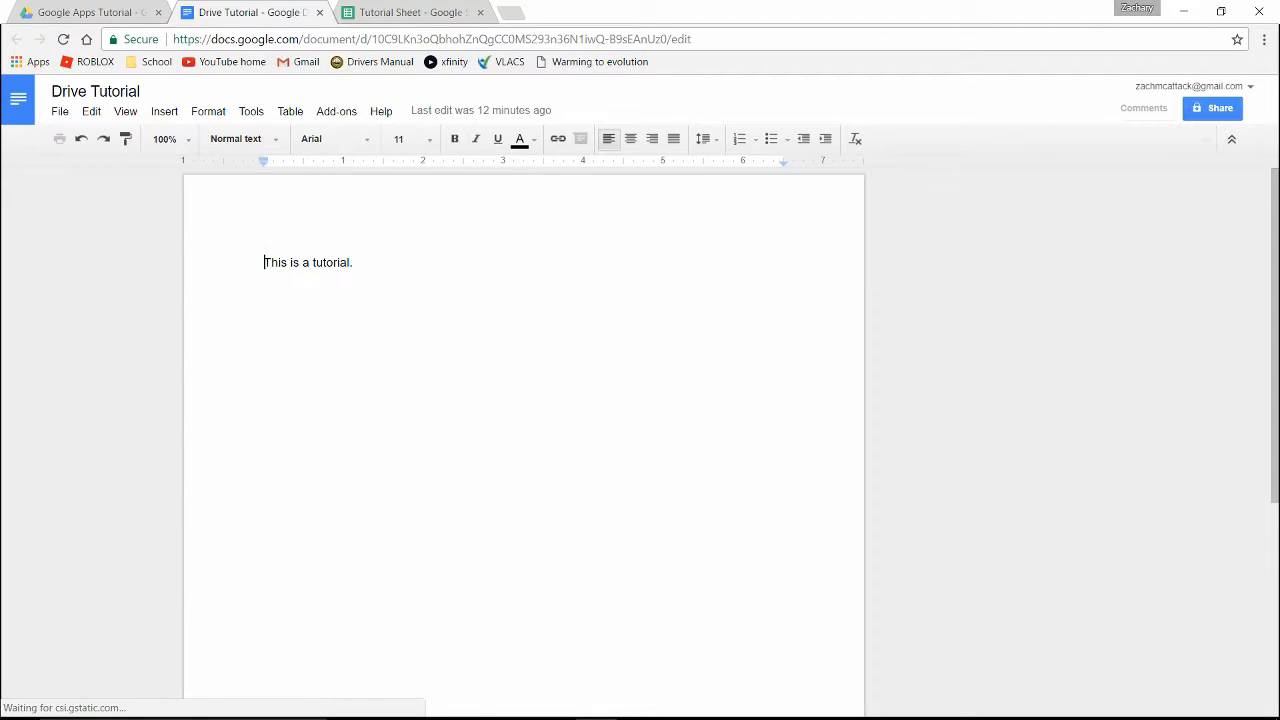
{"action": "key", "text": "ctrl+v"}
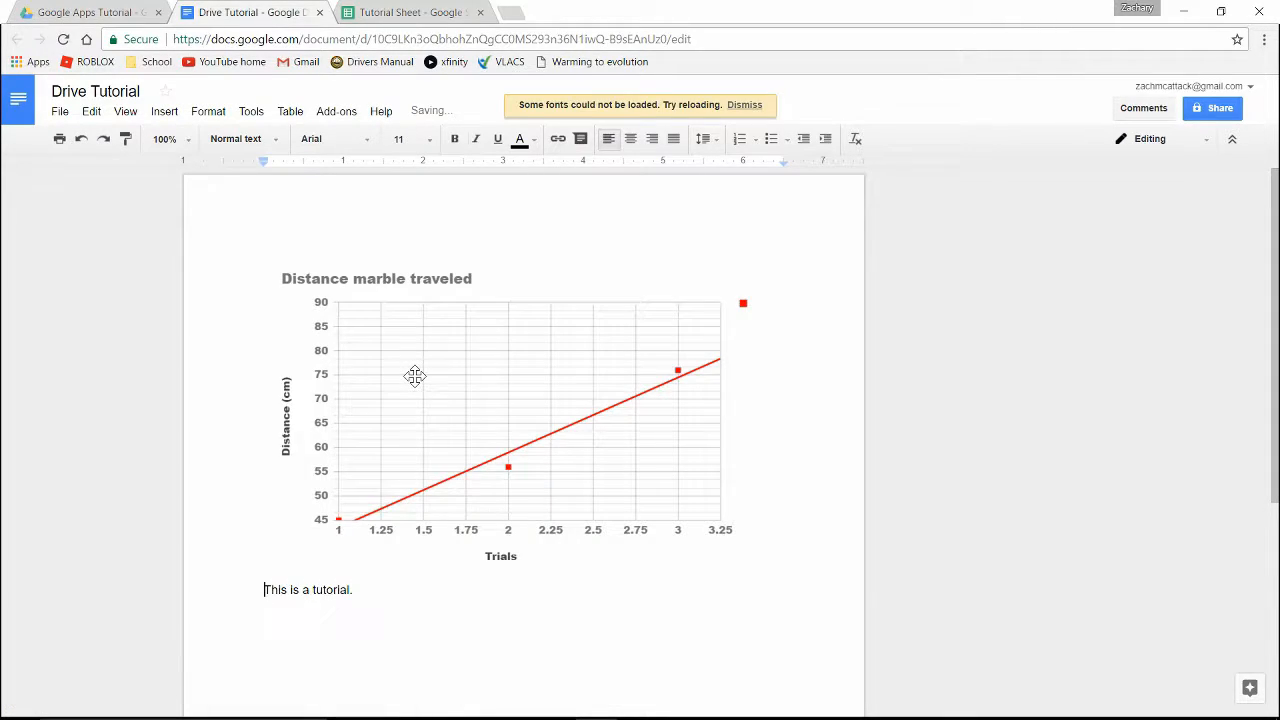
{"action": "left_click", "coordinate": [526, 385]}
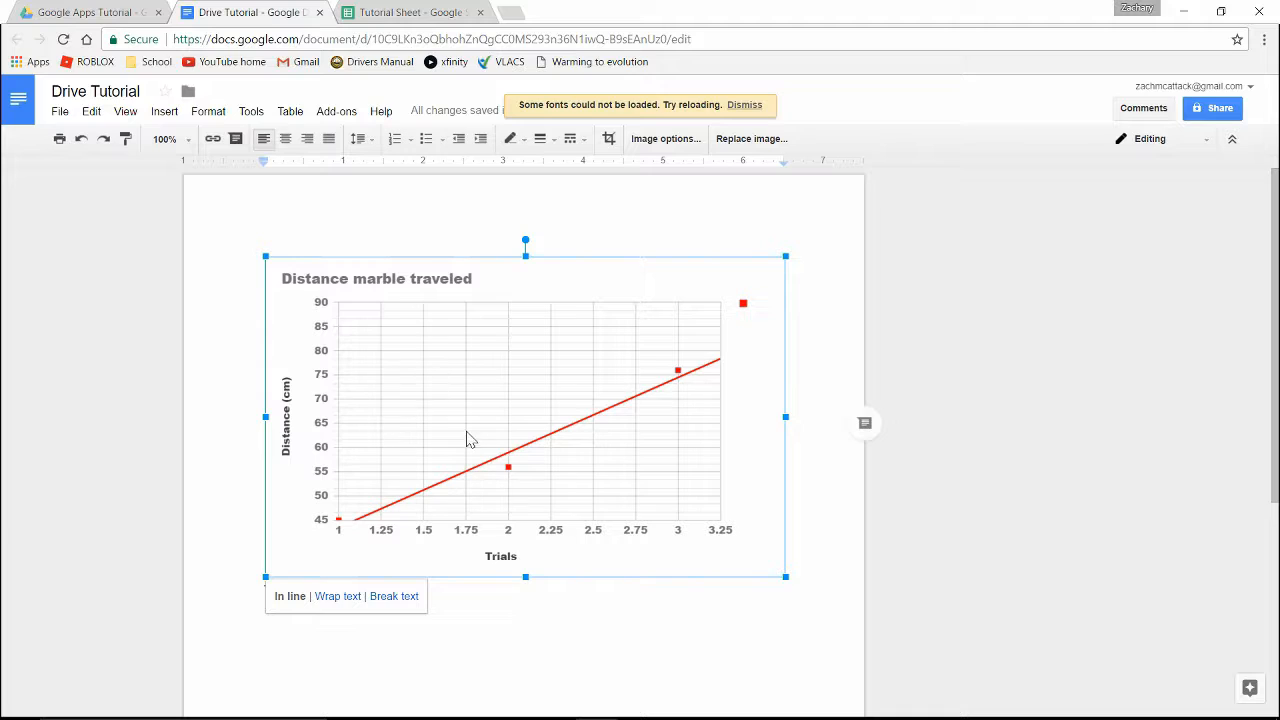
{"action": "left_click", "coordinate": [492, 593]}
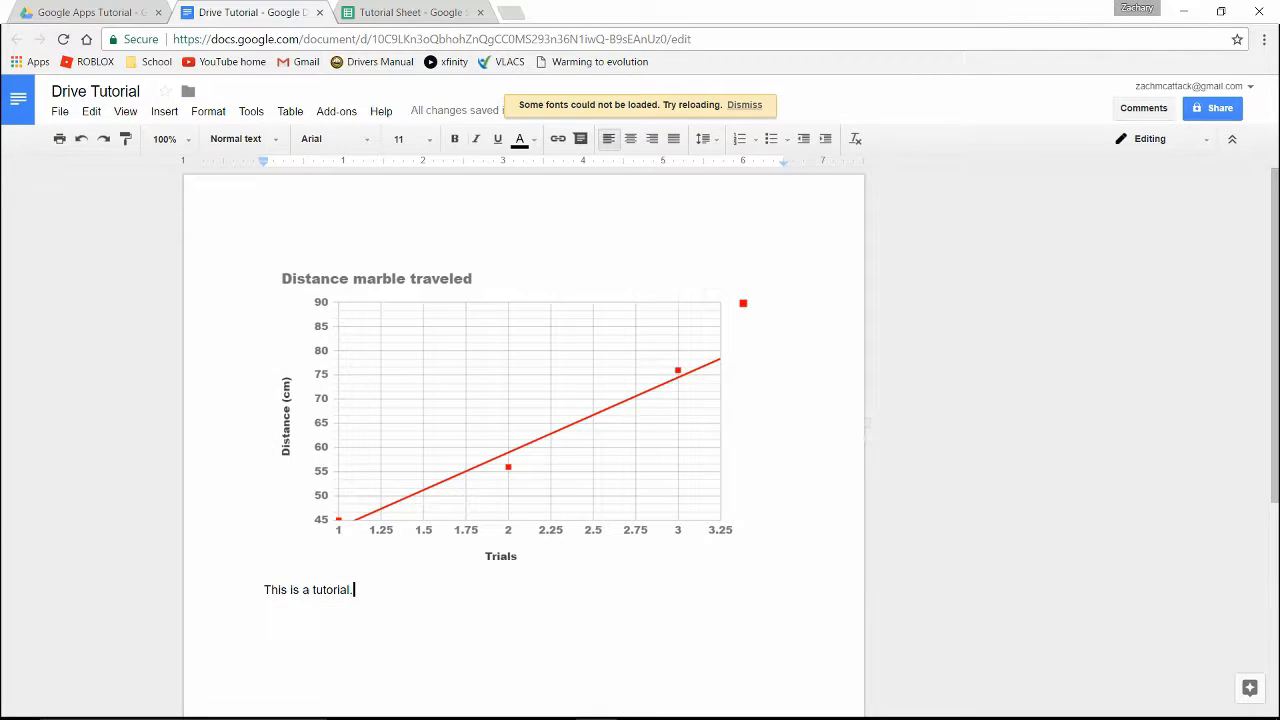
{"action": "left_click", "coordinate": [263, 117]}
Return to the Tutorial Sheet spreadsheet and copy the data range A1:B3
{"action": "key", "text": "ctrl+Tab"}
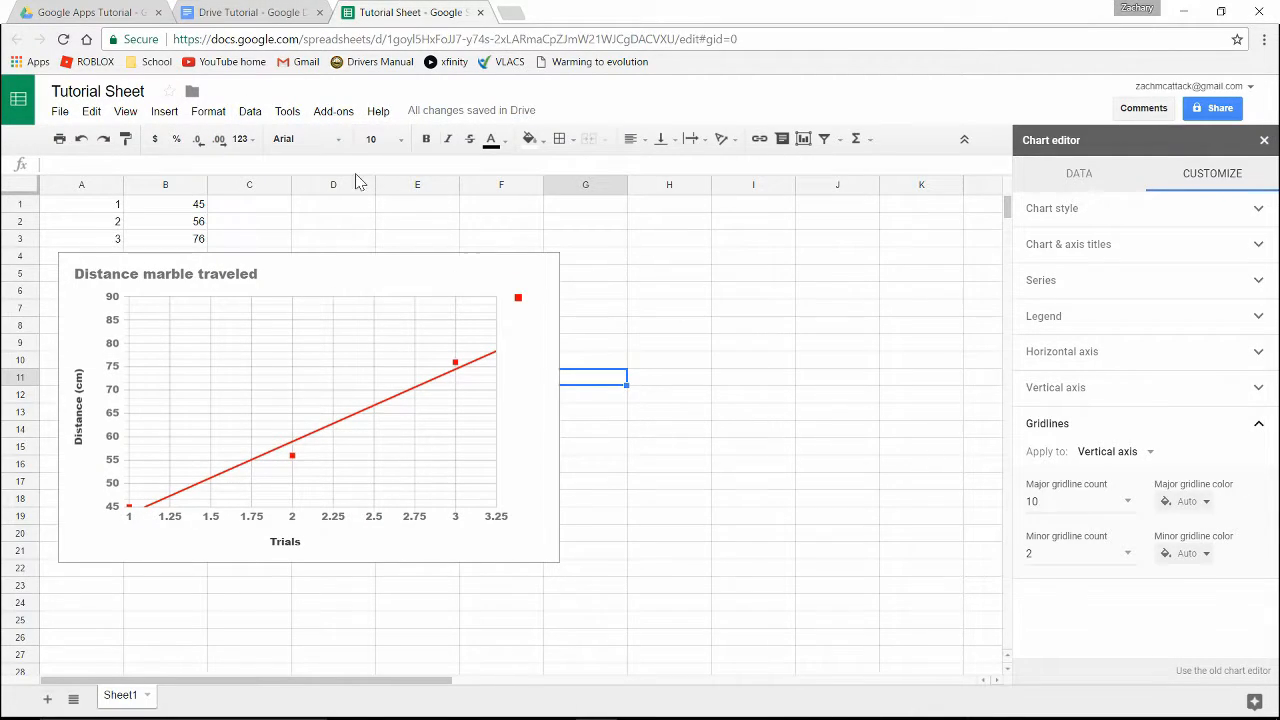
{"action": "left_click_drag", "start_coordinate": [110, 207], "coordinate": [169, 242]}
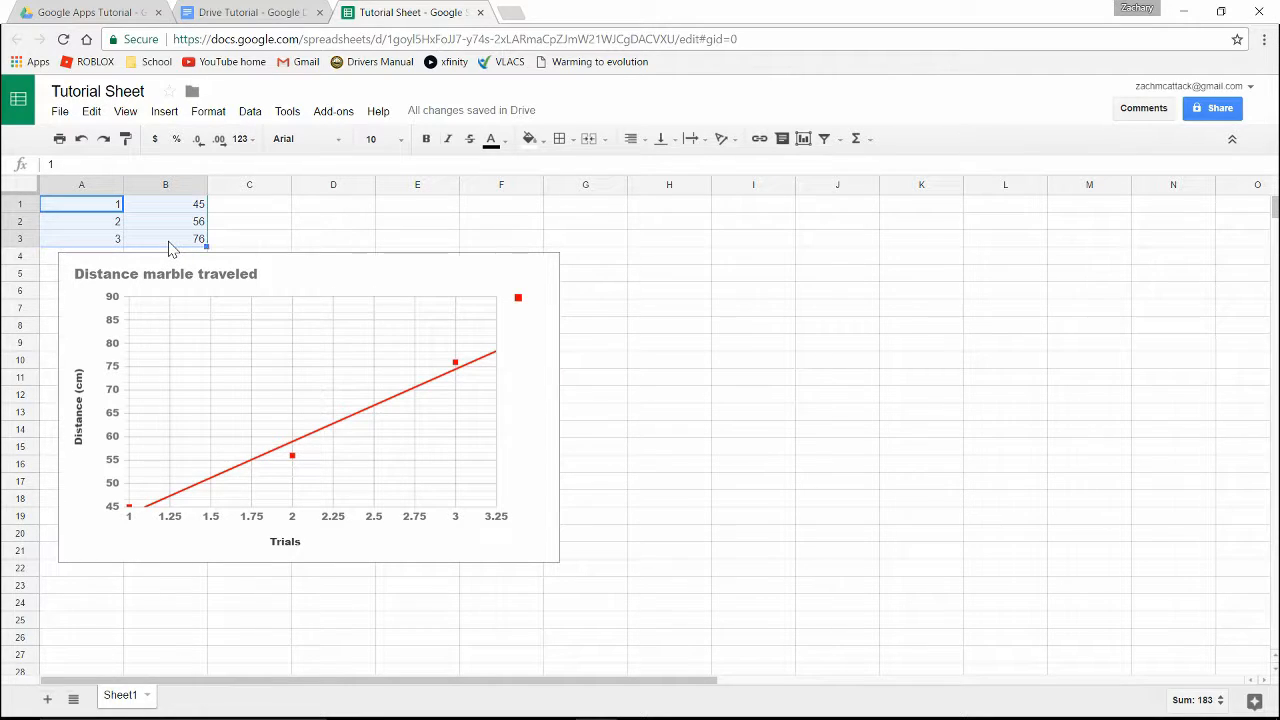
{"action": "key", "text": "ctrl+c"}
In the Drive Tutorial document, replace the line "This is a tutorial." with the copied table, linked to the spreadsheet
{"action": "left_click", "coordinate": [212, 10]}
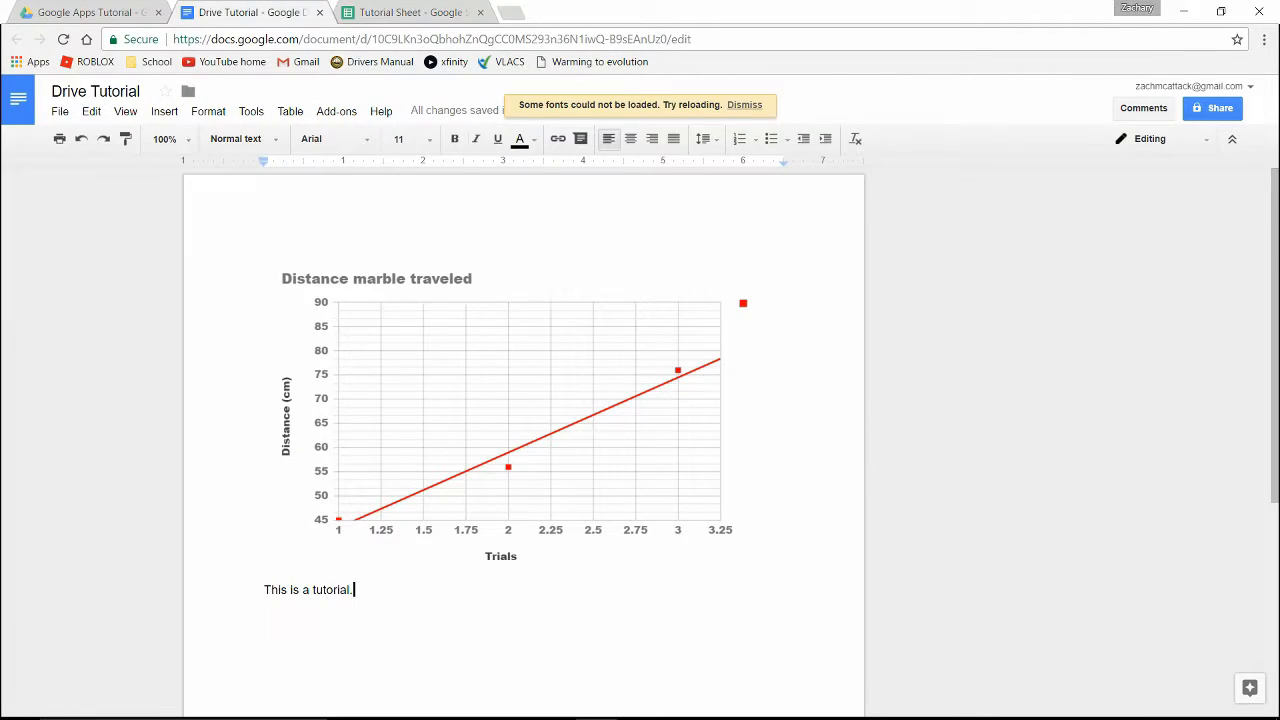
{"action": "left_click_drag", "start_coordinate": [354, 590], "coordinate": [263, 592]}
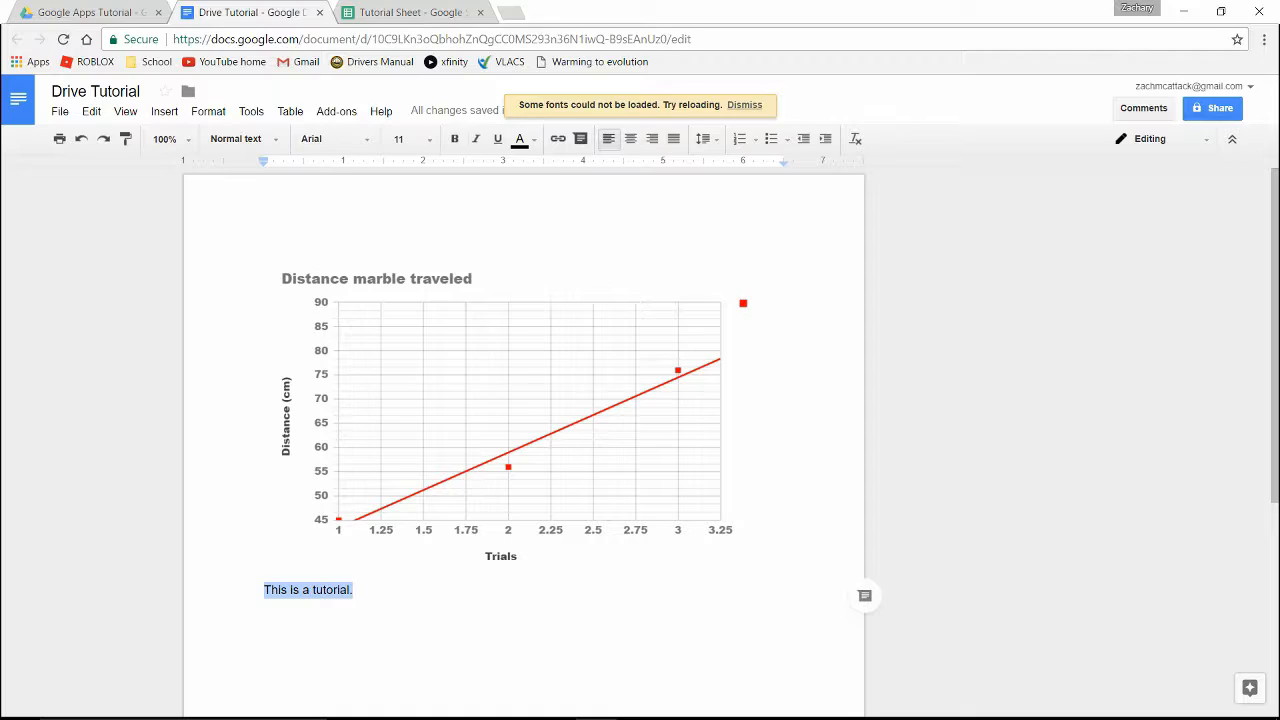
{"action": "key", "text": "ctrl+v"}
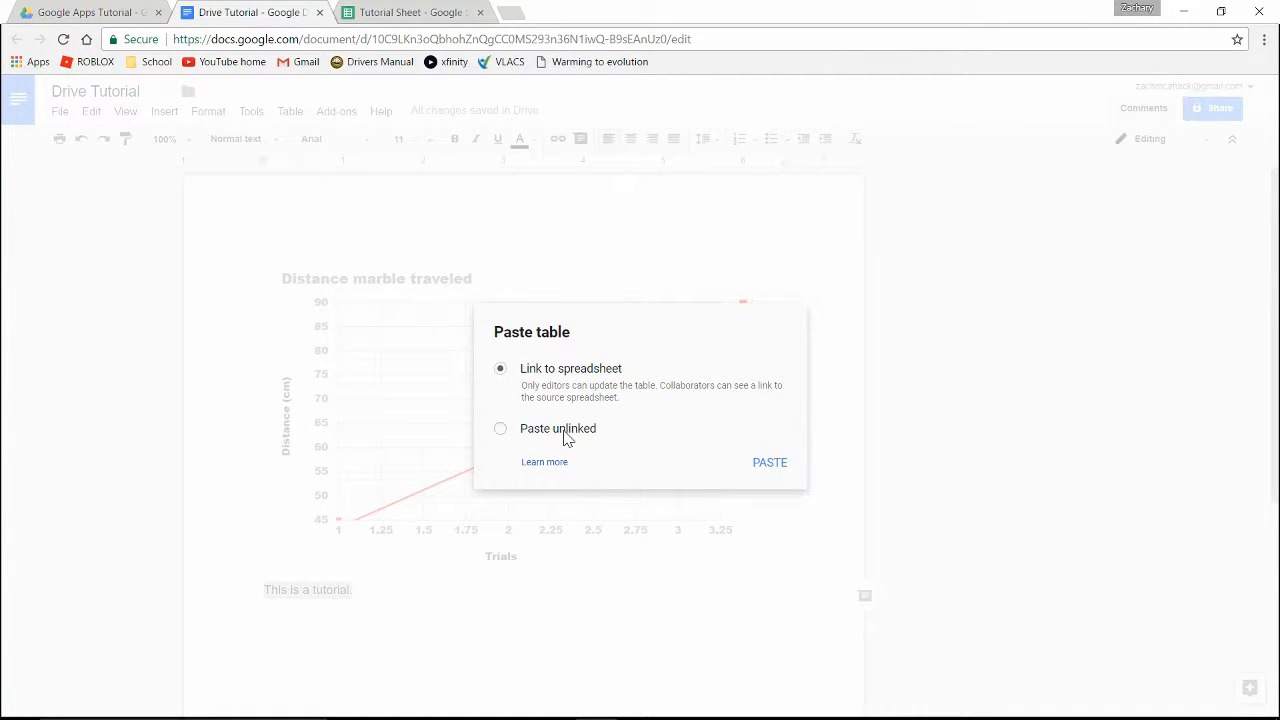
{"action": "left_click", "coordinate": [766, 463]}
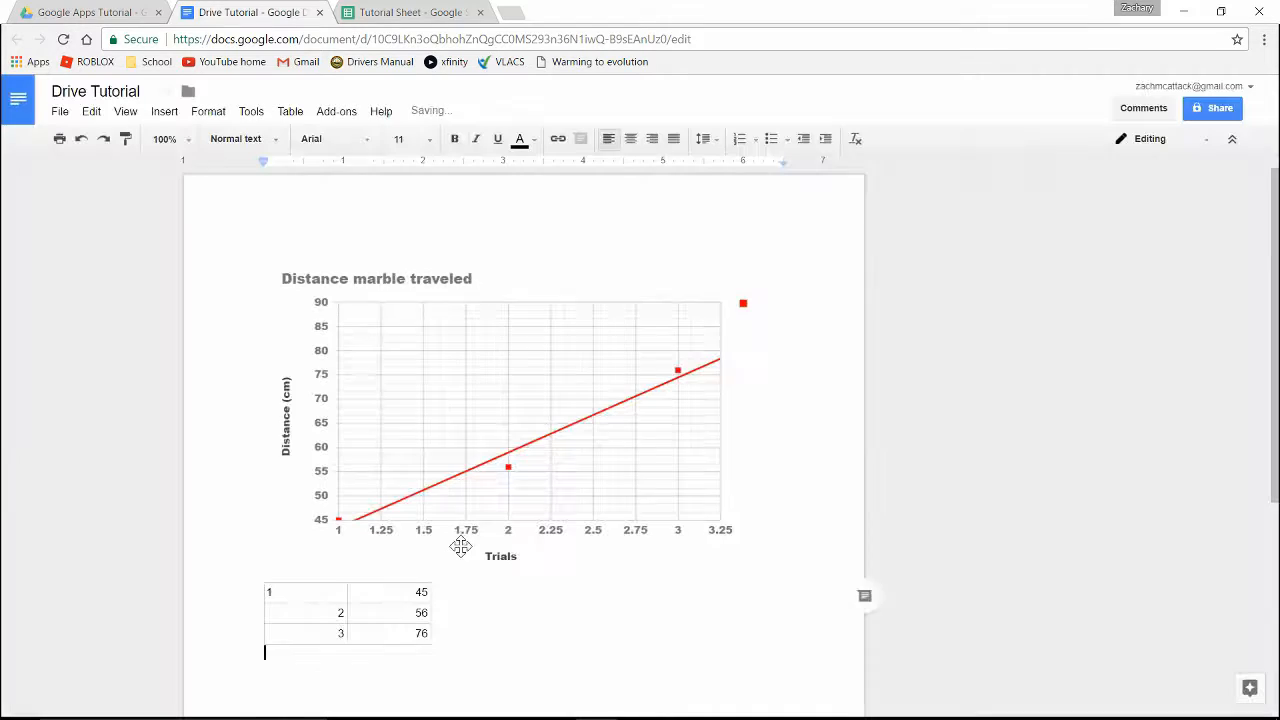
Right-align the 1 in the pasted table's first cell and place the cursor below the table
{"action": "scroll", "coordinate": [466, 543], "scroll_direction": "down", "scroll_amount": 1}
{"action": "left_click", "coordinate": [270, 509]}
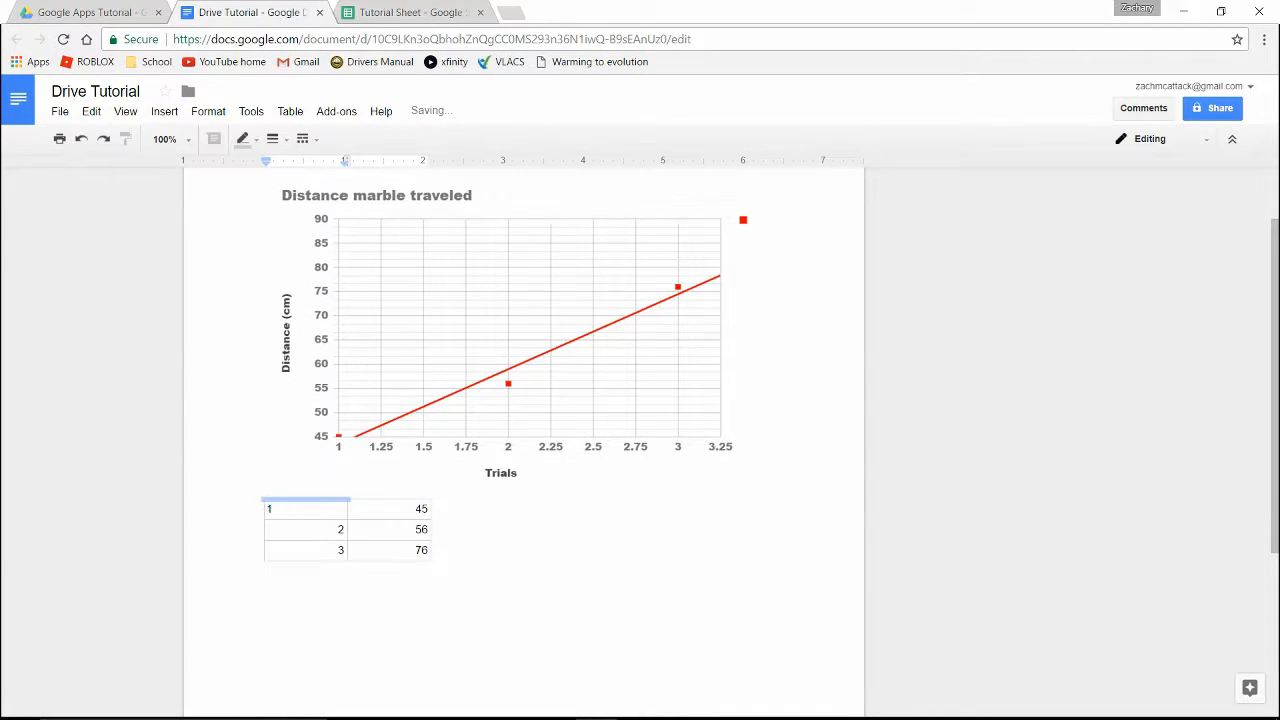
{"action": "left_click", "coordinate": [652, 138]}
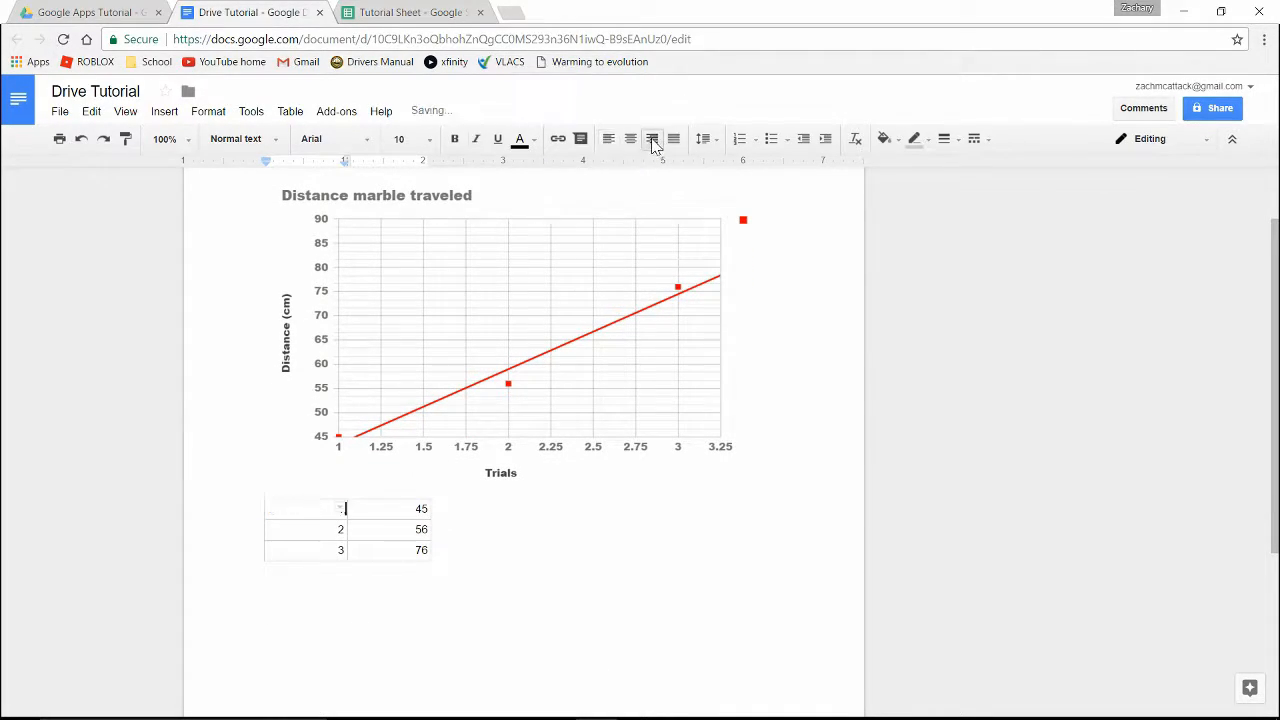
{"action": "key", "text": "Down"}
{"action": "key", "text": "Down"}
{"action": "key", "text": "Down"}
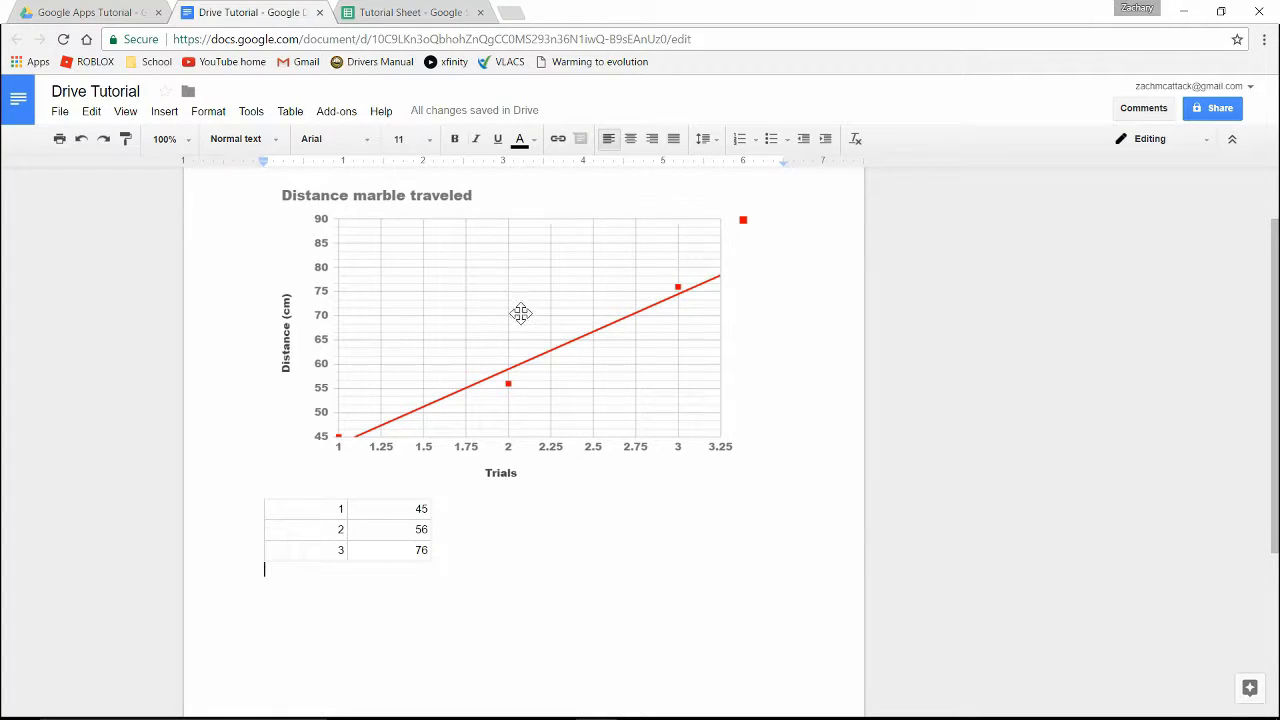
Compare the data and chart in the Tutorial Sheet spreadsheet with their copies in the Drive Tutorial document
{"action": "left_click", "coordinate": [412, 12]}
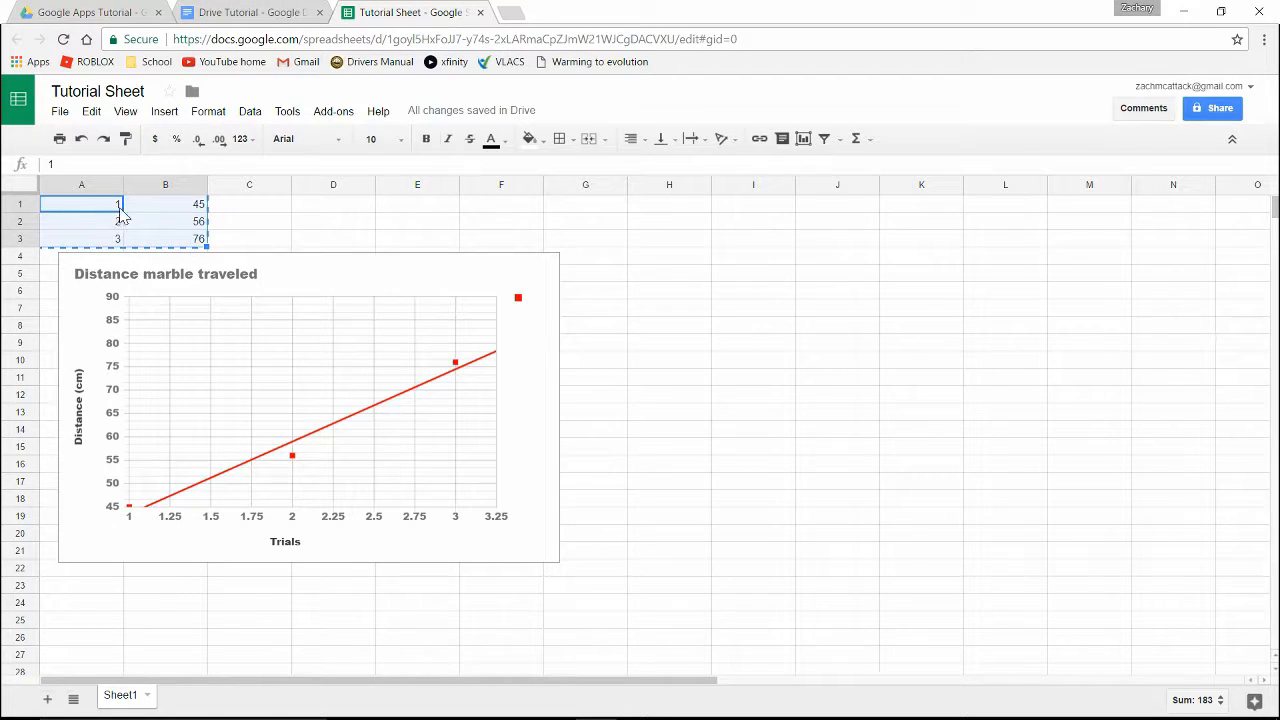
{"action": "left_click", "coordinate": [252, 8]}
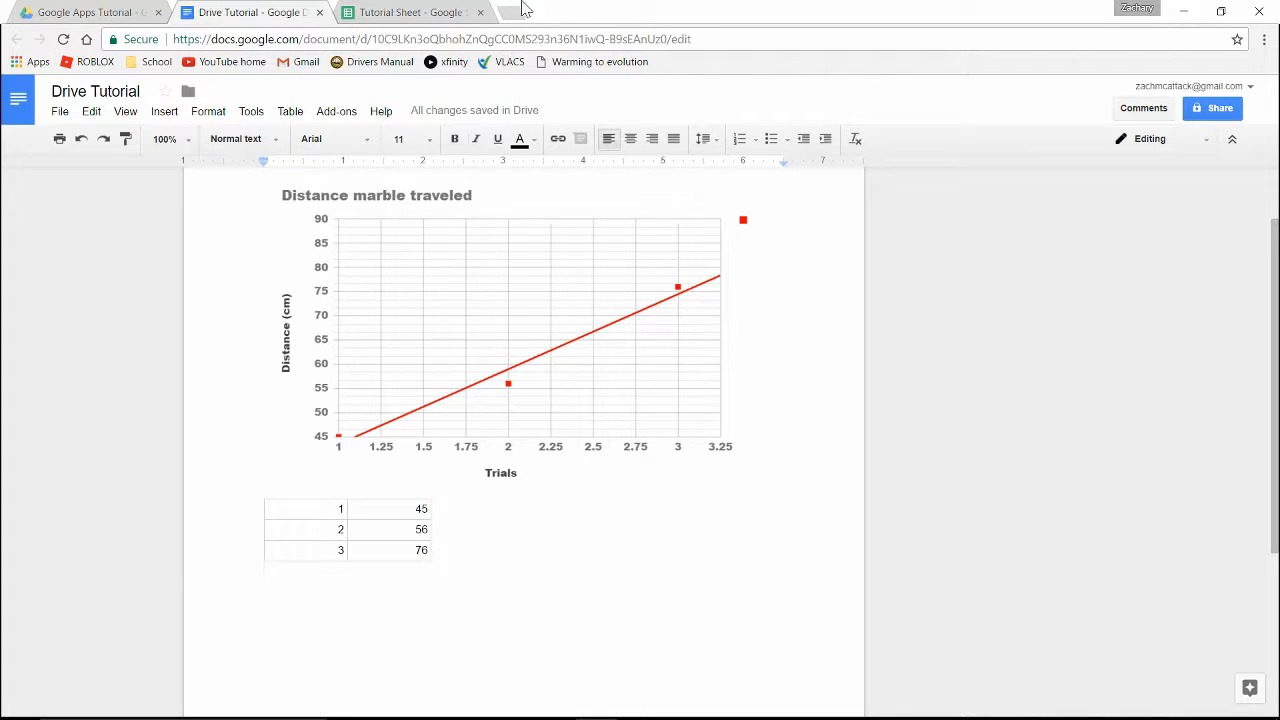
{"action": "left_click", "coordinate": [445, 12]}
{"action": "left_click", "coordinate": [735, 431]}
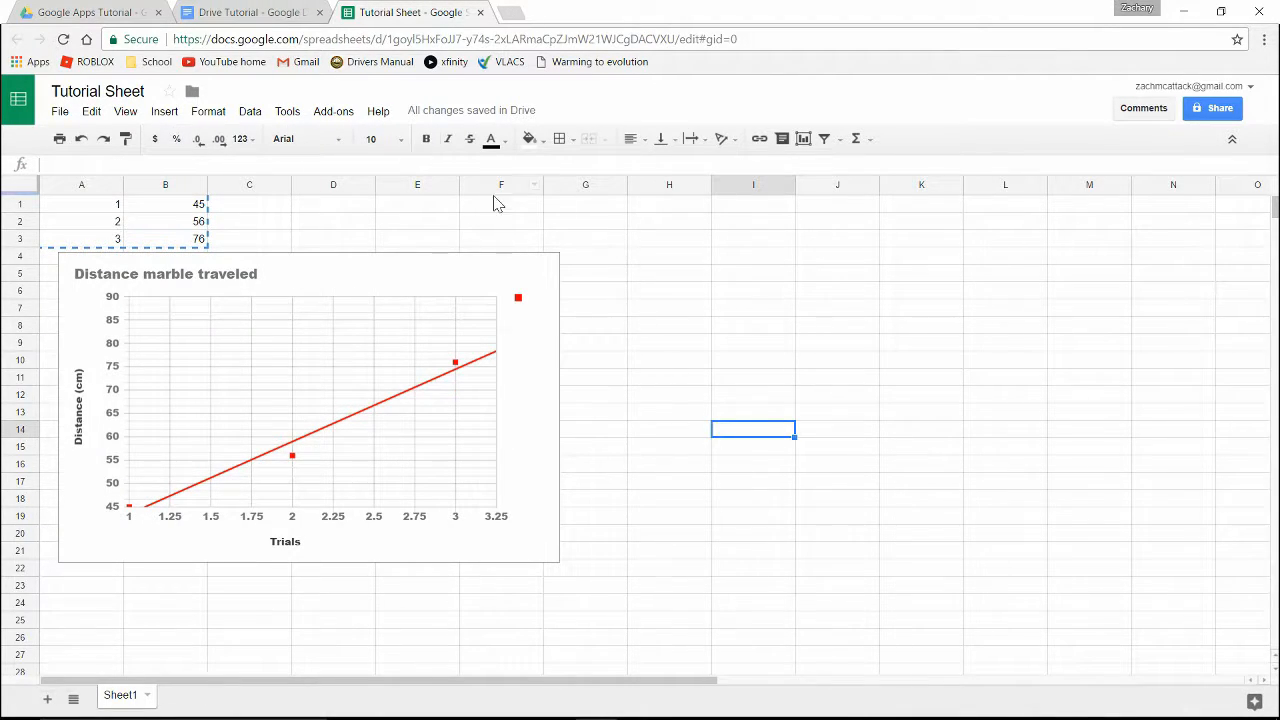
{"action": "left_click", "coordinate": [184, 241]}
{"action": "left_click", "coordinate": [226, 243]}
{"action": "left_click_drag", "start_coordinate": [190, 222], "coordinate": [112, 206]}
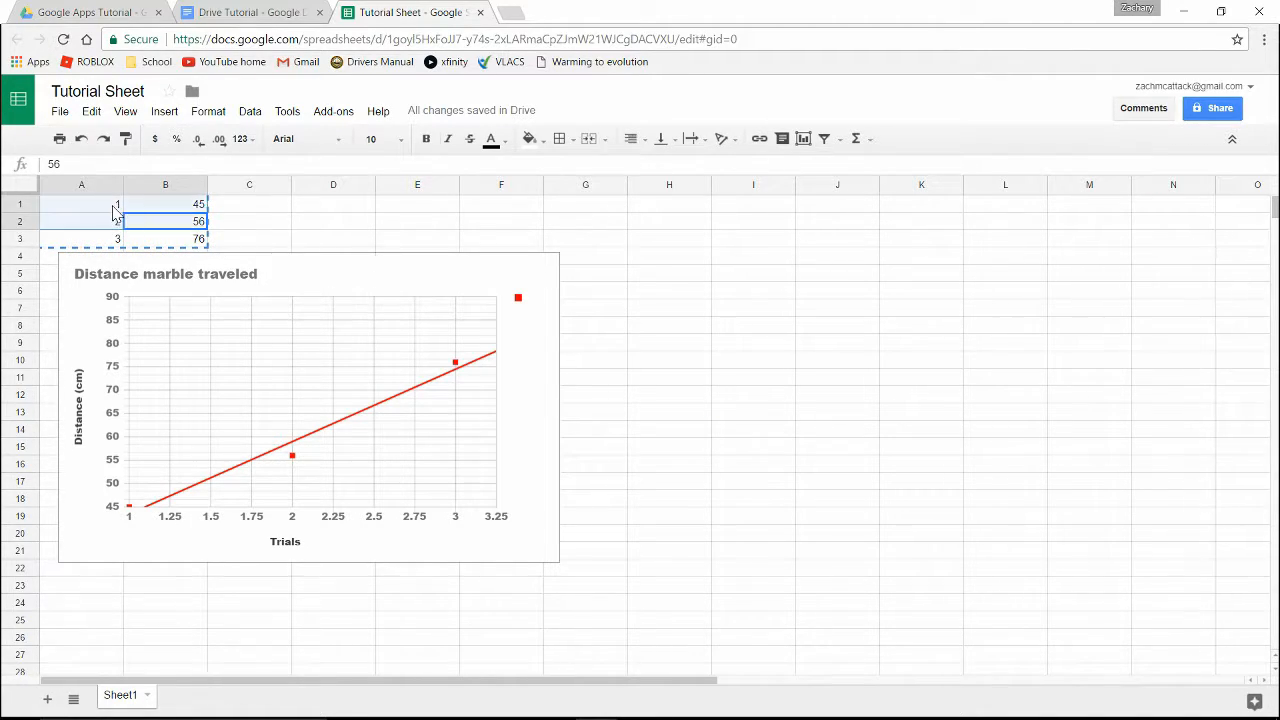
{"action": "left_click", "coordinate": [270, 224]}
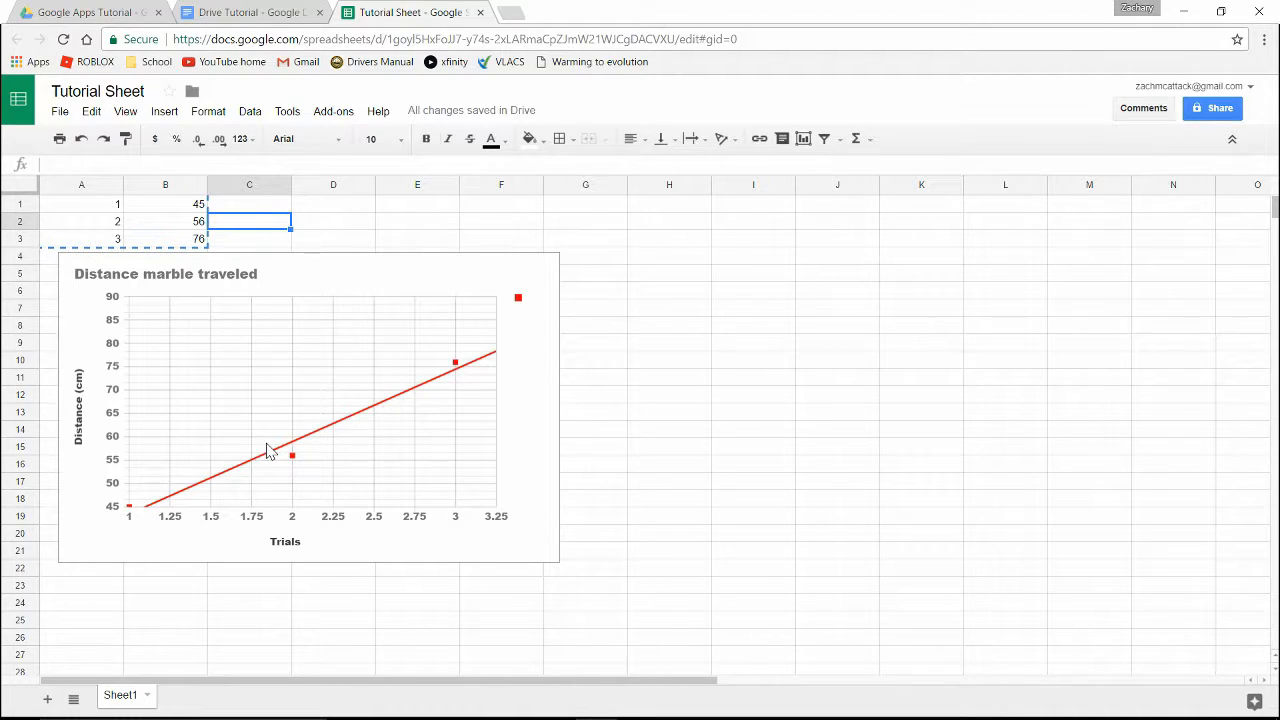
{"action": "left_click", "coordinate": [721, 140]}
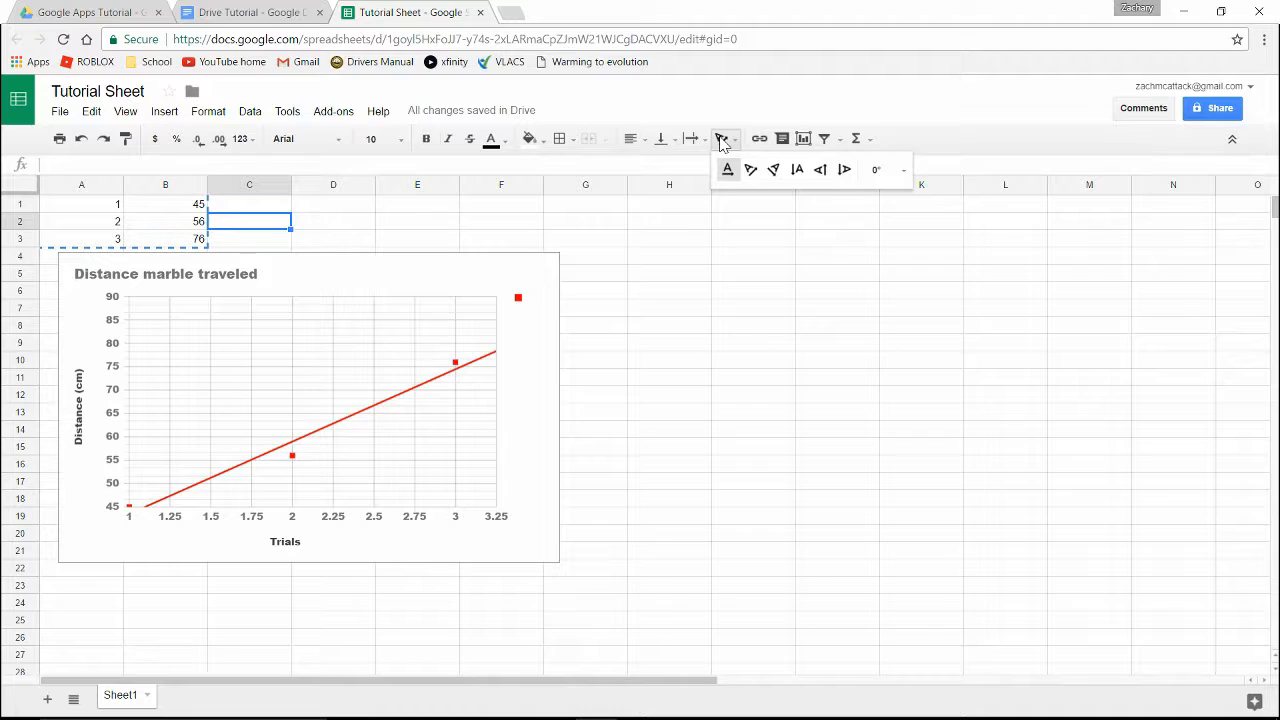
{"action": "left_click", "coordinate": [721, 140]}
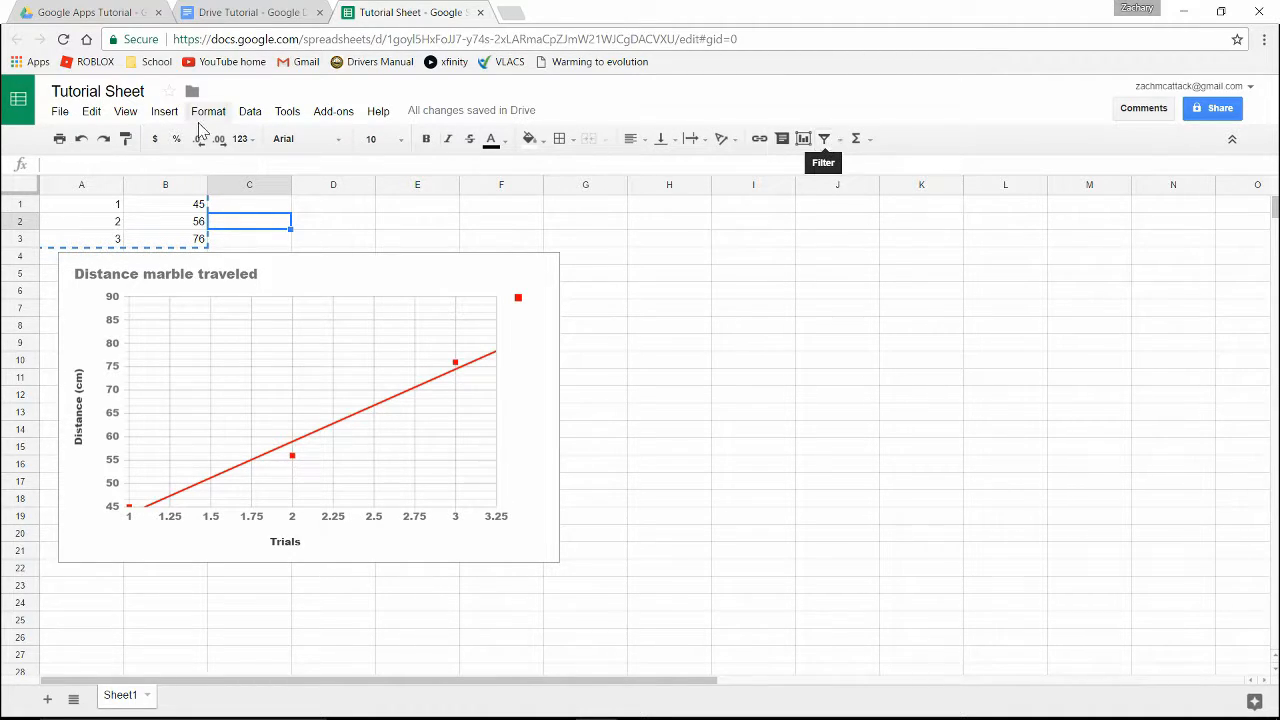
Preview the spreadsheet's printout with gridlines hidden and shown, and leave the print settings without printing
{"action": "left_click", "coordinate": [125, 112]}
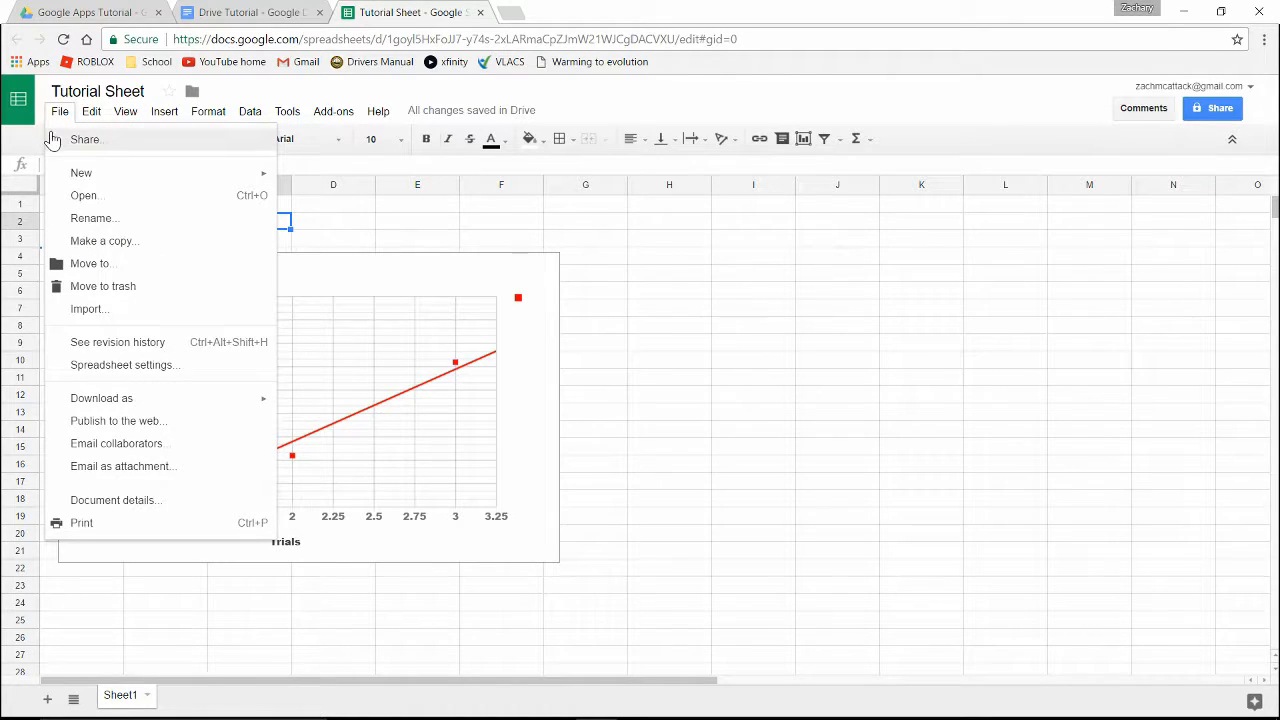
{"action": "key", "text": "ctrl+p"}
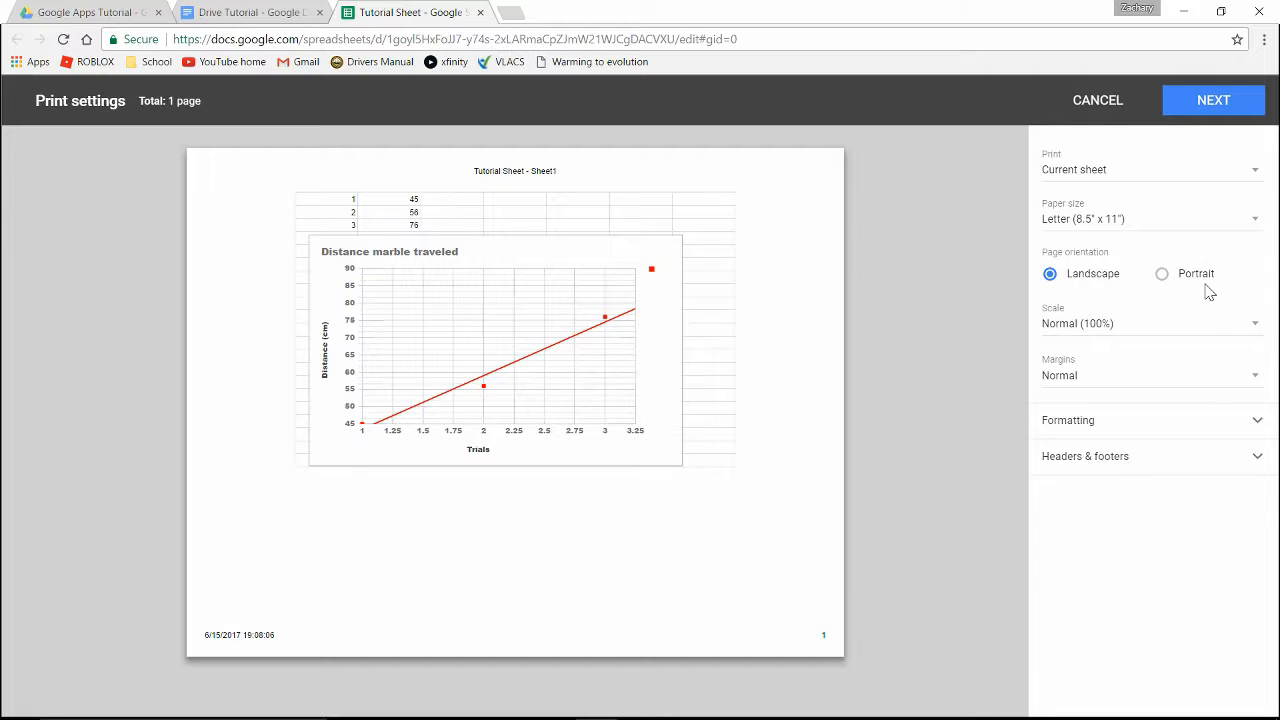
{"action": "left_click", "coordinate": [1118, 424]}
{"action": "left_click", "coordinate": [1112, 455]}
{"action": "left_click", "coordinate": [1110, 458]}
{"action": "left_click", "coordinate": [1110, 458]}
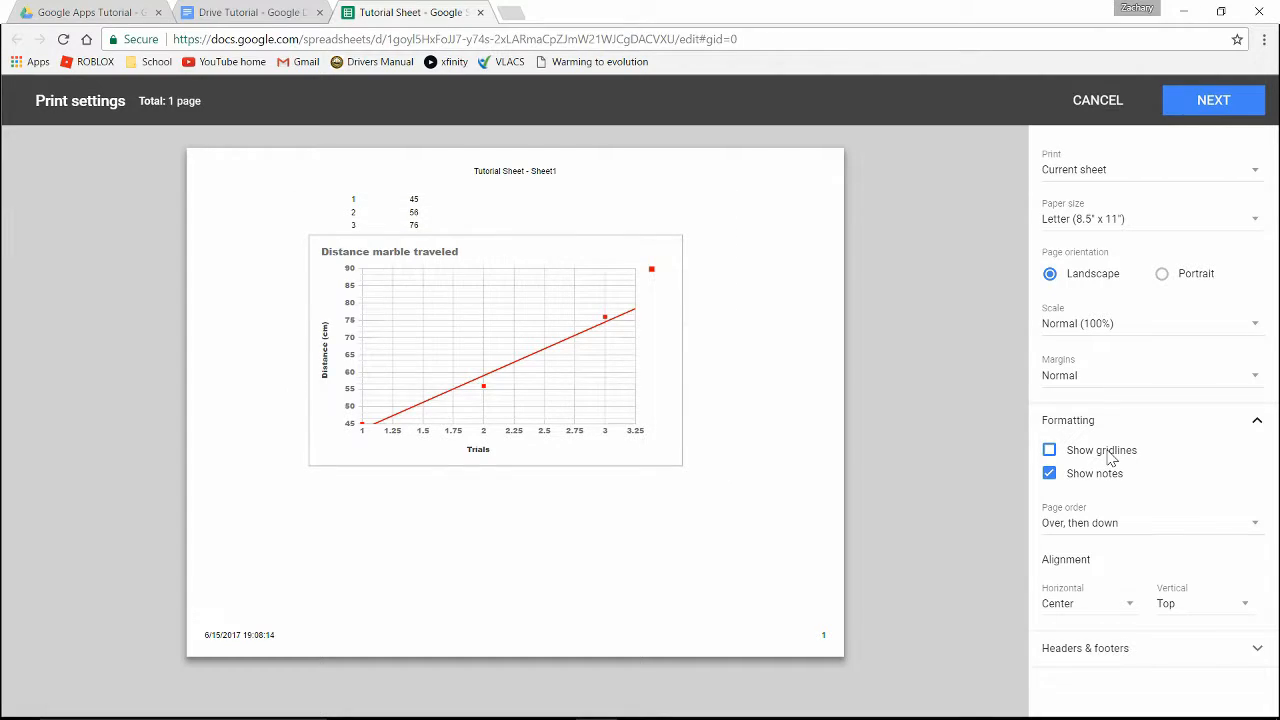
{"action": "left_click", "coordinate": [1101, 452]}
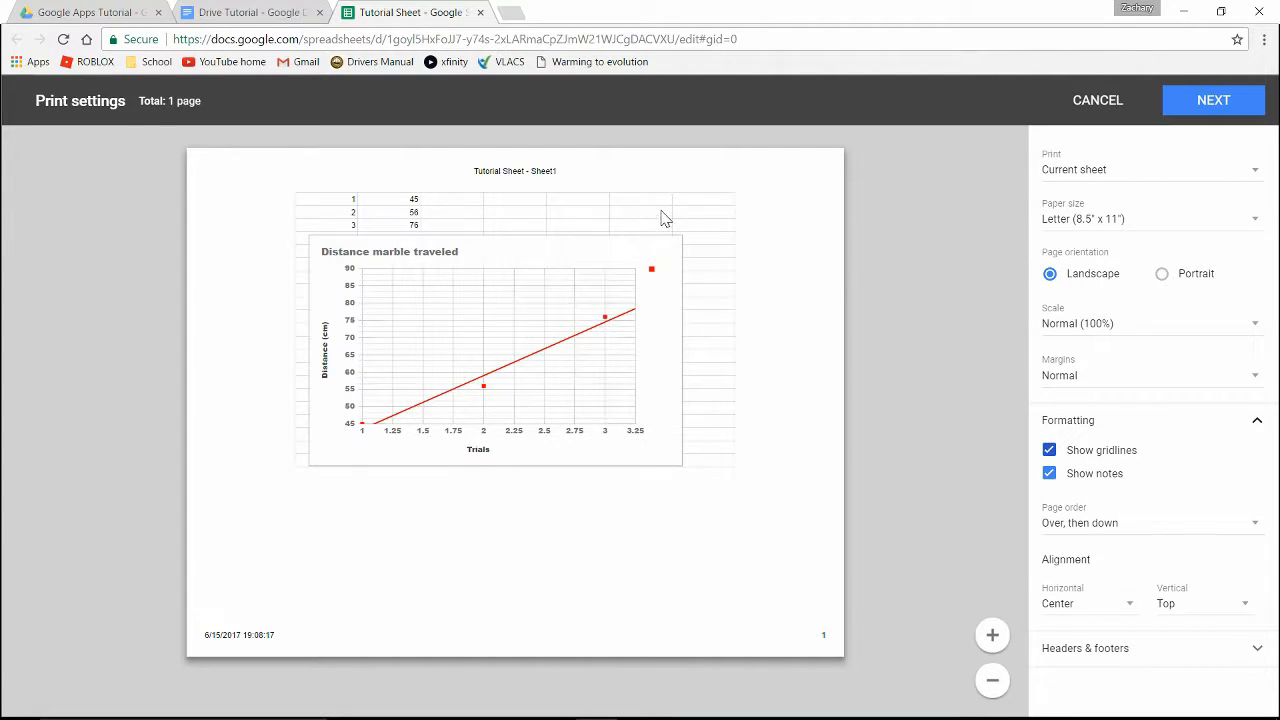
{"action": "left_click", "coordinate": [1095, 104]}
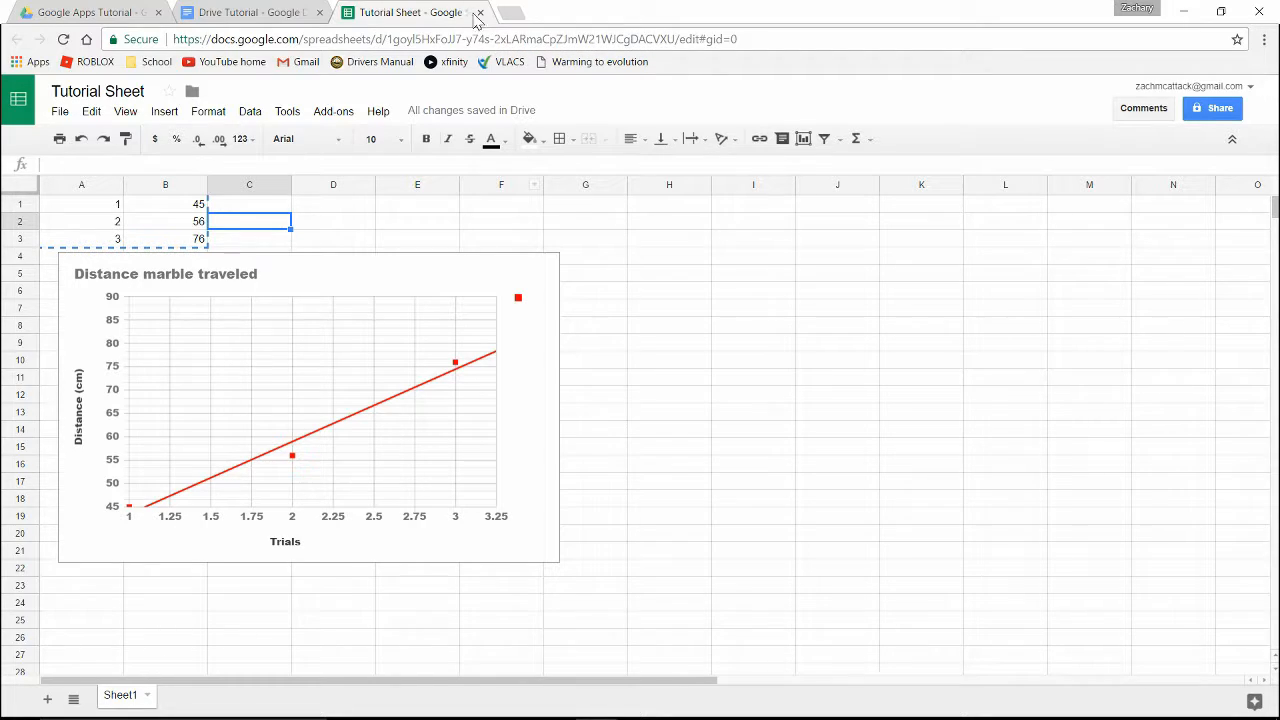
Close the spreadsheet and document, and create a new Google Drawings file in the Google Apps Tutorial folder
{"action": "left_click", "coordinate": [480, 12]}
{"action": "left_click", "coordinate": [319, 12]}
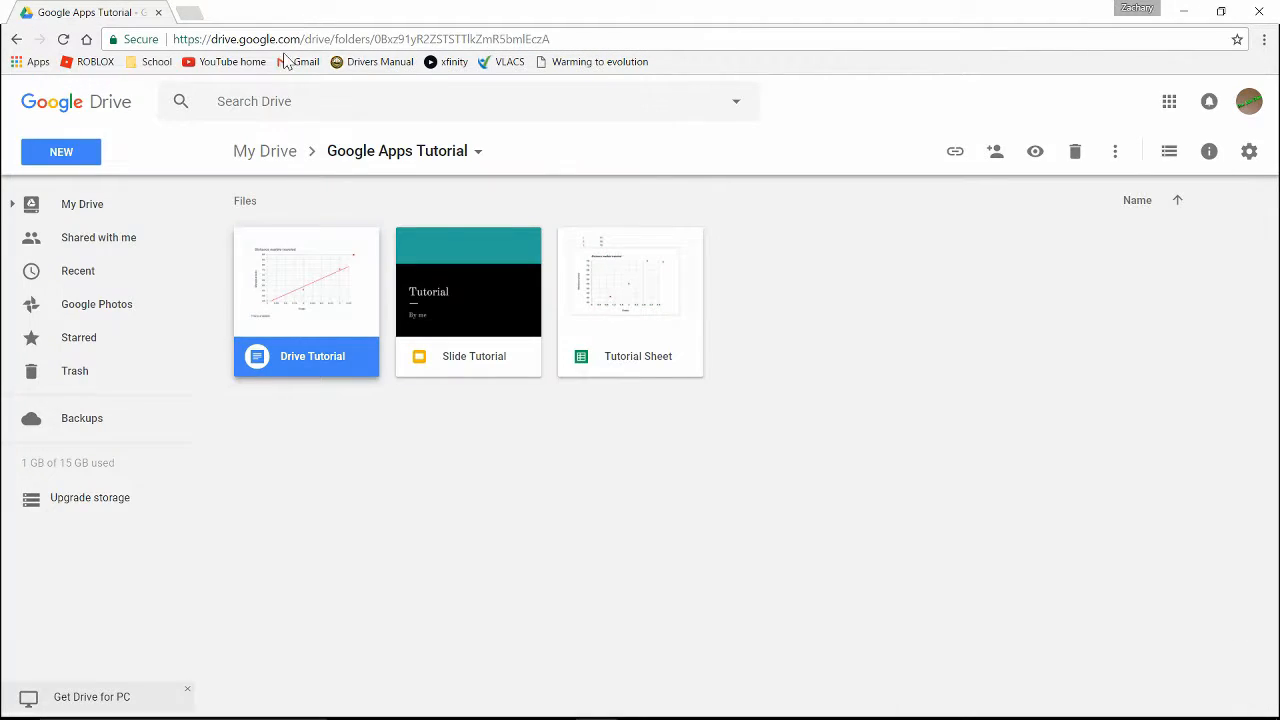
{"action": "left_click", "coordinate": [61, 151]}
{"action": "mouse_move", "coordinate": [148, 384]}
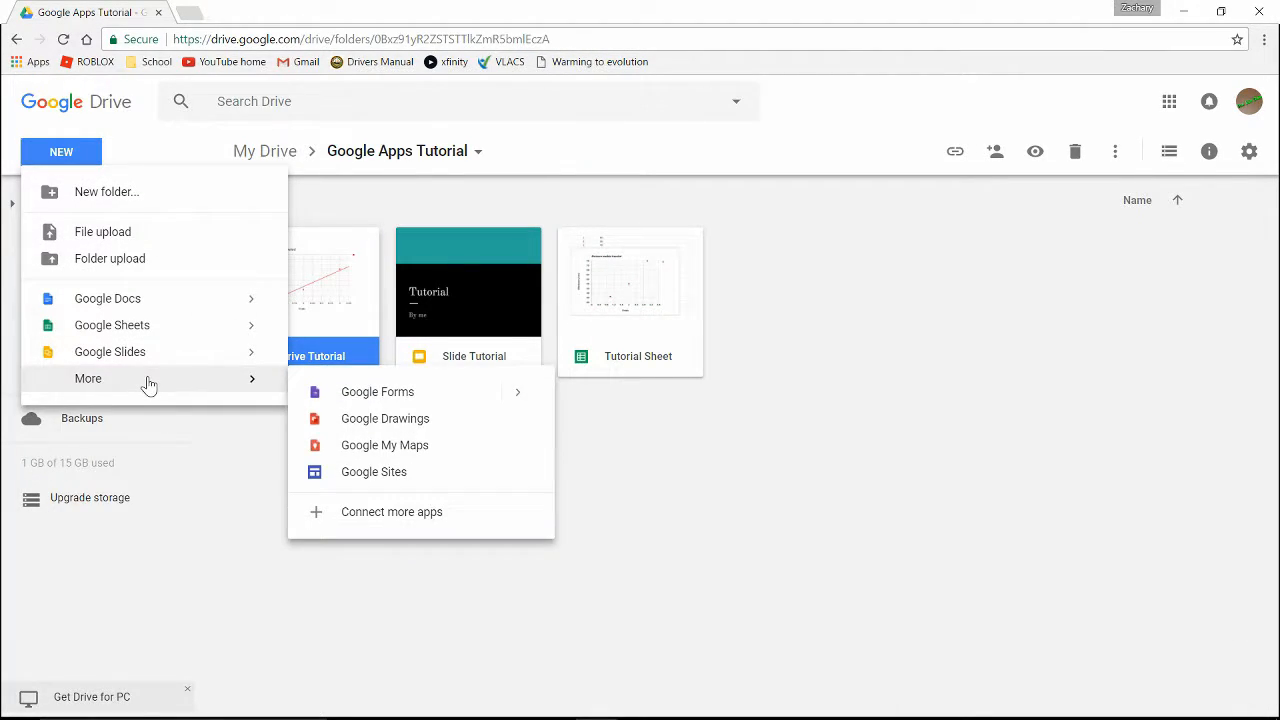
{"action": "left_click", "coordinate": [384, 421]}
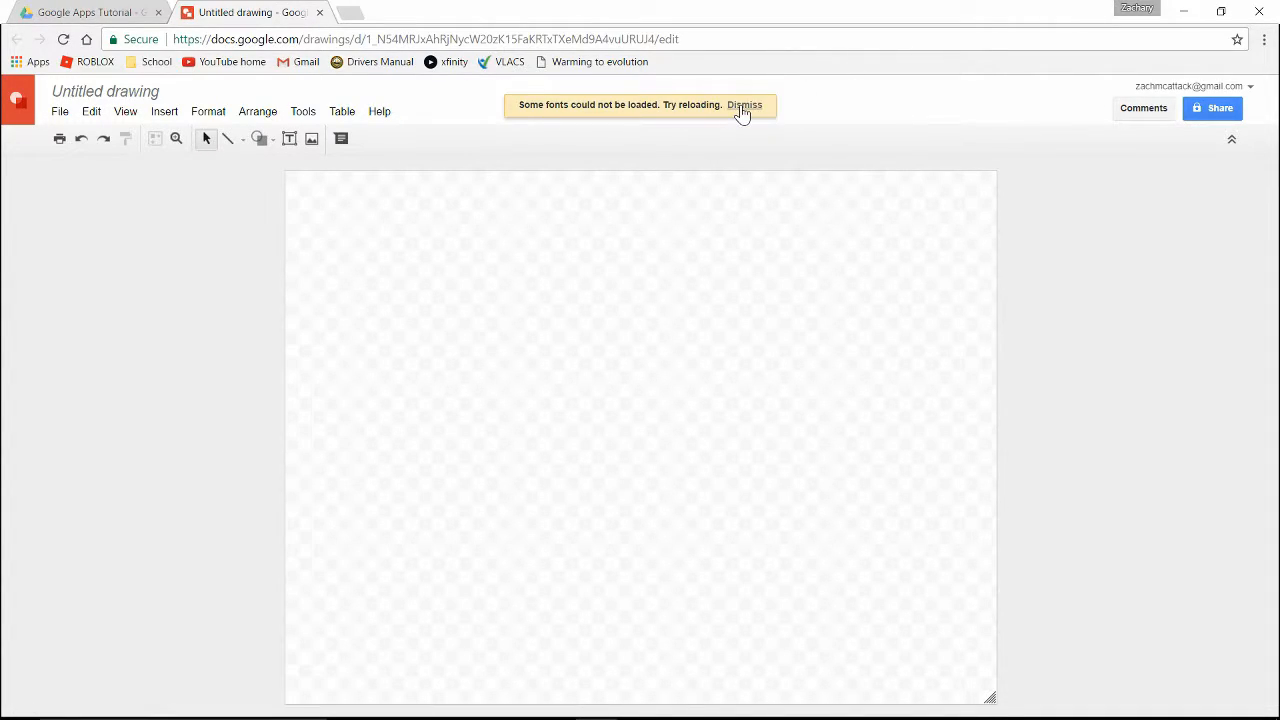
{"action": "left_click", "coordinate": [742, 108]}
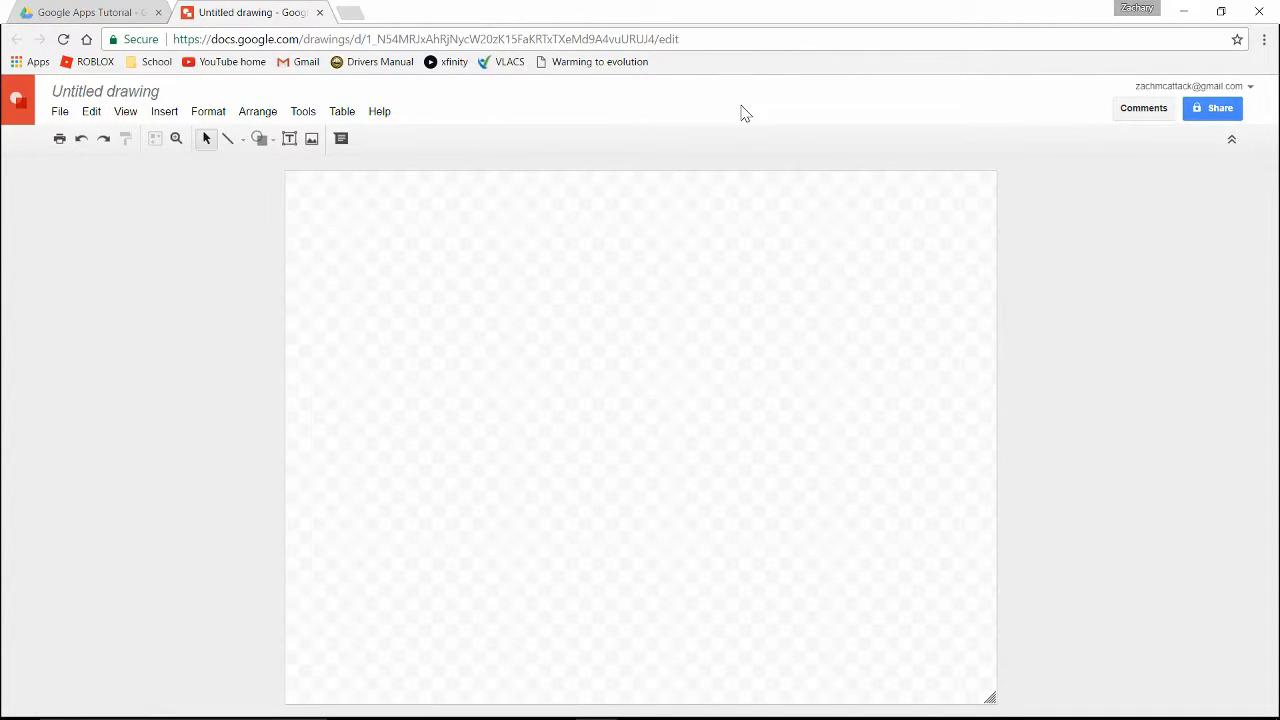
Rename the untitled drawing as Tutorial Drawing
{"action": "left_click", "coordinate": [72, 89]}
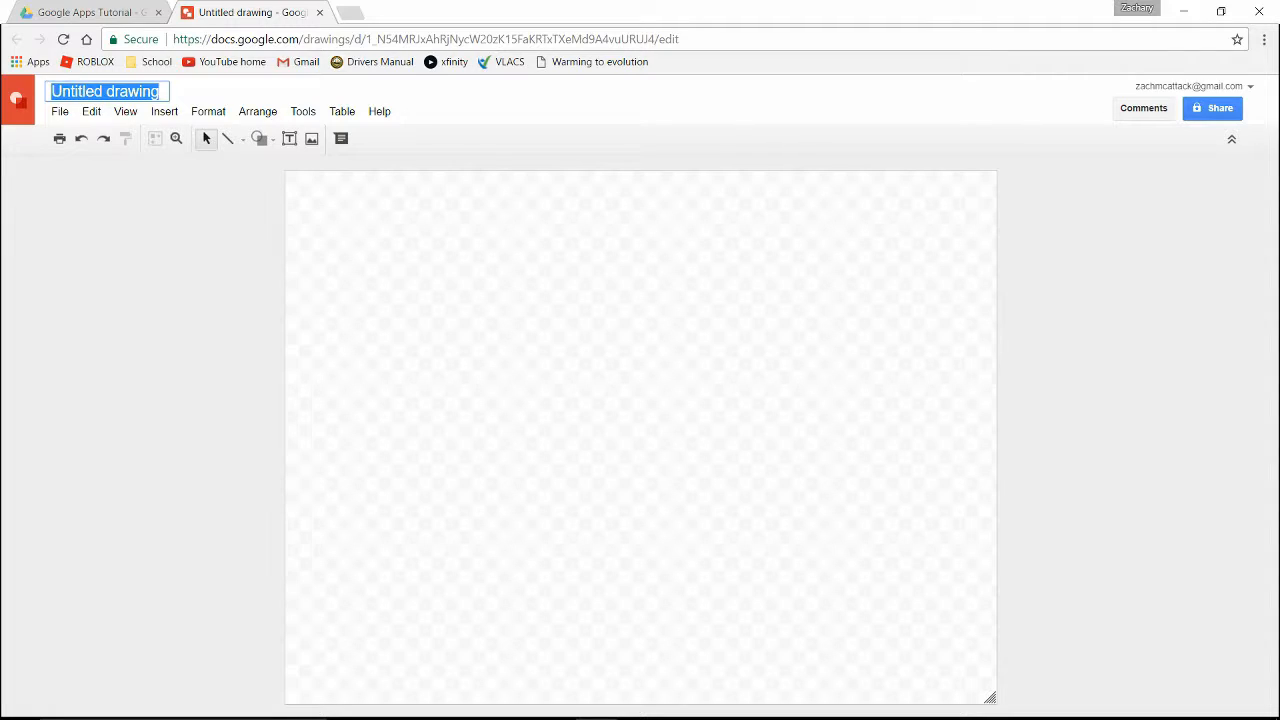
{"action": "type", "text": "Tutorial Drawing"}
{"action": "left_click", "coordinate": [531, 300]}
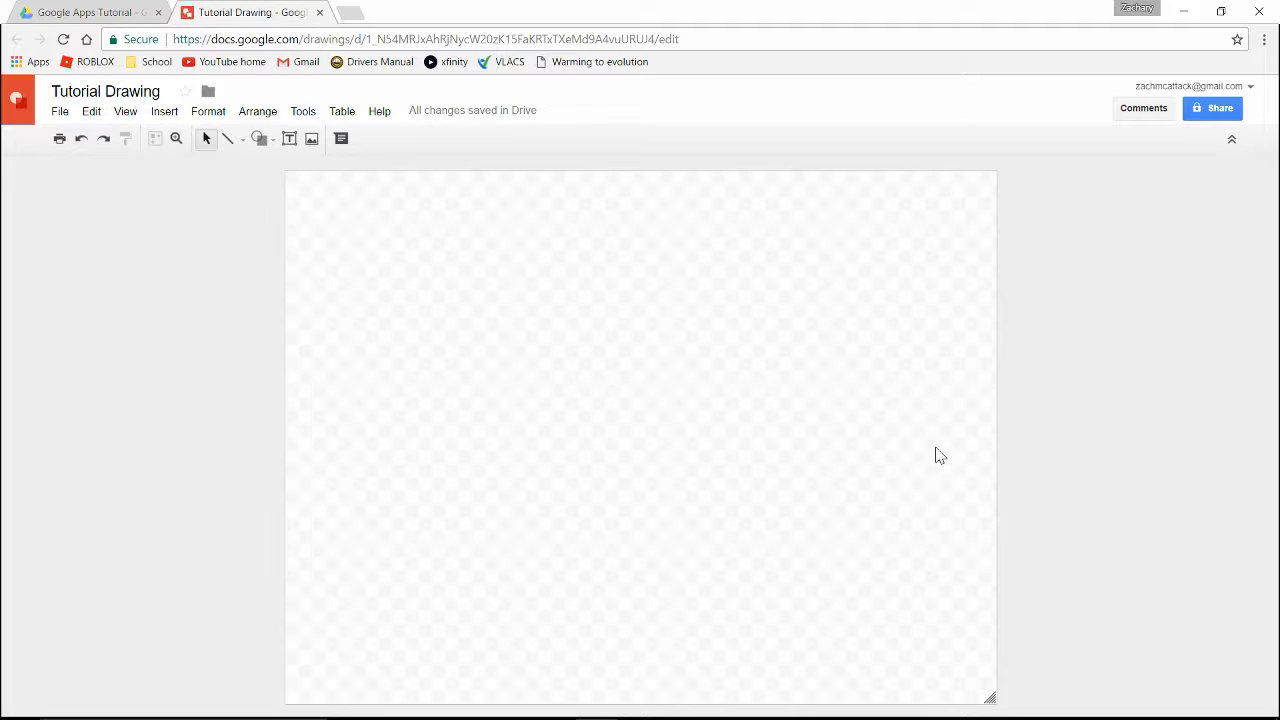
Draw a narrow upright rectangle slightly left of and below the canvas center as a table leg
{"action": "left_click", "coordinate": [266, 140]}
{"action": "mouse_move", "coordinate": [291, 172]}
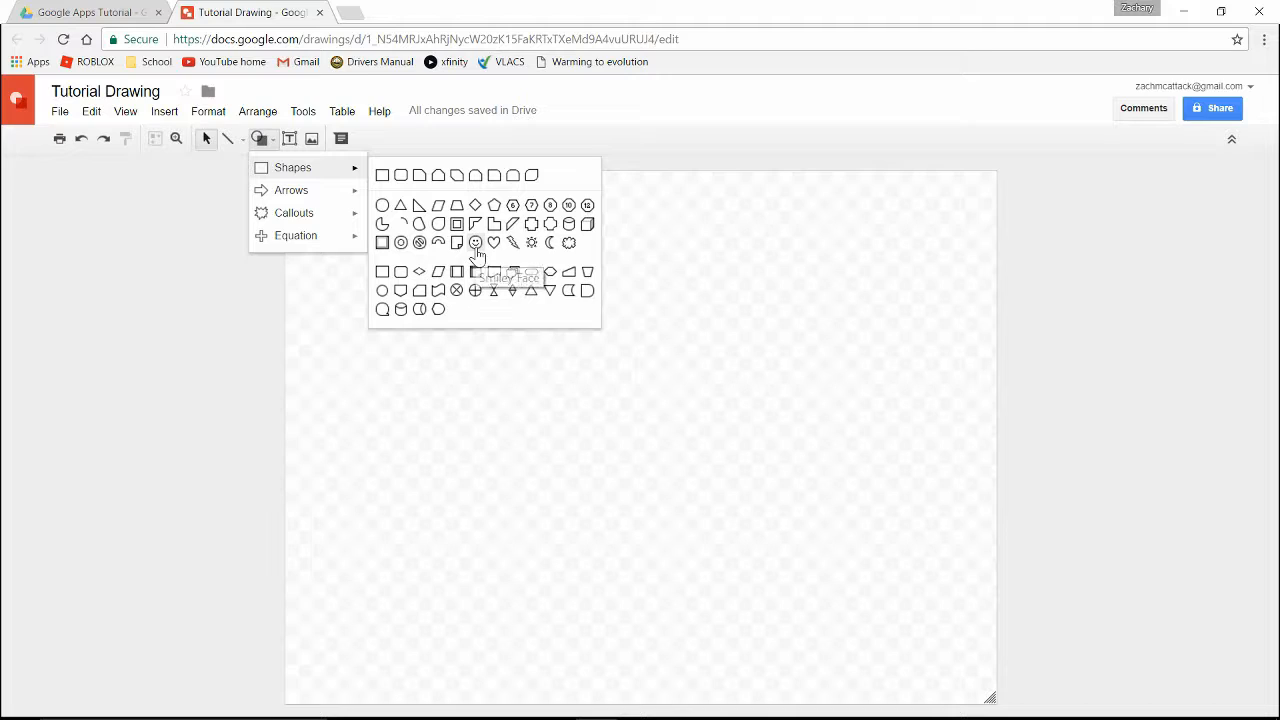
{"action": "left_click", "coordinate": [383, 176]}
{"action": "left_click_drag", "start_coordinate": [433, 402], "coordinate": [465, 521]}
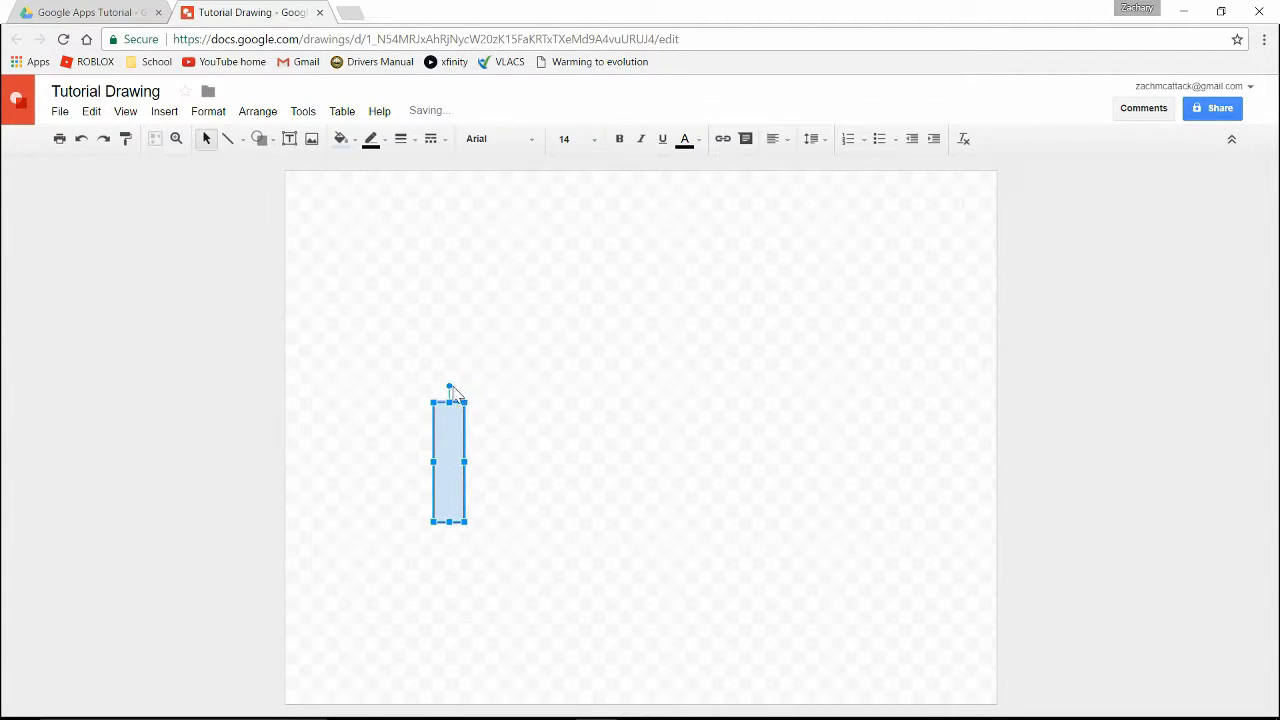
{"action": "left_click", "coordinate": [259, 138]}
{"action": "mouse_move", "coordinate": [285, 170]}
{"action": "left_click", "coordinate": [452, 462]}
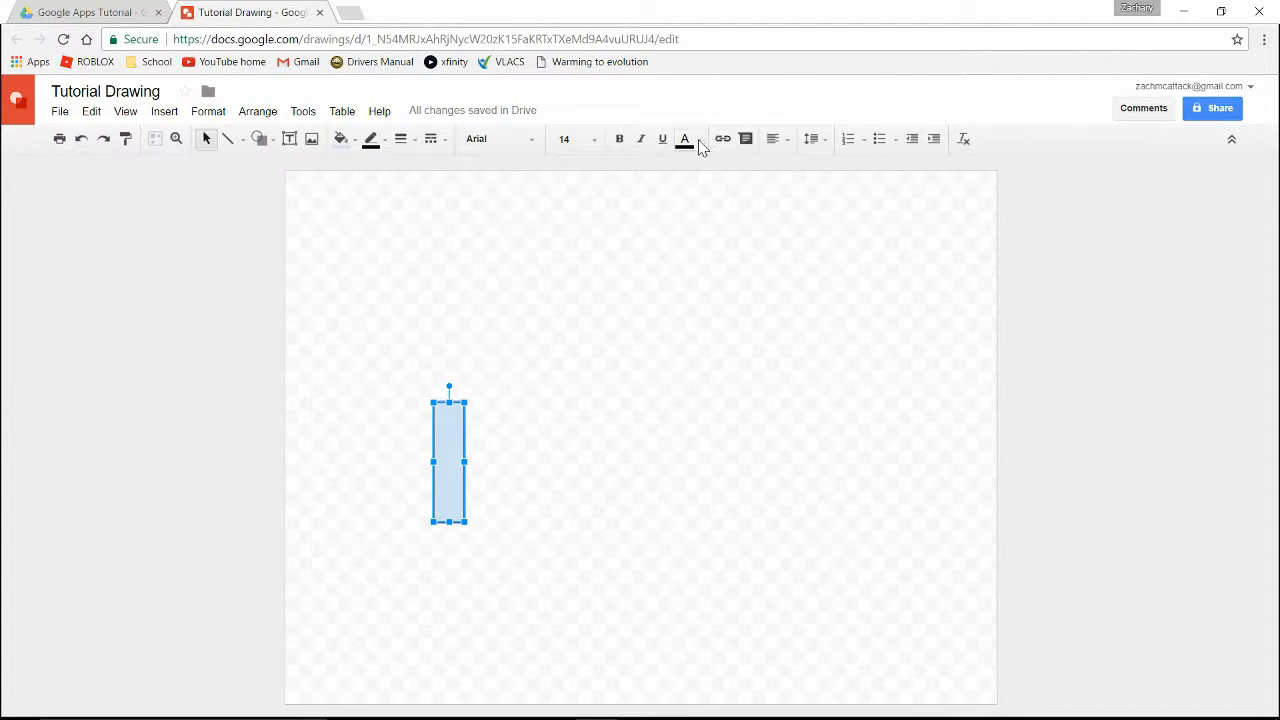
Fill the upright rectangle with a custom dark red color
{"action": "left_click", "coordinate": [341, 139]}
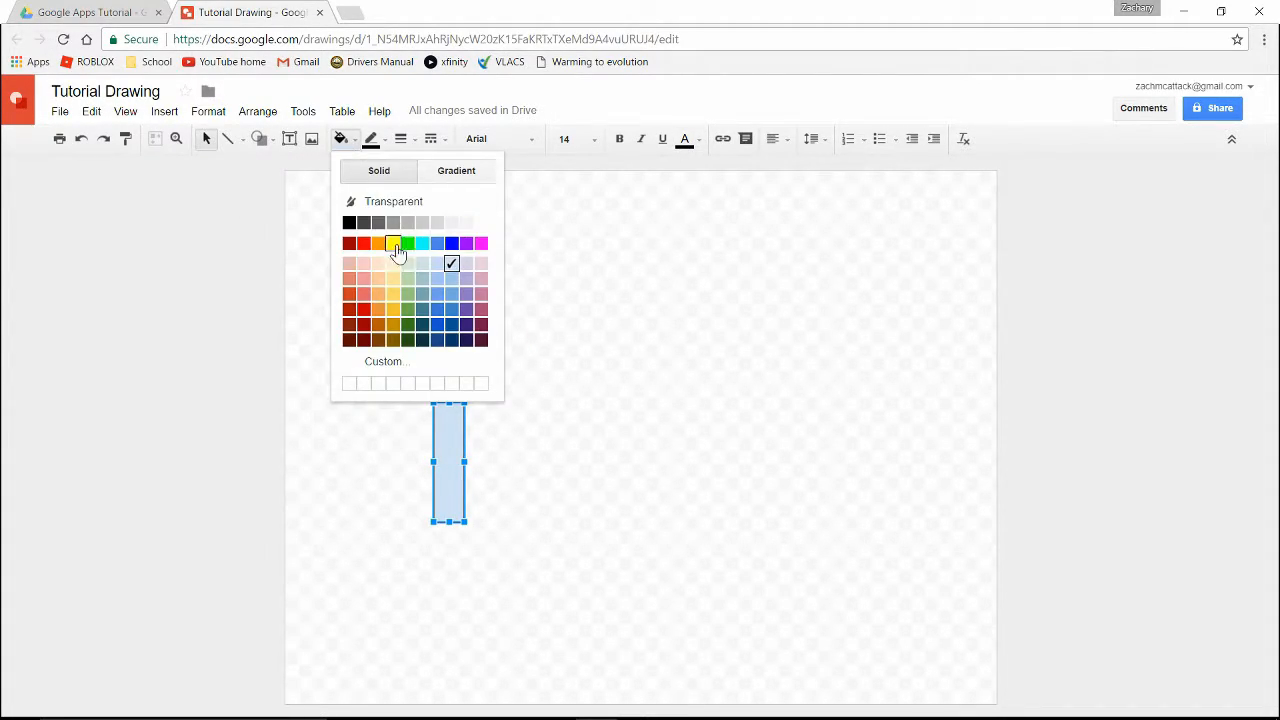
{"action": "left_click", "coordinate": [349, 326]}
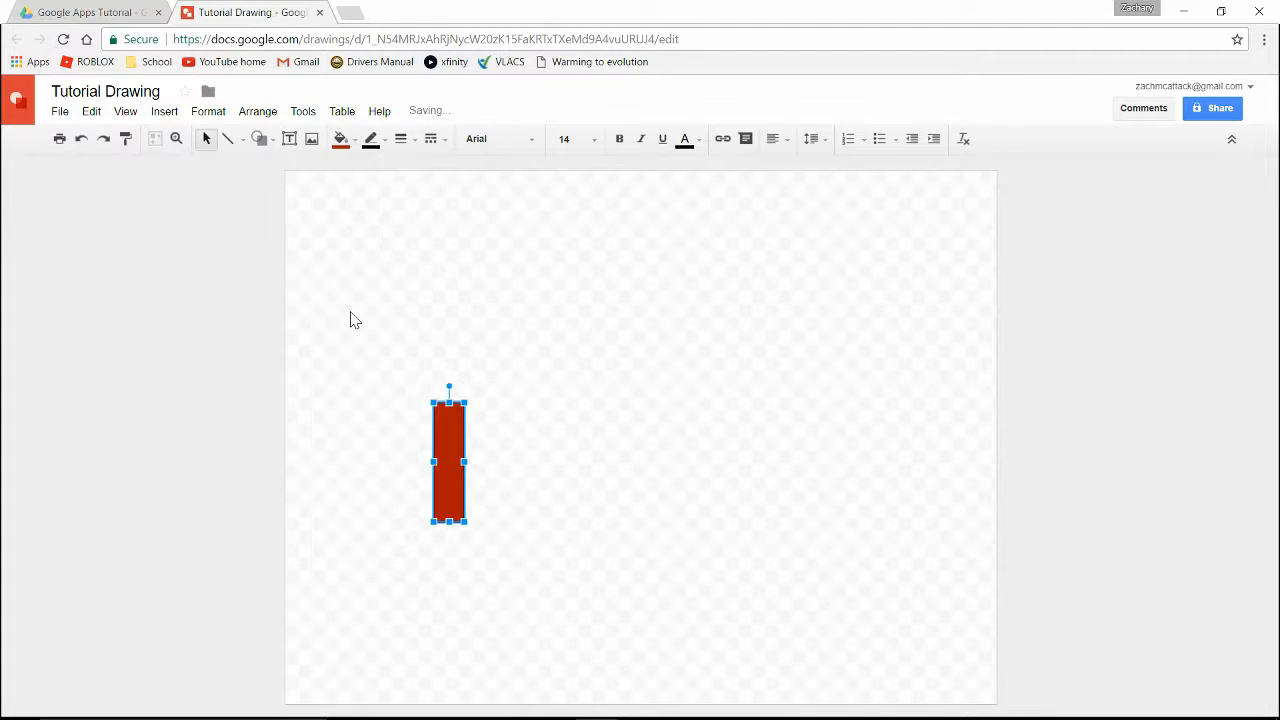
{"action": "left_click", "coordinate": [341, 139]}
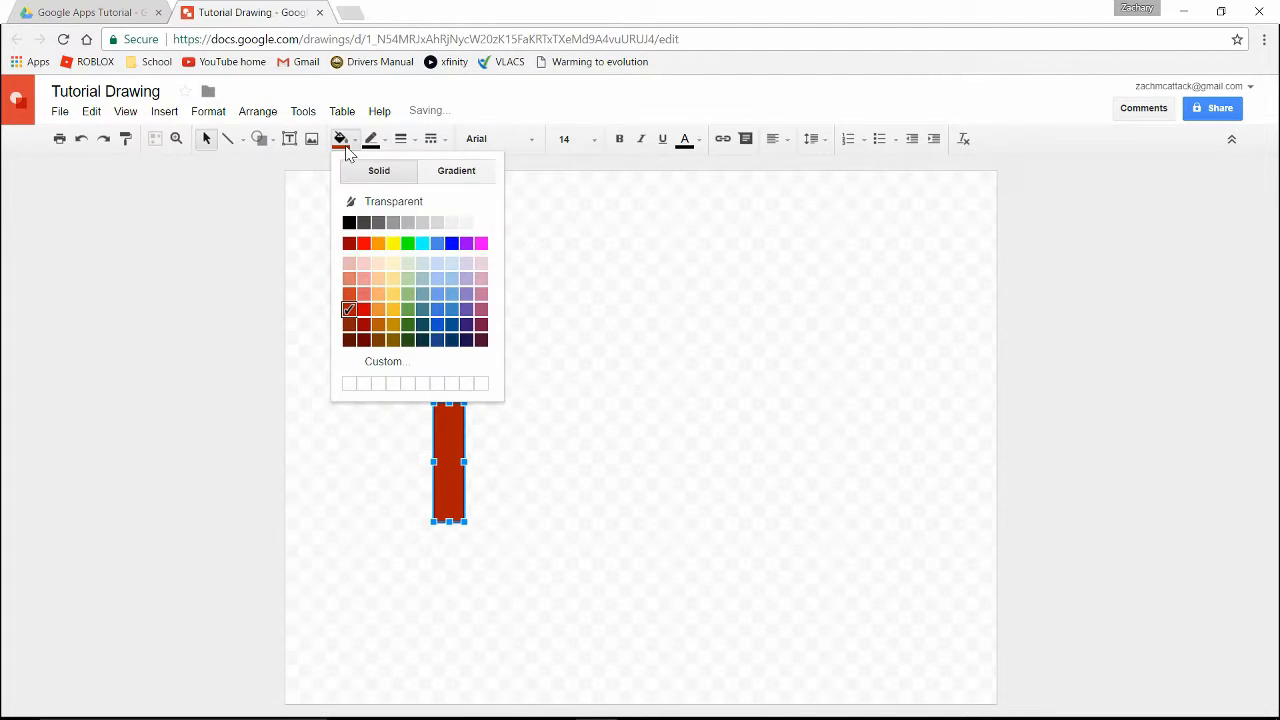
{"action": "left_click", "coordinate": [403, 361]}
{"action": "left_click_drag", "start_coordinate": [689, 381], "coordinate": [692, 403]}
{"action": "left_click_drag", "start_coordinate": [565, 368], "coordinate": [553, 341]}
{"action": "left_click", "coordinate": [588, 474]}
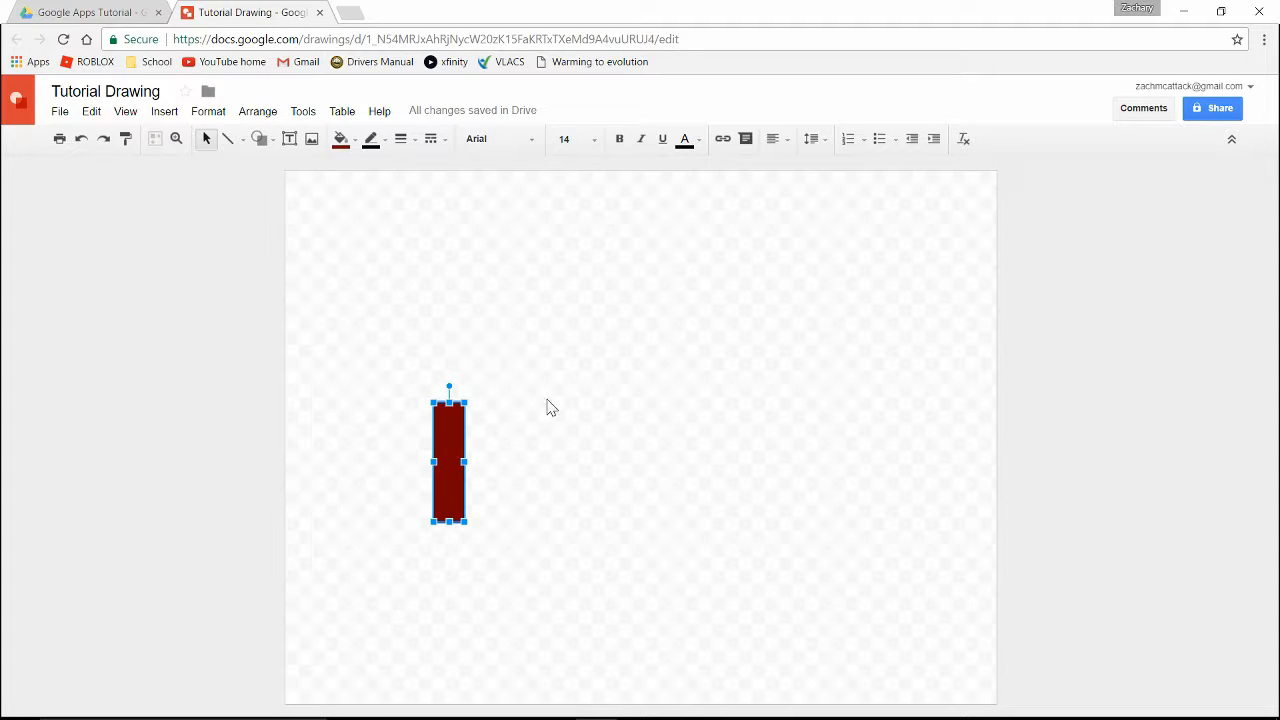
Duplicate the dark red leg, rotate the copy horizontal, and stretch it rightward from the leg's top as a tabletop
{"action": "key", "text": "ctrl+d"}
{"action": "left_click_drag", "start_coordinate": [466, 449], "coordinate": [509, 326]}
{"action": "left_click", "coordinate": [507, 278]}
{"action": "left_click", "coordinate": [509, 292]}
{"action": "left_click_drag", "start_coordinate": [508, 276], "coordinate": [656, 387]}
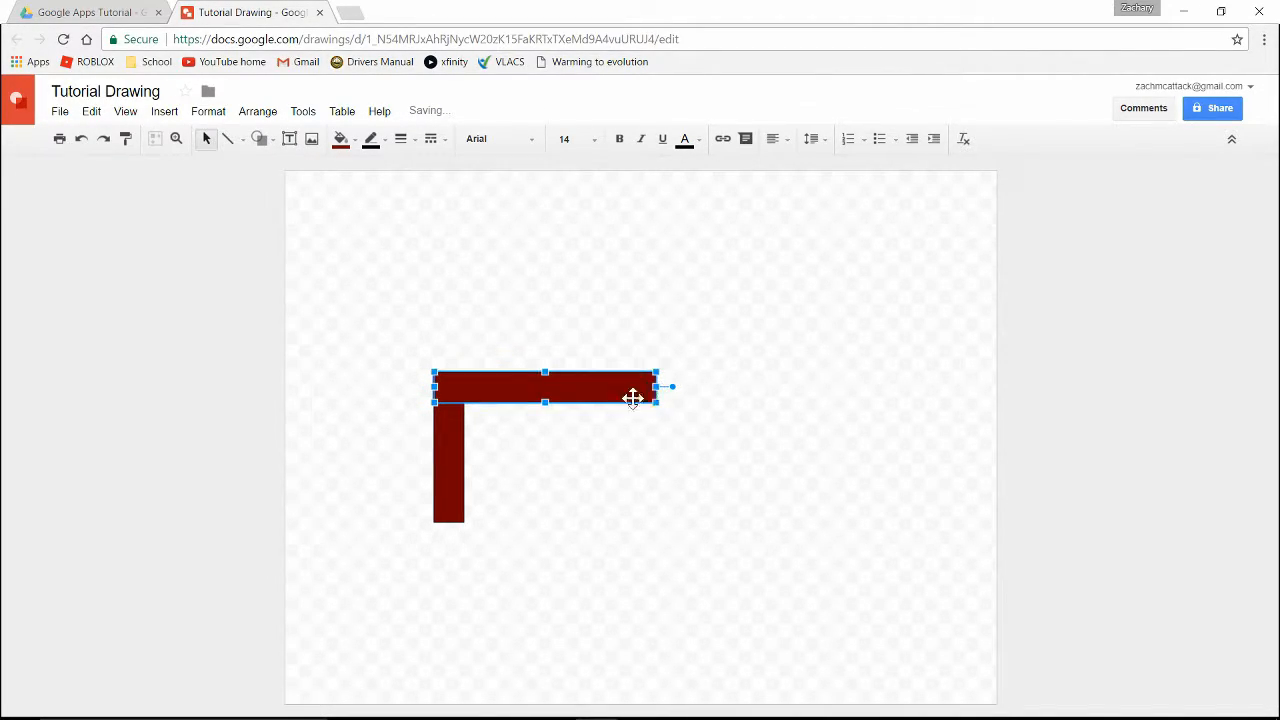
Duplicate the left table leg and place the copy under the tabletop's right end
{"action": "left_click", "coordinate": [453, 463]}
{"action": "key", "text": "ctrl+d"}
{"action": "left_click_drag", "start_coordinate": [476, 452], "coordinate": [655, 442]}
{"action": "left_click", "coordinate": [732, 431]}
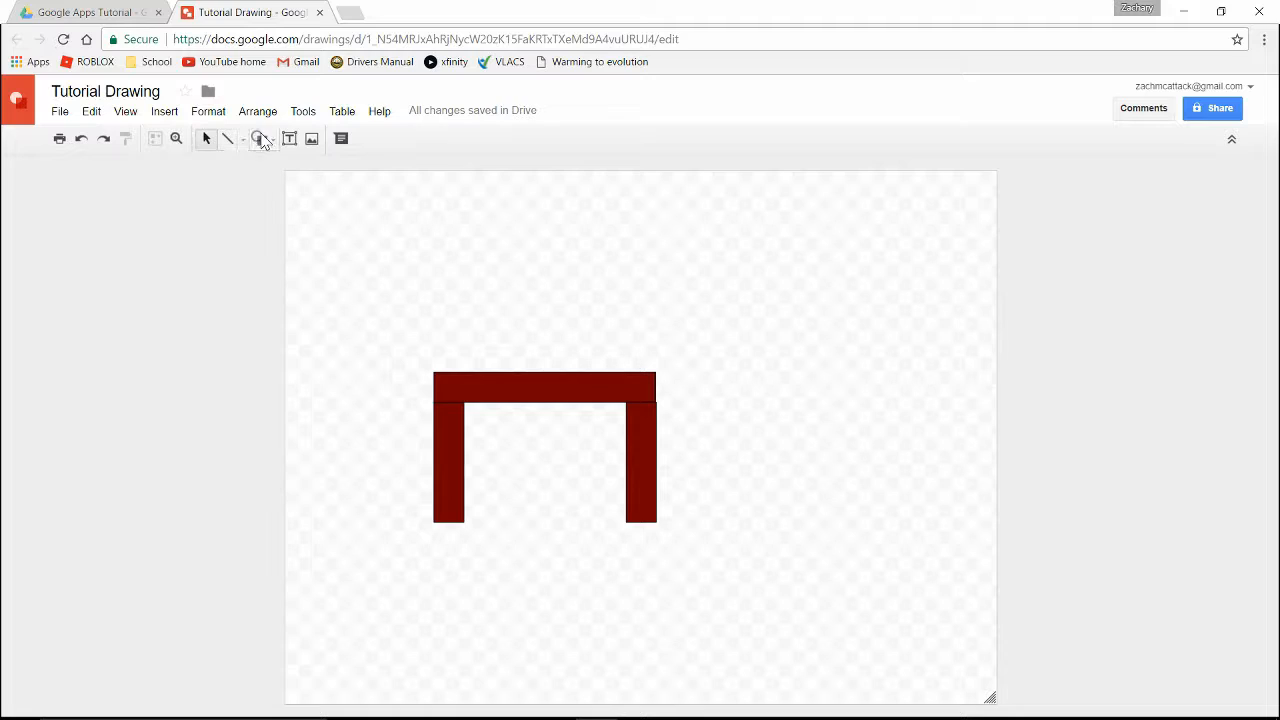
{"action": "left_click", "coordinate": [259, 140]}
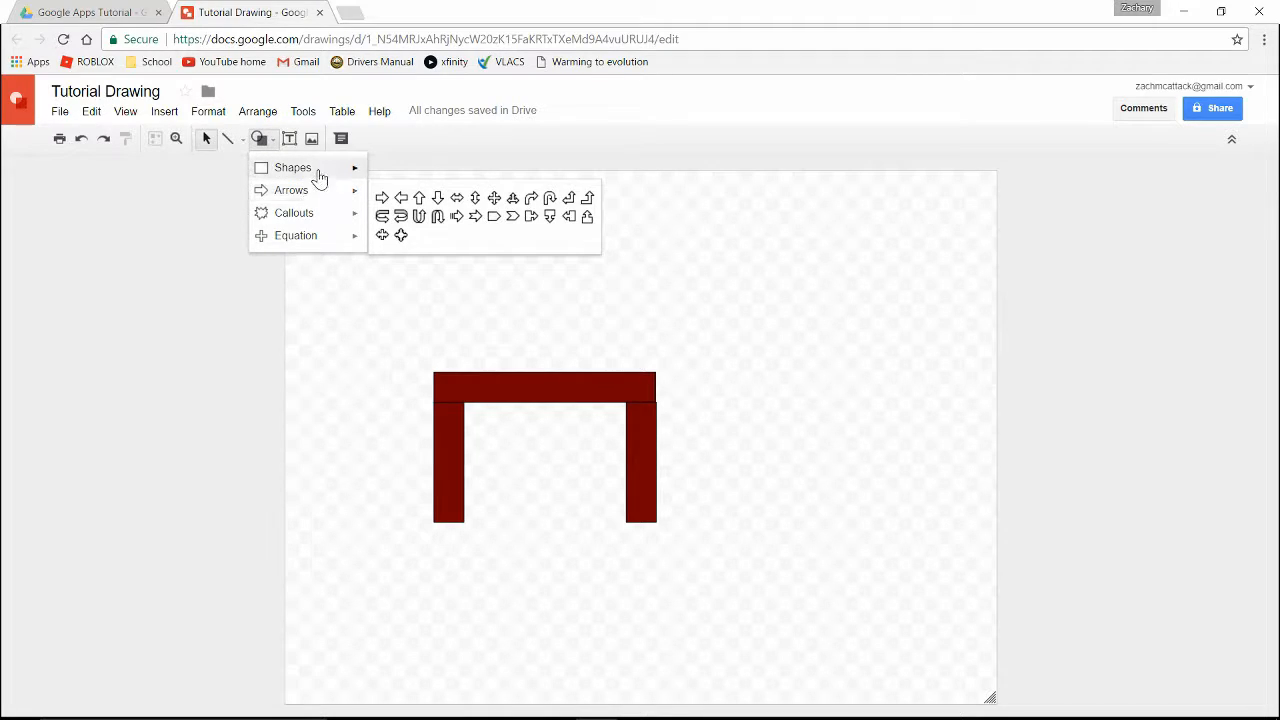
{"action": "mouse_move", "coordinate": [318, 177]}
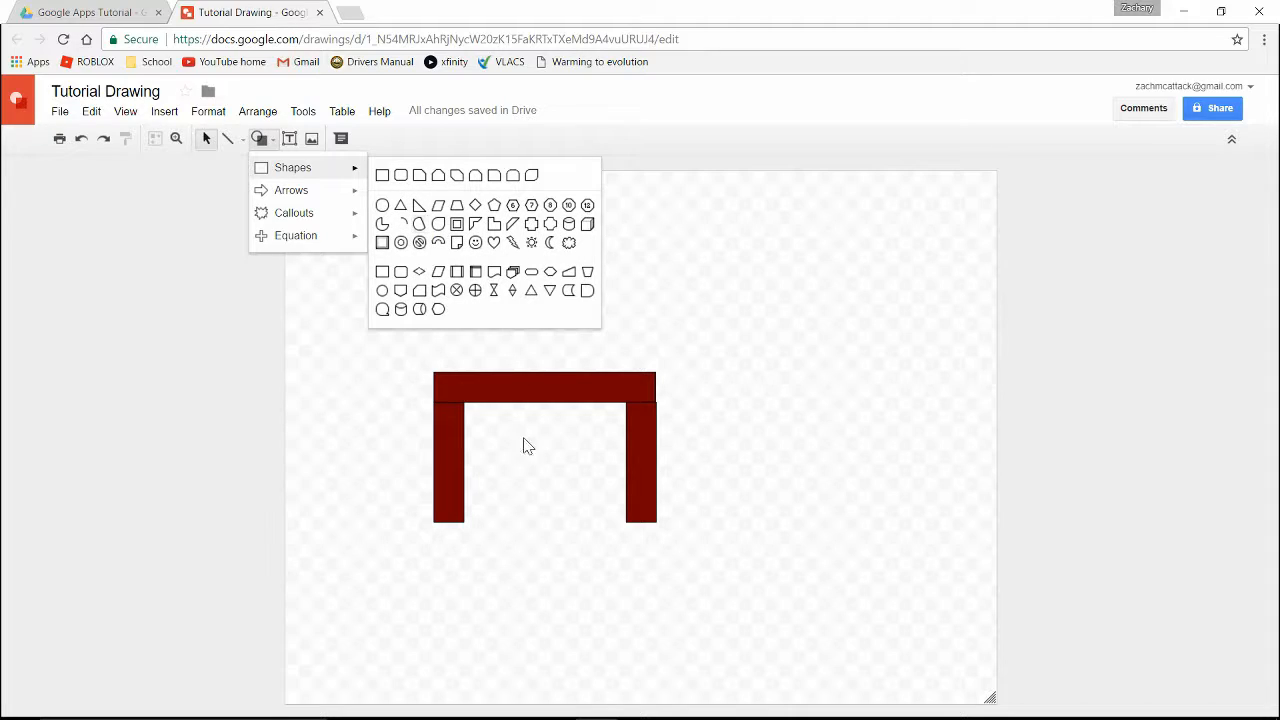
{"action": "left_click", "coordinate": [524, 359]}
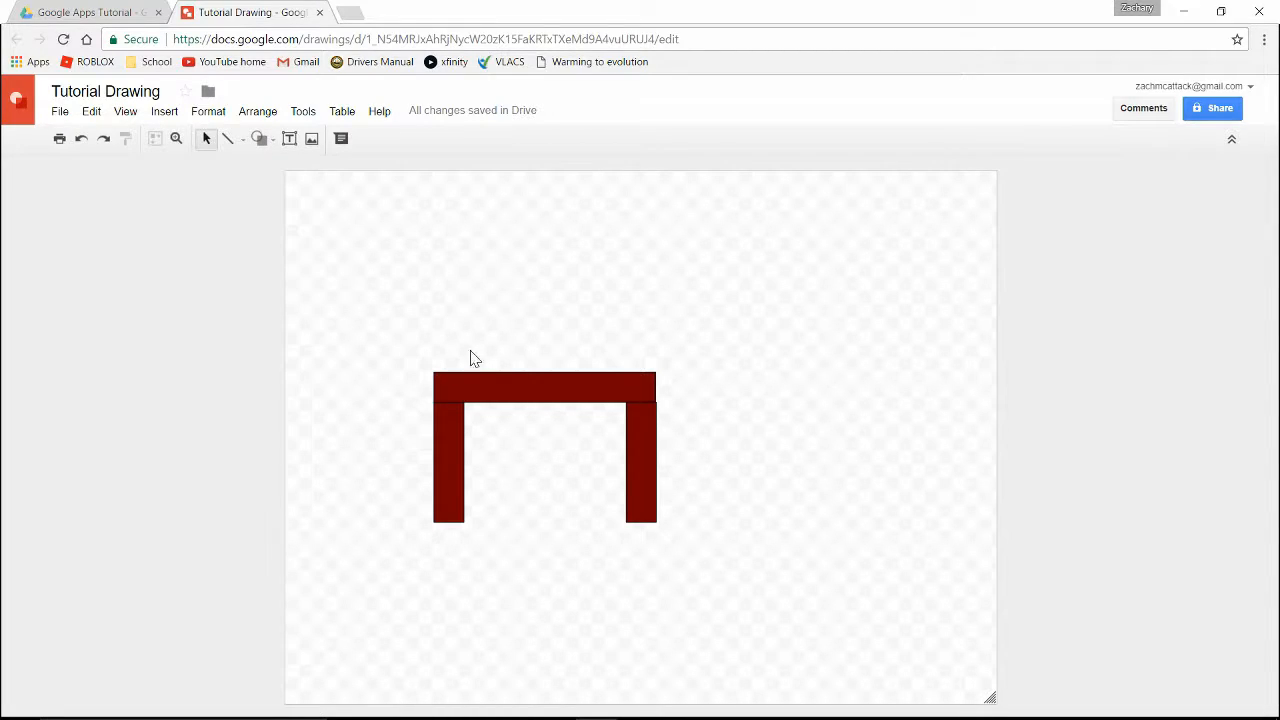
{"action": "left_click", "coordinate": [539, 390]}
{"action": "left_click", "coordinate": [651, 432]}
{"action": "left_click", "coordinate": [677, 431]}
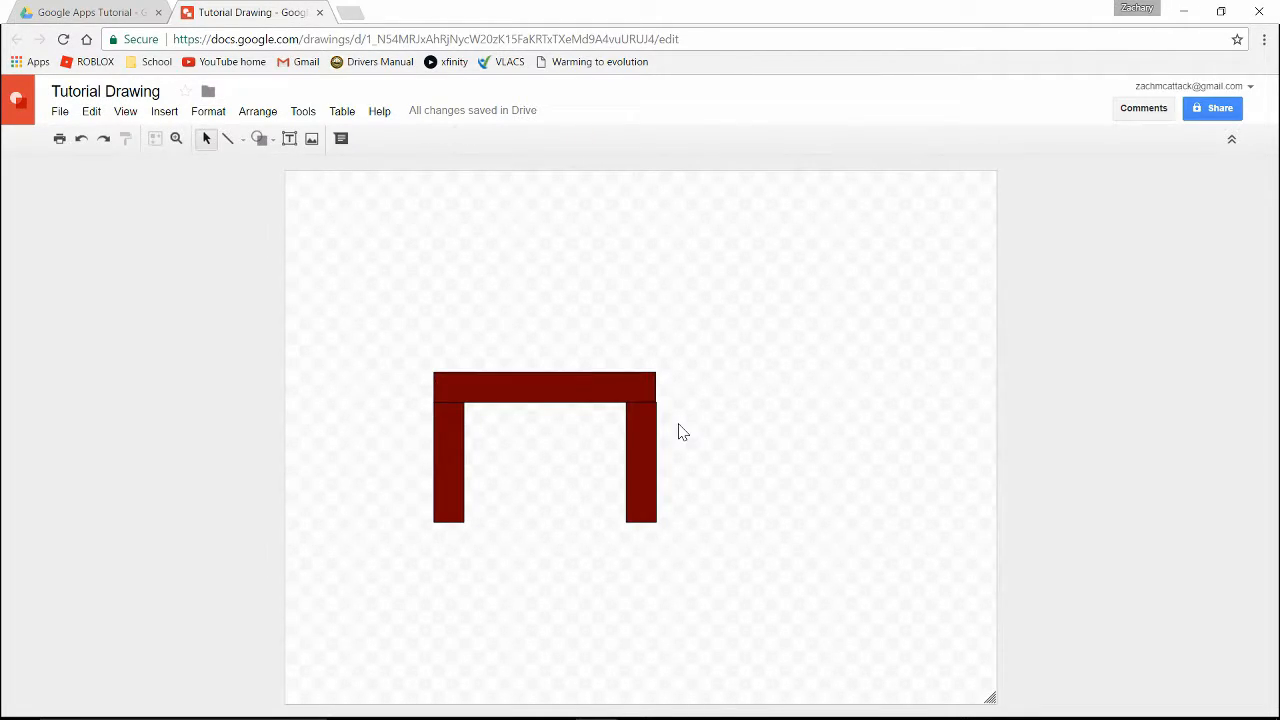
Draw a wide explosion-shaped callout centered above the tabletop
{"action": "left_click", "coordinate": [259, 139]}
{"action": "mouse_move", "coordinate": [272, 170]}
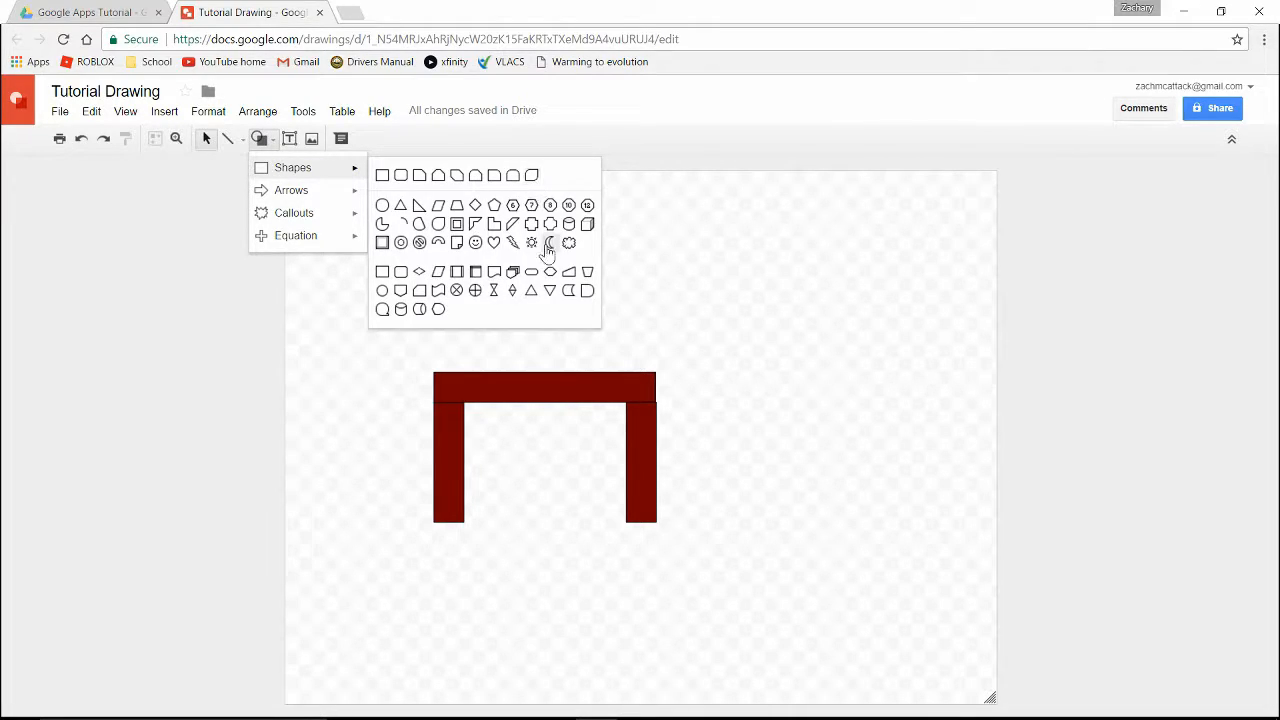
{"action": "mouse_move", "coordinate": [296, 195]}
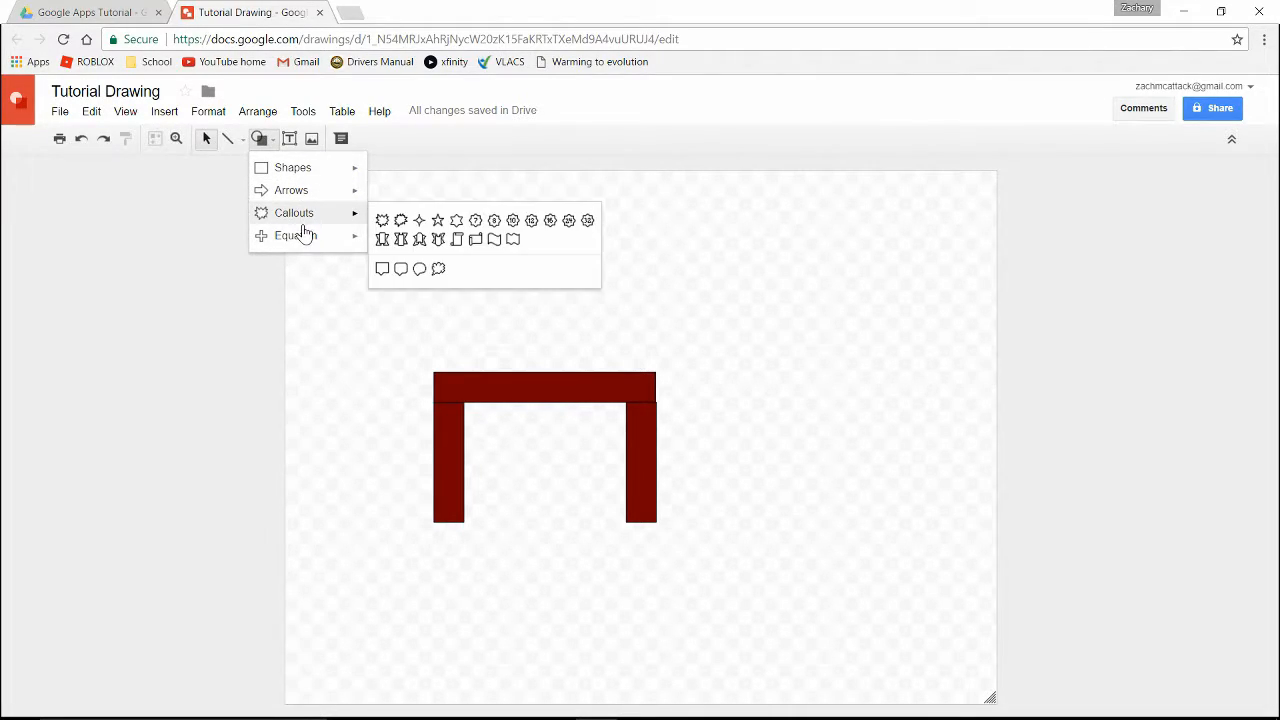
{"action": "mouse_move", "coordinate": [312, 237]}
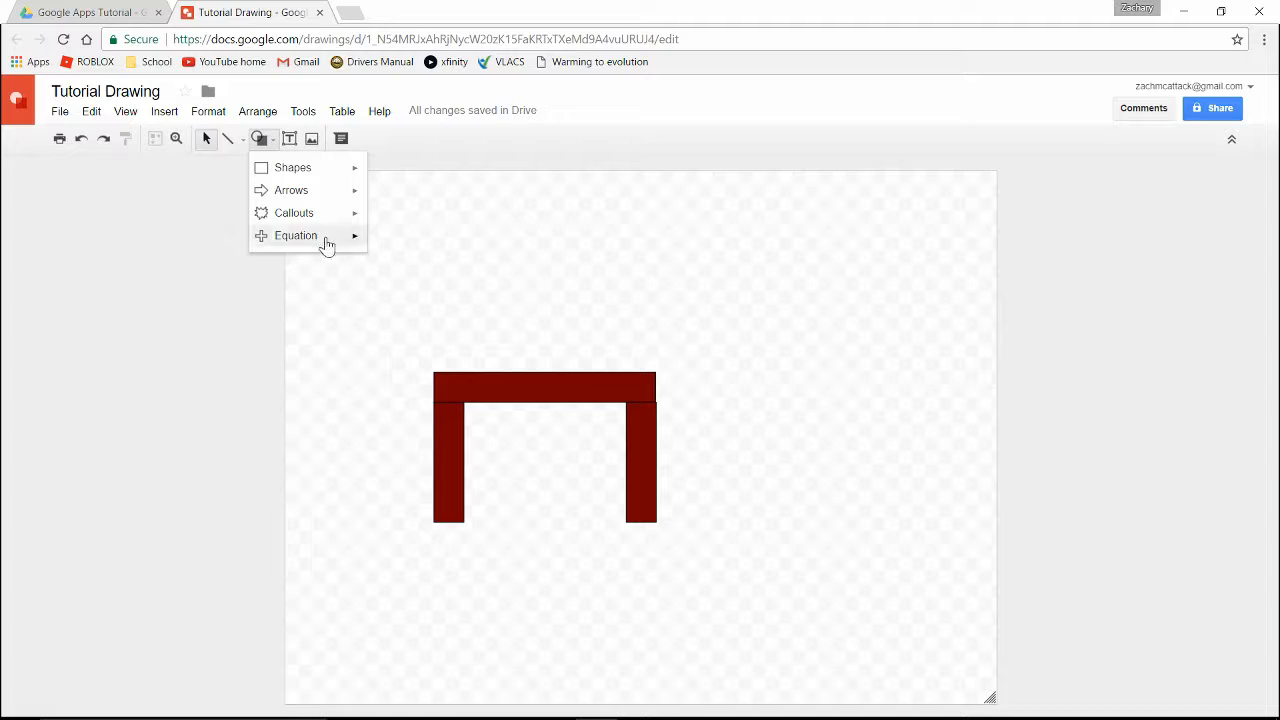
{"action": "left_click", "coordinate": [381, 220]}
{"action": "left_click_drag", "start_coordinate": [427, 250], "coordinate": [689, 371]}
{"action": "left_click_drag", "start_coordinate": [543, 323], "coordinate": [635, 311]}
Add a text box reading "POW" and position it in the center of the explosion shape
{"action": "left_click", "coordinate": [289, 138]}
{"action": "type", "text": "POW"}
{"action": "left_click_drag", "start_coordinate": [635, 292], "coordinate": [560, 292]}
{"action": "left_click_drag", "start_coordinate": [581, 268], "coordinate": [594, 266]}
Make the POW text bold and try the Ultra and Permanent Marker fonts on it
{"action": "left_click", "coordinate": [619, 139]}
{"action": "left_click", "coordinate": [531, 139]}
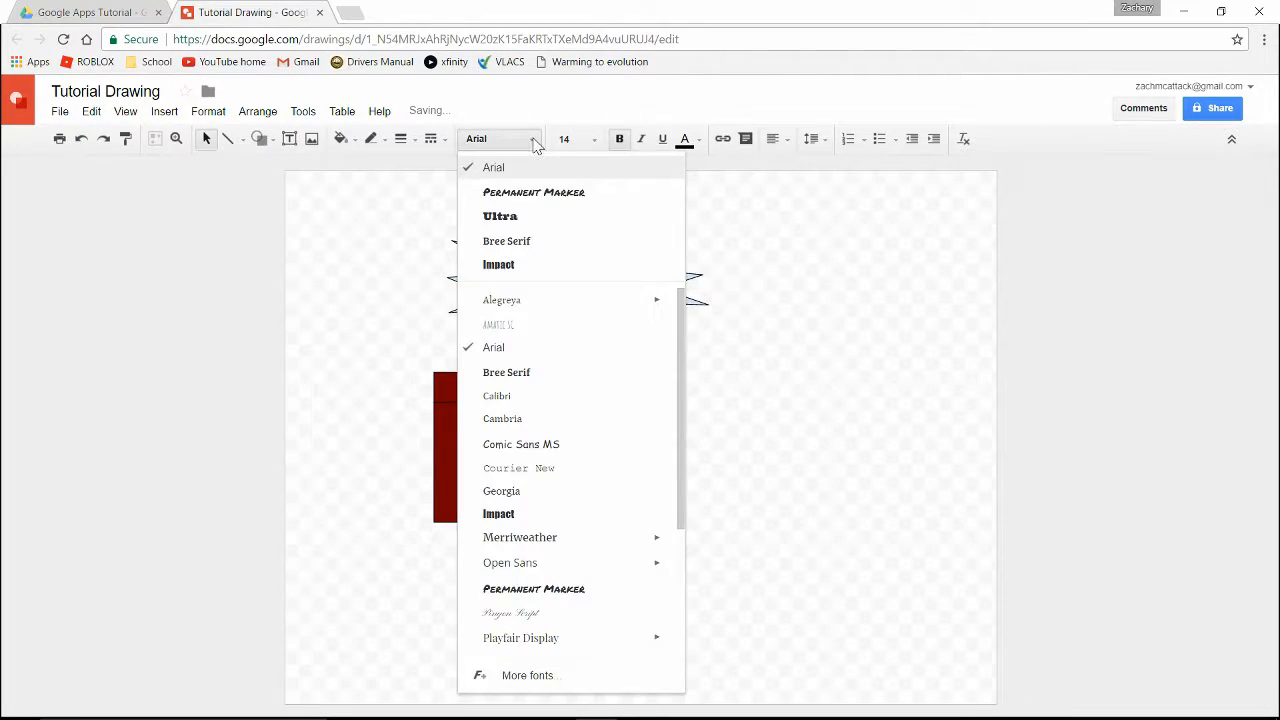
{"action": "left_click", "coordinate": [524, 218]}
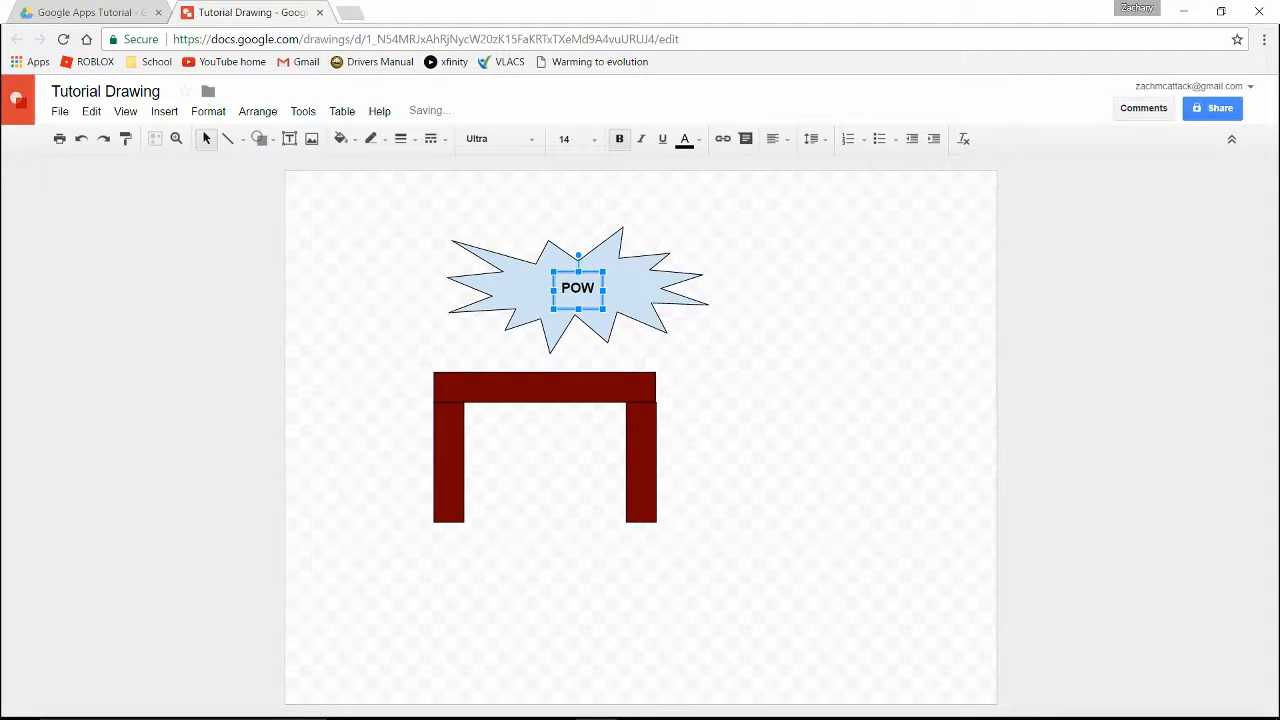
{"action": "left_click", "coordinate": [515, 139]}
{"action": "left_click", "coordinate": [497, 192]}
{"action": "left_click", "coordinate": [505, 139]}
{"action": "left_click", "coordinate": [516, 214]}
{"action": "left_click", "coordinate": [660, 295]}
{"action": "left_click", "coordinate": [598, 287]}
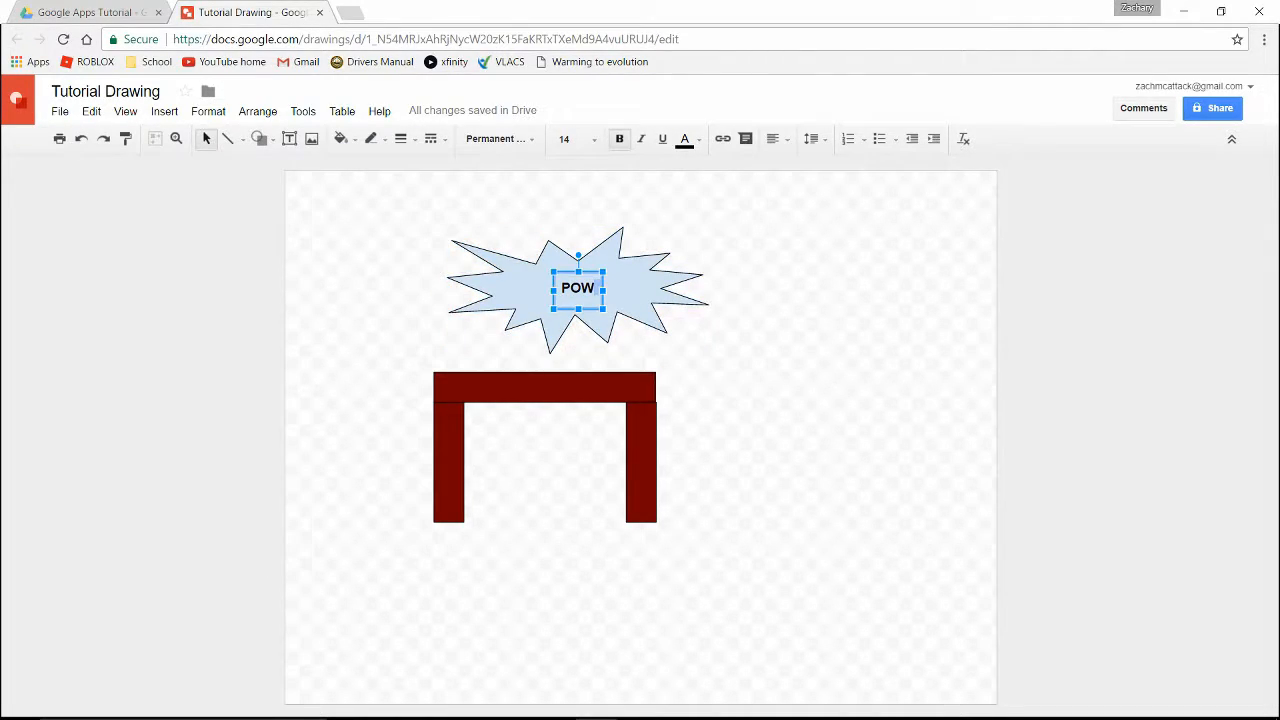
Remove bold from the POW text, try the Arial, Impact and Permanent Marker fonts, and set its font to Comic Sans MS
{"action": "left_click", "coordinate": [619, 139]}
{"action": "left_click", "coordinate": [503, 140]}
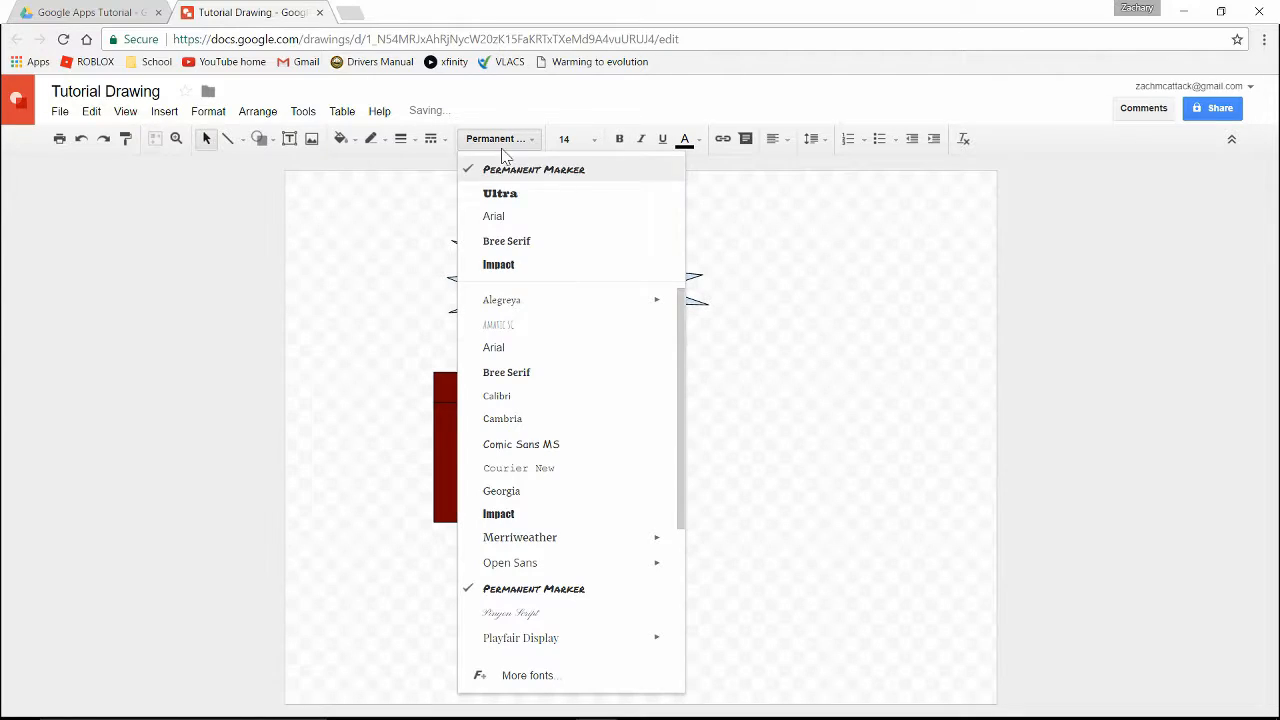
{"action": "left_click", "coordinate": [506, 216]}
{"action": "left_click", "coordinate": [505, 142]}
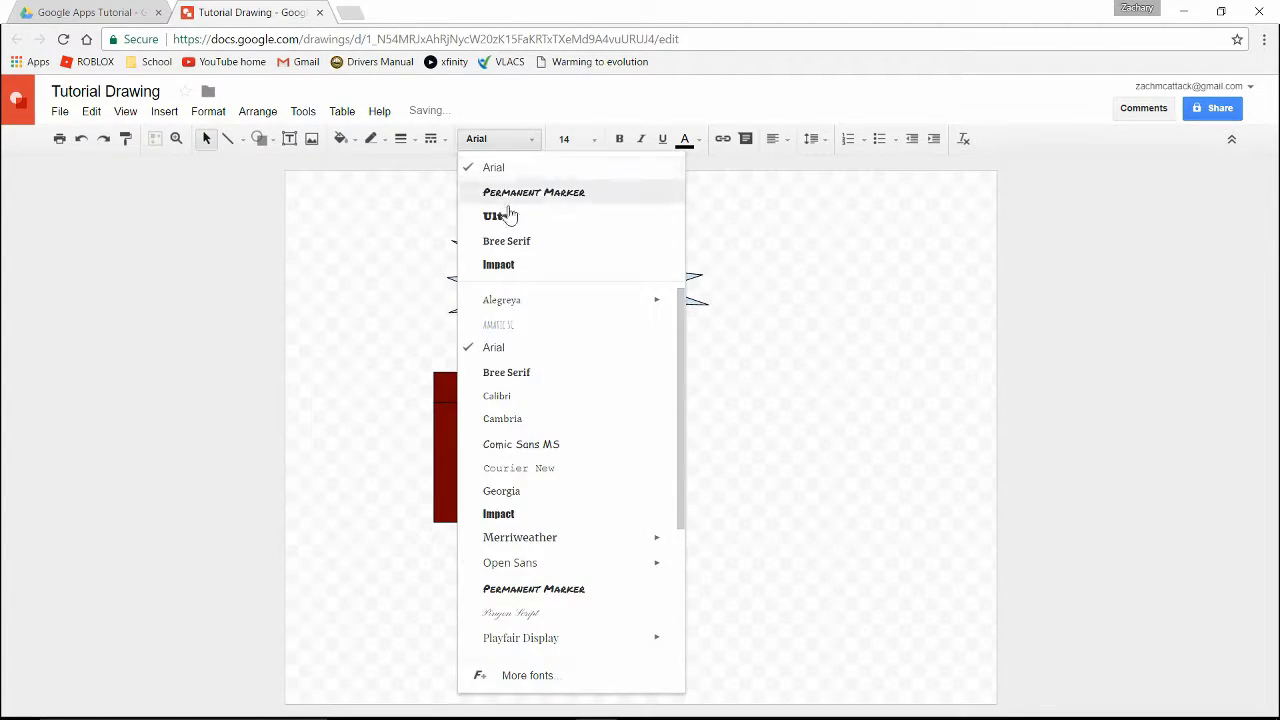
{"action": "left_click", "coordinate": [500, 264]}
{"action": "left_click", "coordinate": [505, 140]}
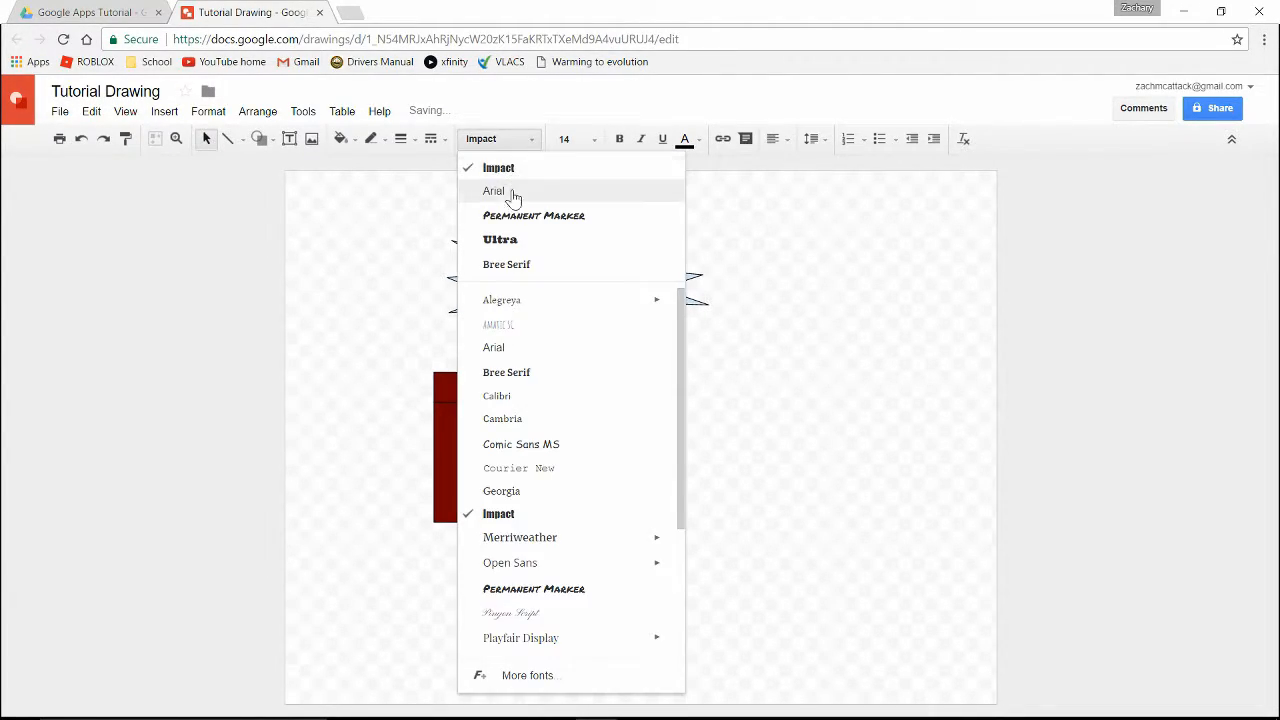
{"action": "left_click", "coordinate": [517, 218]}
{"action": "left_click", "coordinate": [505, 140]}
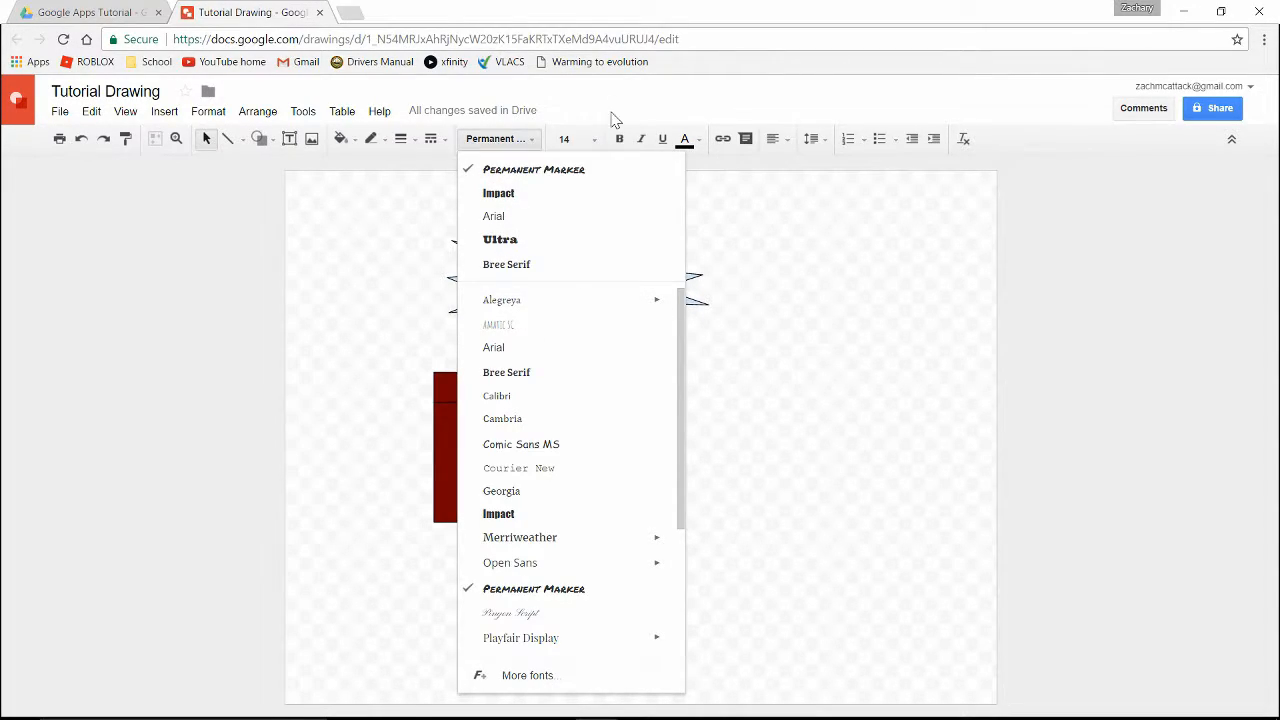
{"action": "left_click", "coordinate": [519, 447]}
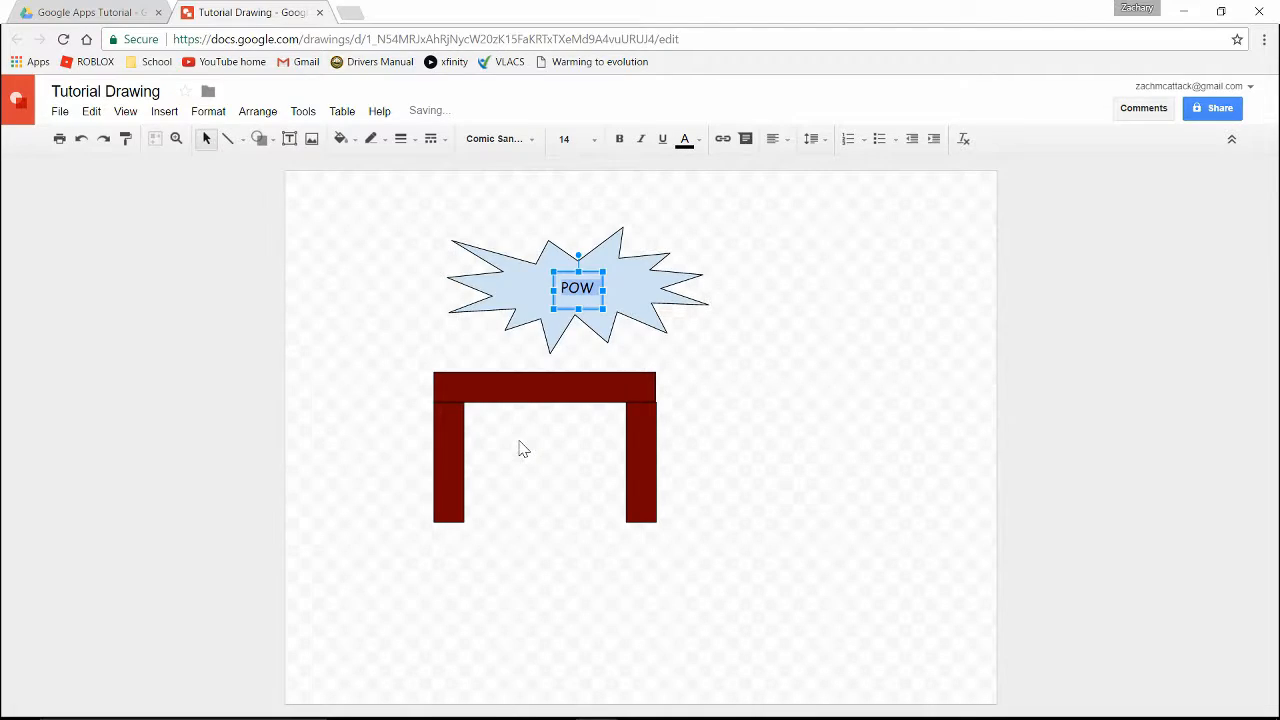
{"action": "left_click", "coordinate": [627, 283]}
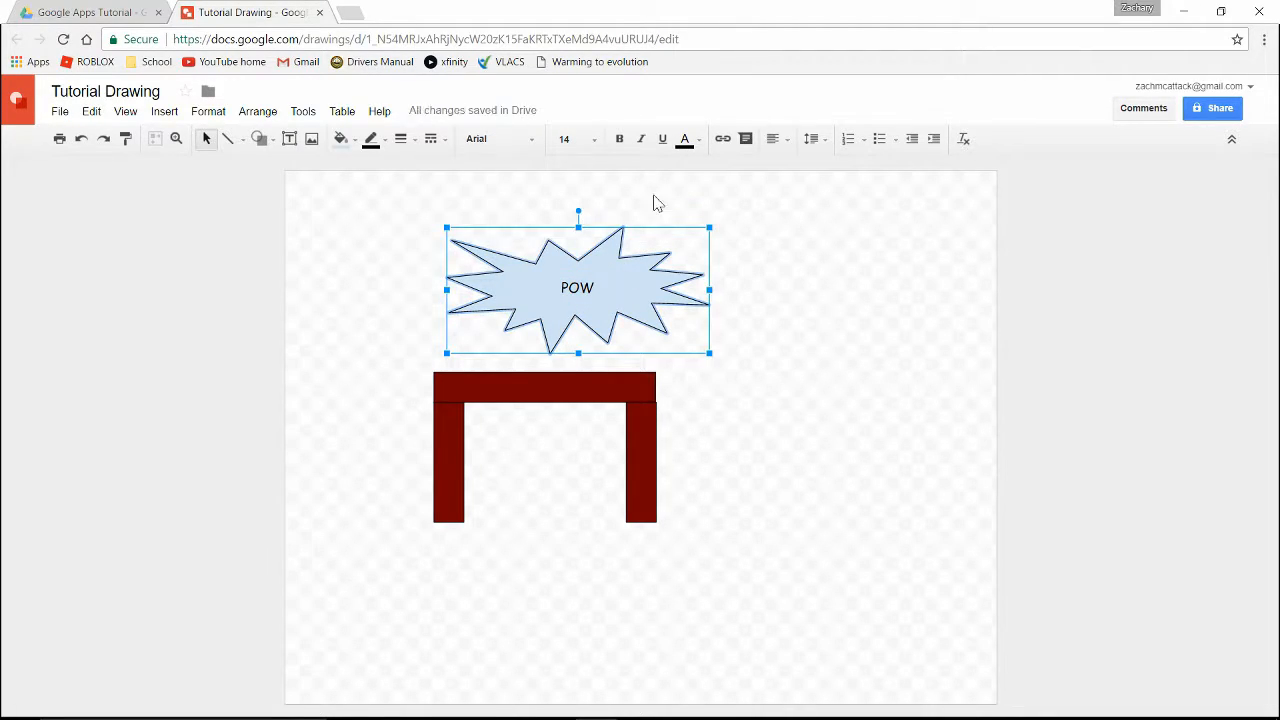
{"action": "left_click", "coordinate": [771, 328]}
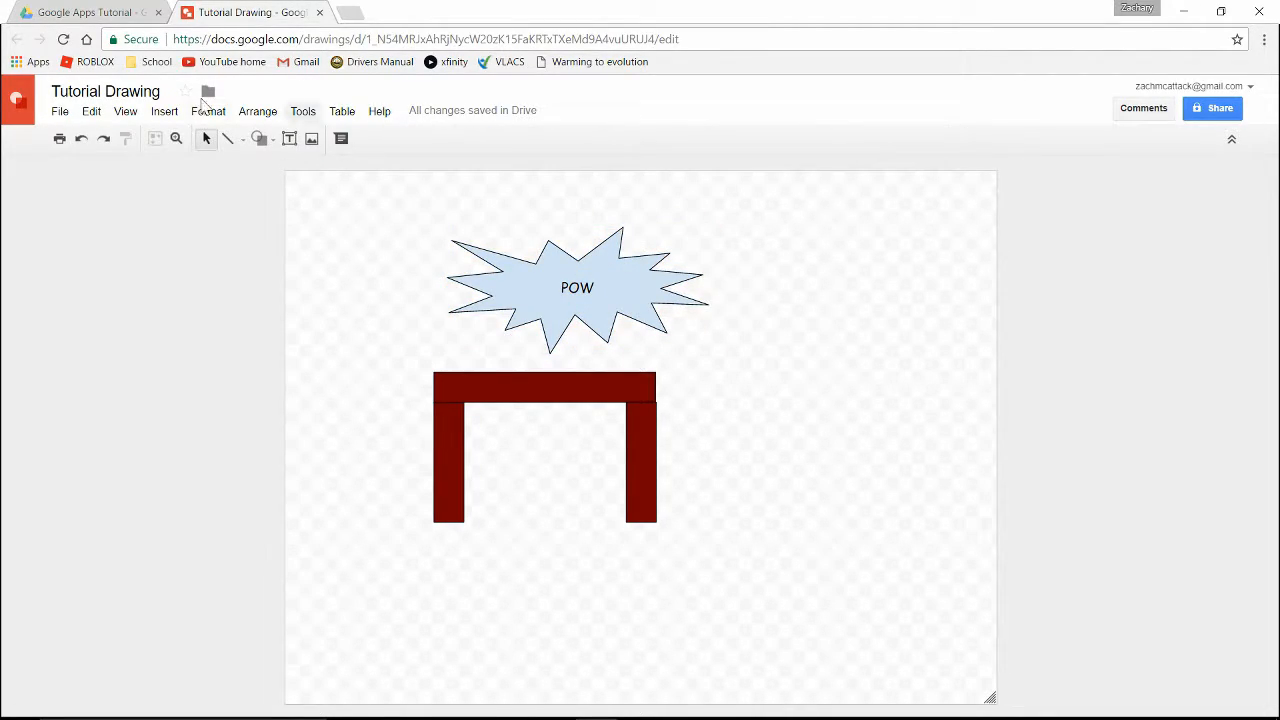
Draw a looping line with the Curve tool in the empty area to the right of the explosion shape
{"action": "left_click", "coordinate": [243, 140]}
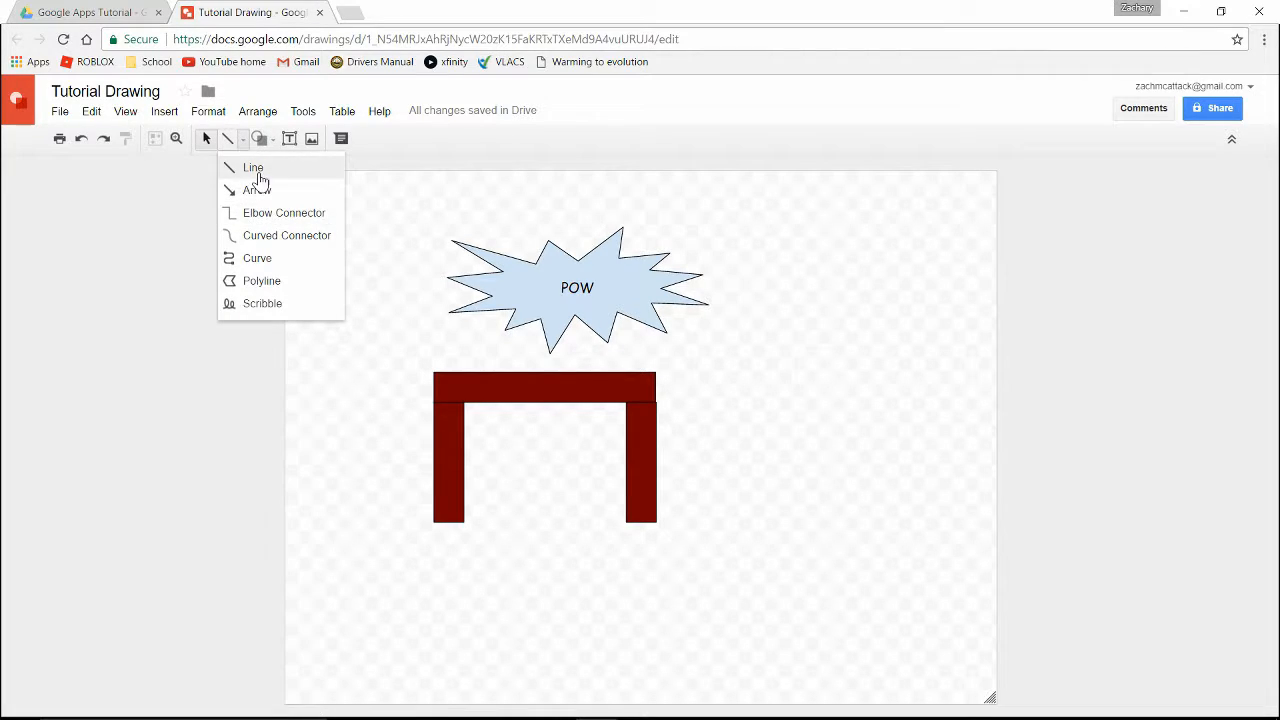
{"action": "left_click", "coordinate": [263, 260]}
{"action": "left_click", "coordinate": [796, 295]}
{"action": "left_click", "coordinate": [893, 350]}
{"action": "left_click", "coordinate": [758, 396]}
{"action": "left_click", "coordinate": [897, 283]}
{"action": "left_click", "coordinate": [726, 373]}
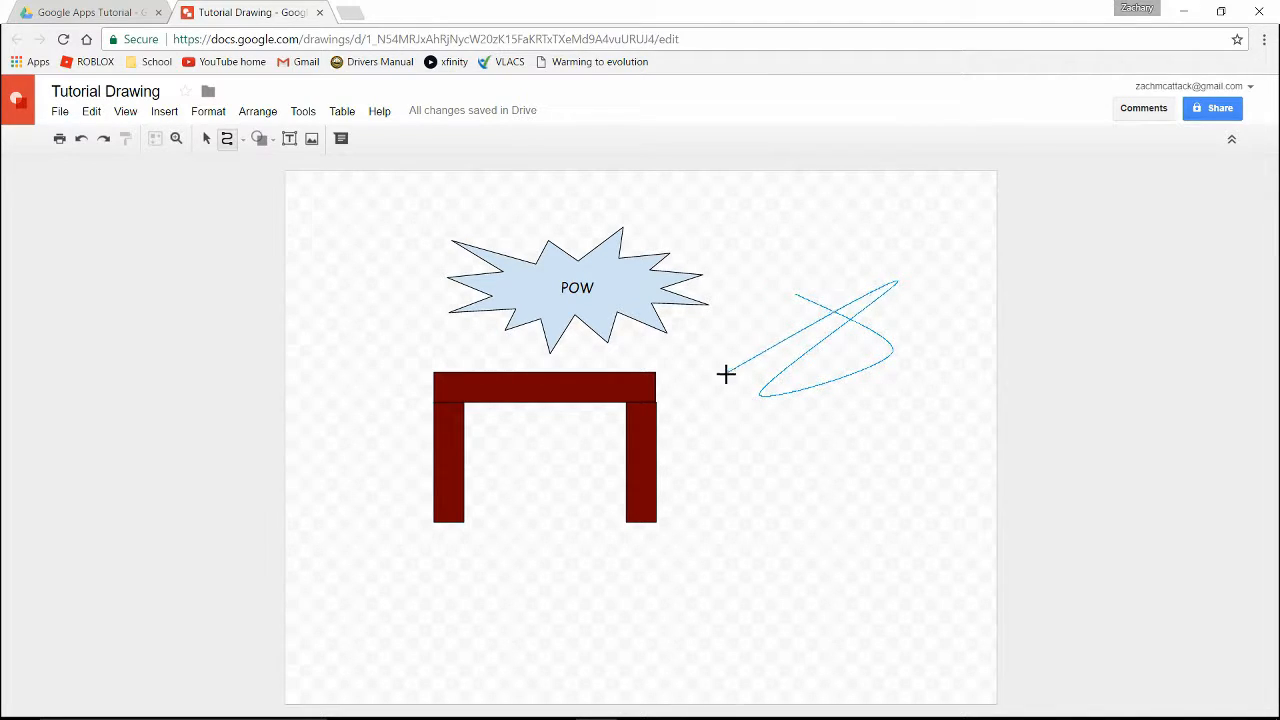
{"action": "double_click", "coordinate": [752, 260]}
Draw a second, N-shaped curve below the looping one, to the right of the table
{"action": "left_click", "coordinate": [870, 468]}
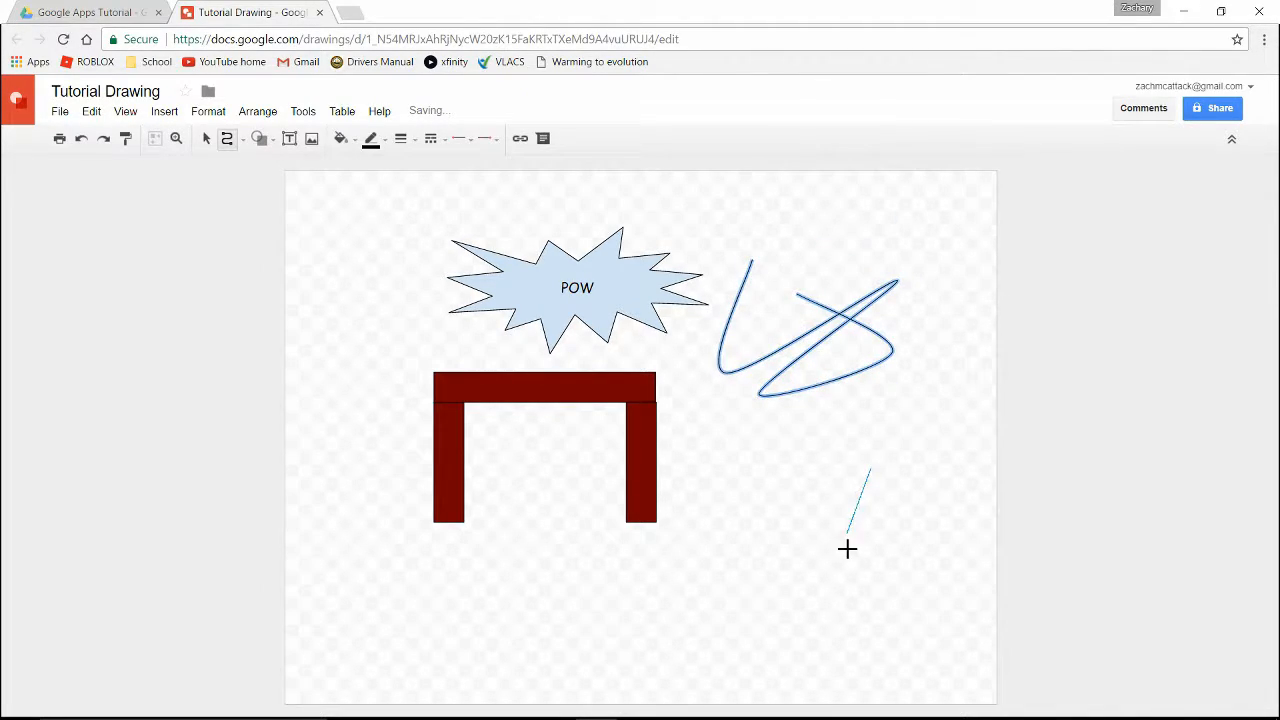
{"action": "left_click", "coordinate": [813, 605]}
{"action": "left_click", "coordinate": [771, 457]}
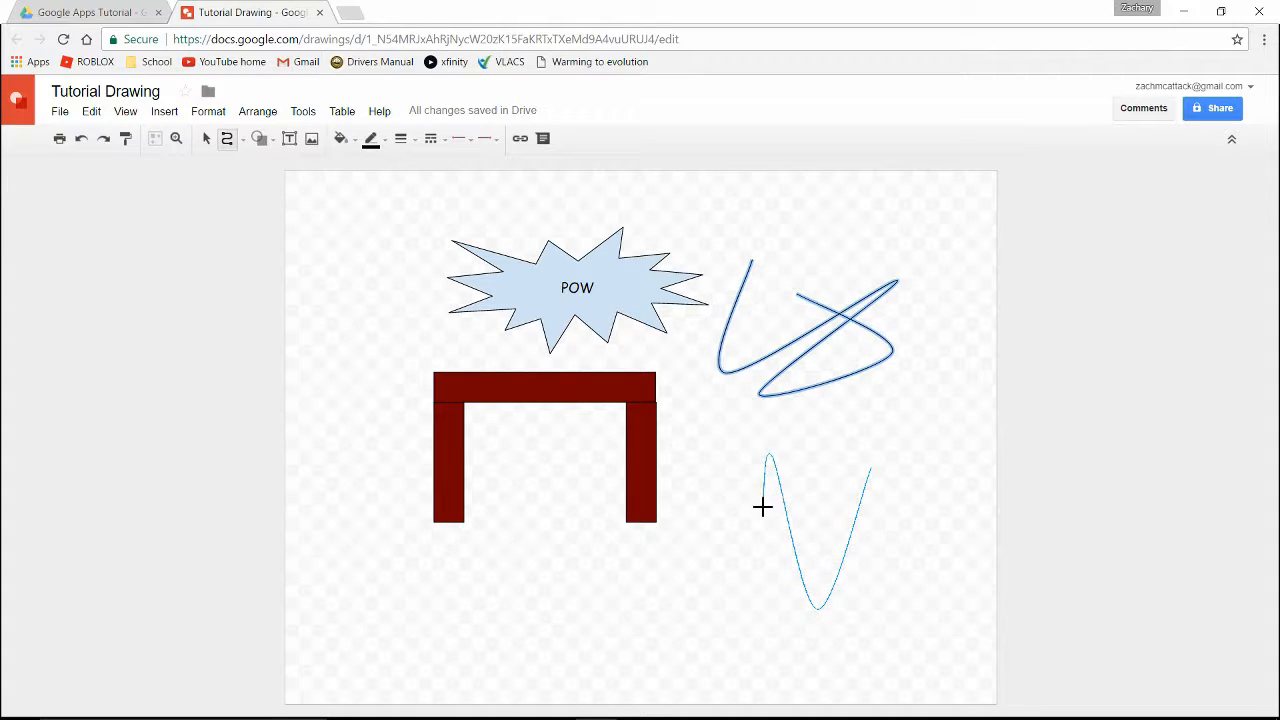
{"action": "double_click", "coordinate": [697, 614]}
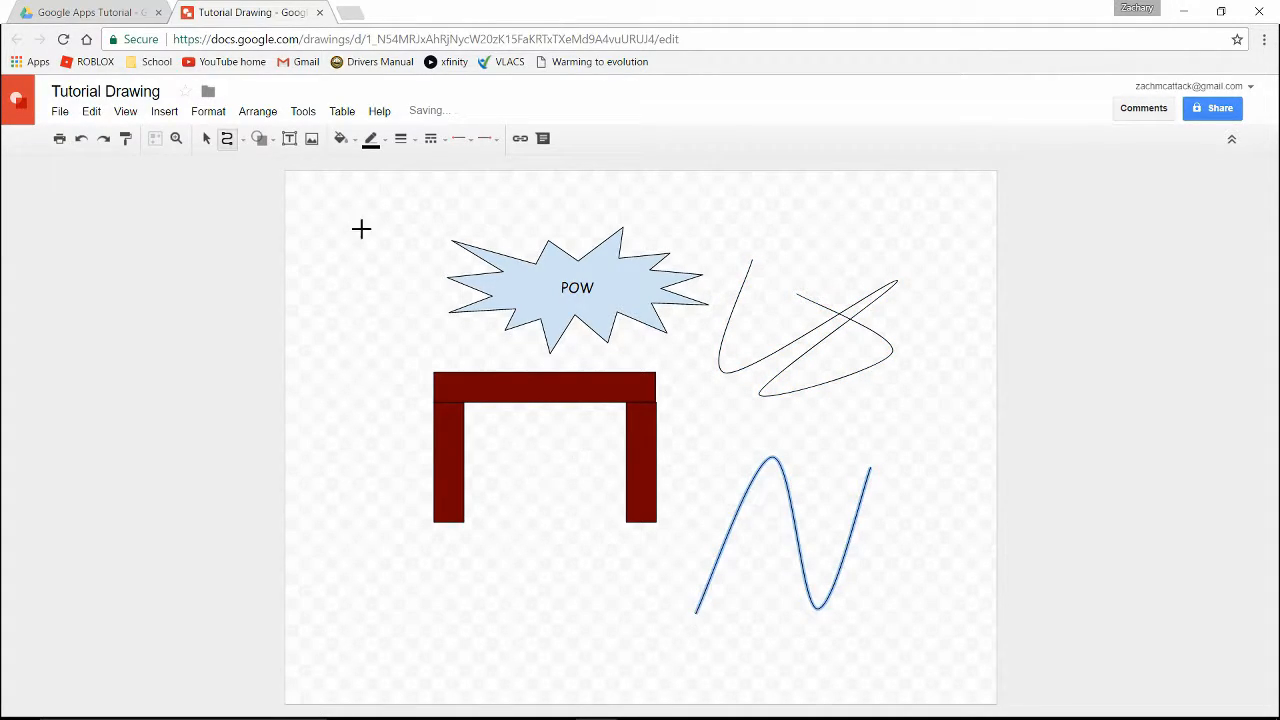
Draw two freehand Scribble lines, a large looping one across the table and burst and another along the canvas's right side
{"action": "left_click", "coordinate": [243, 143]}
{"action": "left_click", "coordinate": [255, 306]}
{"action": "mouse_move", "coordinate": [849, 456]}
{"action": "left_mouse_down"}
{"action": "mouse_move", "coordinate": [771, 426]}
{"action": "mouse_move", "coordinate": [631, 309]}
{"action": "mouse_move", "coordinate": [625, 270]}
{"action": "mouse_move", "coordinate": [580, 714]}
{"action": "mouse_move", "coordinate": [526, 240]}
{"action": "left_mouse_up"}
{"action": "mouse_move", "coordinate": [910, 541]}
{"action": "left_mouse_down"}
{"action": "mouse_move", "coordinate": [871, 666]}
{"action": "mouse_move", "coordinate": [931, 551]}
{"action": "mouse_move", "coordinate": [917, 329]}
{"action": "mouse_move", "coordinate": [854, 340]}
{"action": "mouse_move", "coordinate": [880, 377]}
{"action": "mouse_move", "coordinate": [783, 397]}
{"action": "mouse_move", "coordinate": [860, 434]}
{"action": "mouse_move", "coordinate": [890, 418]}
{"action": "left_mouse_up"}
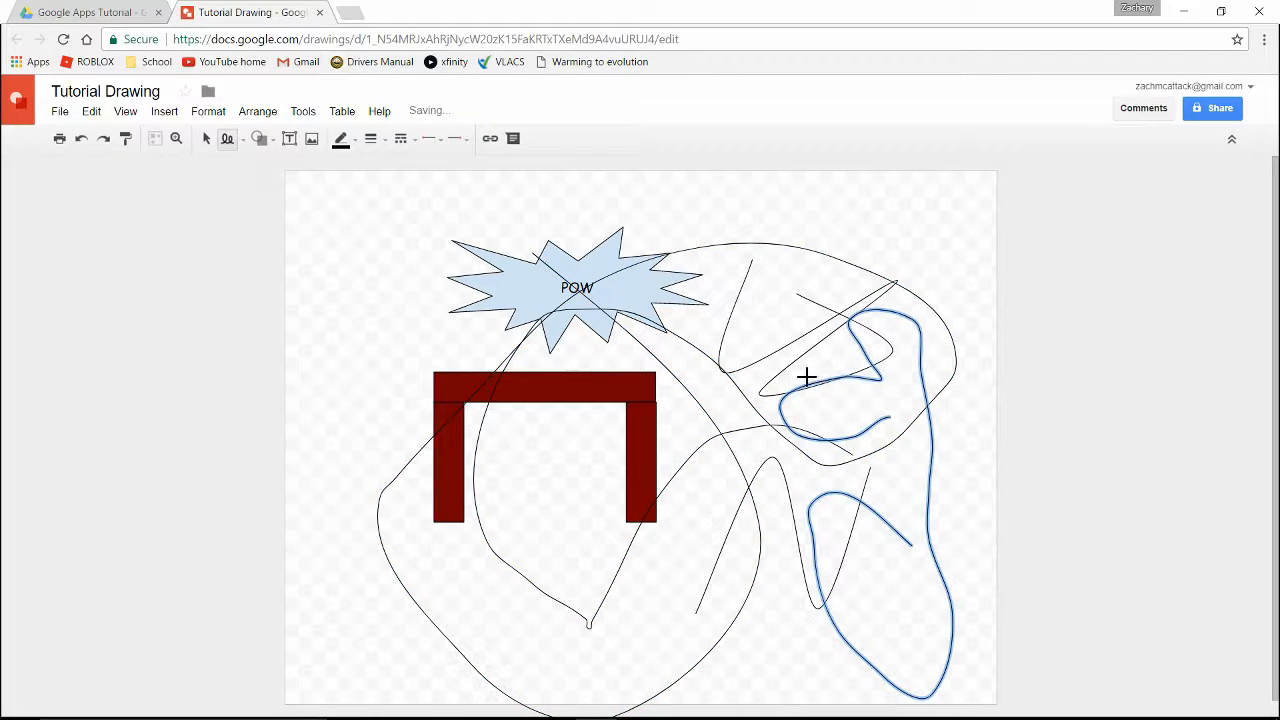
{"action": "left_click", "coordinate": [206, 138]}
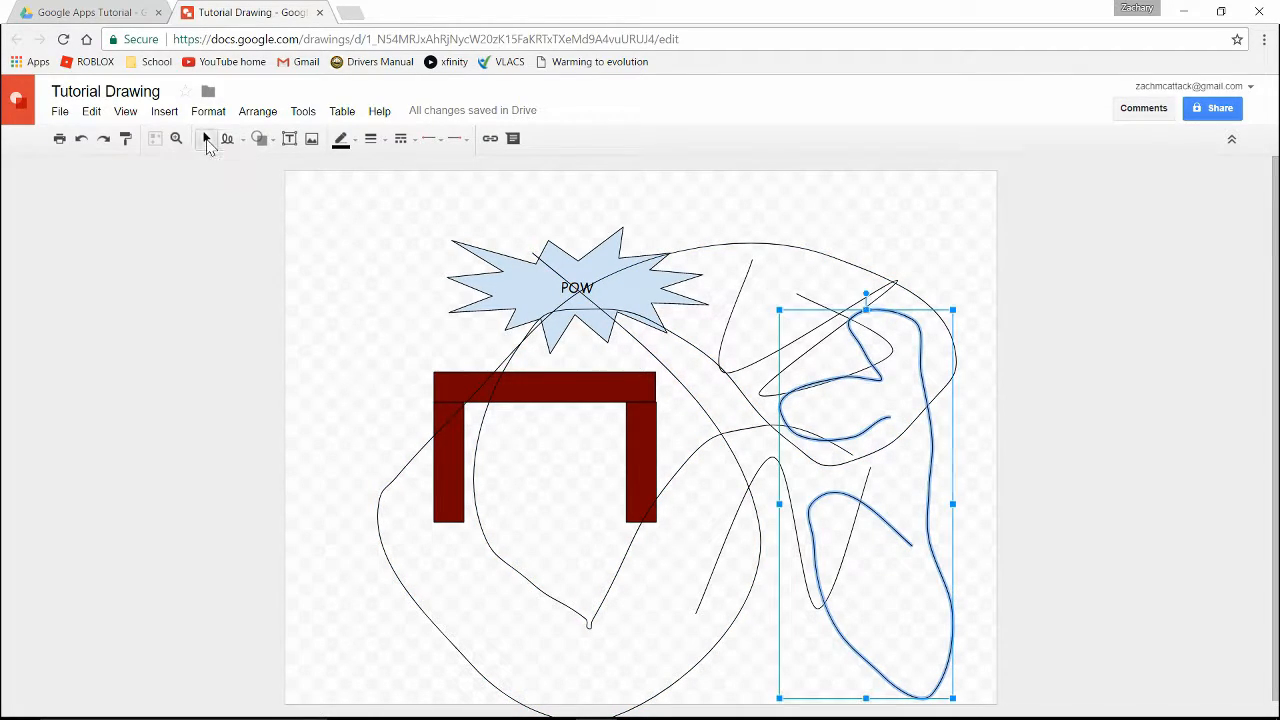
{"action": "left_click", "coordinate": [378, 300]}
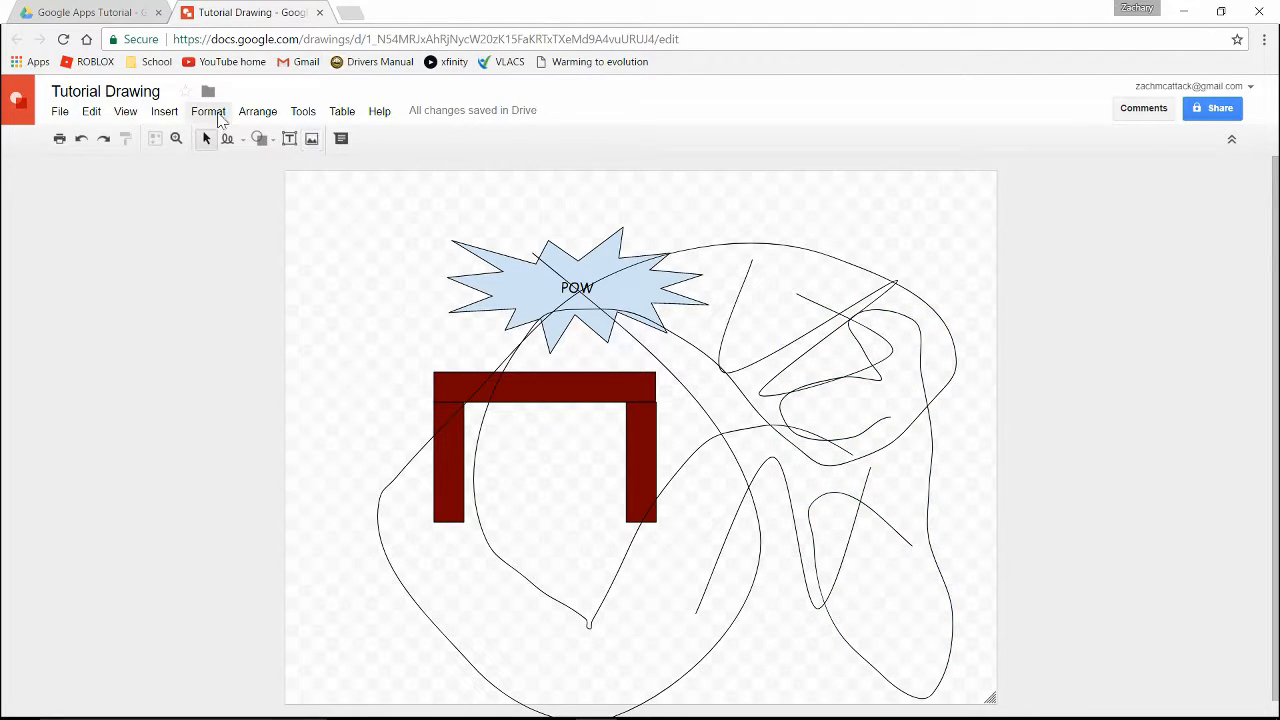
{"action": "left_click", "coordinate": [210, 111]}
{"action": "mouse_move", "coordinate": [170, 115]}
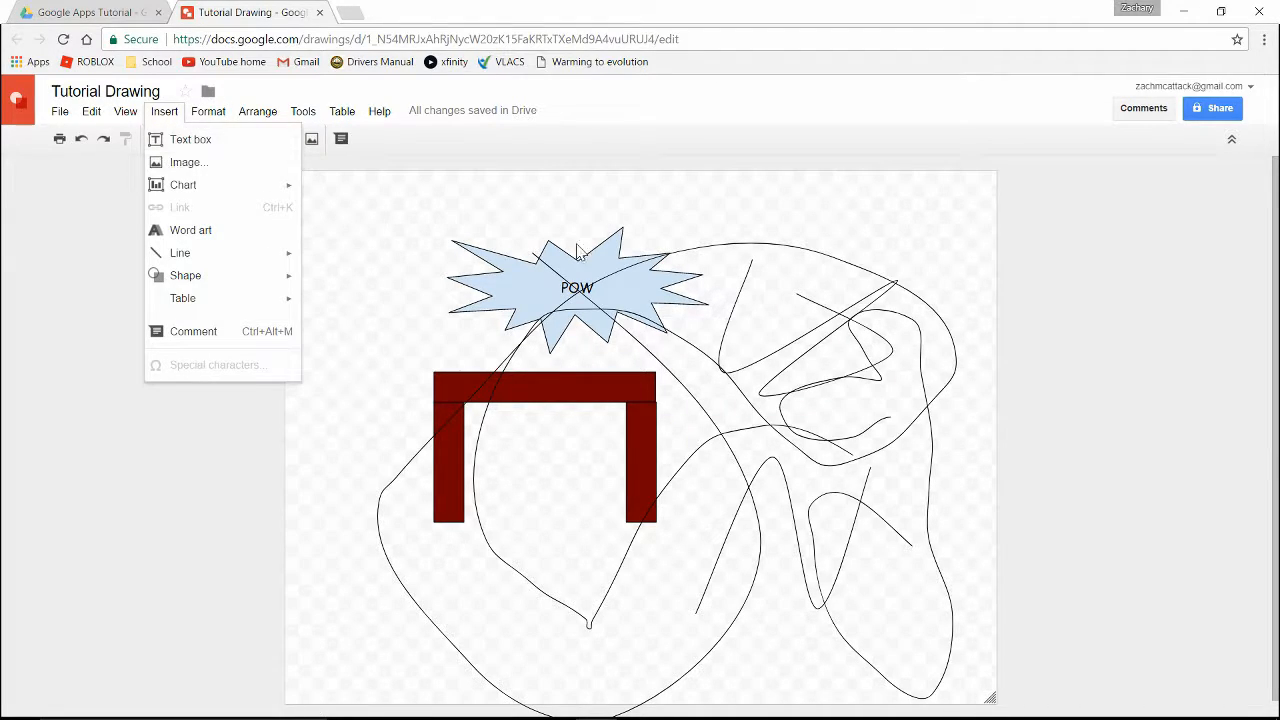
{"action": "left_click", "coordinate": [690, 295]}
{"action": "left_click", "coordinate": [728, 292]}
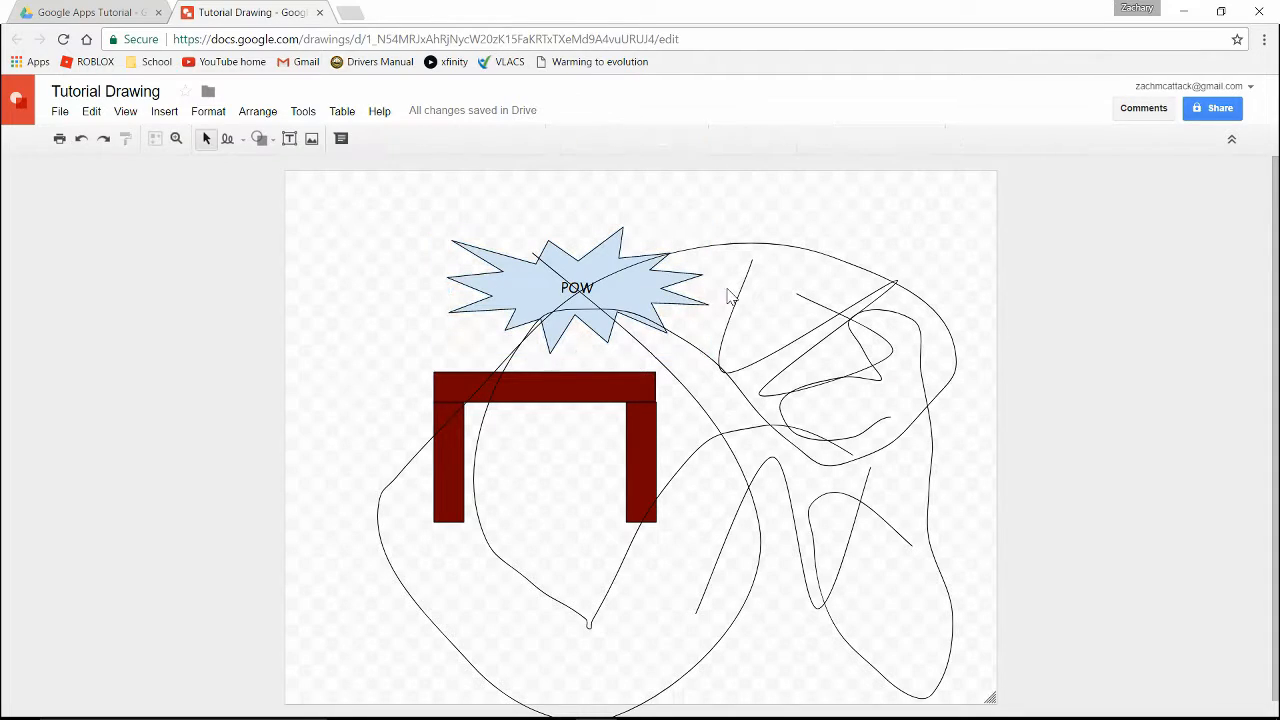
{"action": "left_click", "coordinate": [578, 288]}
{"action": "double_click", "coordinate": [578, 288]}
{"action": "left_click", "coordinate": [691, 238]}
{"action": "left_click", "coordinate": [343, 111]}
{"action": "mouse_move", "coordinate": [245, 113]}
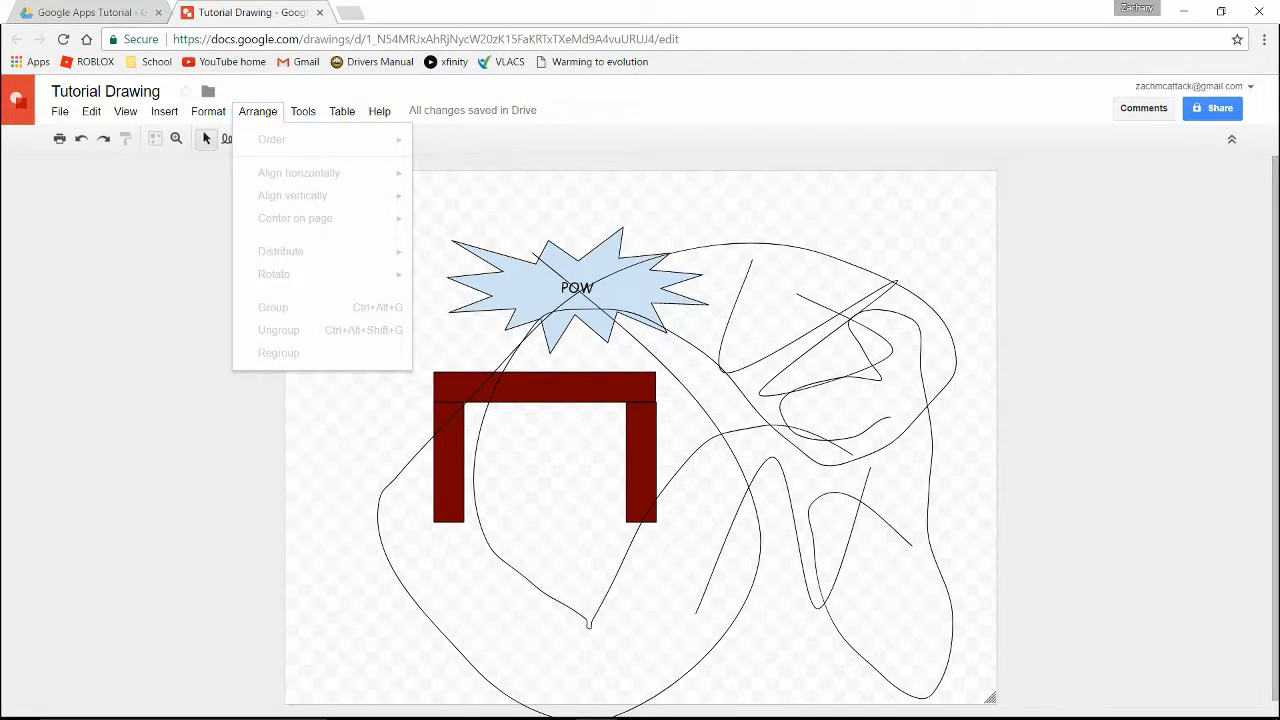
{"action": "left_click", "coordinate": [998, 232]}
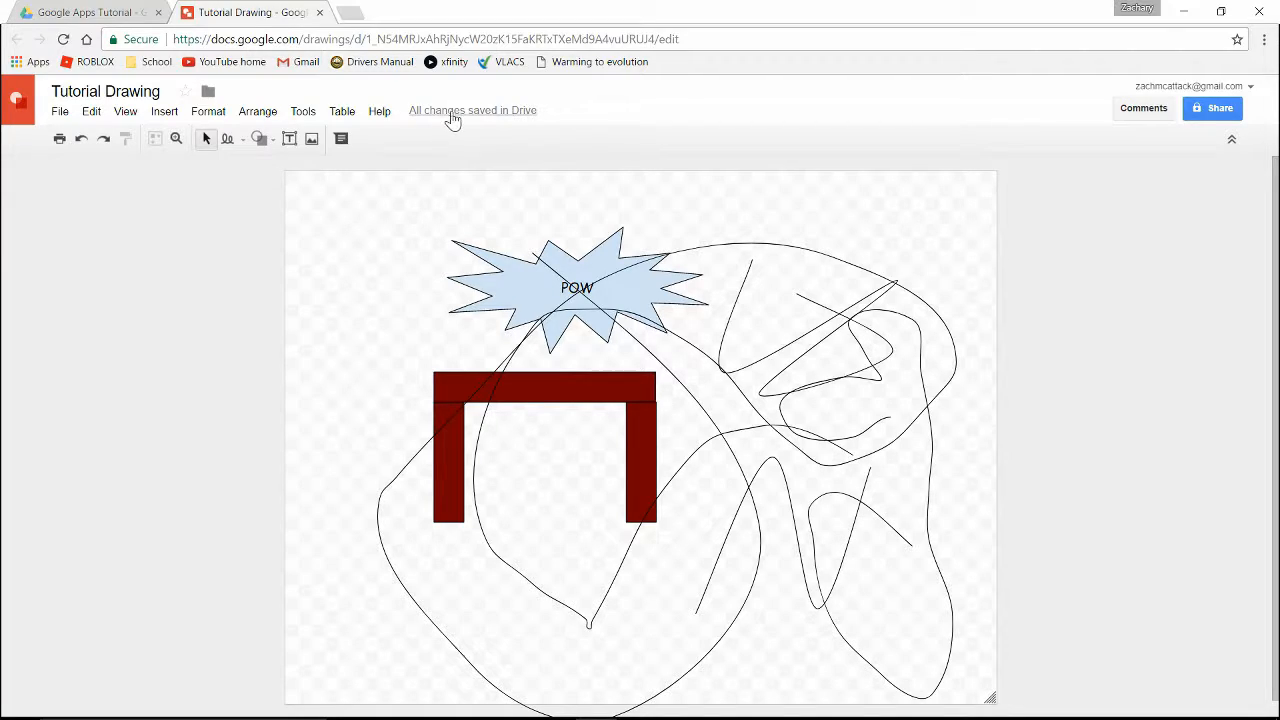
Draw a tall, narrow rounded rectangle to the left of the explosion shape
{"action": "mouse_move", "coordinate": [453, 118]}
{"action": "left_click", "coordinate": [266, 138]}
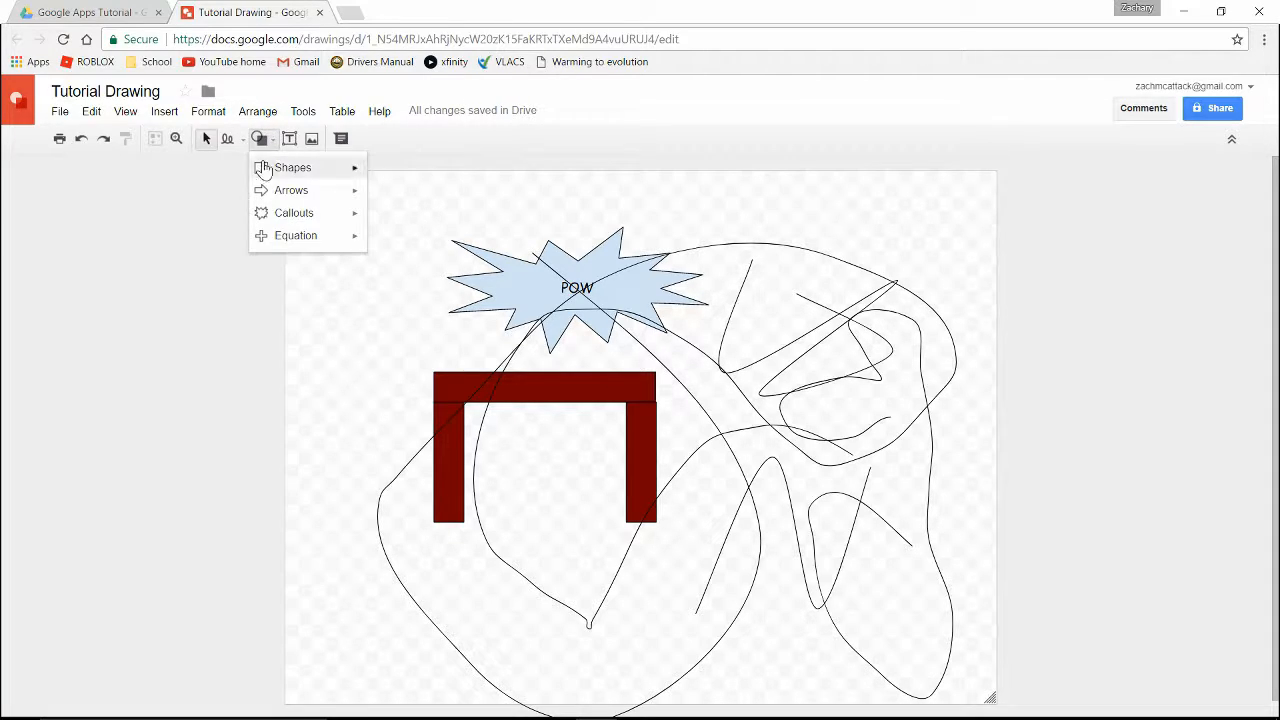
{"action": "left_click", "coordinate": [400, 175]}
{"action": "left_click_drag", "start_coordinate": [352, 231], "coordinate": [407, 338]}
{"action": "mouse_move", "coordinate": [440, 114]}
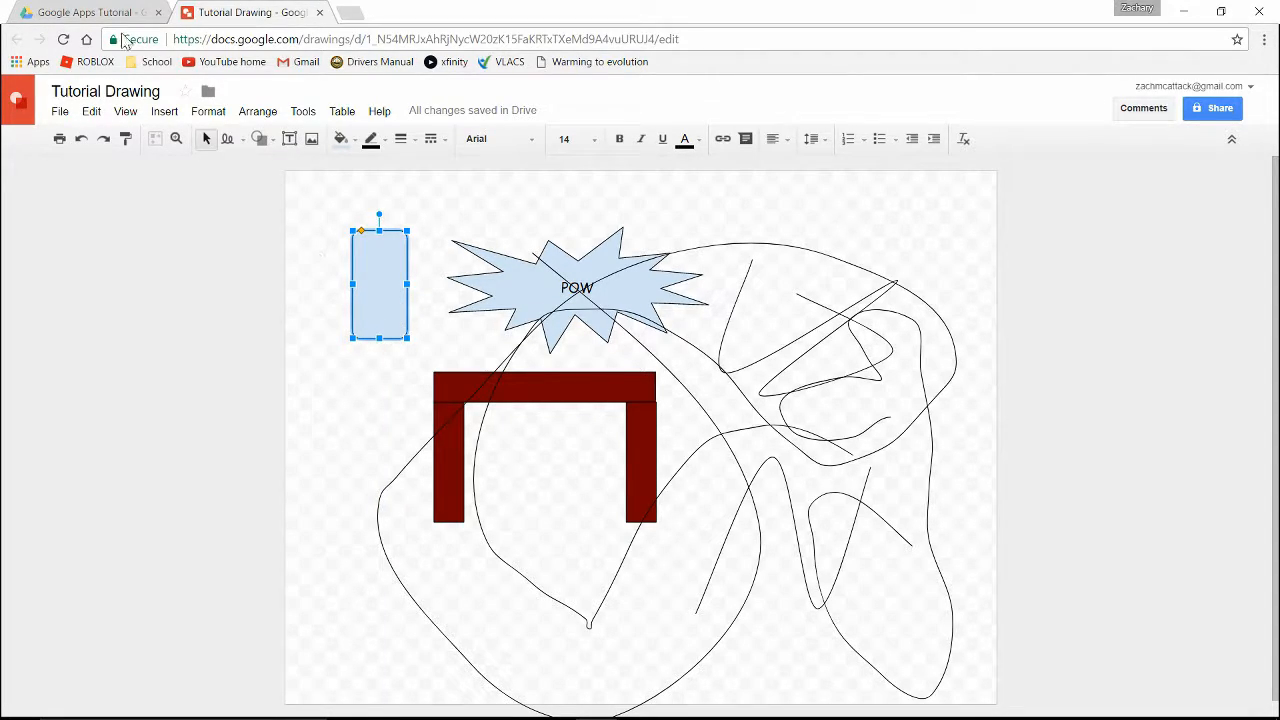
Check the Tutorial Drawing's preview in the Google Apps Tutorial folder, deselect the rectangle in the drawing, and return to the folder
{"action": "left_click", "coordinate": [95, 12]}
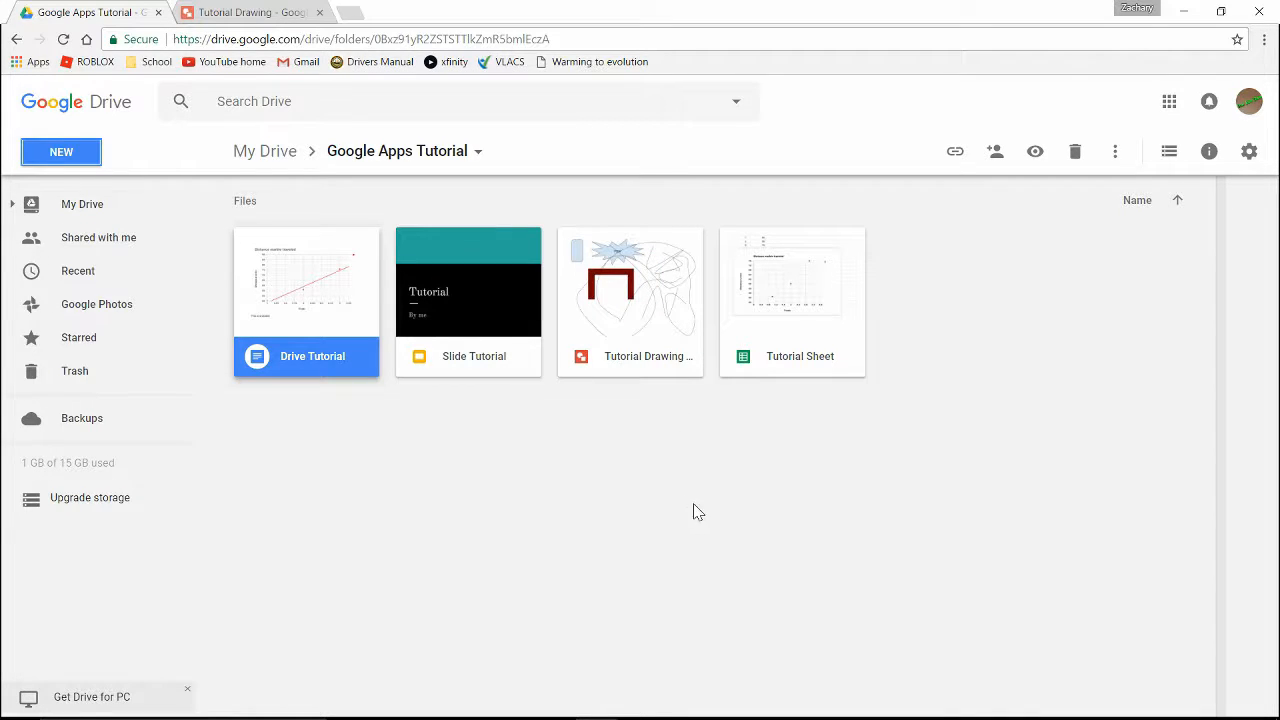
{"action": "left_click", "coordinate": [290, 15]}
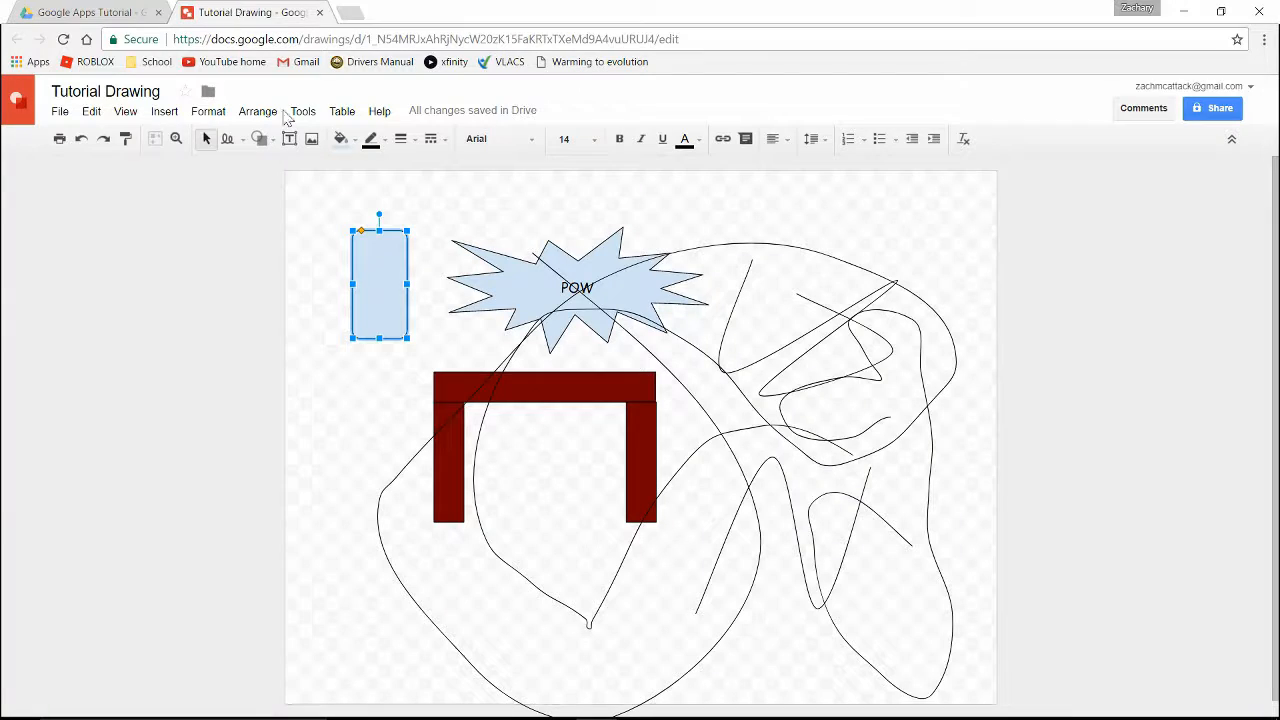
{"action": "left_click", "coordinate": [907, 258]}
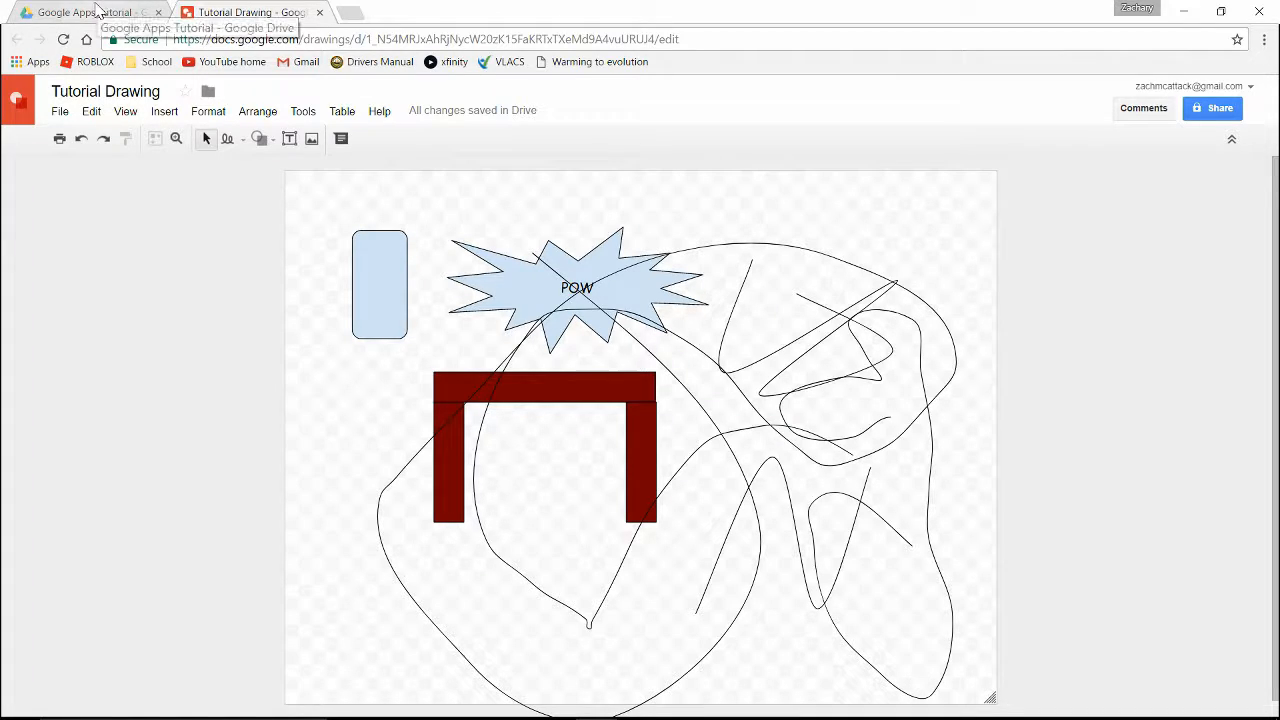
{"action": "left_click", "coordinate": [93, 10]}
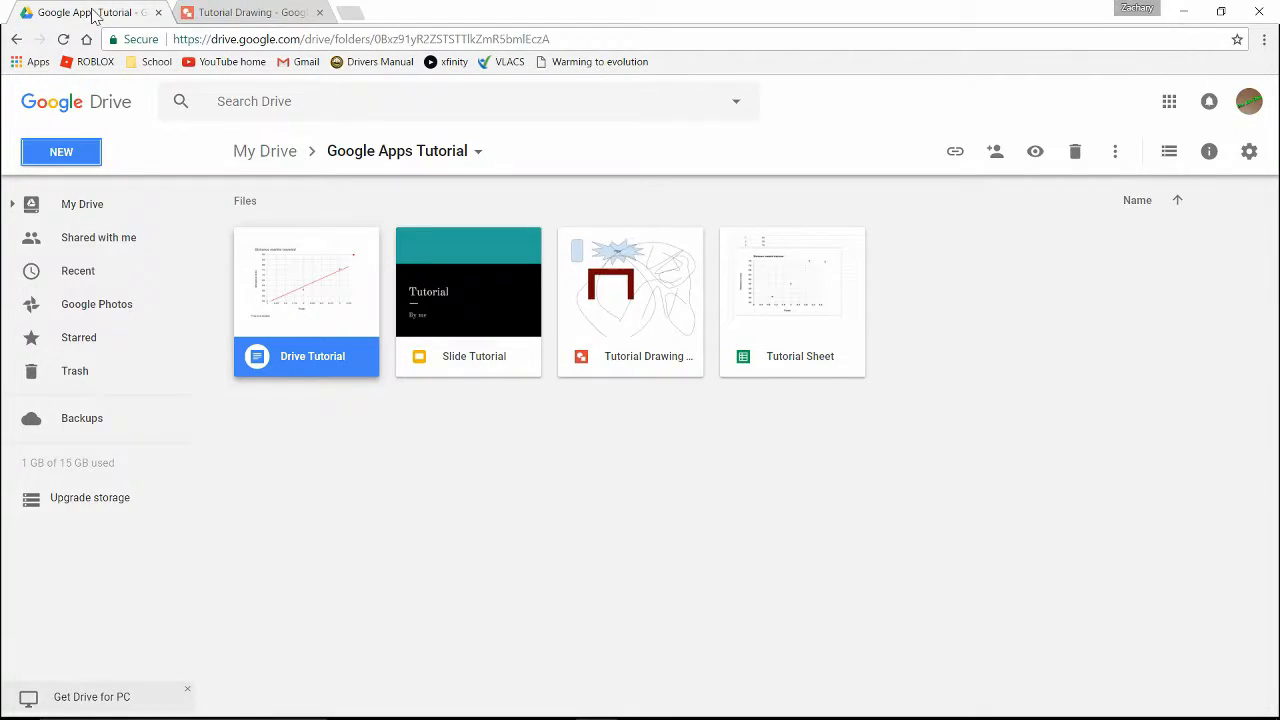